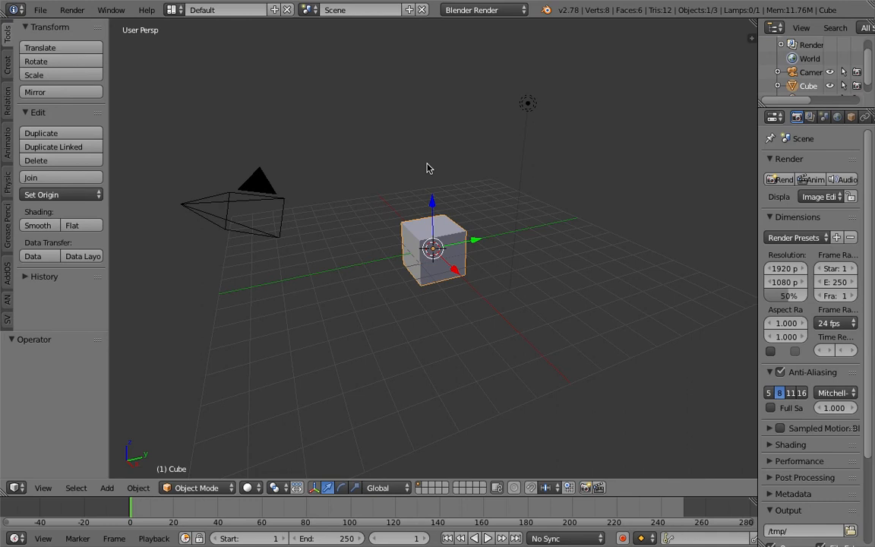
- Delete all the default objects from the scene
{"action": "middle_click_drag", "start_coordinate": [302, 104], "coordinate": [403, 161]}
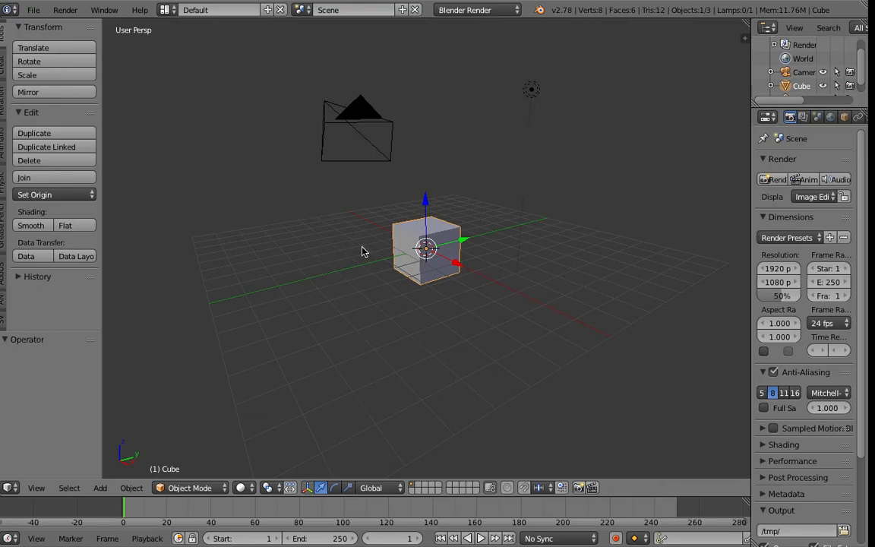
{"action": "key", "text": "a"}
{"action": "key", "text": "a"}
{"action": "key", "text": "x"}
{"action": "left_click", "coordinate": [373, 255]}
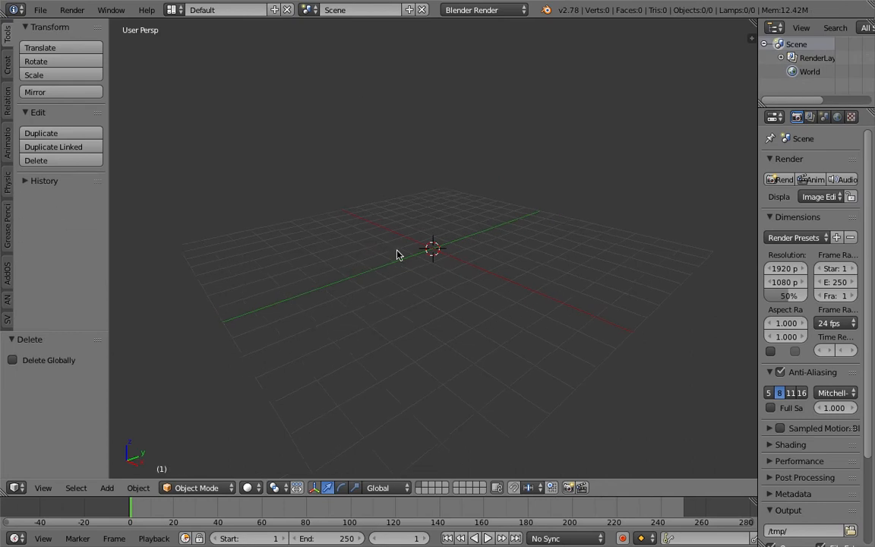
- Switch the screen layout to Compositing and save the file on the Desktop as sverchok_displace_viewer_001.blend
{"action": "left_click", "coordinate": [173, 10]}
{"action": "left_click", "coordinate": [182, 57]}
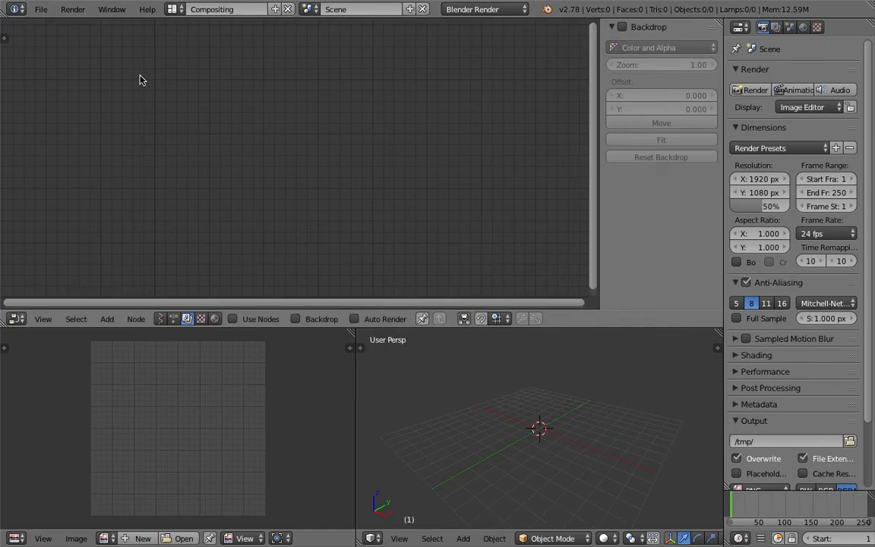
{"action": "left_click", "coordinate": [42, 10]}
{"action": "left_click", "coordinate": [95, 129]}
{"action": "left_click", "coordinate": [243, 61]}
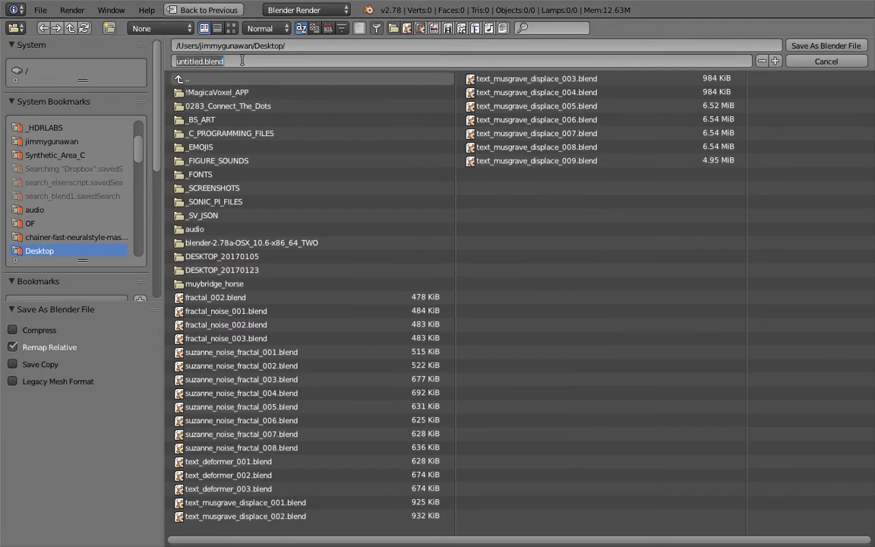
{"action": "type", "text": "sverchok_displace"}
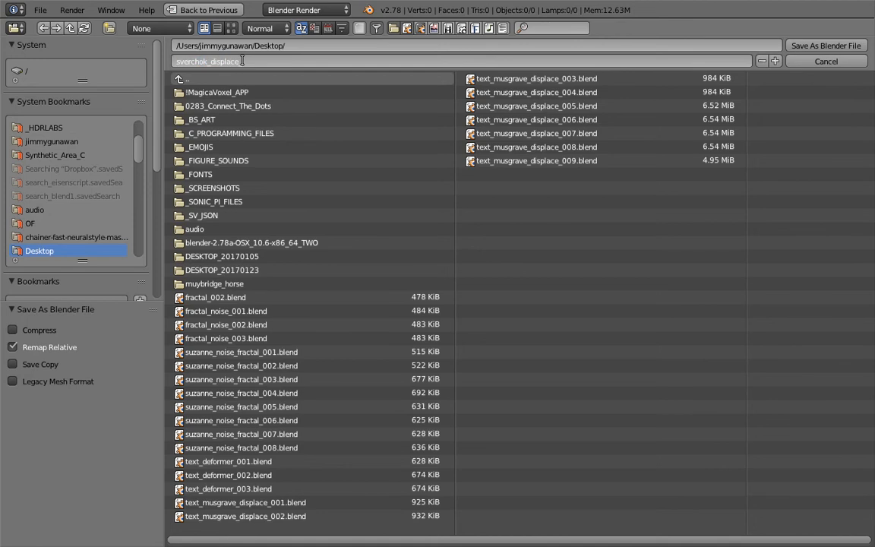
{"action": "type", "text": "_viewer_003"}
{"action": "key", "text": "Return"}
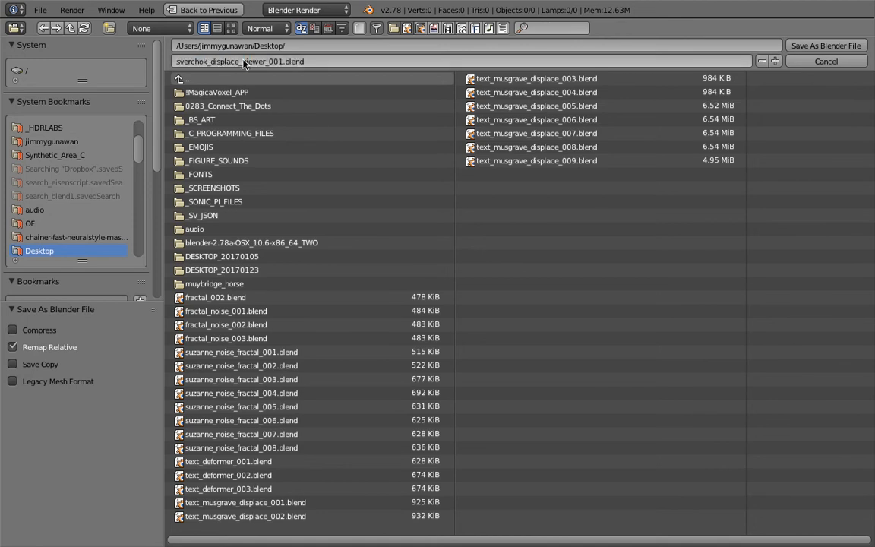
{"action": "left_click", "coordinate": [825, 45]}
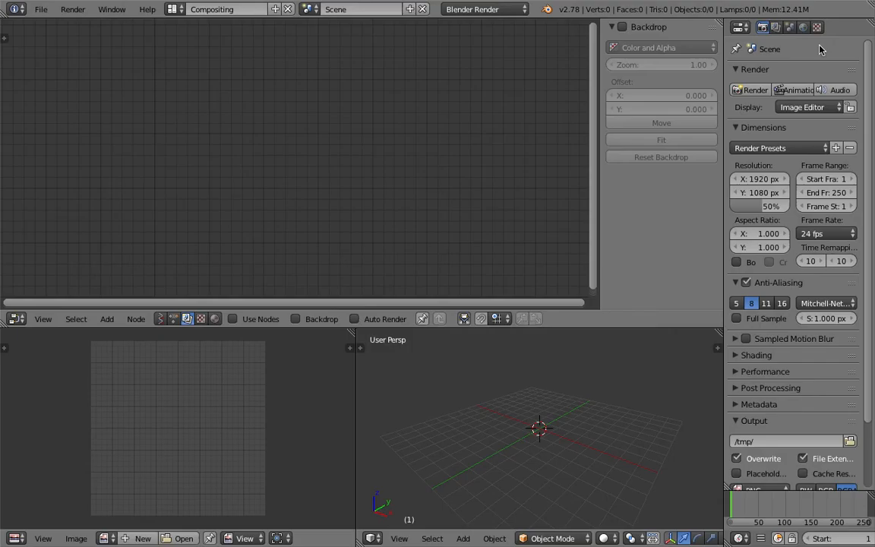
- Switch the node editor to Sverchok nodes and extend the 3D view over the neighbouring image editor area
{"action": "left_click", "coordinate": [160, 319]}
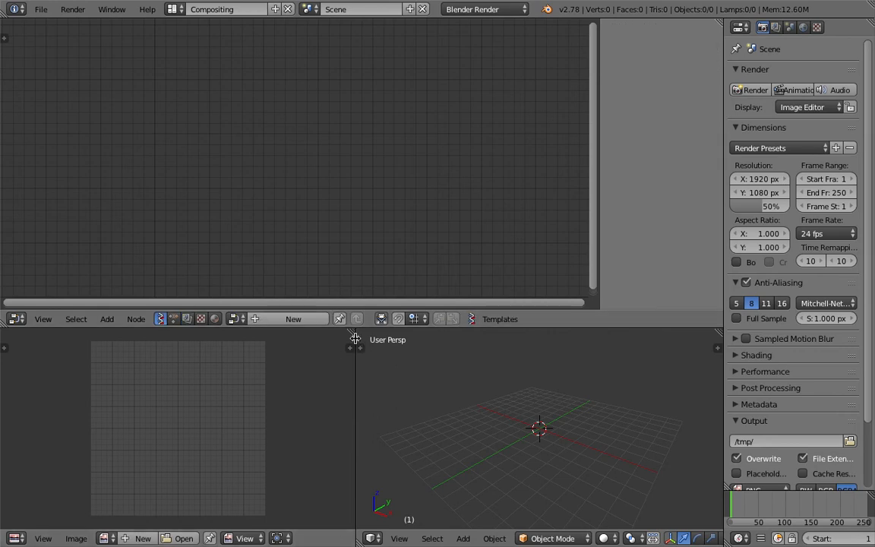
{"action": "left_click_drag", "start_coordinate": [355, 332], "coordinate": [304, 373]}
{"action": "middle_click_drag", "start_coordinate": [379, 400], "coordinate": [428, 388]}
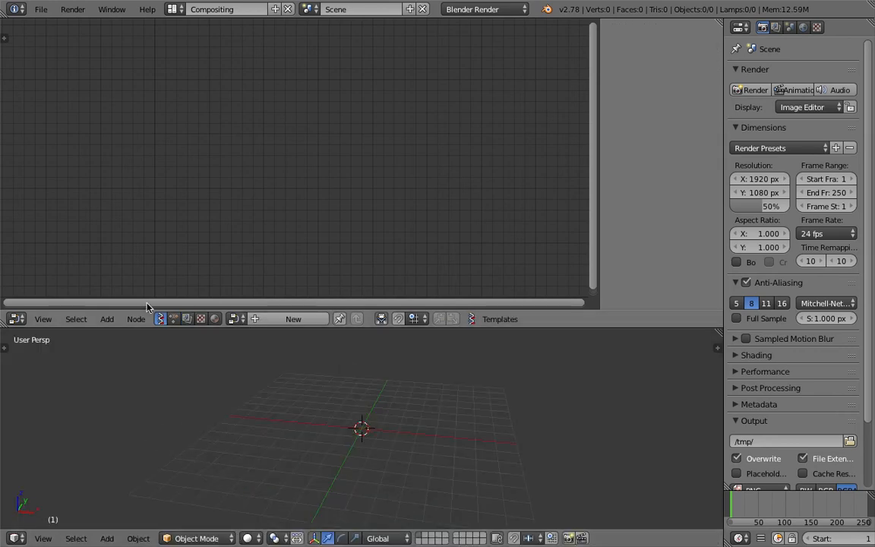
- Create a new Sverchok node tree and add a Vector Fractal node to it
{"action": "left_click", "coordinate": [254, 319]}
{"action": "key", "text": "shift+a"}
{"action": "left_click", "coordinate": [215, 191]}
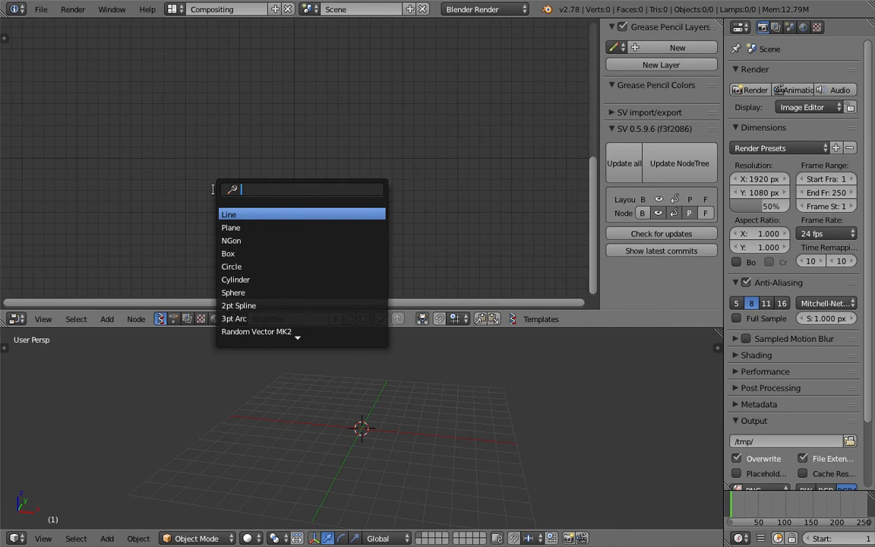
{"action": "type", "text": "frac"}
{"action": "key", "text": "Return"}
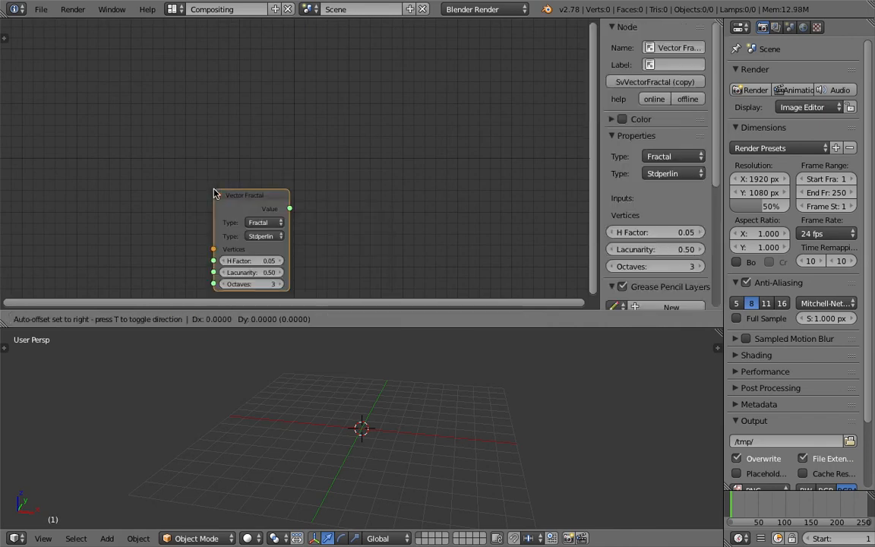
{"action": "left_click", "coordinate": [235, 136]}
{"action": "scroll", "coordinate": [356, 160], "scroll_direction": "down", "scroll_amount": 1}
{"action": "middle_click_drag", "start_coordinate": [387, 187], "coordinate": [391, 158]}
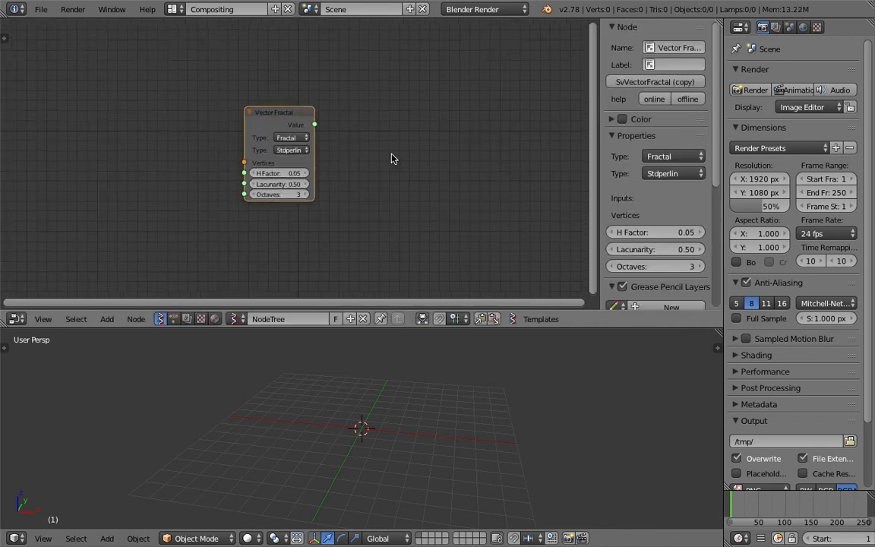
- Hide the node editor's properties sidebar
{"action": "scroll", "coordinate": [334, 156], "scroll_direction": "down", "scroll_amount": 1}
{"action": "middle_click_drag", "start_coordinate": [270, 154], "coordinate": [289, 146]}
{"action": "key", "text": "n"}
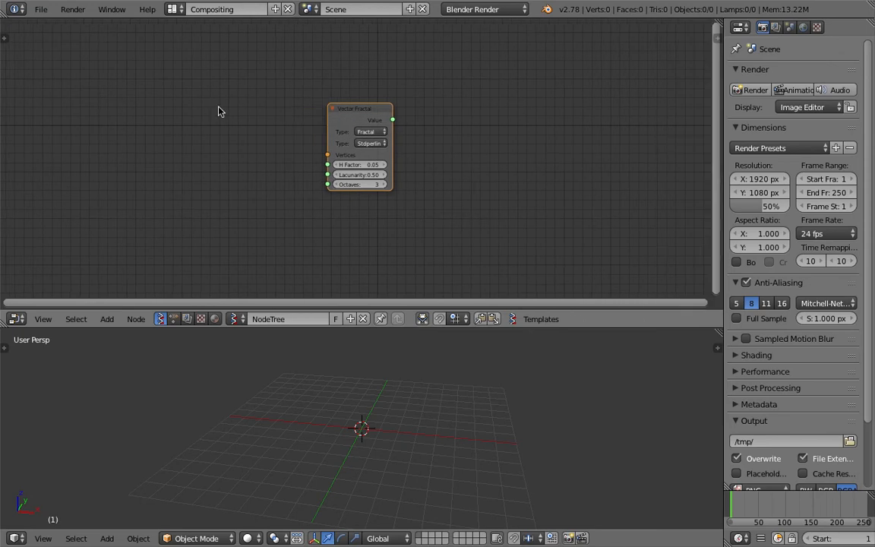
- Add a Plane node to the left of the Vector Fractal node and save over the current file
{"action": "key", "text": "shift+a"}
{"action": "left_click", "coordinate": [173, 116]}
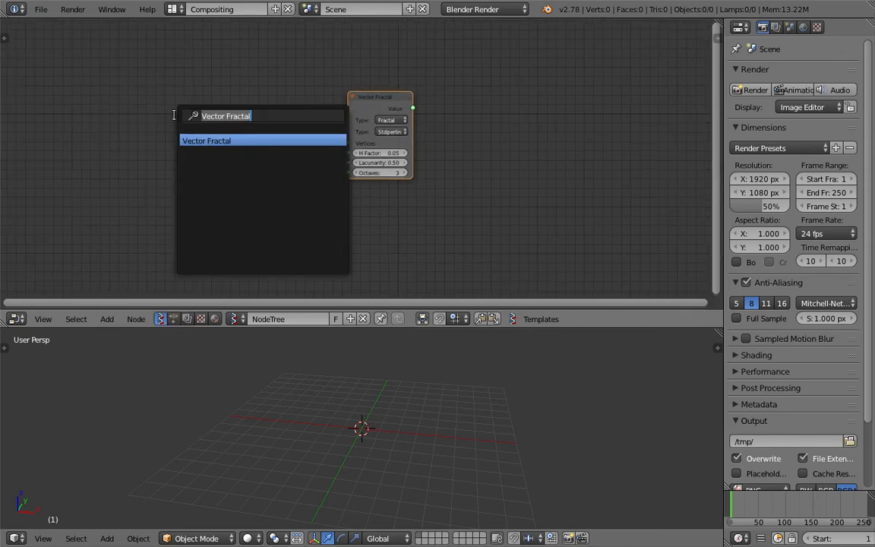
{"action": "type", "text": "plane"}
{"action": "key", "text": "Return"}
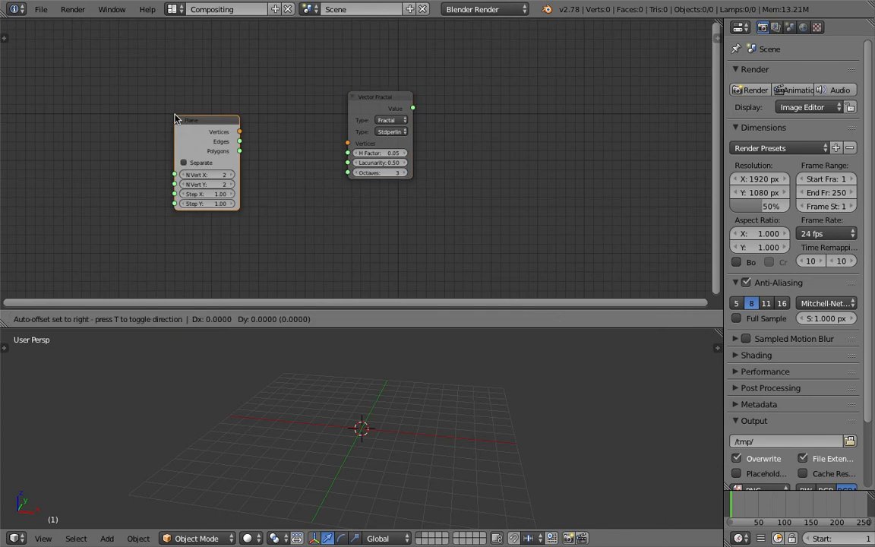
{"action": "left_click", "coordinate": [178, 117]}
{"action": "key", "text": "ctrl+s"}
{"action": "left_click", "coordinate": [178, 115]}
- Move the Vector Fractal node up and place a Viewer BMeshMK2 node to its lower right
{"action": "left_click_drag", "start_coordinate": [396, 99], "coordinate": [418, 76]}
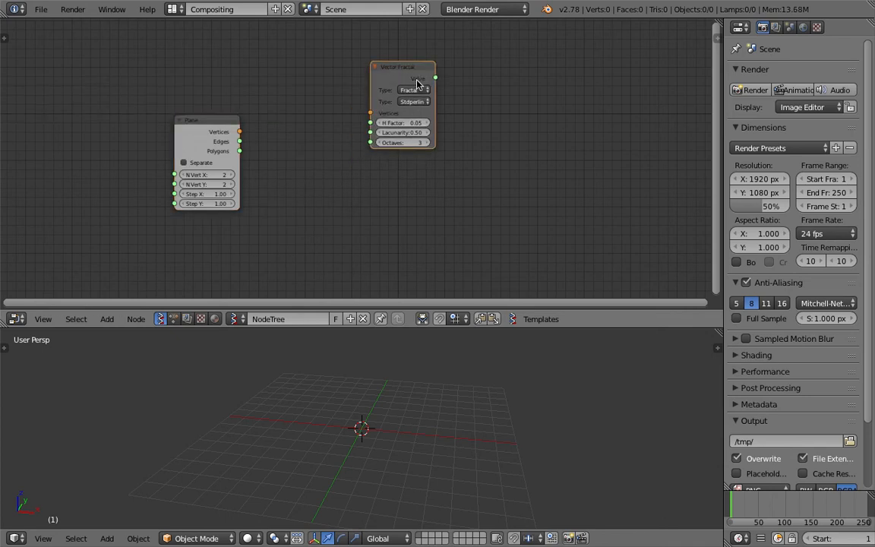
{"action": "middle_click_drag", "start_coordinate": [291, 161], "coordinate": [259, 162]}
{"action": "key", "text": "shift+a"}
{"action": "left_click", "coordinate": [323, 199]}
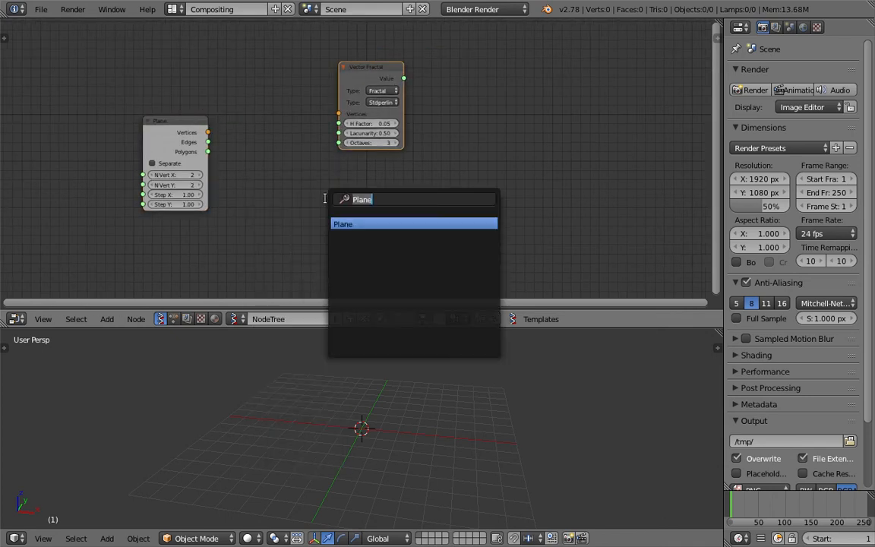
{"action": "type", "text": "bm"}
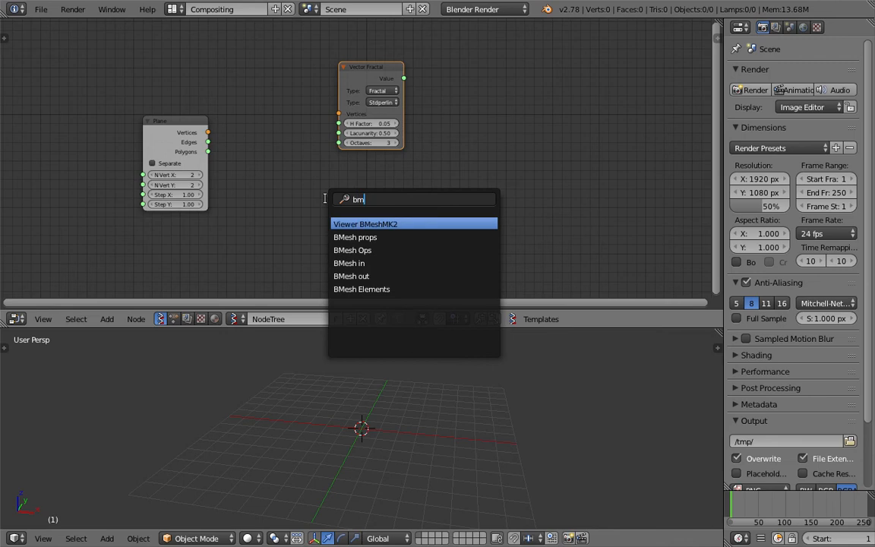
{"action": "key", "text": "Return"}
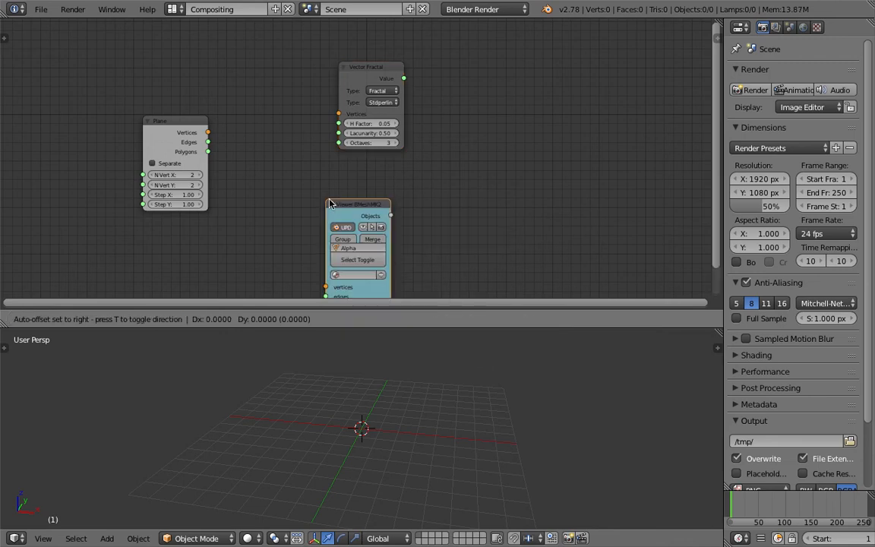
{"action": "left_click", "coordinate": [416, 166]}
- Connect the Plane's Vertices and Polygons to the viewer's vertices and faces inputs, and set N Vert X and N Vert Y to 10
{"action": "left_click_drag", "start_coordinate": [207, 132], "coordinate": [427, 247]}
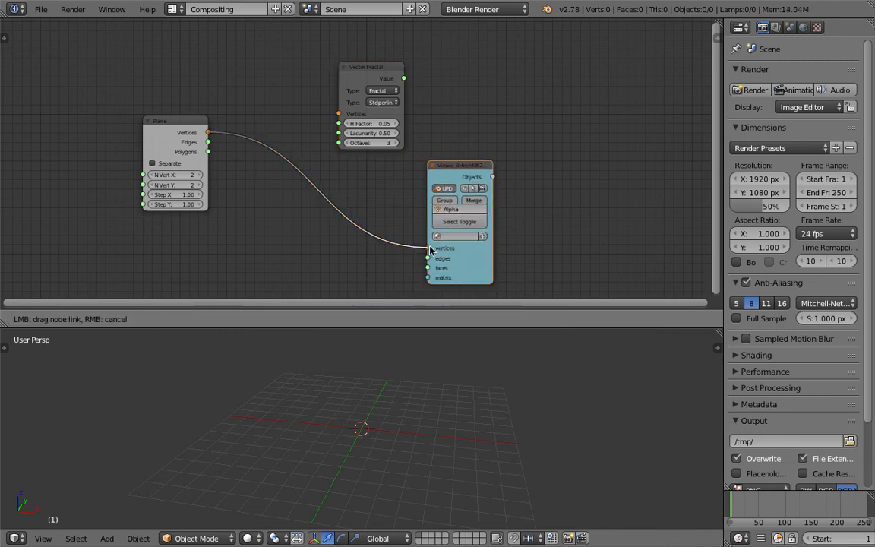
{"action": "left_click_drag", "start_coordinate": [208, 151], "coordinate": [428, 267]}
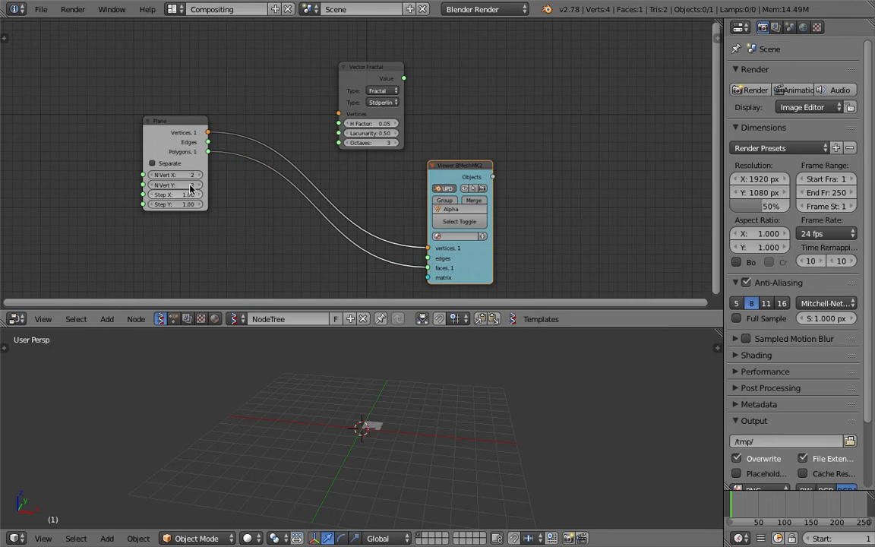
{"action": "left_click", "coordinate": [182, 176]}
{"action": "type", "text": "10"}
{"action": "key", "text": "Return"}
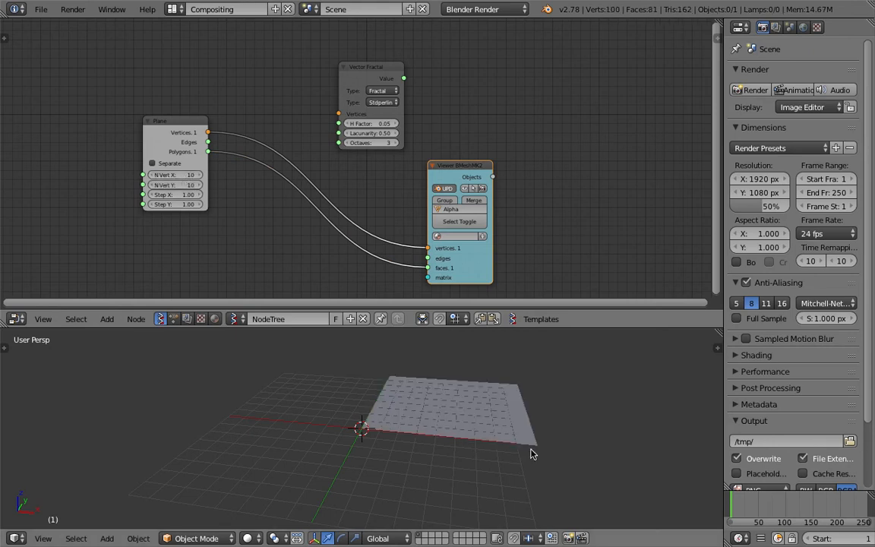
- Display the plane as wireframe and make the 3D view area slightly taller
{"action": "scroll", "coordinate": [448, 429], "scroll_direction": "up", "scroll_amount": 6}
{"action": "key", "text": "z"}
{"action": "middle_click_drag", "start_coordinate": [445, 431], "coordinate": [333, 436]}
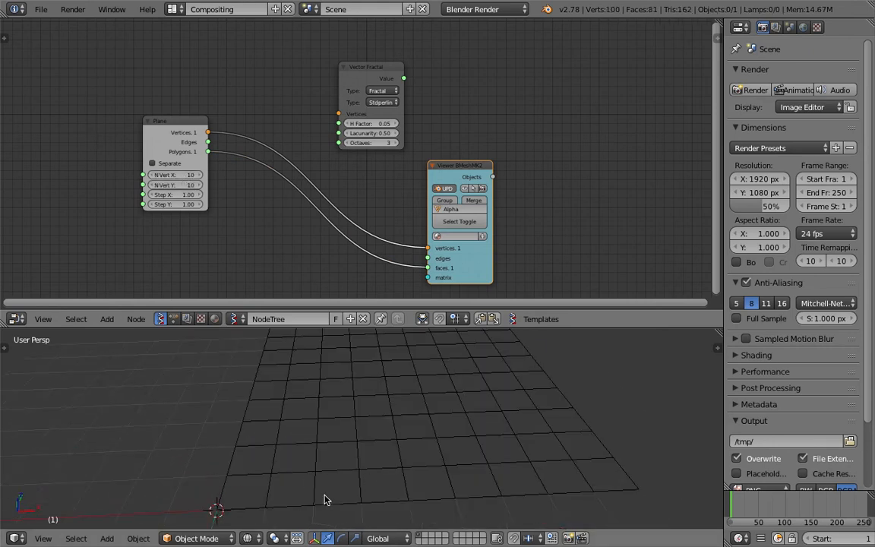
{"action": "scroll", "coordinate": [539, 475], "scroll_direction": "down", "scroll_amount": 2}
{"action": "middle_click_drag", "start_coordinate": [499, 412], "coordinate": [470, 347], "text": "shift"}
{"action": "left_click_drag", "start_coordinate": [477, 328], "coordinate": [483, 227]}
{"action": "scroll", "coordinate": [484, 297], "scroll_direction": "down", "scroll_amount": 1}
{"action": "middle_click_drag", "start_coordinate": [482, 303], "coordinate": [457, 265]}
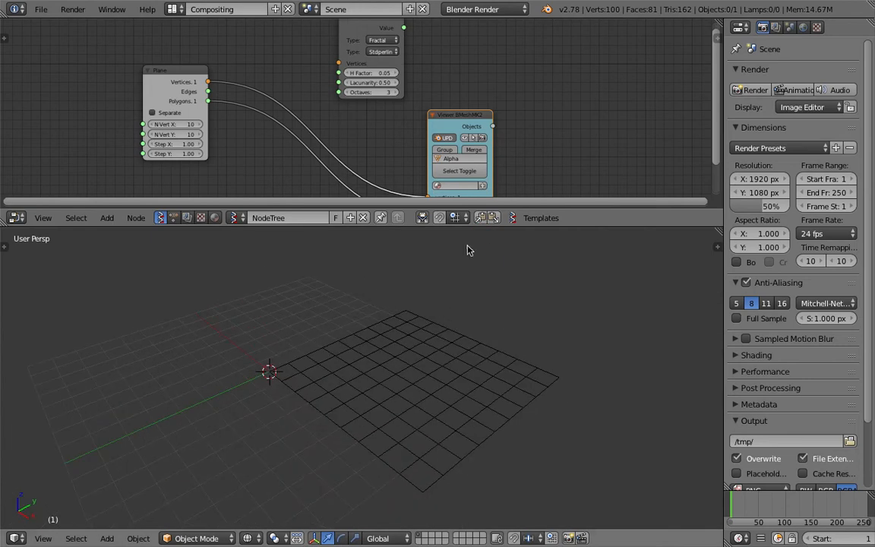
{"action": "left_click_drag", "start_coordinate": [473, 227], "coordinate": [472, 300]}
- Spread the nodes out, with the viewer farther right and the Vector Fractal above the Plane, saving the file in between
{"action": "left_click_drag", "start_coordinate": [464, 151], "coordinate": [577, 95]}
{"action": "key", "text": "ctrl+s"}
{"action": "left_click", "coordinate": [577, 92]}
{"action": "middle_click_drag", "start_coordinate": [460, 120], "coordinate": [418, 151]}
{"action": "left_click_drag", "start_coordinate": [310, 113], "coordinate": [215, 53]}
- Add a Vector Noise MK2 node between the Vector Fractal and viewer nodes, and save over the current file
{"action": "middle_click_drag", "start_coordinate": [409, 68], "coordinate": [407, 80]}
{"action": "key", "text": "ctrl+a"}
{"action": "type", "text": "vc"}
{"action": "key", "text": "BackSpace"}
{"action": "type", "text": "ector"}
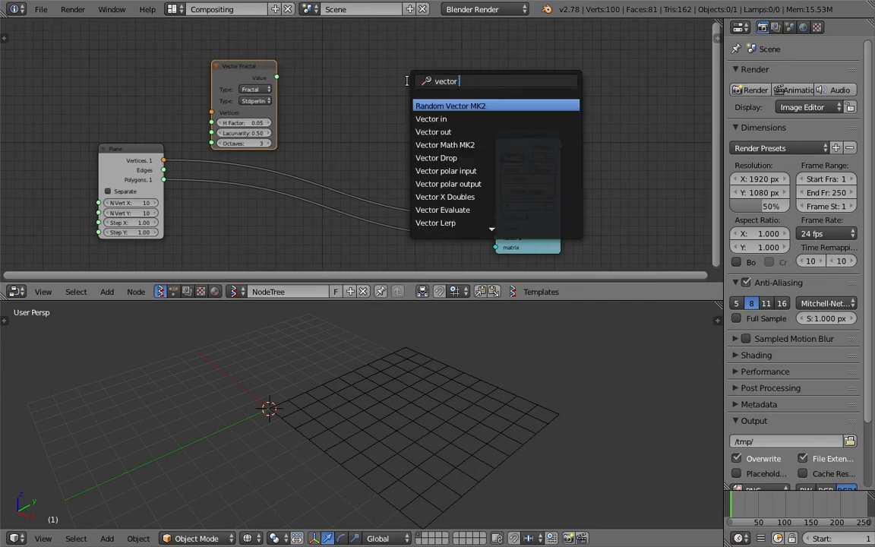
{"action": "type", "text": " m"}
{"action": "key", "text": "BackSpace"}
{"action": "key", "text": "BackSpace"}
{"action": "key", "text": "BackSpace"}
{"action": "key", "text": "BackSpace"}
{"action": "key", "text": "BackSpace"}
{"action": "key", "text": "BackSpace"}
{"action": "key", "text": "BackSpace"}
{"action": "key", "text": "BackSpace"}
{"action": "type", "text": "noise"}
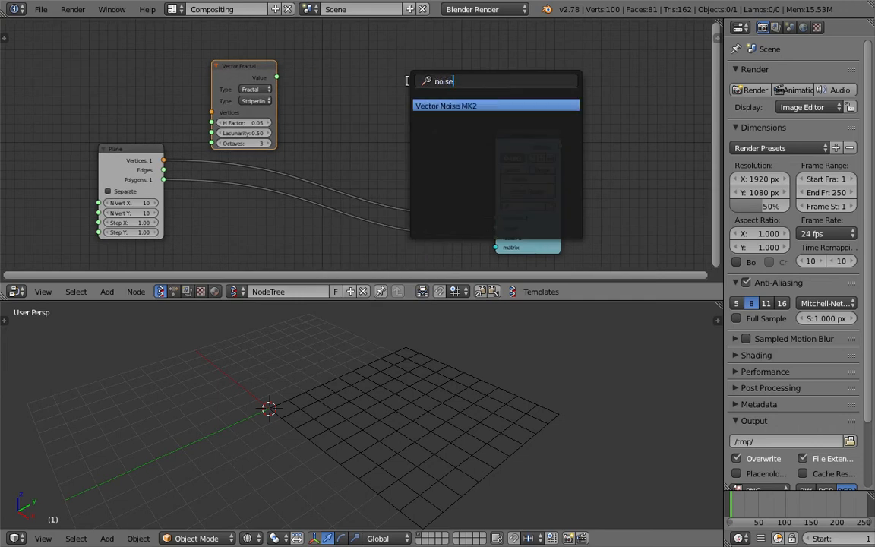
{"action": "key", "text": "Return"}
{"action": "left_click", "coordinate": [334, 76]}
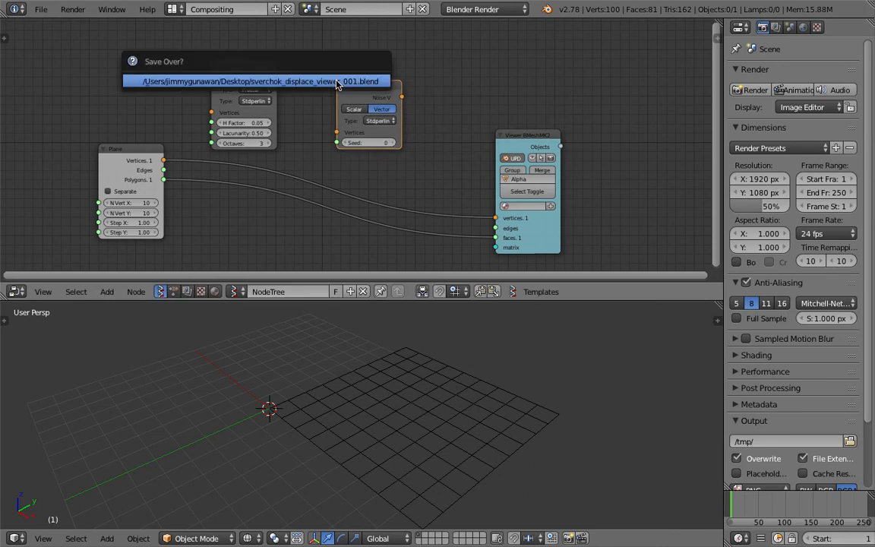
{"action": "scroll", "coordinate": [405, 92], "scroll_direction": "up", "scroll_amount": 1}
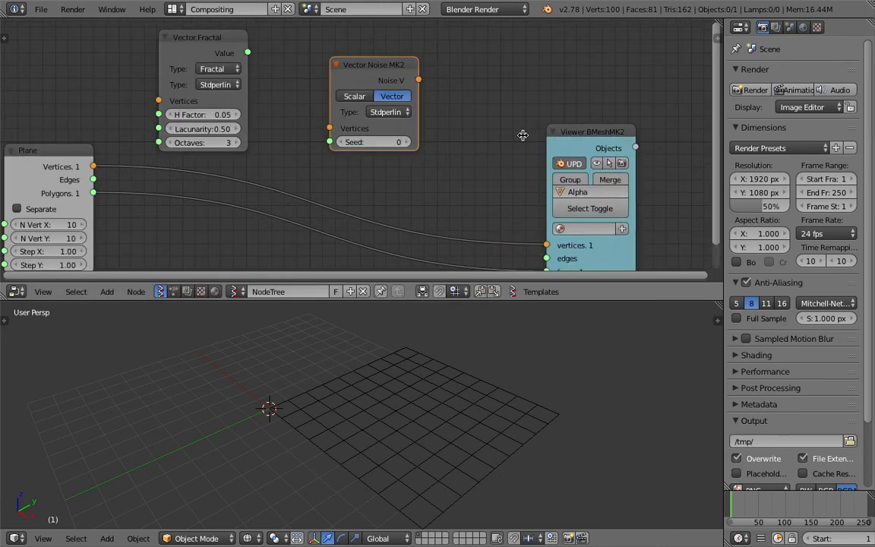
- Set the render engine to Cycles Render
{"action": "scroll", "coordinate": [522, 136], "scroll_direction": "down", "scroll_amount": 3}
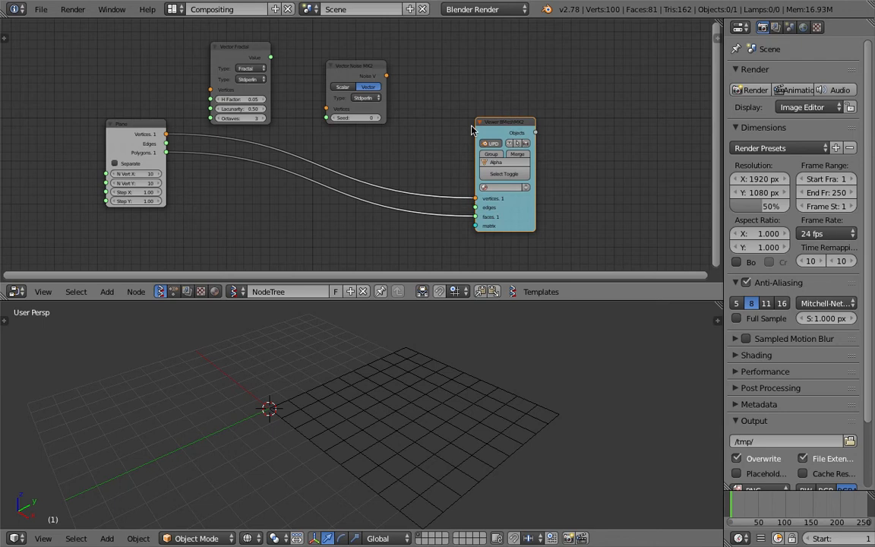
{"action": "scroll", "coordinate": [471, 129], "scroll_direction": "up", "scroll_amount": 1}
{"action": "left_click", "coordinate": [475, 10]}
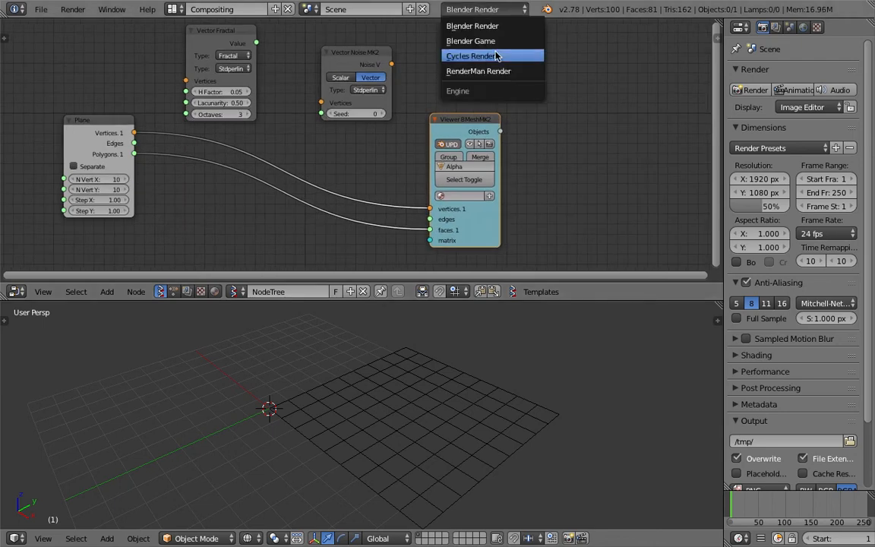
{"action": "left_click", "coordinate": [449, 57]}
{"action": "scroll", "coordinate": [479, 88], "scroll_direction": "down", "scroll_amount": 1, "text": "shift"}
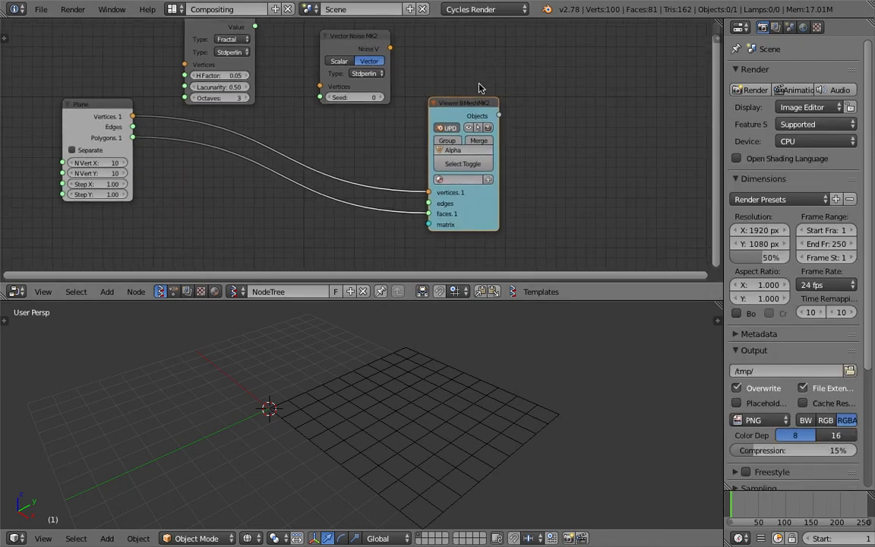
- Select the generated plane mesh in the 3D view and create a new material for it
{"action": "left_click", "coordinate": [466, 180]}
{"action": "right_click", "coordinate": [376, 358]}
{"action": "scroll", "coordinate": [840, 28], "scroll_direction": "down", "scroll_amount": 2}
{"action": "left_click", "coordinate": [842, 28]}
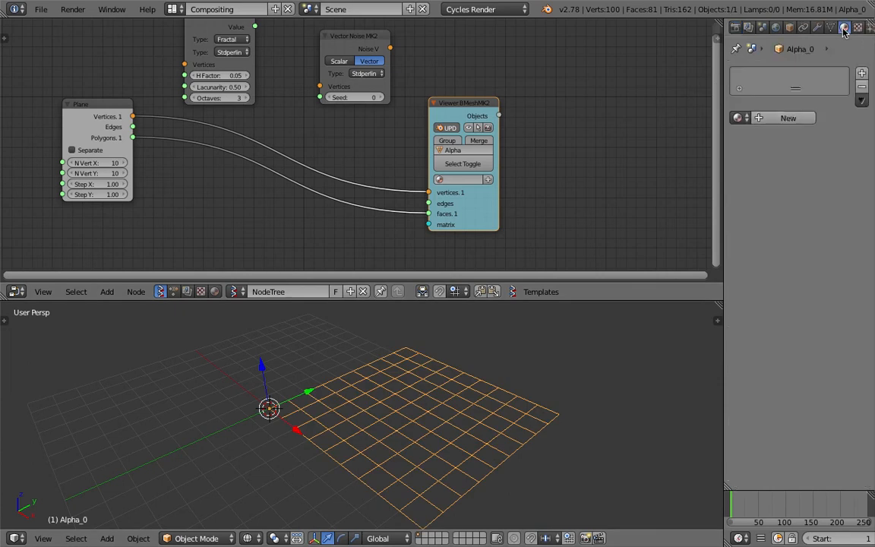
{"action": "left_click", "coordinate": [791, 116]}
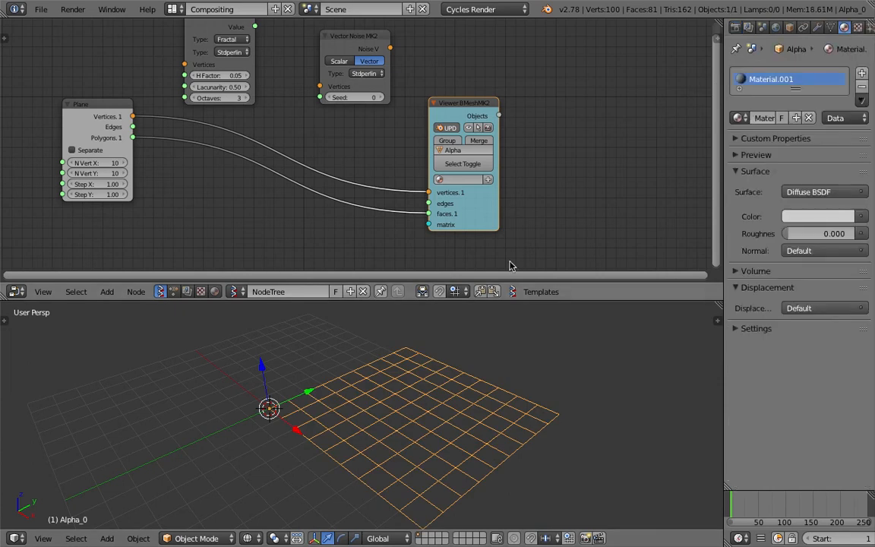
- Split the node editor into two side-by-side areas and show the material's shader nodes in the new one
{"action": "left_click_drag", "start_coordinate": [716, 22], "coordinate": [432, 68]}
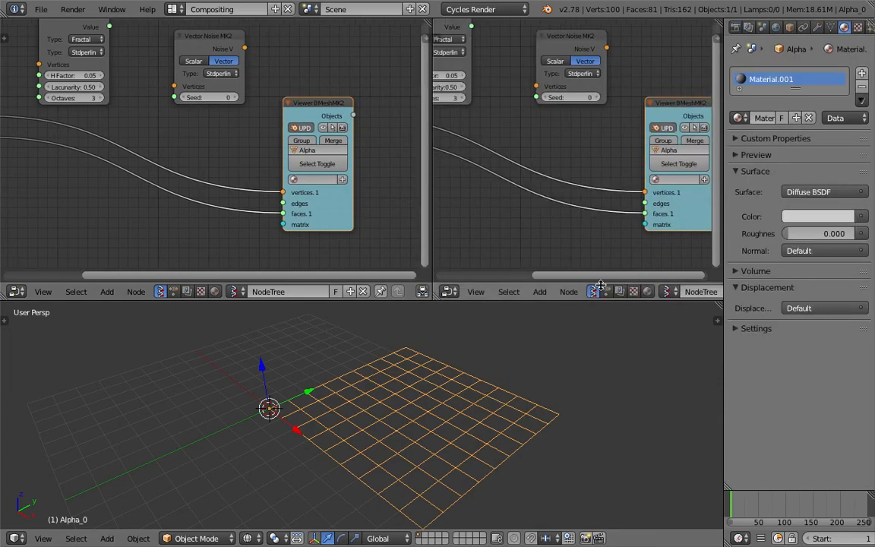
{"action": "left_click", "coordinate": [648, 292]}
{"action": "scroll", "coordinate": [585, 152], "scroll_direction": "down", "scroll_amount": 5}
{"action": "scroll", "coordinate": [578, 145], "scroll_direction": "up", "scroll_amount": 2}
{"action": "middle_click_drag", "start_coordinate": [540, 23], "coordinate": [625, 106]}
- Add an Attribute node to the material's shader nodes, placed before the Diffuse BSDF node
{"action": "key", "text": "shift+a"}
{"action": "left_click", "coordinate": [541, 145]}
{"action": "type", "text": "att"}
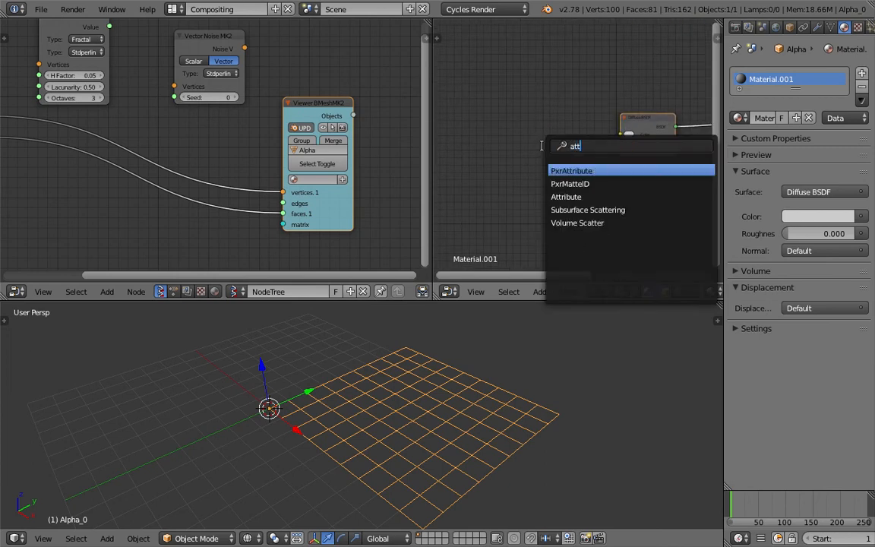
{"action": "key", "text": "Down"}
{"action": "key", "text": "Down"}
{"action": "key", "text": "Return"}
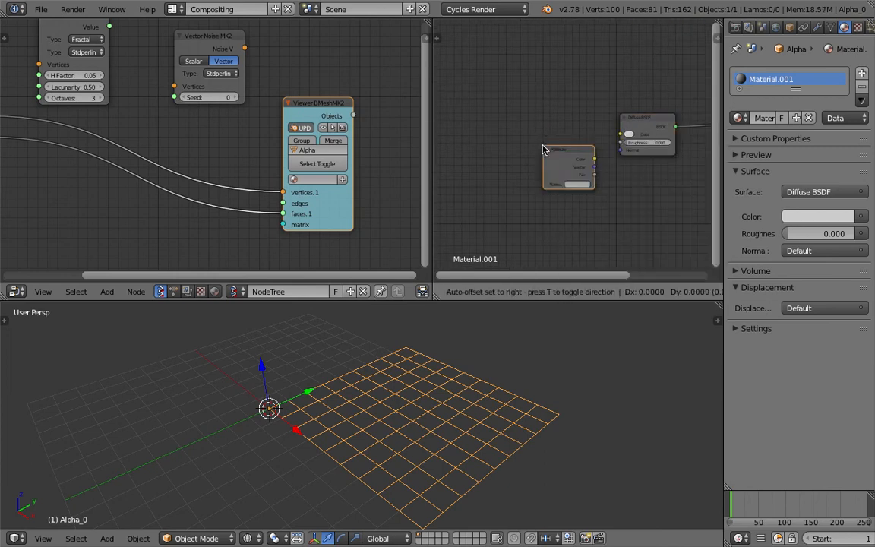
{"action": "left_click", "coordinate": [475, 139]}
{"action": "scroll", "coordinate": [488, 108], "scroll_direction": "up", "scroll_amount": 3}
- Delete the Diffuse BSDF node from the material's shader nodes
{"action": "middle_click_drag", "start_coordinate": [498, 102], "coordinate": [519, 97]}
{"action": "left_click", "coordinate": [651, 107]}
{"action": "scroll", "coordinate": [641, 104], "scroll_direction": "down", "scroll_amount": 2}
{"action": "key", "text": "x"}
- Add an Emission node between the Attribute and Material Output nodes
{"action": "middle_click_drag", "start_coordinate": [627, 102], "coordinate": [565, 107]}
{"action": "key", "text": "shift+a"}
{"action": "left_click", "coordinate": [560, 107]}
{"action": "type", "text": "esmi"}
{"action": "key", "text": "BackSpace"}
{"action": "key", "text": "BackSpace"}
{"action": "key", "text": "BackSpace"}
{"action": "type", "text": "mi"}
{"action": "key", "text": "Down"}
{"action": "key", "text": "Return"}
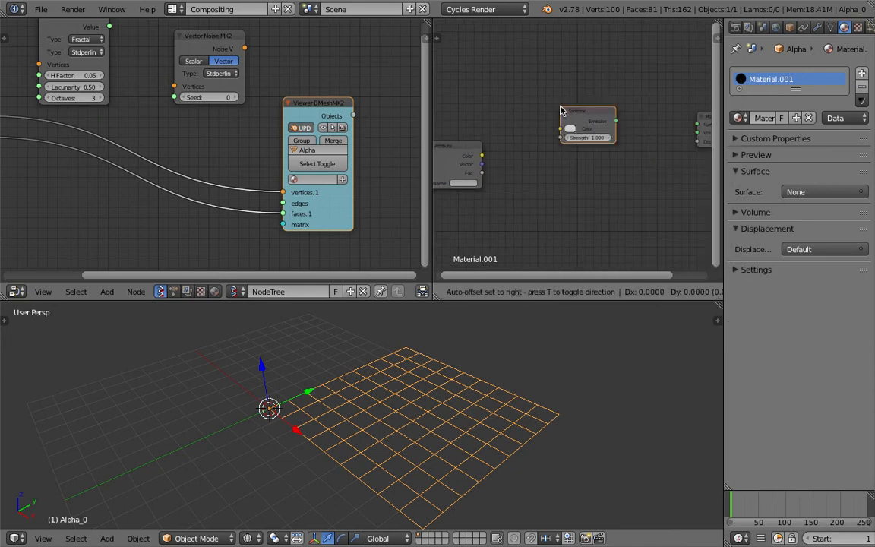
{"action": "left_click", "coordinate": [569, 126]}
- Connect the Attribute node's Color to the Emission node's Color, and the Emission output to the Material Output's Surface
{"action": "scroll", "coordinate": [625, 114], "scroll_direction": "down", "scroll_amount": 1}
{"action": "left_click_drag", "start_coordinate": [704, 126], "coordinate": [667, 127]}
{"action": "left_click_drag", "start_coordinate": [470, 143], "coordinate": [631, 125]}
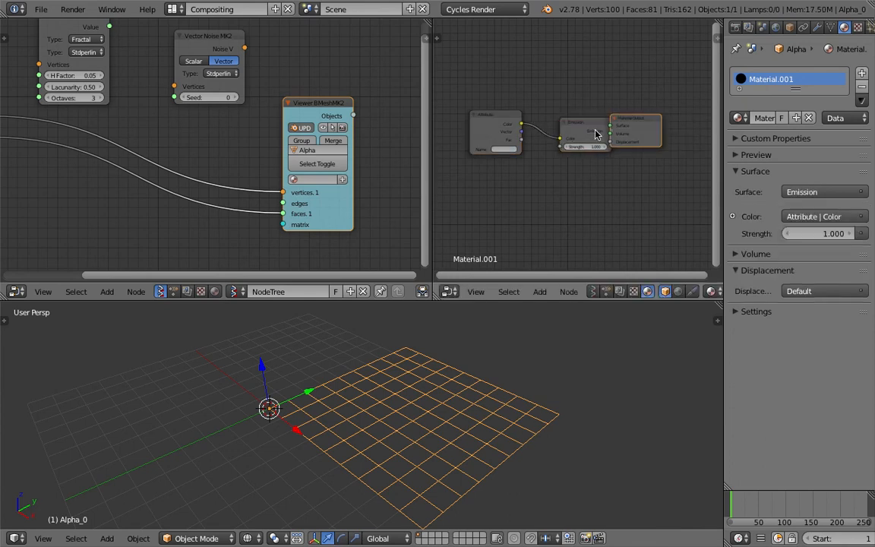
- Widen the Sverchok node editor and assign Material.001 to the Viewer BMeshMK2 node
{"action": "middle_click_drag", "start_coordinate": [521, 161], "coordinate": [530, 162]}
{"action": "left_click_drag", "start_coordinate": [432, 105], "coordinate": [461, 107]}
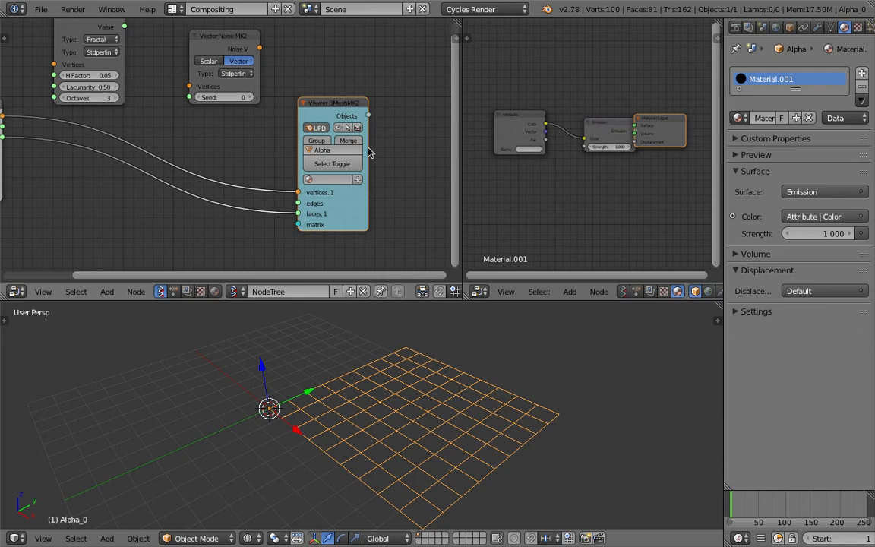
{"action": "middle_click_drag", "start_coordinate": [327, 176], "coordinate": [351, 172]}
{"action": "left_click", "coordinate": [351, 175]}
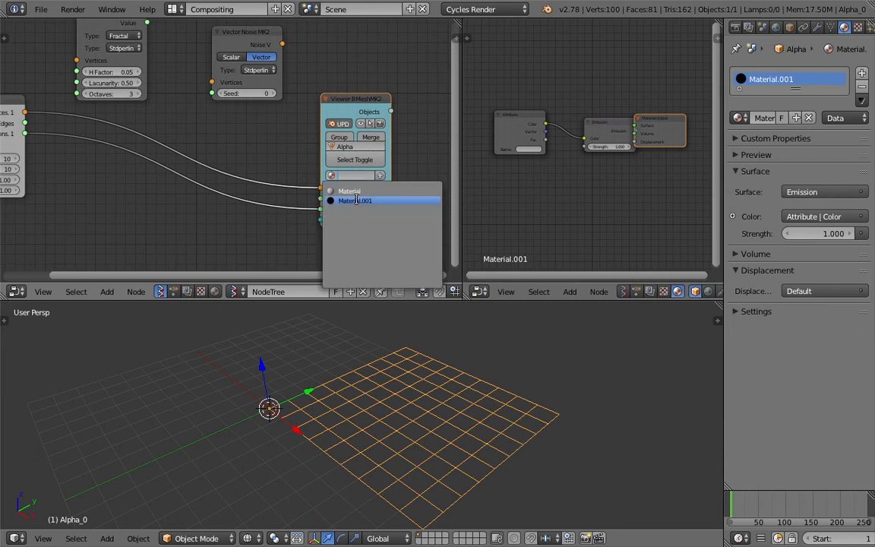
{"action": "left_click", "coordinate": [356, 200]}
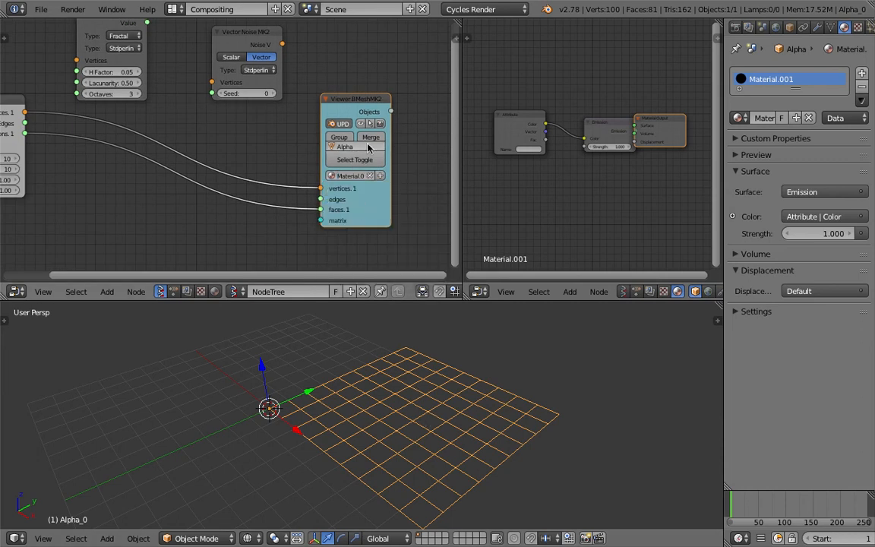
- Move the Plane node closer to the other nodes and add a Vertex color new node below the viewer node
{"action": "middle_click_drag", "start_coordinate": [226, 213], "coordinate": [254, 209]}
{"action": "scroll", "coordinate": [254, 155], "scroll_direction": "down", "scroll_amount": 1}
{"action": "left_click_drag", "start_coordinate": [44, 108], "coordinate": [93, 134]}
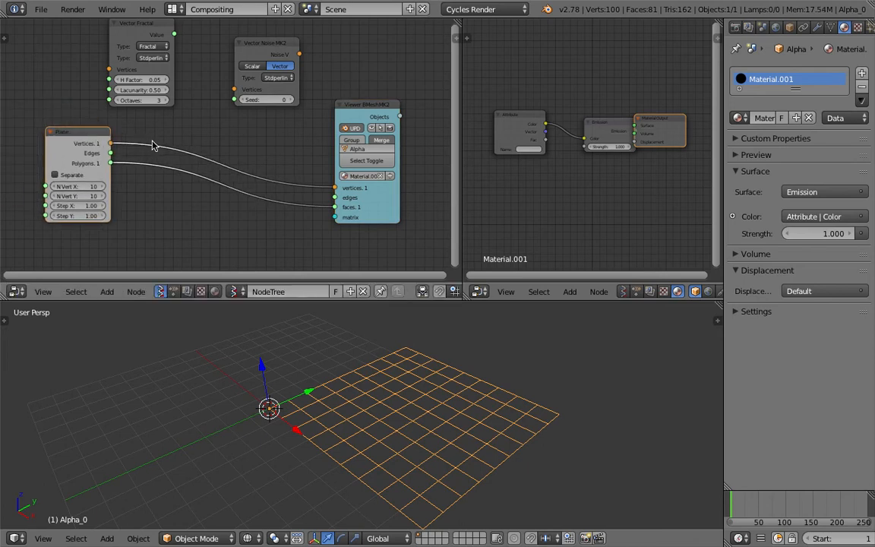
{"action": "scroll", "coordinate": [198, 106], "scroll_direction": "down", "scroll_amount": 1}
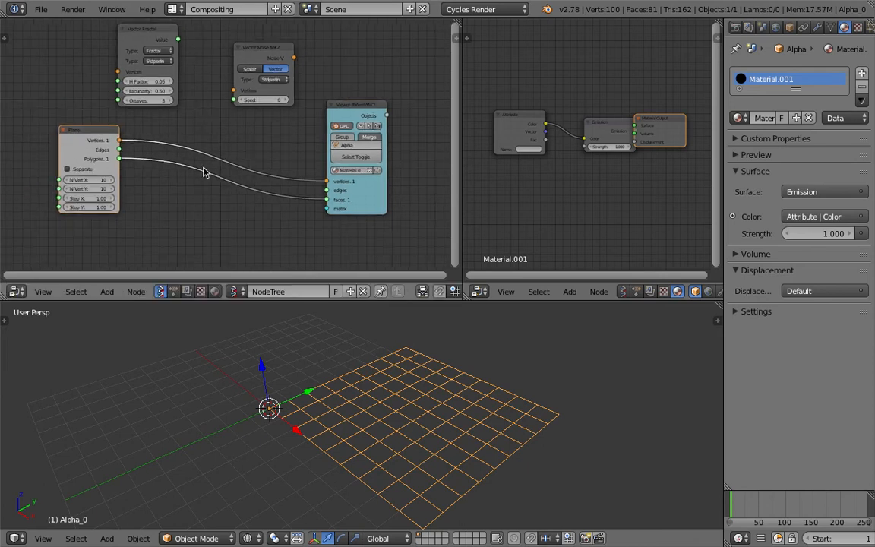
{"action": "scroll", "coordinate": [205, 176], "scroll_direction": "down", "scroll_amount": 1, "text": "shift"}
{"action": "key", "text": "shift+a"}
{"action": "left_click", "coordinate": [217, 203]}
{"action": "type", "text": "col"}
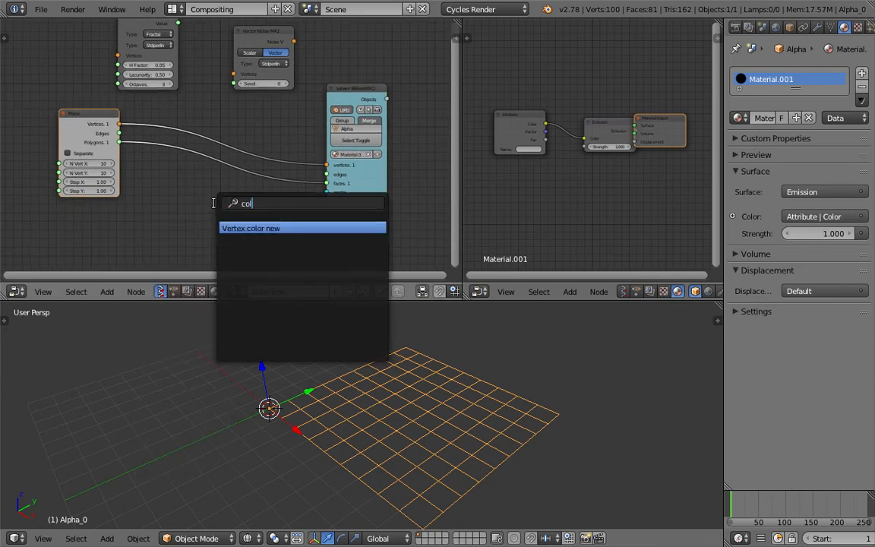
{"action": "key", "text": "Return"}
{"action": "left_click", "coordinate": [201, 206]}
{"action": "middle_click_drag", "start_coordinate": [201, 206], "coordinate": [220, 176]}
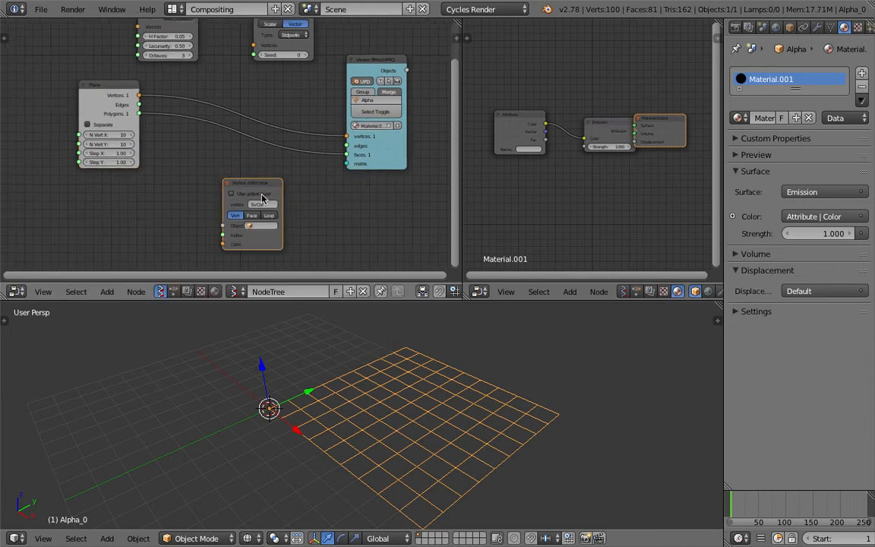
- Place the Vertex color new node after the viewer node and link the viewer's Objects output to its Object input
{"action": "middle_click_drag", "start_coordinate": [265, 225], "coordinate": [206, 219]}
{"action": "left_click_drag", "start_coordinate": [202, 192], "coordinate": [427, 88]}
{"action": "left_click_drag", "start_coordinate": [356, 75], "coordinate": [396, 126]}
{"action": "middle_click_drag", "start_coordinate": [392, 120], "coordinate": [323, 147]}
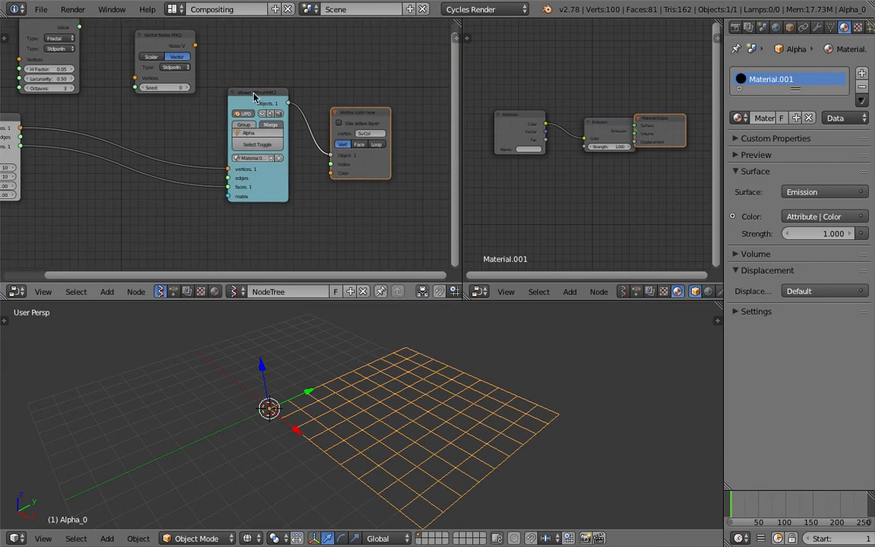
{"action": "left_click_drag", "start_coordinate": [254, 94], "coordinate": [226, 118]}
{"action": "left_click_drag", "start_coordinate": [360, 111], "coordinate": [338, 111]}
{"action": "middle_click_drag", "start_coordinate": [308, 100], "coordinate": [335, 106]}
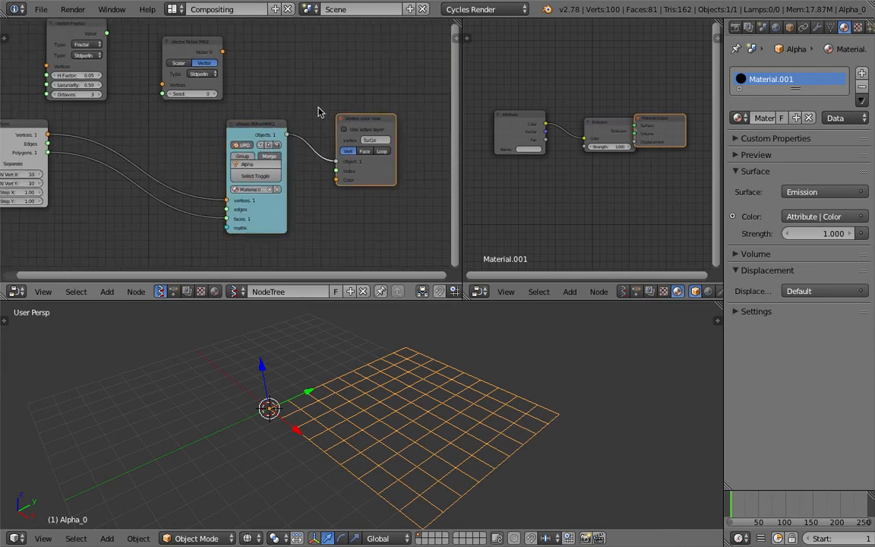
- Tidy the positions of the Vector Fractal and Vector Noise MK2 nodes and save over the current file
{"action": "scroll", "coordinate": [318, 112], "scroll_direction": "down", "scroll_amount": 1}
{"action": "middle_click_drag", "start_coordinate": [270, 128], "coordinate": [304, 127]}
{"action": "left_click_drag", "start_coordinate": [117, 48], "coordinate": [132, 52]}
{"action": "left_click_drag", "start_coordinate": [225, 54], "coordinate": [207, 55]}
{"action": "key", "text": "ctrl+s"}
{"action": "left_click", "coordinate": [206, 54]}
- Link the Plane's Vertices to Vector Noise MK2 and its Noise V output to the vertex color Color input, and save over the file
{"action": "left_click_drag", "start_coordinate": [95, 135], "coordinate": [183, 89]}
{"action": "left_click_drag", "start_coordinate": [238, 58], "coordinate": [363, 178]}
{"action": "key", "text": "ctrl+s"}
{"action": "left_click", "coordinate": [369, 182]}
- Display the generated plane in solid shading and switch it to Vertex Paint mode
{"action": "middle_click_drag", "start_coordinate": [393, 441], "coordinate": [395, 488]}
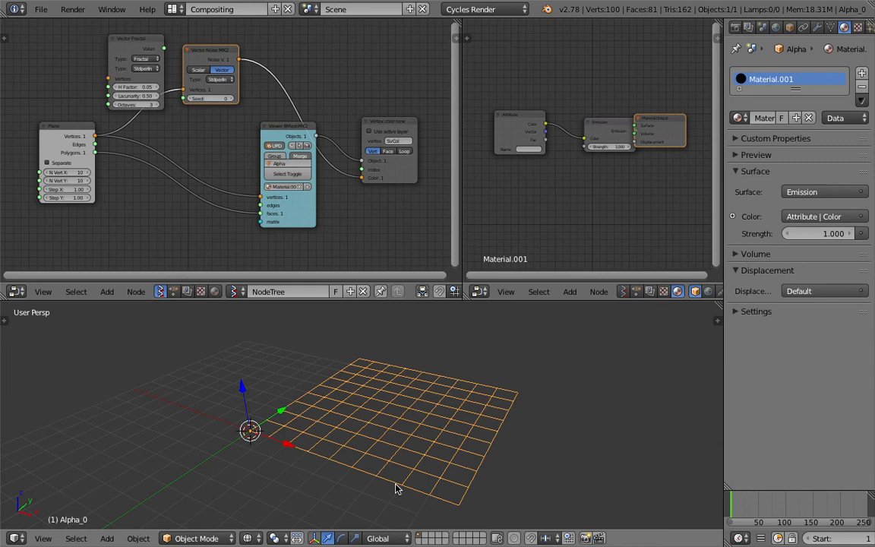
{"action": "key", "text": "z"}
{"action": "left_click", "coordinate": [247, 537]}
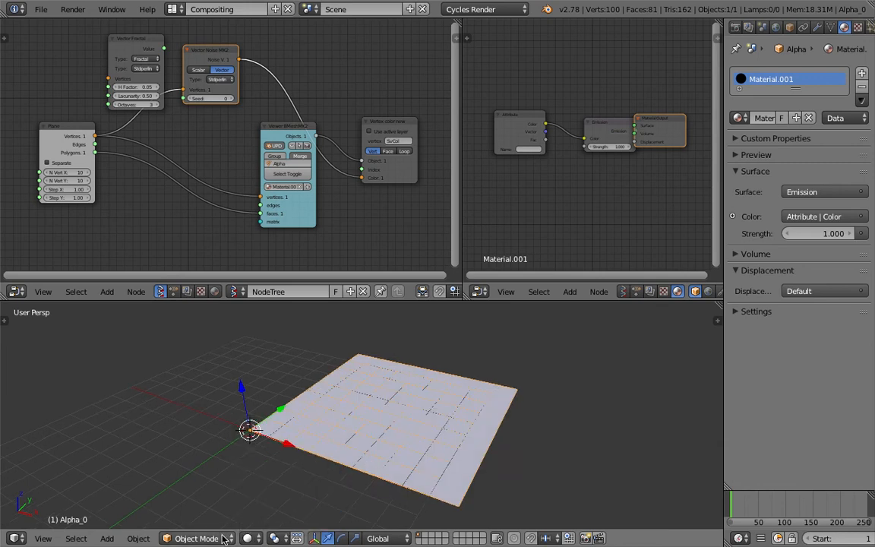
{"action": "left_click", "coordinate": [197, 537]}
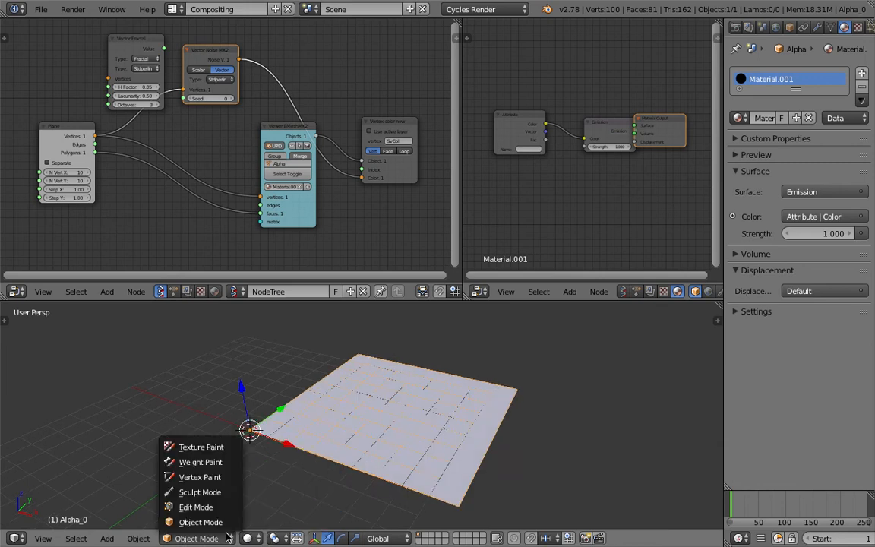
{"action": "left_click", "coordinate": [225, 474]}
- Move the timeline to frame 63 and save over the current file
{"action": "mouse_move", "coordinate": [338, 430]}
{"action": "middle_mouse_down"}
{"action": "mouse_move", "coordinate": [391, 485]}
{"action": "mouse_move", "coordinate": [425, 430]}
{"action": "mouse_move", "coordinate": [410, 461]}
{"action": "mouse_move", "coordinate": [394, 468]}
{"action": "middle_mouse_up"}
{"action": "key", "text": "ctrl+s"}
{"action": "mouse_move", "coordinate": [435, 447]}
{"action": "left_mouse_down"}
{"action": "mouse_move", "coordinate": [390, 363]}
{"action": "mouse_move", "coordinate": [338, 323]}
{"action": "left_mouse_up"}
{"action": "left_click", "coordinate": [765, 511]}
{"action": "key", "text": "Left"}
{"action": "key", "text": "ctrl+s"}
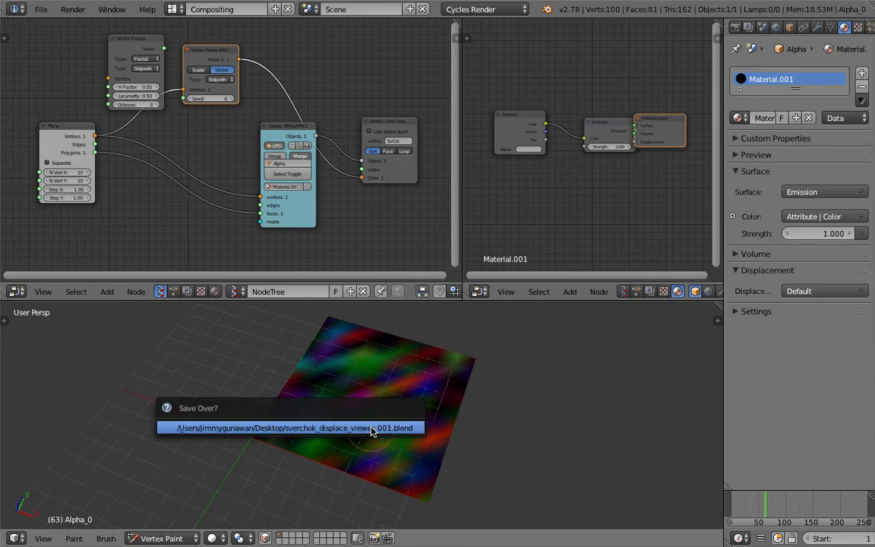
- Set the Vector Noise MK2 node's seed to 47
{"action": "scroll", "coordinate": [229, 64], "scroll_direction": "up", "scroll_amount": 2}
{"action": "left_click_drag", "start_coordinate": [212, 91], "coordinate": [323, 99]}
{"action": "middle_click_drag", "start_coordinate": [324, 99], "coordinate": [333, 127]}
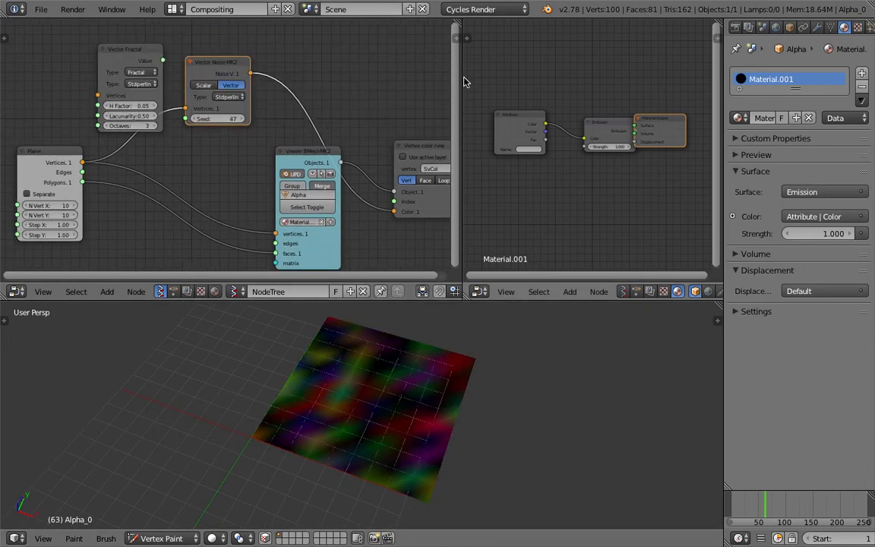
- Widen the Sverchok node editor further and spread the Vertex color new and Viewer BMeshMK2 nodes apart
{"action": "left_click_drag", "start_coordinate": [460, 82], "coordinate": [532, 82]}
{"action": "left_click_drag", "start_coordinate": [439, 169], "coordinate": [421, 102]}
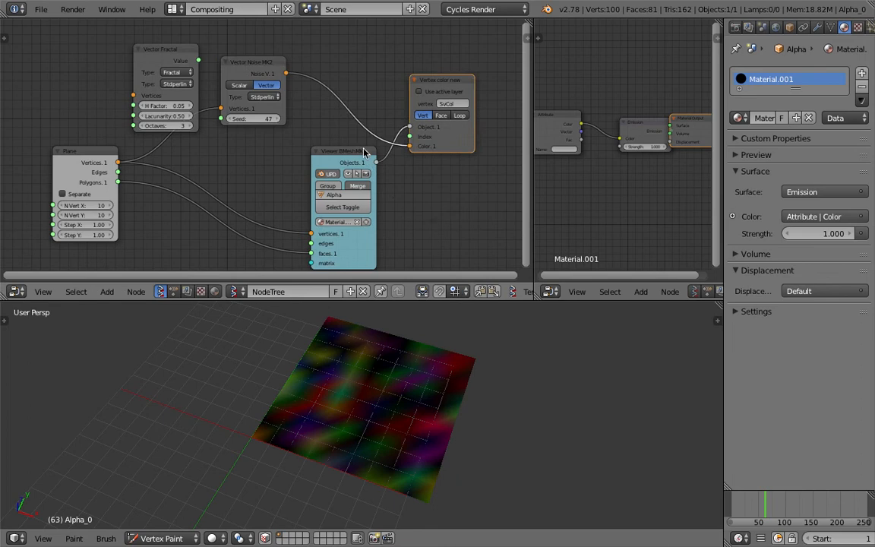
{"action": "left_click_drag", "start_coordinate": [363, 152], "coordinate": [336, 168]}
- Save the rearranged node setup over the current blend file
{"action": "middle_click_drag", "start_coordinate": [488, 404], "coordinate": [496, 375]}
{"action": "key", "text": "ctrl+s"}
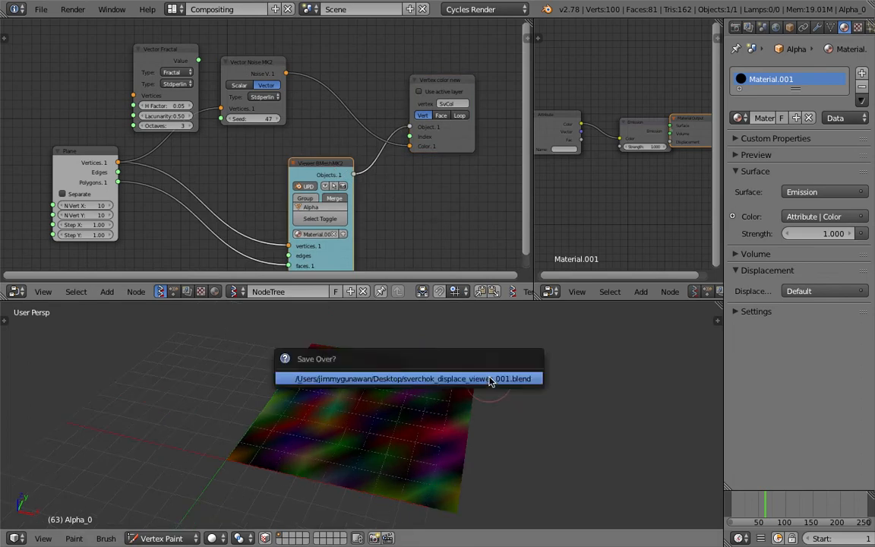
{"action": "left_click", "coordinate": [490, 378]}
{"action": "mouse_move", "coordinate": [387, 414]}
{"action": "middle_mouse_down"}
{"action": "mouse_move", "coordinate": [422, 430]}
{"action": "mouse_move", "coordinate": [303, 421]}
{"action": "mouse_move", "coordinate": [389, 424]}
{"action": "mouse_move", "coordinate": [373, 439]}
{"action": "mouse_move", "coordinate": [392, 441]}
{"action": "mouse_move", "coordinate": [437, 424]}
{"action": "mouse_move", "coordinate": [377, 408]}
{"action": "middle_mouse_up"}
{"action": "key", "text": "ctrl+s"}
{"action": "left_click", "coordinate": [382, 411]}
- Try different noise types on the Vector Noise MK2 node, ending on a Voronoi_F type
{"action": "left_click", "coordinate": [264, 97]}
{"action": "left_click", "coordinate": [267, 110]}
{"action": "left_click", "coordinate": [264, 96]}
{"action": "left_click", "coordinate": [277, 141]}
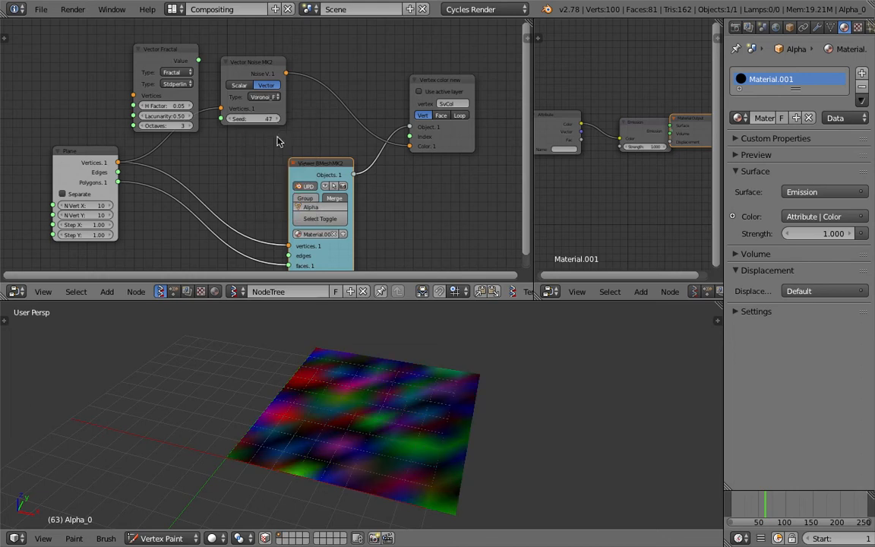
- Set the Plane node's N Vert X and N Vert Y to 50
{"action": "middle_click_drag", "start_coordinate": [198, 189], "coordinate": [200, 123]}
{"action": "left_click", "coordinate": [110, 140]}
{"action": "type", "text": "50"}
{"action": "key", "text": "Return"}
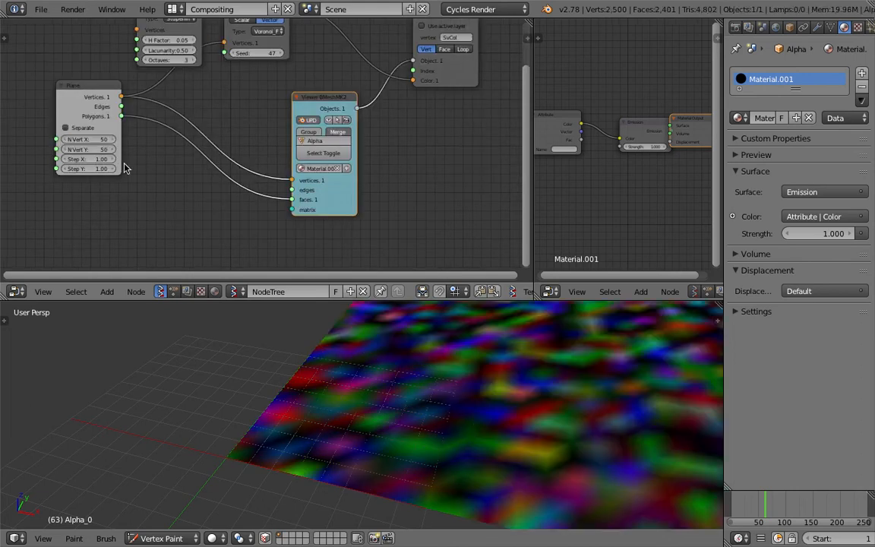
{"action": "middle_click_drag", "start_coordinate": [471, 392], "coordinate": [347, 418], "text": "shift"}
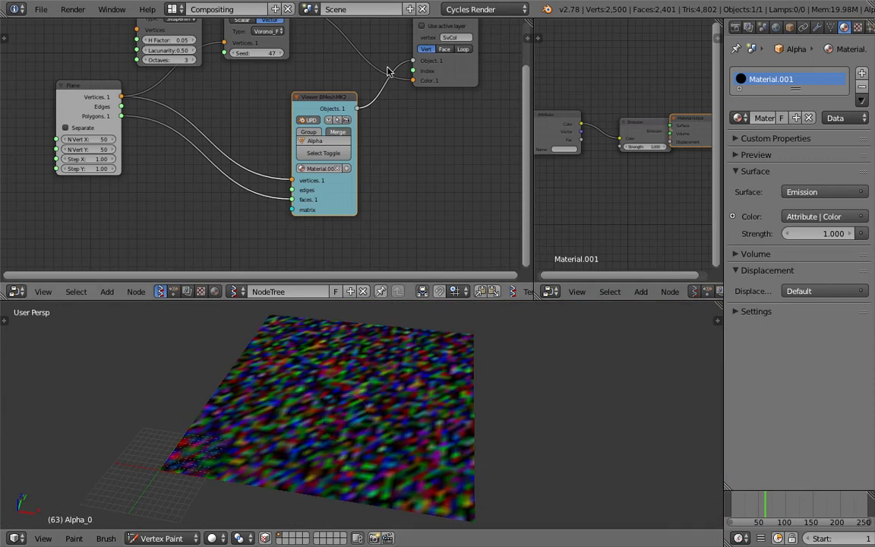
- Set the Plane node's N Vert X and N Vert Y to 40
{"action": "left_click_drag", "start_coordinate": [91, 139], "coordinate": [90, 149]}
{"action": "type", "text": "40"}
{"action": "key", "text": "Return"}
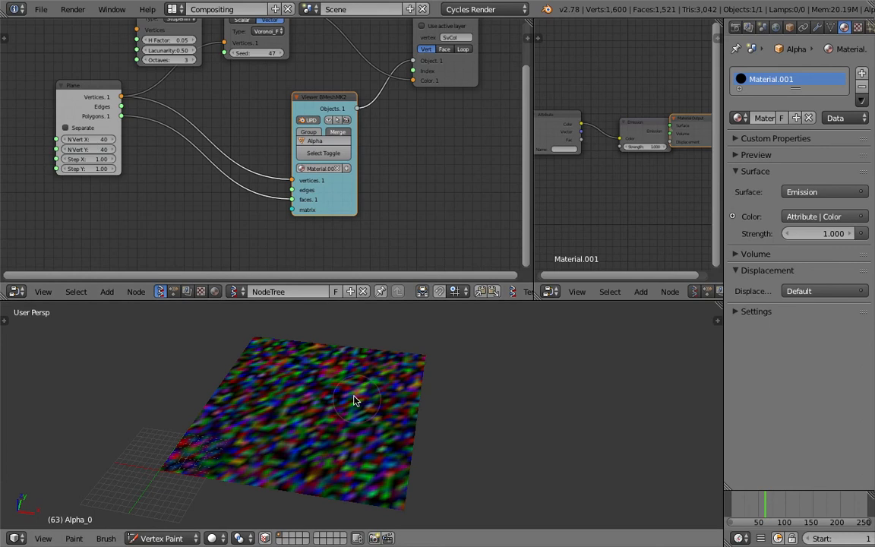
{"action": "middle_click_drag", "start_coordinate": [354, 395], "coordinate": [384, 390], "text": "shift"}
{"action": "middle_click_drag", "start_coordinate": [225, 124], "coordinate": [255, 163]}
{"action": "middle_click_drag", "start_coordinate": [386, 356], "coordinate": [389, 377]}
- Link the Plane's Vertices to the Vector Fractal node and its Value to the vertex color Color input, and save over the file
{"action": "middle_click_drag", "start_coordinate": [197, 88], "coordinate": [208, 126]}
{"action": "left_click", "coordinate": [306, 96]}
{"action": "left_click_drag", "start_coordinate": [216, 67], "coordinate": [184, 61]}
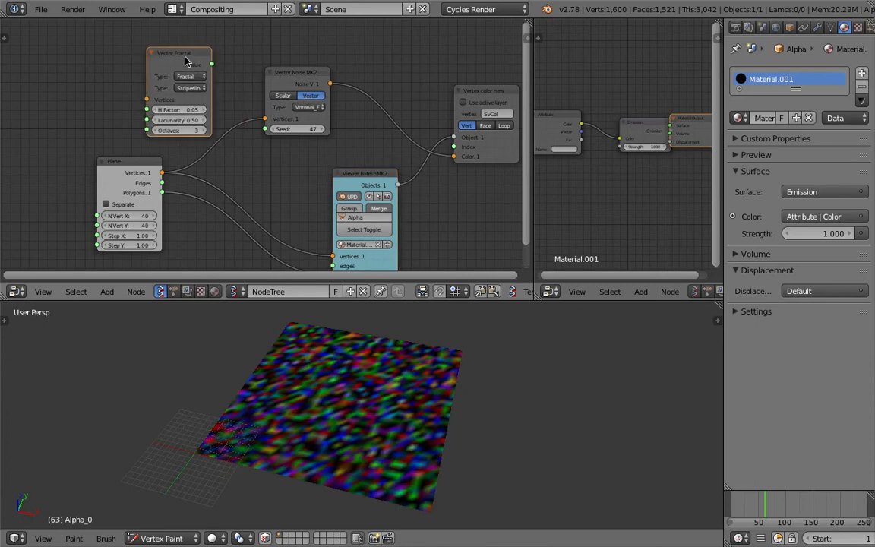
{"action": "left_click_drag", "start_coordinate": [133, 163], "coordinate": [454, 155]}
{"action": "key", "text": "ctrl+s"}
{"action": "left_click", "coordinate": [205, 49]}
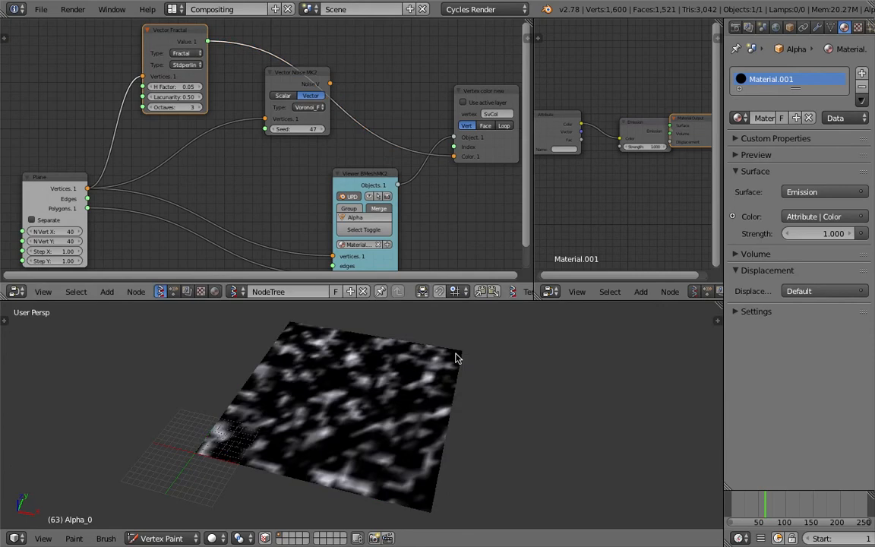
{"action": "mouse_move", "coordinate": [456, 359]}
{"action": "middle_mouse_down"}
{"action": "mouse_move", "coordinate": [354, 410]}
{"action": "mouse_move", "coordinate": [385, 400]}
{"action": "middle_mouse_up"}
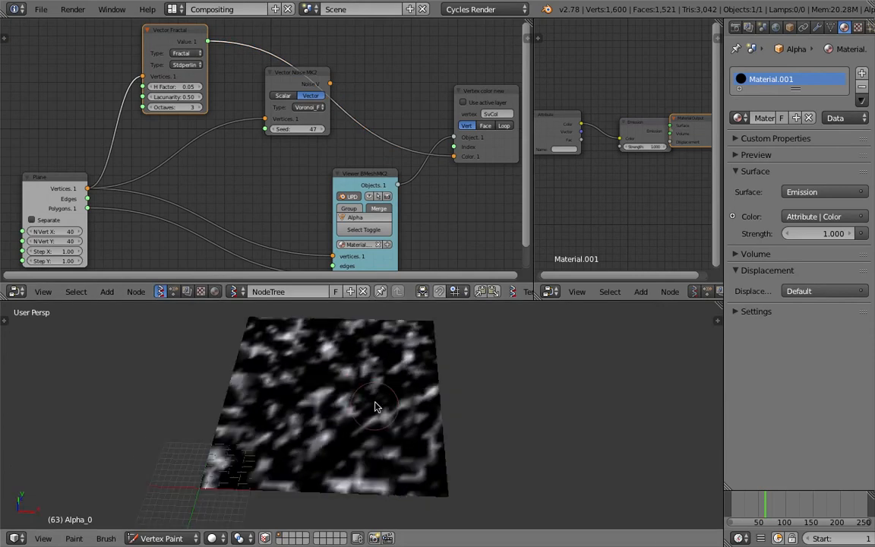
- Try the multi-fractal and hetero-terrain types on the Vector Fractal node and return it to Fractal
{"action": "middle_click_drag", "start_coordinate": [188, 53], "coordinate": [255, 70]}
{"action": "left_click", "coordinate": [255, 69]}
{"action": "left_click", "coordinate": [264, 91]}
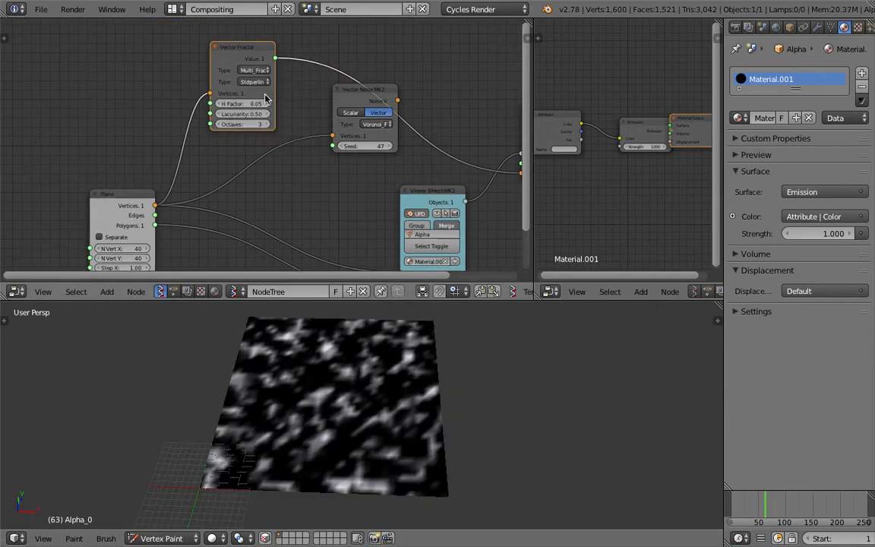
{"action": "left_click", "coordinate": [264, 70]}
{"action": "left_click", "coordinate": [258, 102]}
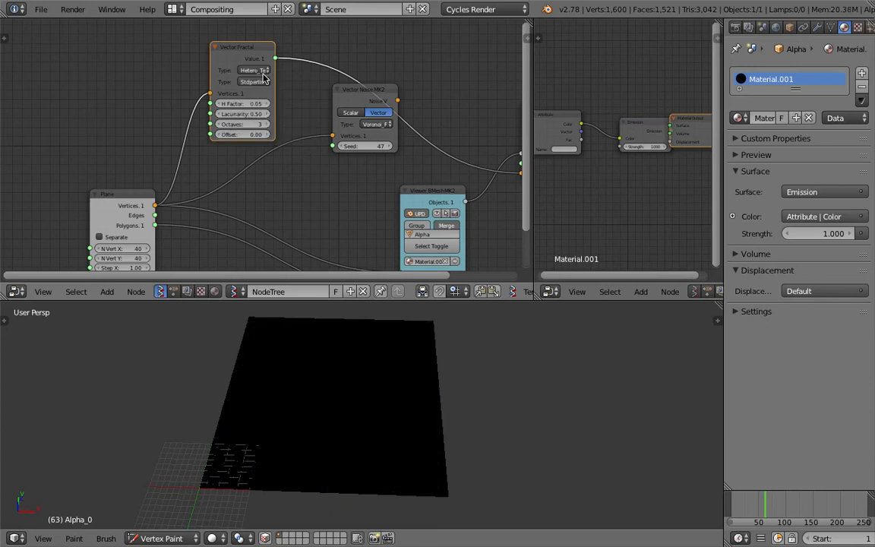
{"action": "left_click", "coordinate": [263, 71]}
{"action": "left_click", "coordinate": [262, 79]}
- Set the Vector Fractal node's H Factor to 0.71 and Lacunarity to 0.44
{"action": "scroll", "coordinate": [283, 93], "scroll_direction": "up", "scroll_amount": 1}
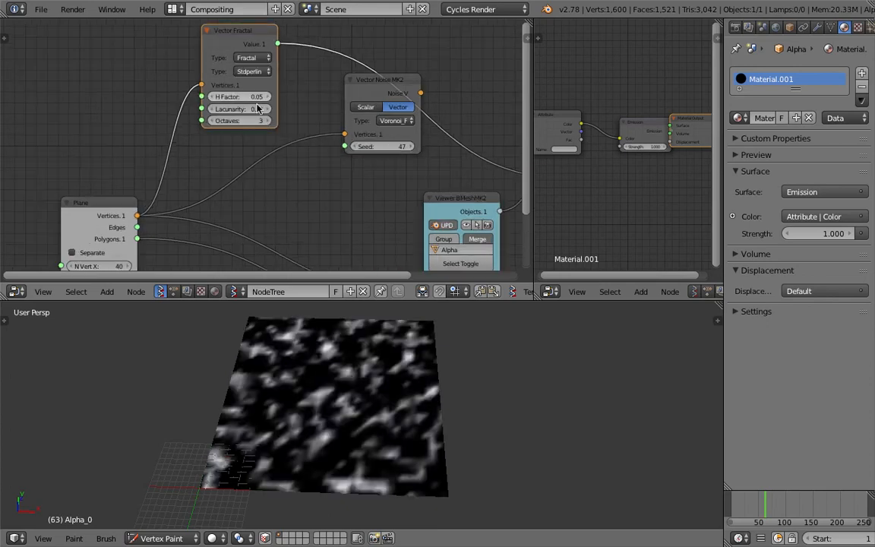
{"action": "mouse_move", "coordinate": [243, 97]}
{"action": "left_mouse_down"}
{"action": "mouse_move", "coordinate": [228, 107]}
{"action": "mouse_move", "coordinate": [238, 107]}
{"action": "left_mouse_up"}
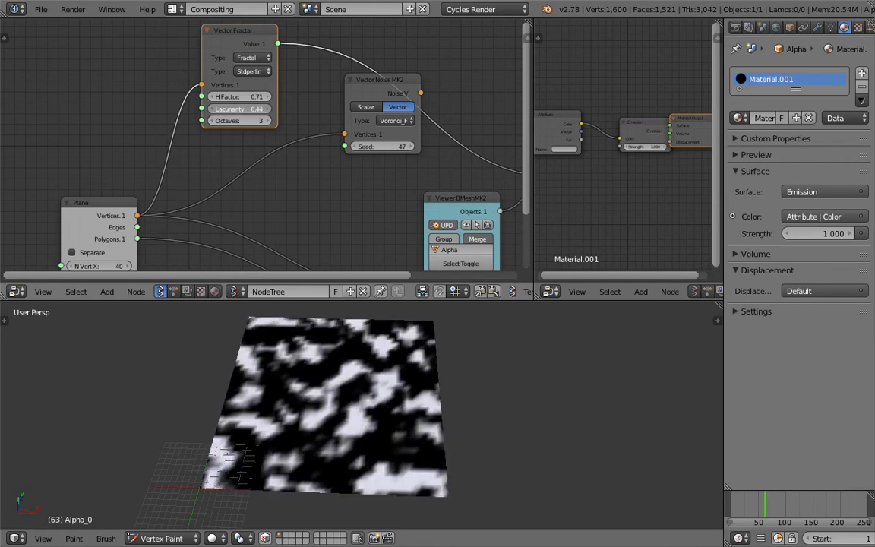
- Try lower and higher Octaves values on the Vector Fractal node and return the setting to 3
{"action": "left_click", "coordinate": [245, 121]}
{"action": "left_click", "coordinate": [242, 138]}
{"action": "left_click", "coordinate": [212, 121]}
{"action": "left_click", "coordinate": [267, 122]}
{"action": "middle_click_drag", "start_coordinate": [414, 490], "coordinate": [331, 372]}
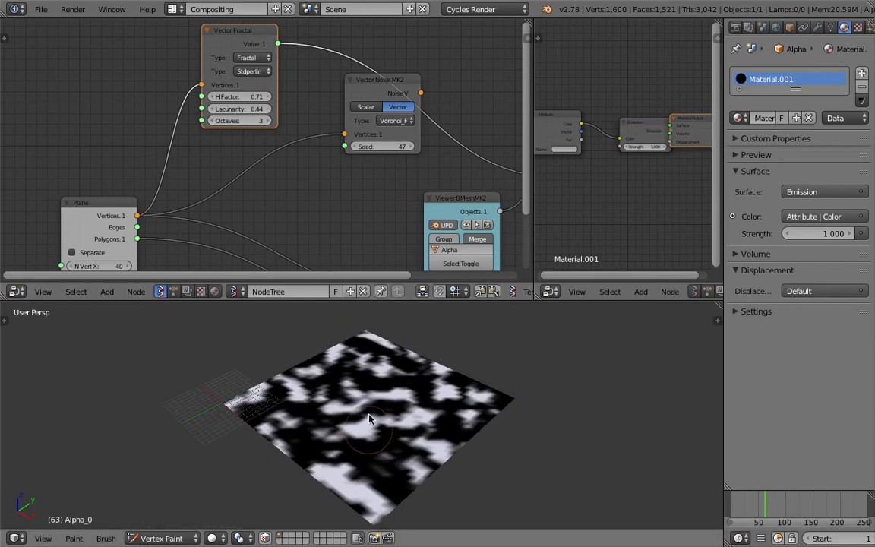
{"action": "left_click", "coordinate": [266, 122]}
{"action": "left_click", "coordinate": [267, 122]}
{"action": "left_click", "coordinate": [215, 122]}
{"action": "left_click", "coordinate": [215, 121]}
{"action": "middle_click_drag", "start_coordinate": [380, 385], "coordinate": [390, 322]}
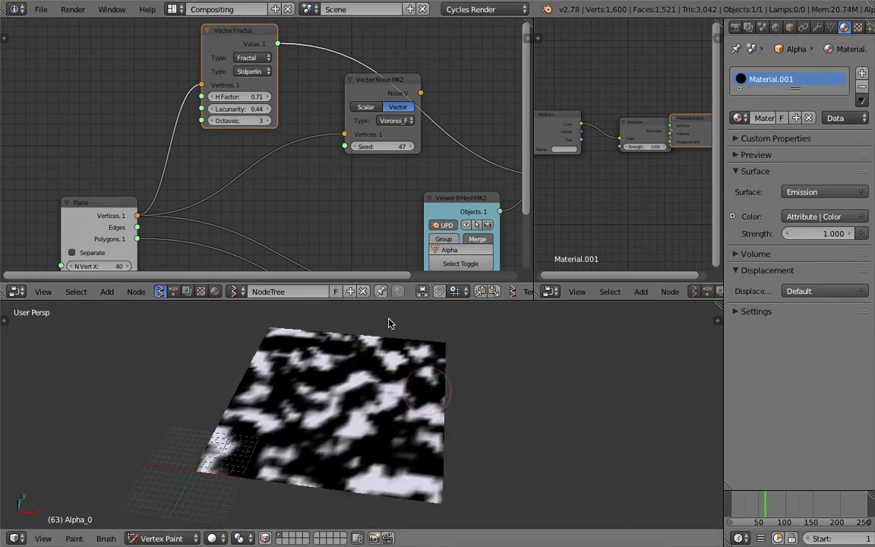
- Try the Cellnoise and Blender noise types on the Vector Fractal node and return it to Stdperlin
{"action": "left_click", "coordinate": [253, 71]}
{"action": "left_click", "coordinate": [262, 192]}
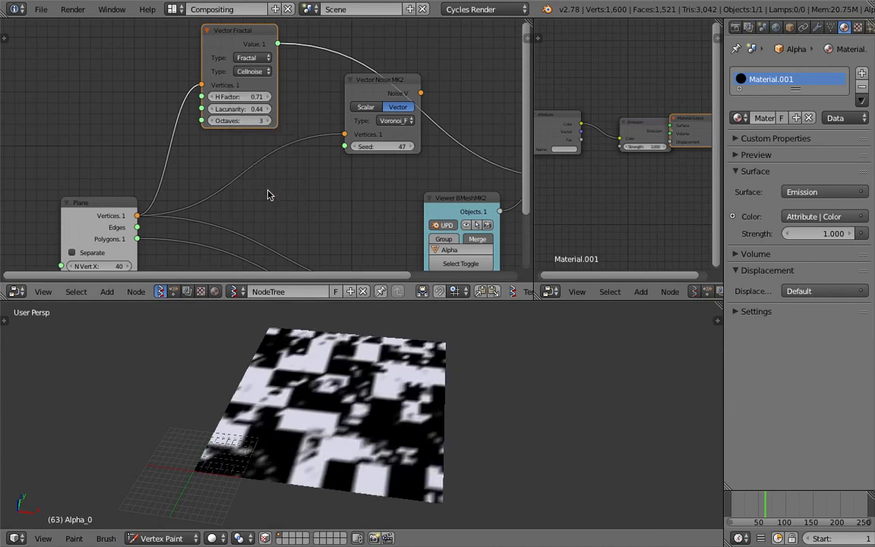
{"action": "left_click", "coordinate": [251, 70]}
{"action": "left_click", "coordinate": [251, 84]}
{"action": "left_click", "coordinate": [251, 71]}
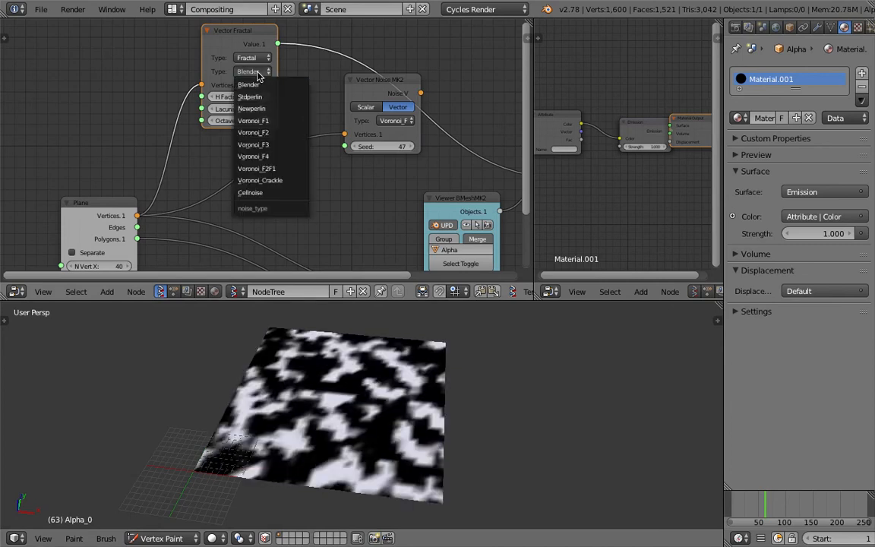
{"action": "left_click", "coordinate": [258, 96]}
- Change the Vector Fractal node's fractal type to multi-fractal
{"action": "left_click", "coordinate": [241, 58]}
{"action": "left_click", "coordinate": [250, 71]}
{"action": "left_click", "coordinate": [251, 57]}
{"action": "left_click", "coordinate": [255, 83]}
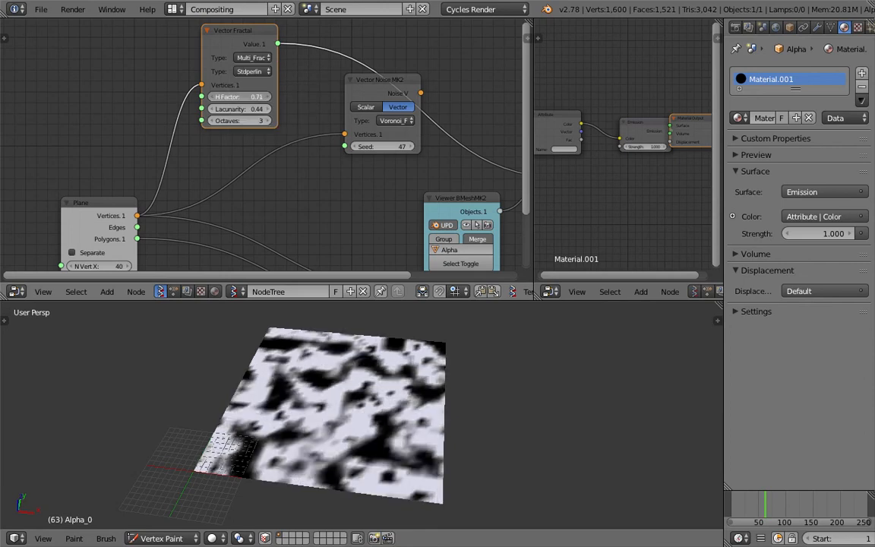
- Try the Newperlin, Voronoi_F2 and Voronoi_F1 noise types on the Vector Fractal node, settling on Blender noise with an H Factor of 0.65
{"action": "left_click", "coordinate": [232, 71]}
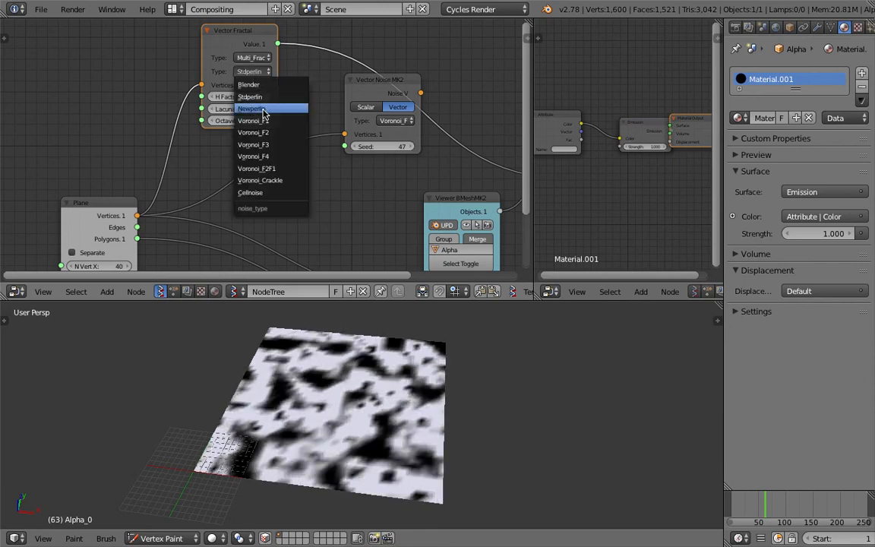
{"action": "left_click", "coordinate": [263, 109]}
{"action": "left_click", "coordinate": [249, 71]}
{"action": "left_click", "coordinate": [258, 134]}
{"action": "left_click", "coordinate": [254, 72]}
{"action": "left_click", "coordinate": [257, 120]}
{"action": "middle_click_drag", "start_coordinate": [395, 341], "coordinate": [307, 257]}
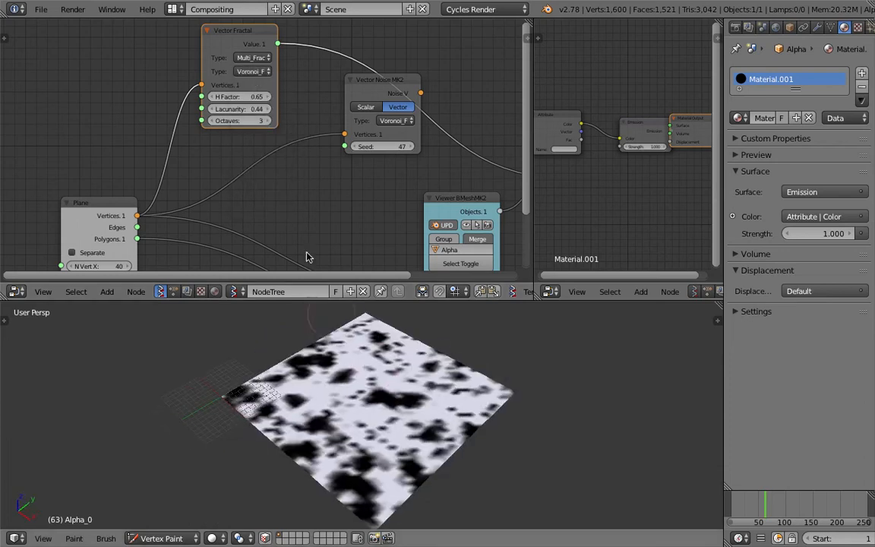
{"action": "left_click", "coordinate": [253, 71]}
{"action": "left_click", "coordinate": [258, 83]}
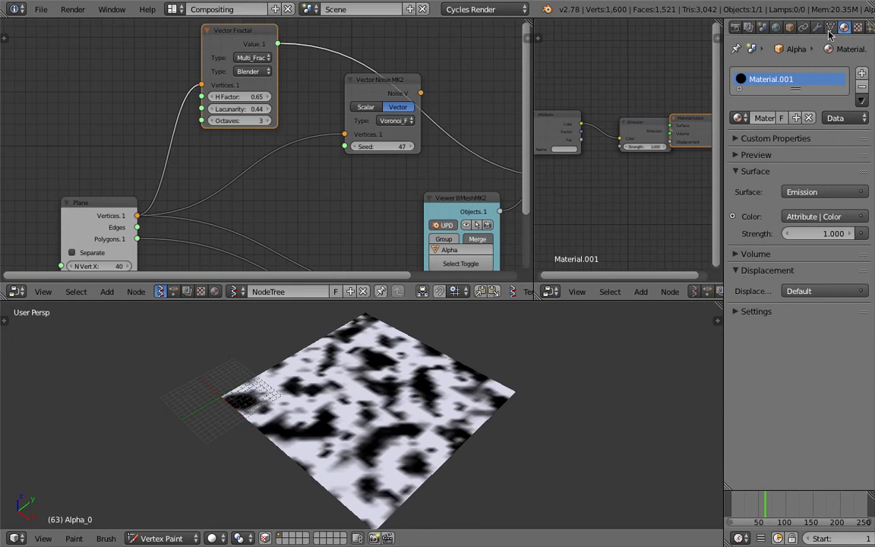
- Move the Vector Noise MK2 and Viewer BMeshMK2 nodes closer to the Plane node and save over the file
{"action": "middle_click_drag", "start_coordinate": [384, 172], "coordinate": [353, 164]}
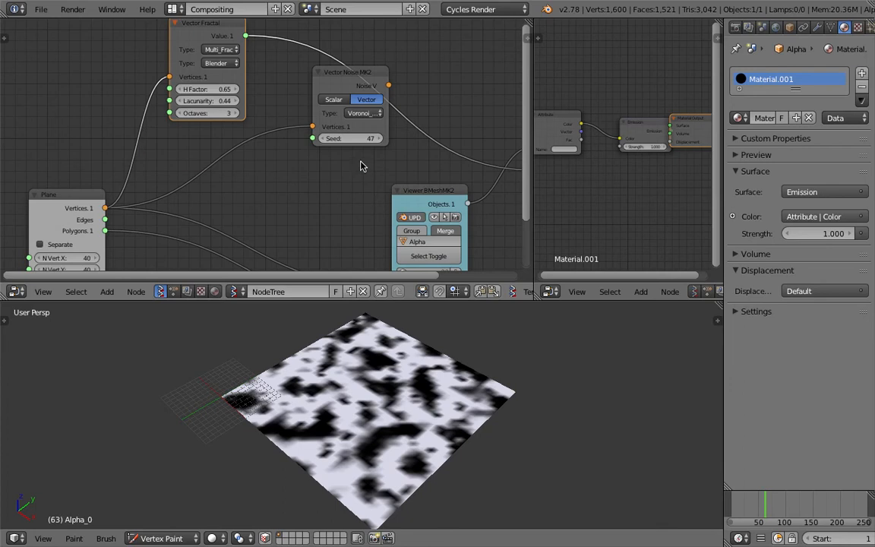
{"action": "scroll", "coordinate": [359, 170], "scroll_direction": "down", "scroll_amount": 1}
{"action": "left_click_drag", "start_coordinate": [328, 88], "coordinate": [293, 118]}
{"action": "middle_click_drag", "start_coordinate": [299, 151], "coordinate": [280, 128], "text": "ctrl"}
{"action": "key", "text": "ctrl+s"}
{"action": "left_click", "coordinate": [276, 139]}
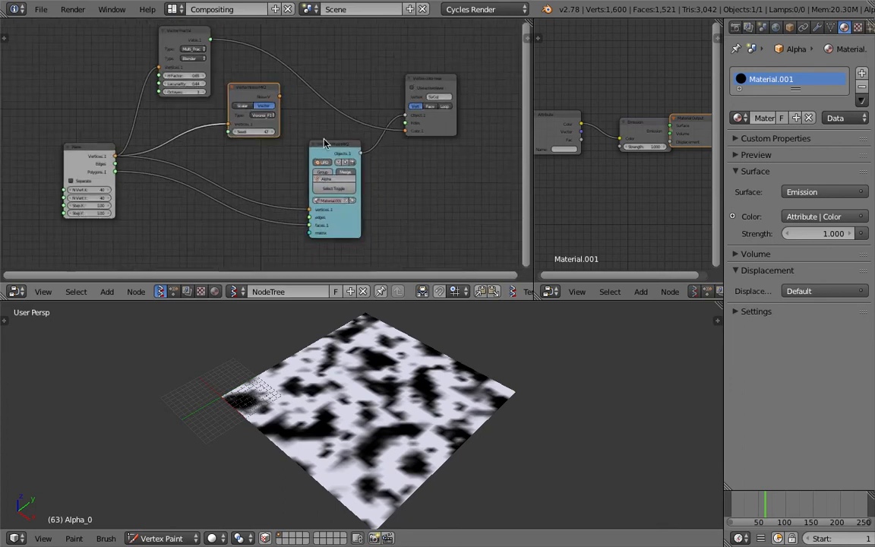
{"action": "left_click_drag", "start_coordinate": [324, 148], "coordinate": [278, 152]}
{"action": "mouse_move", "coordinate": [361, 402]}
{"action": "middle_mouse_down"}
{"action": "mouse_move", "coordinate": [321, 360]}
{"action": "mouse_move", "coordinate": [371, 402]}
{"action": "middle_mouse_up"}
- Save the file as the next numbered version, sverchok_displace_viewer_002.blend
{"action": "key", "text": "ctrl+s"}
{"action": "left_click", "coordinate": [41, 10]}
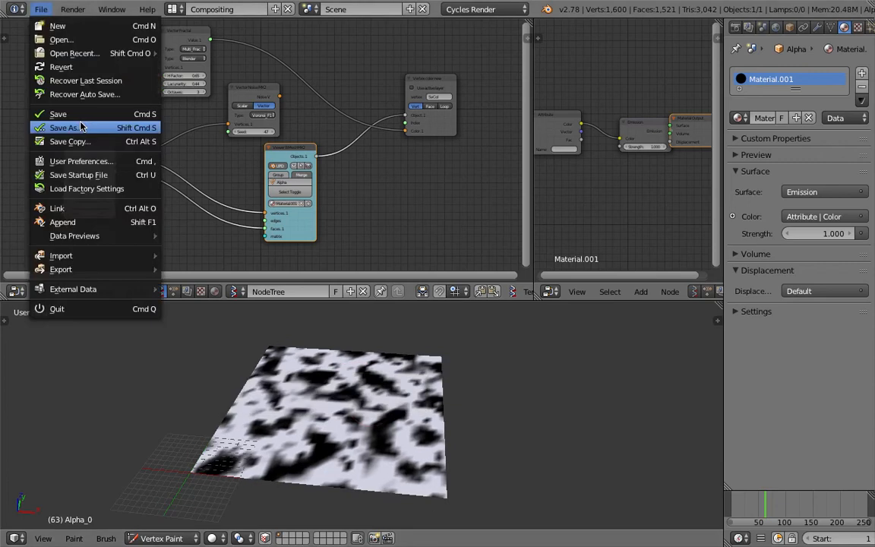
{"action": "left_click", "coordinate": [86, 125]}
{"action": "key", "text": "KP_Add"}
{"action": "left_click", "coordinate": [806, 49]}
{"action": "middle_click_drag", "start_coordinate": [432, 355], "coordinate": [385, 420]}
{"action": "key", "text": "ctrl+s"}
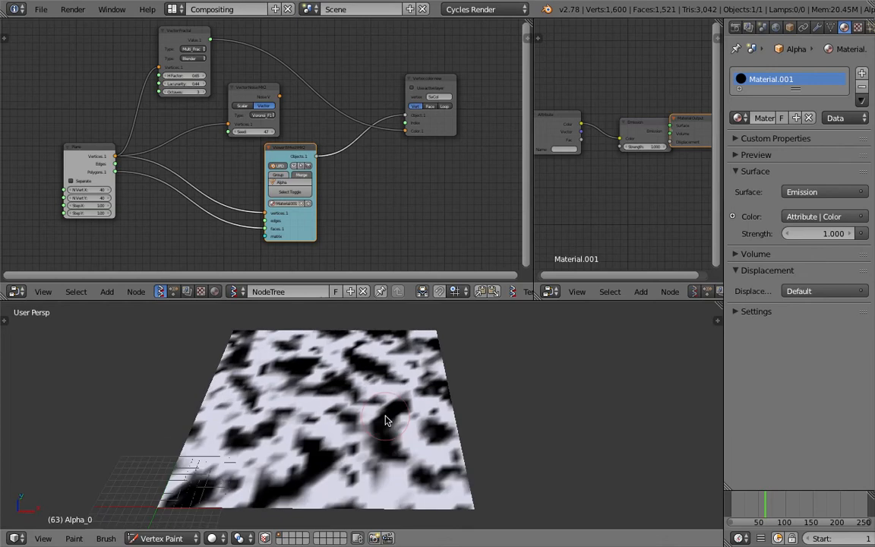
- Reposition the vertex color and Viewer BMeshMK2 nodes farther from the Plane node and save over the file
{"action": "middle_click_drag", "start_coordinate": [355, 423], "coordinate": [372, 388]}
{"action": "middle_click_drag", "start_coordinate": [371, 230], "coordinate": [352, 228]}
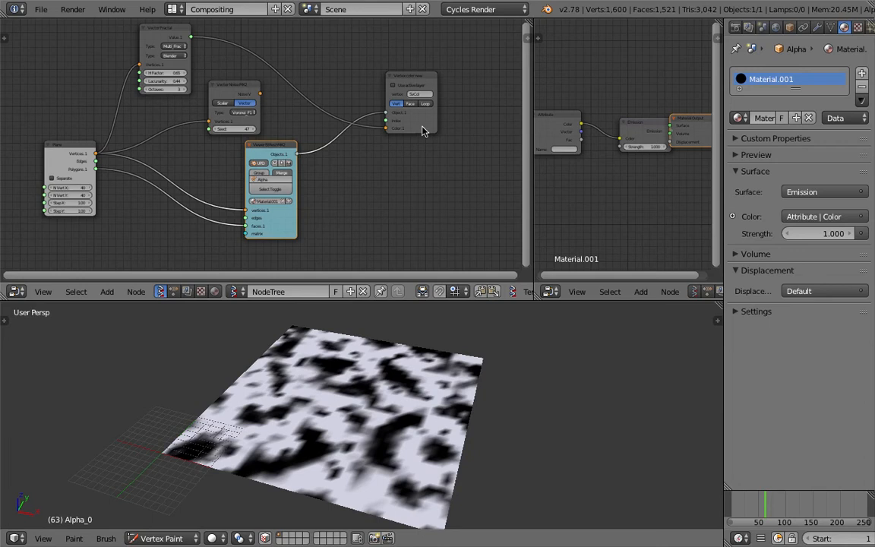
{"action": "left_click_drag", "start_coordinate": [423, 130], "coordinate": [436, 99]}
{"action": "left_click_drag", "start_coordinate": [281, 145], "coordinate": [326, 125]}
{"action": "middle_click_drag", "start_coordinate": [376, 181], "coordinate": [377, 160]}
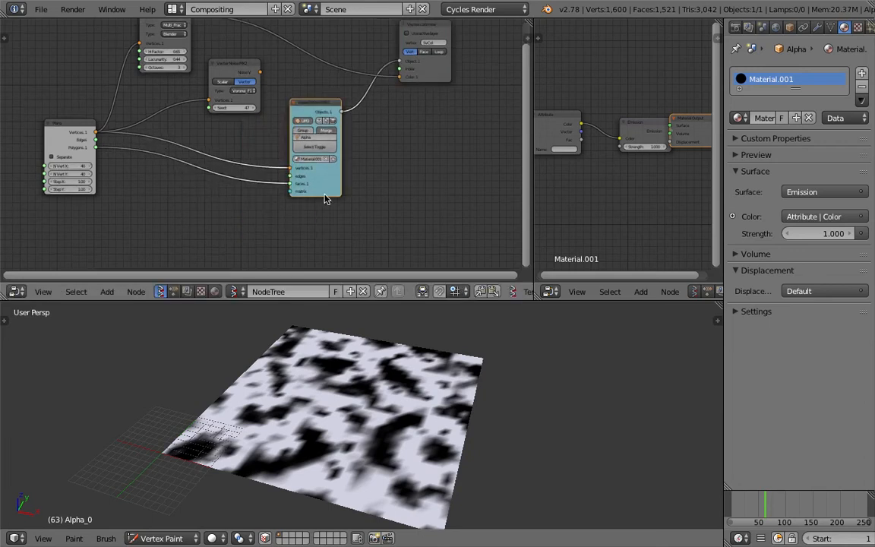
{"action": "middle_click_drag", "start_coordinate": [326, 357], "coordinate": [355, 418]}
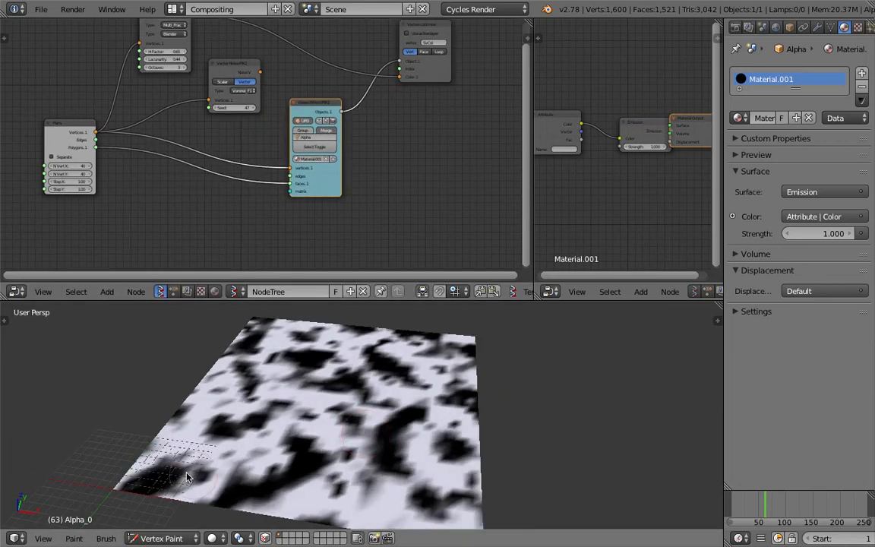
{"action": "middle_click_drag", "start_coordinate": [187, 477], "coordinate": [379, 439]}
{"action": "scroll", "coordinate": [379, 439], "scroll_direction": "up", "scroll_amount": 1}
{"action": "key", "text": "ctrl+s"}
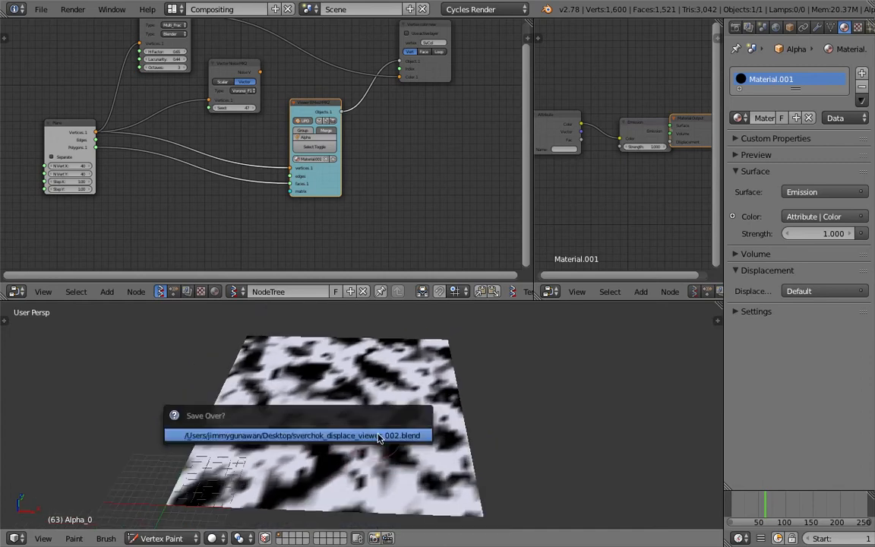
{"action": "left_click", "coordinate": [379, 438]}
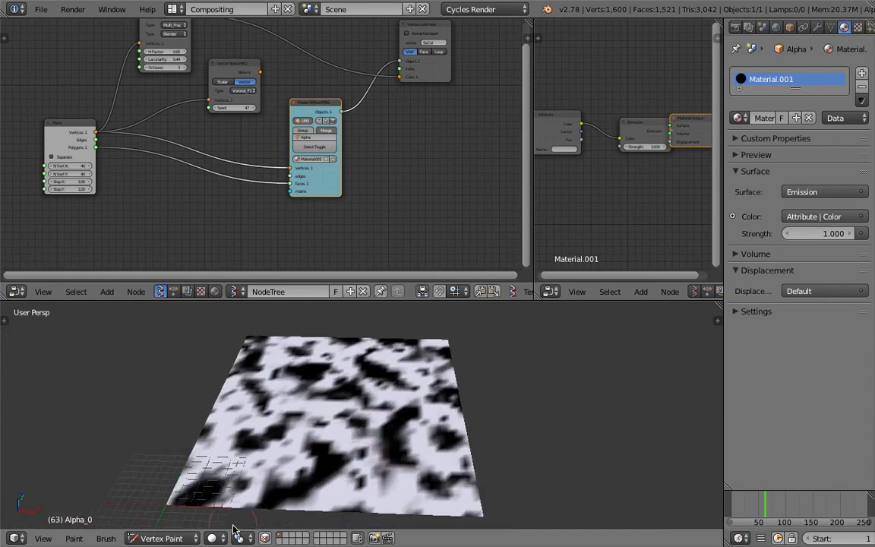
- Split the 3D view in two and switch the Alpha plane from Vertex Paint to Object Mode
{"action": "left_click", "coordinate": [213, 538]}
{"action": "middle_click_drag", "start_coordinate": [327, 448], "coordinate": [303, 464]}
{"action": "left_click", "coordinate": [174, 537]}
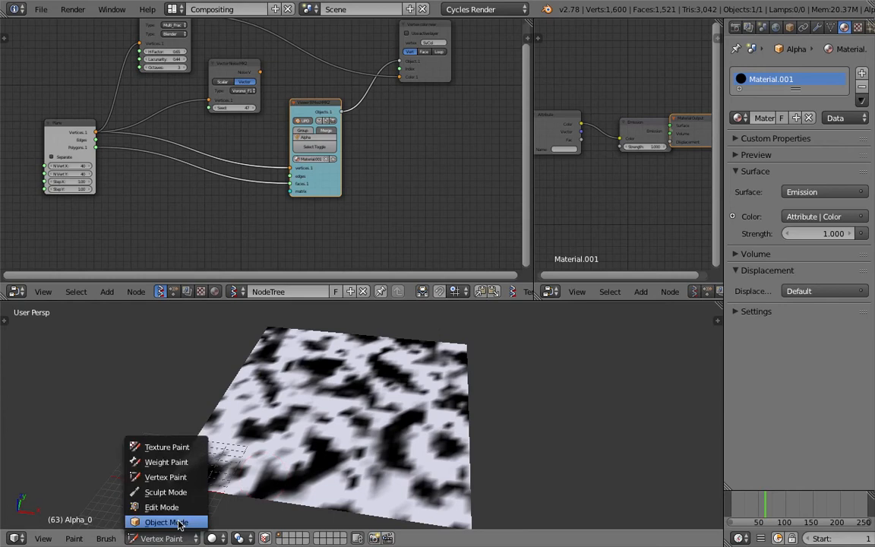
{"action": "left_click_drag", "start_coordinate": [716, 305], "coordinate": [388, 334]}
{"action": "left_click", "coordinate": [571, 544]}
{"action": "left_click", "coordinate": [566, 518]}
- Save over the file and merge the two 3D views back into one
{"action": "scroll", "coordinate": [552, 445], "scroll_direction": "up", "scroll_amount": 2}
{"action": "mouse_move", "coordinate": [565, 442]}
{"action": "middle_mouse_down"}
{"action": "mouse_move", "coordinate": [553, 445]}
{"action": "mouse_move", "coordinate": [565, 445]}
{"action": "middle_mouse_up"}
{"action": "key", "text": "ctrl+s"}
{"action": "left_click", "coordinate": [566, 447]}
{"action": "left_click", "coordinate": [196, 537]}
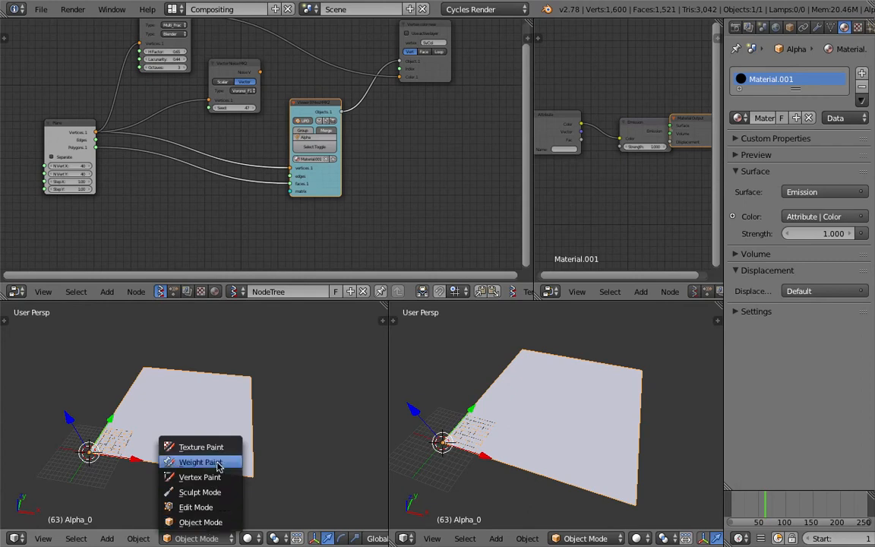
{"action": "middle_click_drag", "start_coordinate": [519, 424], "coordinate": [543, 412]}
{"action": "left_click_drag", "start_coordinate": [385, 319], "coordinate": [416, 410]}
{"action": "scroll", "coordinate": [381, 382], "scroll_direction": "down", "scroll_amount": 2}
{"action": "middle_click_drag", "start_coordinate": [262, 168], "coordinate": [278, 160]}
{"action": "left_click_drag", "start_coordinate": [342, 175], "coordinate": [341, 169]}
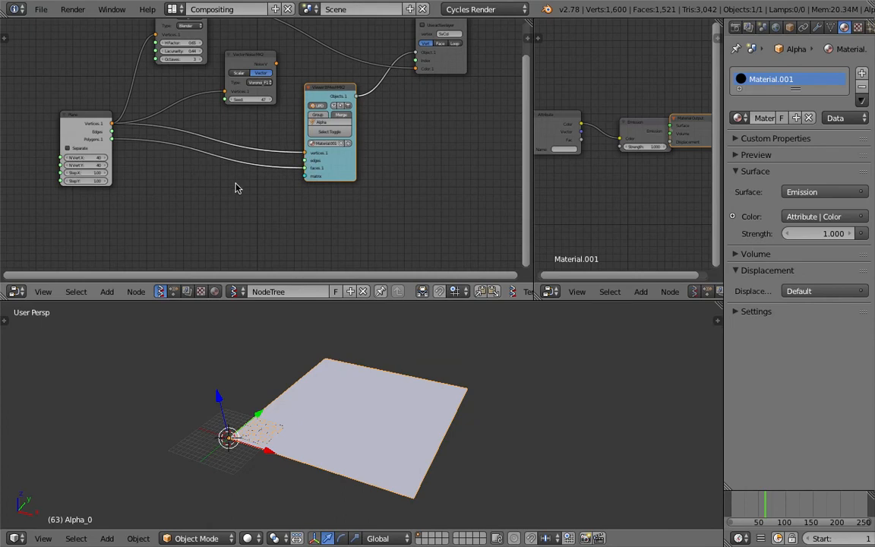
- Split the 3D view again and try Vertex Paint in the second view before returning to Object Mode
{"action": "left_click_drag", "start_coordinate": [716, 307], "coordinate": [432, 323]}
{"action": "left_click", "coordinate": [476, 538]}
{"action": "left_click", "coordinate": [506, 474]}
{"action": "left_click", "coordinate": [637, 538]}
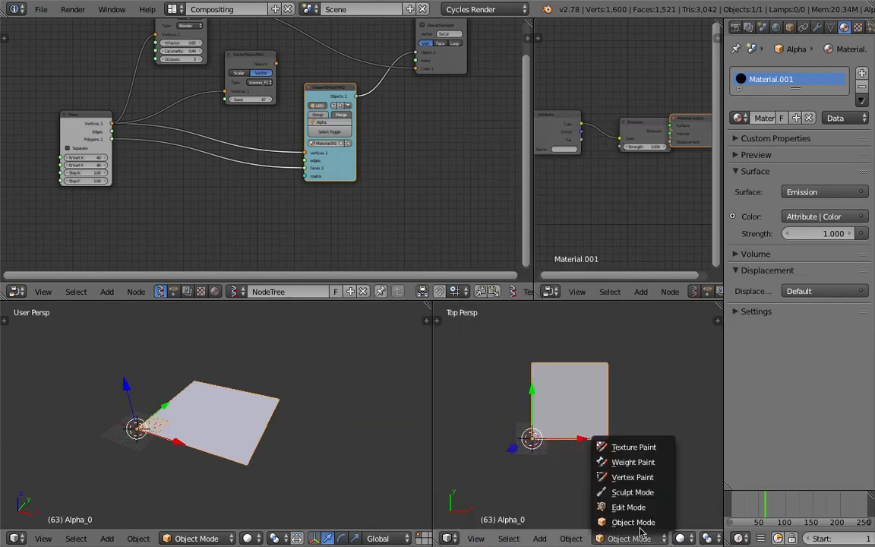
{"action": "left_click", "coordinate": [632, 477]}
{"action": "left_click", "coordinate": [629, 538]}
{"action": "left_click", "coordinate": [633, 521]}
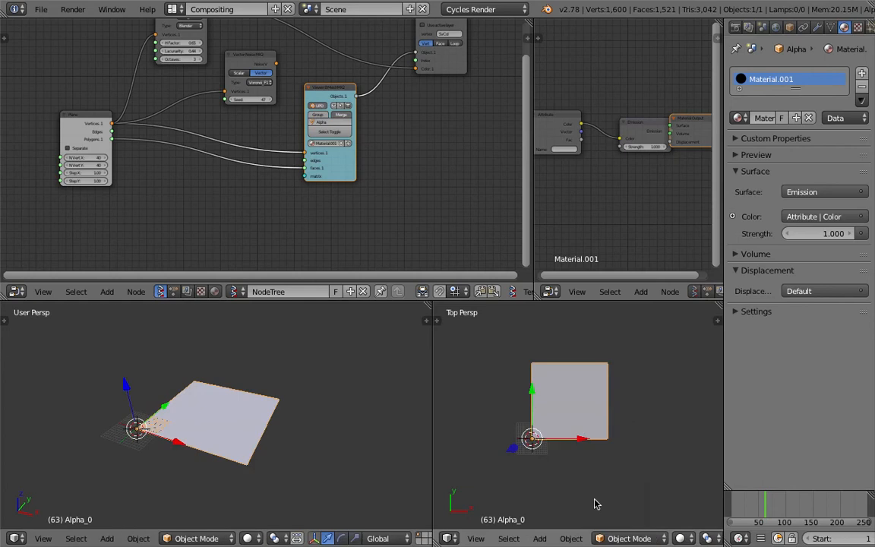
{"action": "middle_click_drag", "start_coordinate": [583, 429], "coordinate": [551, 382]}
- Add a Viewer Draw node beside the Viewer BMeshMK2 node and save over the file
{"action": "middle_click_drag", "start_coordinate": [194, 188], "coordinate": [211, 181]}
{"action": "key", "text": "shift+a"}
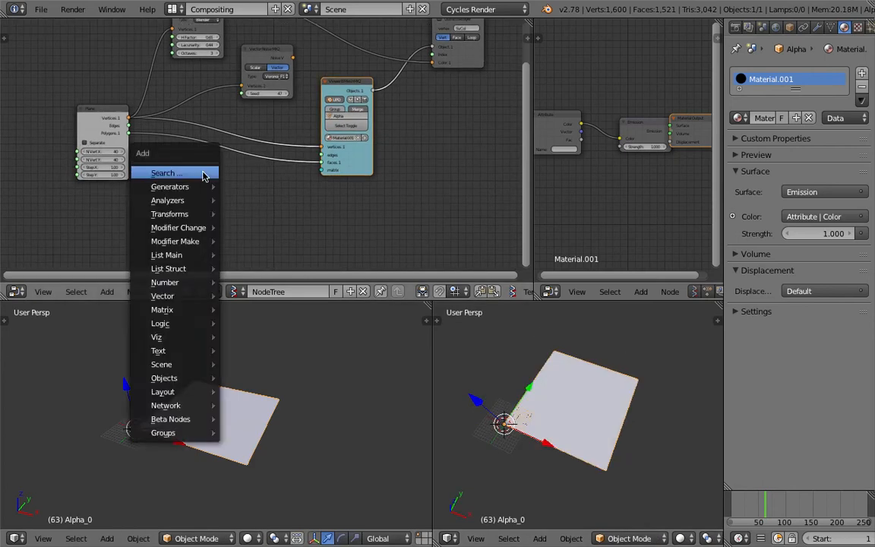
{"action": "left_click", "coordinate": [201, 172]}
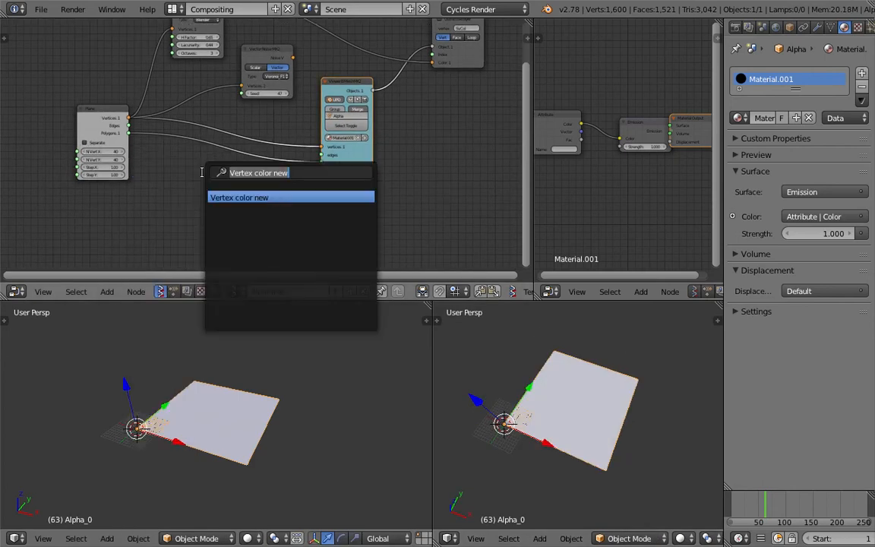
{"action": "type", "text": "vi"}
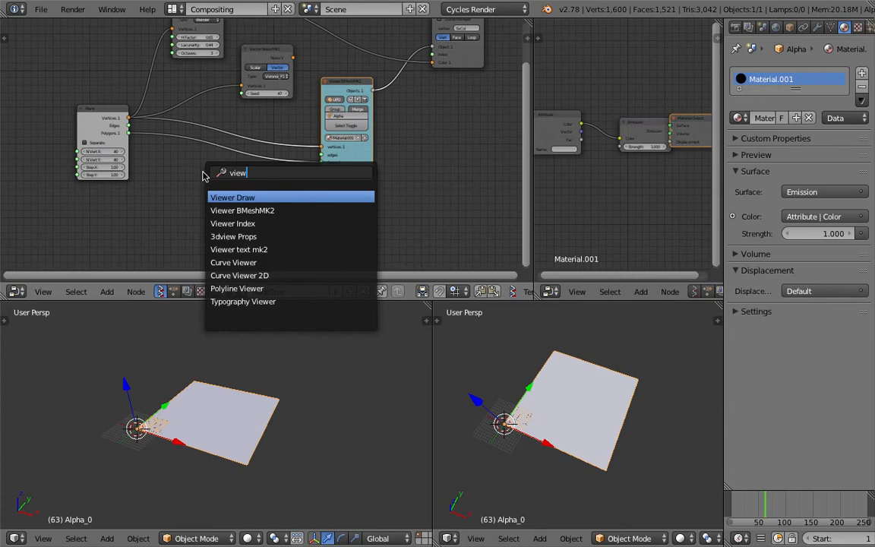
{"action": "type", "text": "ew"}
{"action": "key", "text": "Return"}
{"action": "left_click", "coordinate": [448, 141]}
{"action": "middle_click_drag", "start_coordinate": [445, 110], "coordinate": [372, 127]}
{"action": "key", "text": "ctrl+s"}
{"action": "left_click", "coordinate": [372, 128]}
- Reposition the Viewer BMeshMK2 and Plane nodes to make room before the Viewer Draw node
{"action": "left_click_drag", "start_coordinate": [289, 111], "coordinate": [271, 121]}
{"action": "middle_click_drag", "start_coordinate": [361, 182], "coordinate": [366, 183]}
{"action": "scroll", "coordinate": [366, 183], "scroll_direction": "up", "scroll_amount": 1}
{"action": "left_click_drag", "start_coordinate": [30, 127], "coordinate": [52, 128]}
{"action": "middle_click_drag", "start_coordinate": [234, 198], "coordinate": [235, 186]}
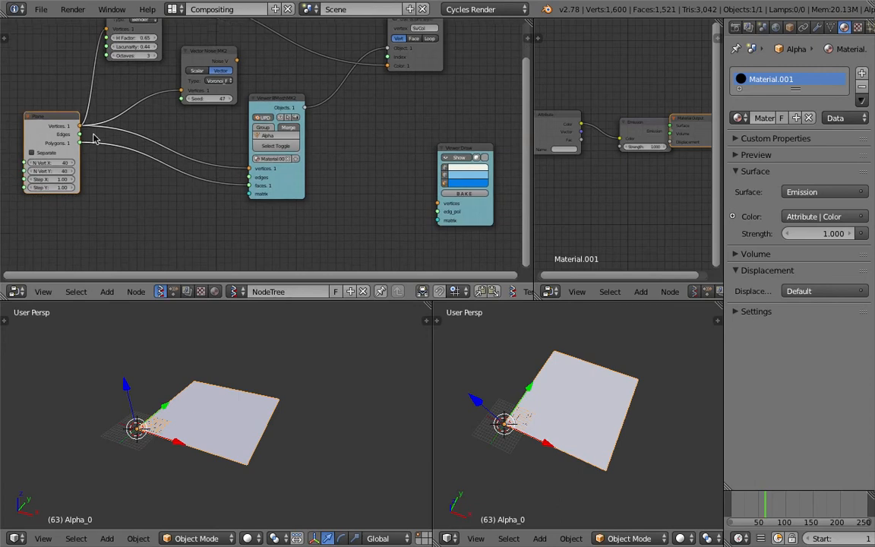
- Add a Matrix in node between the Viewer BMeshMK2 and Viewer Draw nodes
{"action": "middle_click_drag", "start_coordinate": [369, 188], "coordinate": [361, 180]}
{"action": "key", "text": "shift+a"}
{"action": "left_click", "coordinate": [359, 178]}
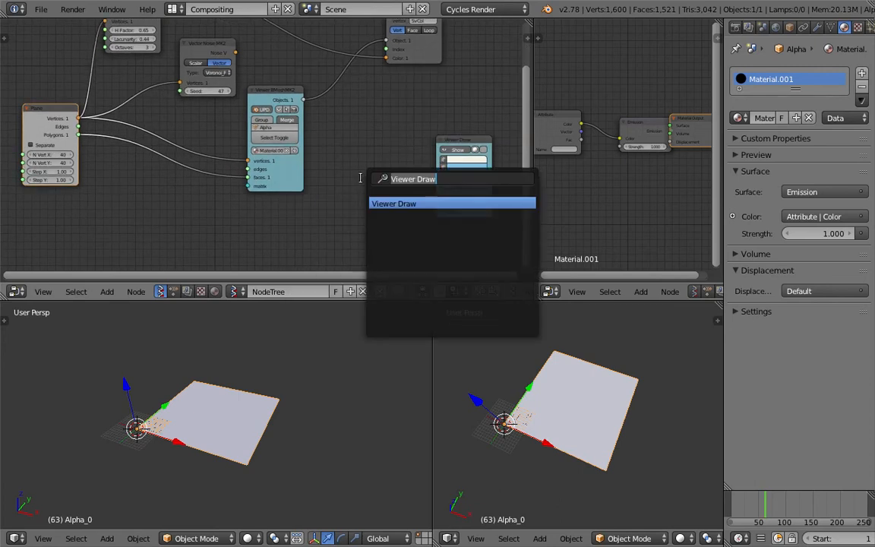
{"action": "type", "text": "matrix i"}
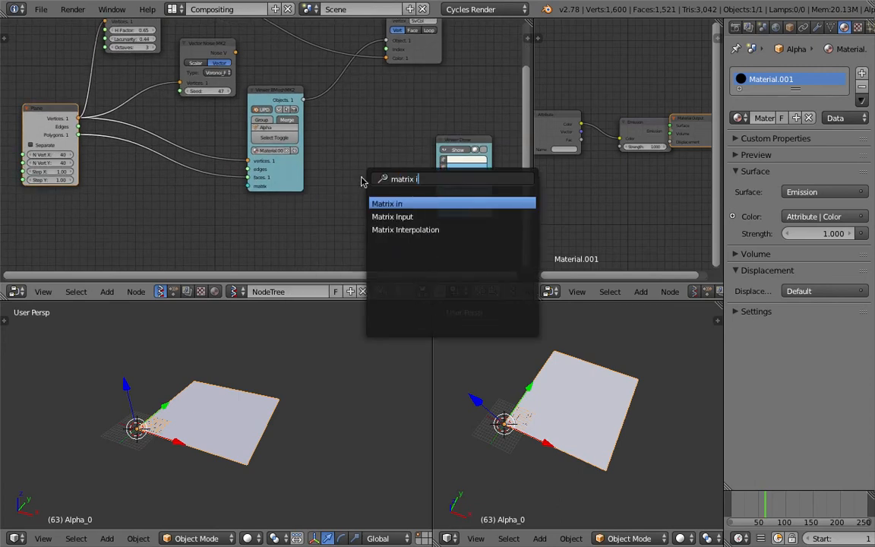
{"action": "key", "text": "Return"}
{"action": "left_click", "coordinate": [363, 183]}
- Link the Plane's Vertices to the Matrix in node's Location and its Matrix output to the Viewer Draw matrix input
{"action": "left_click_drag", "start_coordinate": [79, 118], "coordinate": [360, 201]}
{"action": "left_click_drag", "start_coordinate": [416, 192], "coordinate": [435, 212]}
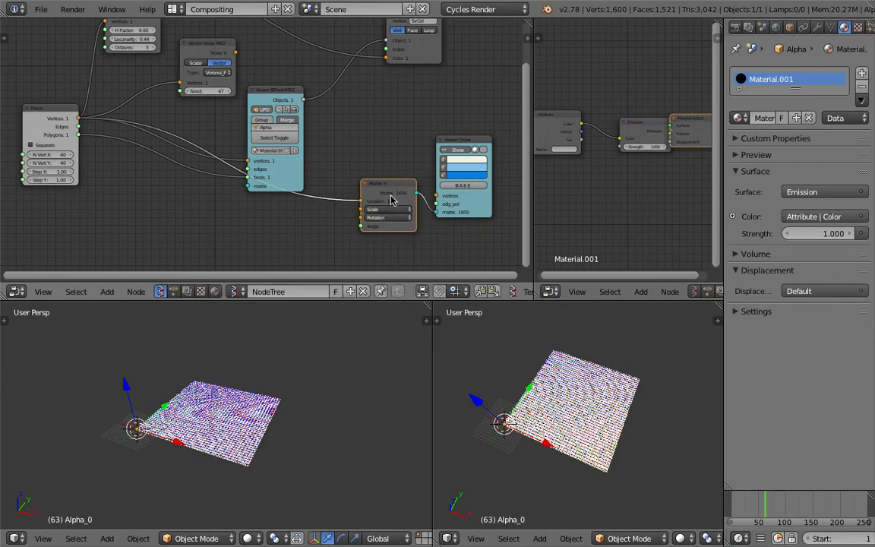
{"action": "left_click_drag", "start_coordinate": [397, 184], "coordinate": [388, 219]}
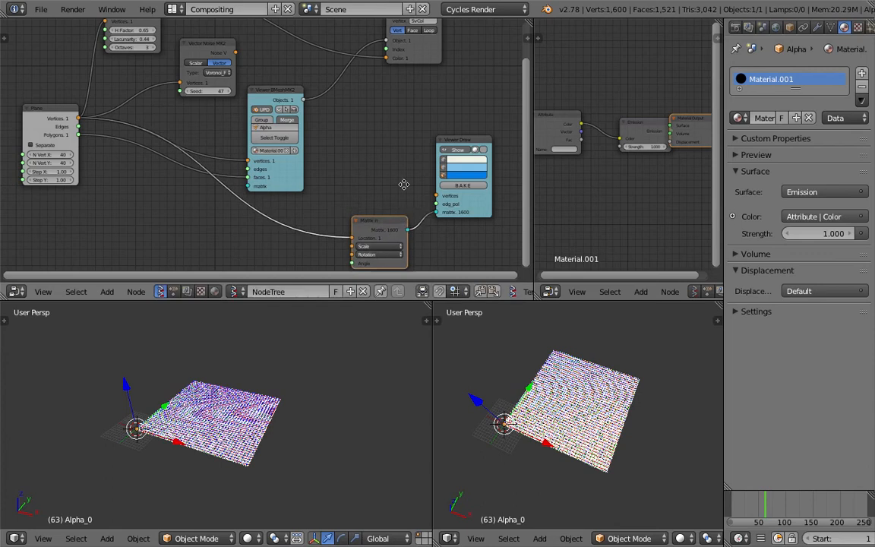
- Move the Viewer Draw node away from the Matrix in node and merge the two 3D views into one
{"action": "middle_click_drag", "start_coordinate": [404, 184], "coordinate": [356, 172]}
{"action": "scroll", "coordinate": [393, 136], "scroll_direction": "up", "scroll_amount": 3}
{"action": "left_click_drag", "start_coordinate": [426, 124], "coordinate": [468, 93]}
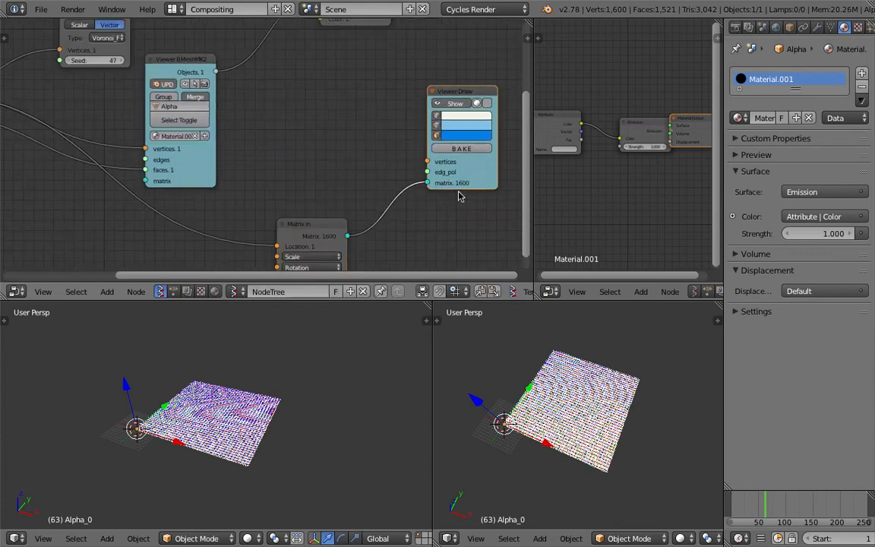
{"action": "scroll", "coordinate": [572, 380], "scroll_direction": "up", "scroll_amount": 2}
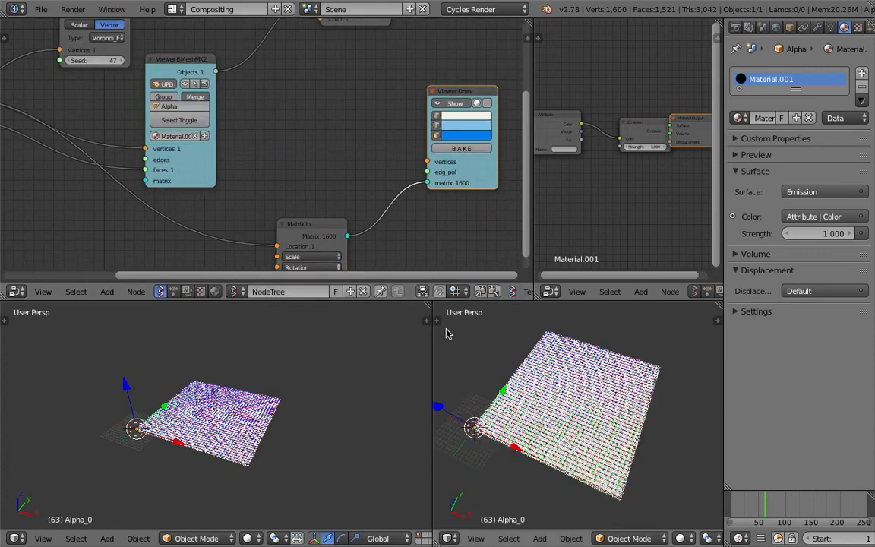
{"action": "left_click_drag", "start_coordinate": [432, 302], "coordinate": [577, 328]}
{"action": "scroll", "coordinate": [342, 158], "scroll_direction": "up", "scroll_amount": 1, "text": "shift"}
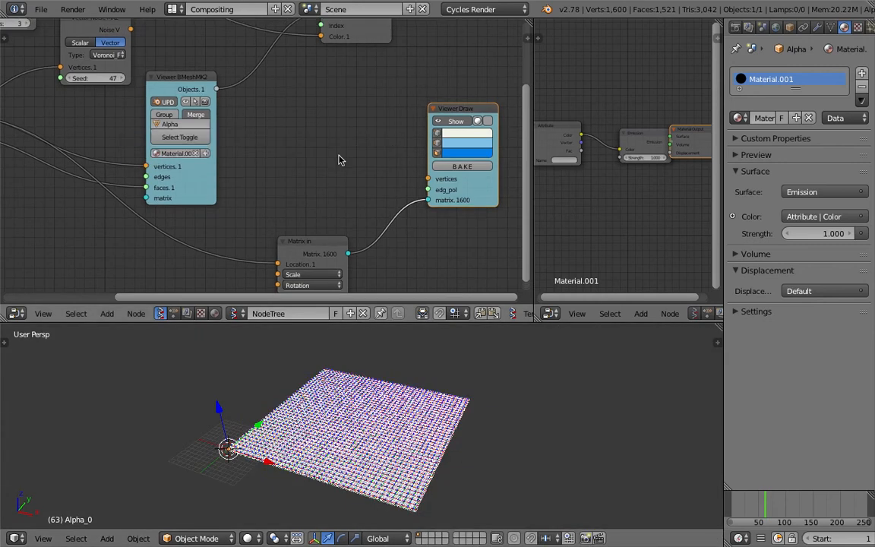
- Add a Box node and link its Vers and Pols outputs to the Viewer Draw node's vertices and edg_pol inputs
{"action": "key", "text": "shift+a"}
{"action": "left_click", "coordinate": [342, 156]}
{"action": "type", "text": "box"}
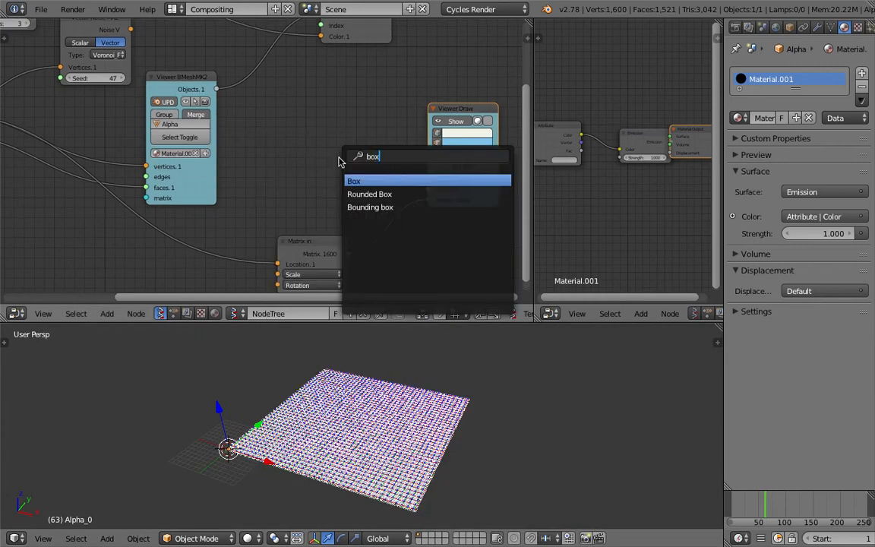
{"action": "key", "text": "Return"}
{"action": "left_click", "coordinate": [335, 111]}
{"action": "left_click_drag", "start_coordinate": [372, 122], "coordinate": [429, 178]}
{"action": "left_click_drag", "start_coordinate": [387, 154], "coordinate": [429, 189]}
{"action": "scroll", "coordinate": [456, 439], "scroll_direction": "up", "scroll_amount": 5}
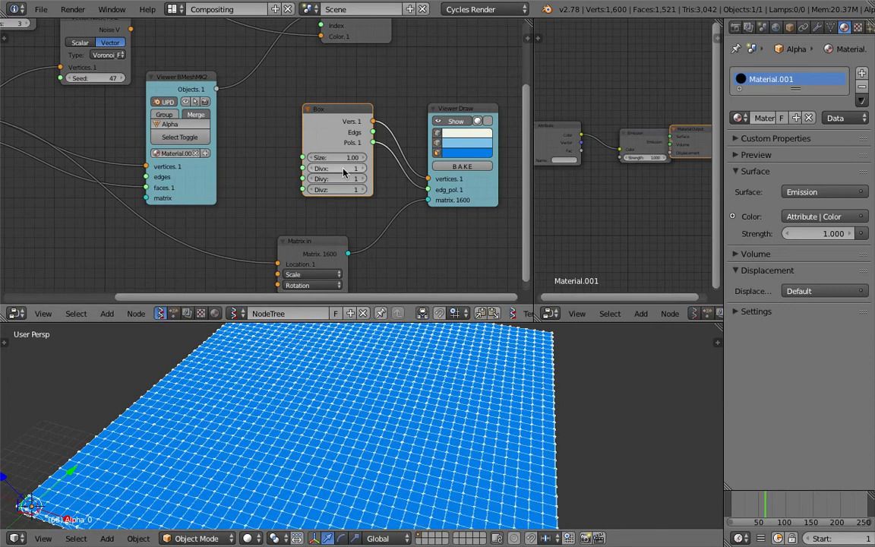
{"action": "left_click_drag", "start_coordinate": [344, 168], "coordinate": [343, 189]}
{"action": "scroll", "coordinate": [448, 456], "scroll_direction": "down", "scroll_amount": 3}
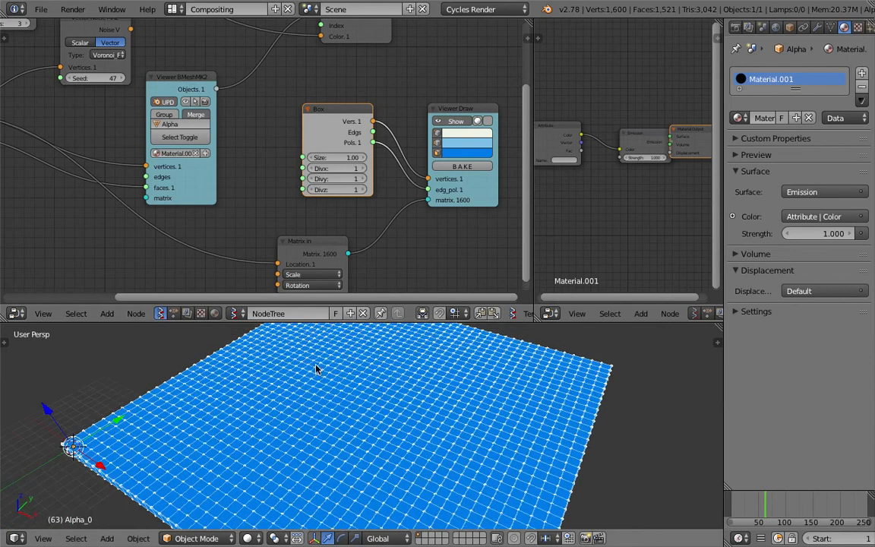
{"action": "scroll", "coordinate": [288, 178], "scroll_direction": "down", "scroll_amount": 2}
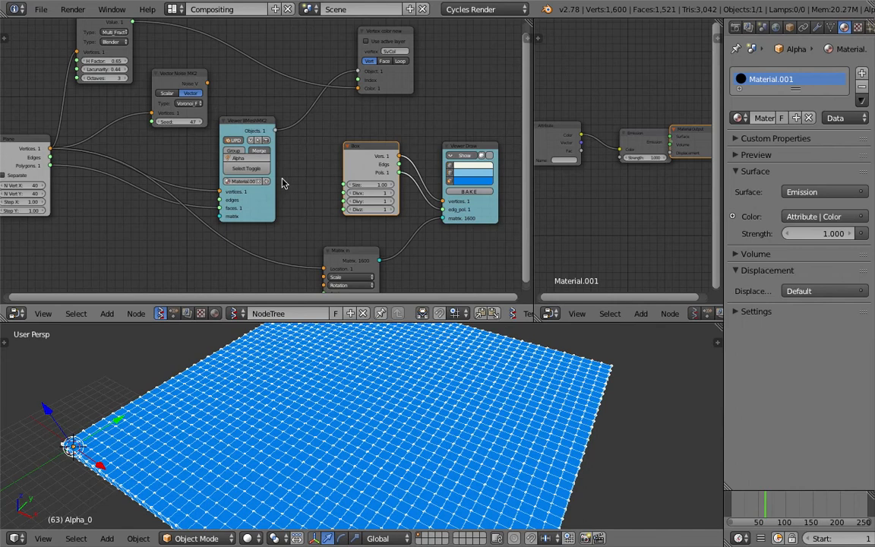
- Rearrange the Vector Noise, Vector Fractal and Vertex color new nodes, and add a Vector in node below Vertex color new
{"action": "middle_click_drag", "start_coordinate": [224, 88], "coordinate": [226, 111]}
{"action": "left_click_drag", "start_coordinate": [186, 111], "coordinate": [157, 126]}
{"action": "left_click_drag", "start_coordinate": [116, 40], "coordinate": [119, 34]}
{"action": "left_click_drag", "start_coordinate": [409, 99], "coordinate": [424, 71]}
{"action": "key", "text": "alt+space"}
{"action": "type", "text": "vector "}
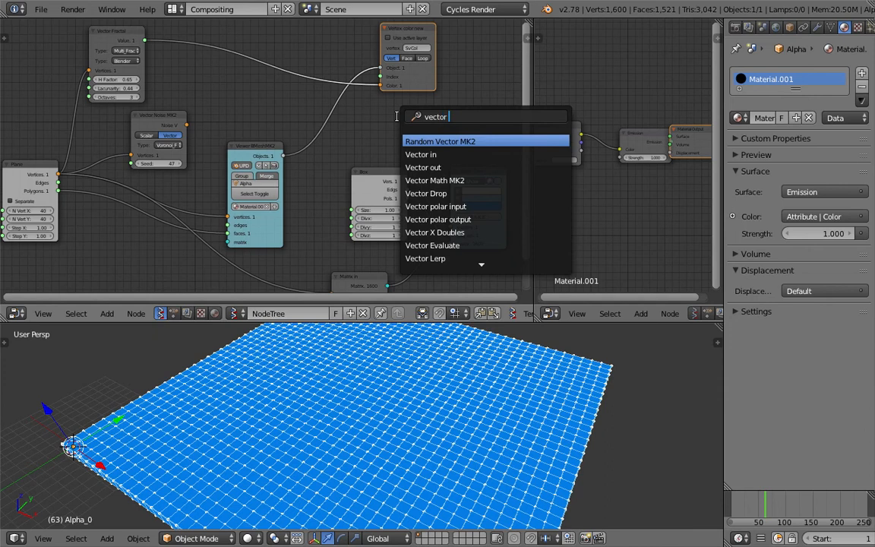
{"action": "type", "text": "i"}
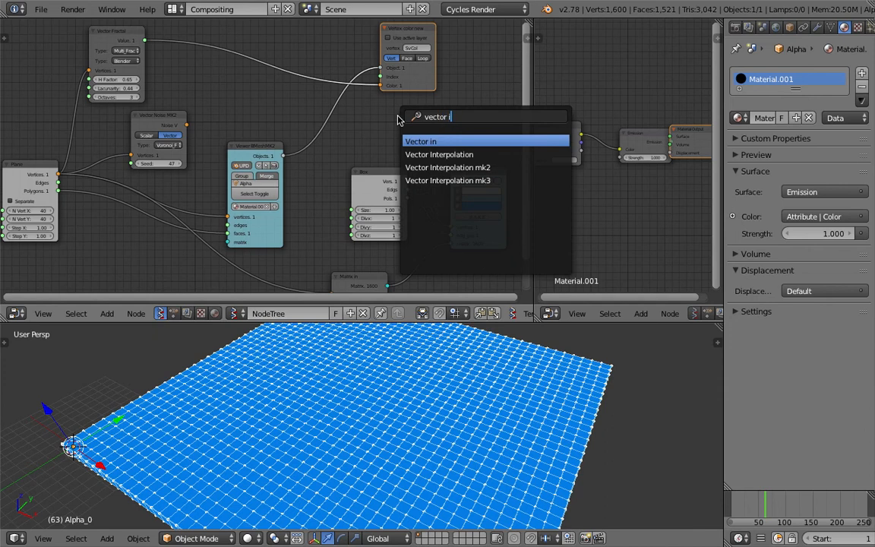
{"action": "key", "text": "Return"}
{"action": "left_click", "coordinate": [389, 121]}
- Link the Vector Fractal's Value output to the Vector in node's X, Y and Z inputs and the Box's Size input
{"action": "left_click_drag", "start_coordinate": [145, 40], "coordinate": [366, 127]}
{"action": "left_click_drag", "start_coordinate": [147, 44], "coordinate": [366, 136]}
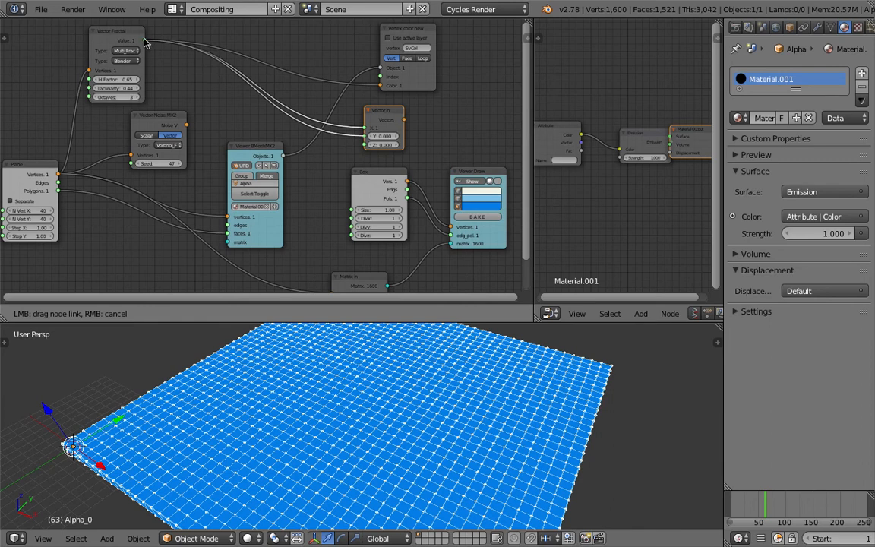
{"action": "left_click_drag", "start_coordinate": [148, 45], "coordinate": [372, 189]}
{"action": "left_click_drag", "start_coordinate": [284, 102], "coordinate": [352, 209]}
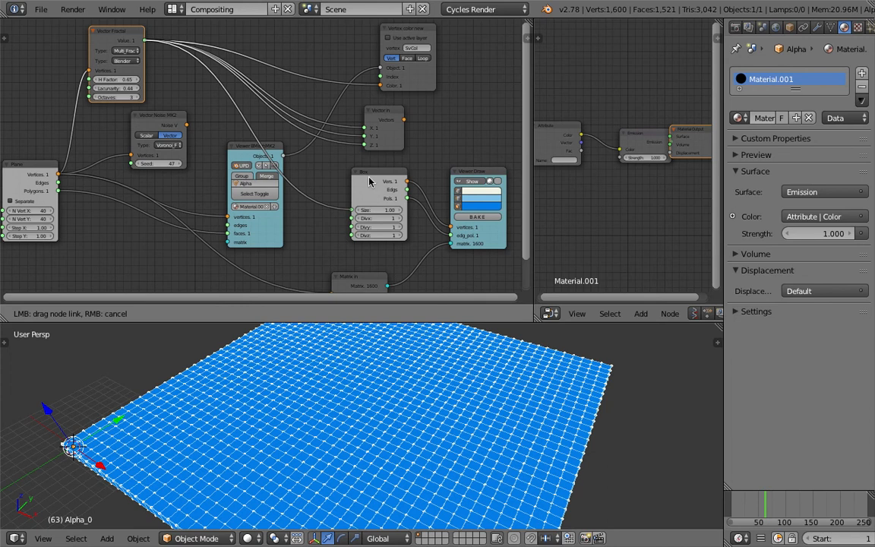
- Enlarge the 3D view showing the scaled boxes and save the file over the existing one
{"action": "middle_click_drag", "start_coordinate": [422, 392], "coordinate": [448, 303]}
{"action": "scroll", "coordinate": [471, 423], "scroll_direction": "down", "scroll_amount": 5}
{"action": "left_click_drag", "start_coordinate": [456, 321], "coordinate": [452, 202]}
{"action": "mouse_move", "coordinate": [446, 389]}
{"action": "middle_mouse_down"}
{"action": "mouse_move", "coordinate": [441, 414]}
{"action": "mouse_move", "coordinate": [434, 400]}
{"action": "middle_mouse_up"}
{"action": "middle_click_drag", "start_coordinate": [420, 327], "coordinate": [426, 364], "text": "shift"}
{"action": "key", "text": "ctrl+s"}
{"action": "left_click", "coordinate": [436, 367]}
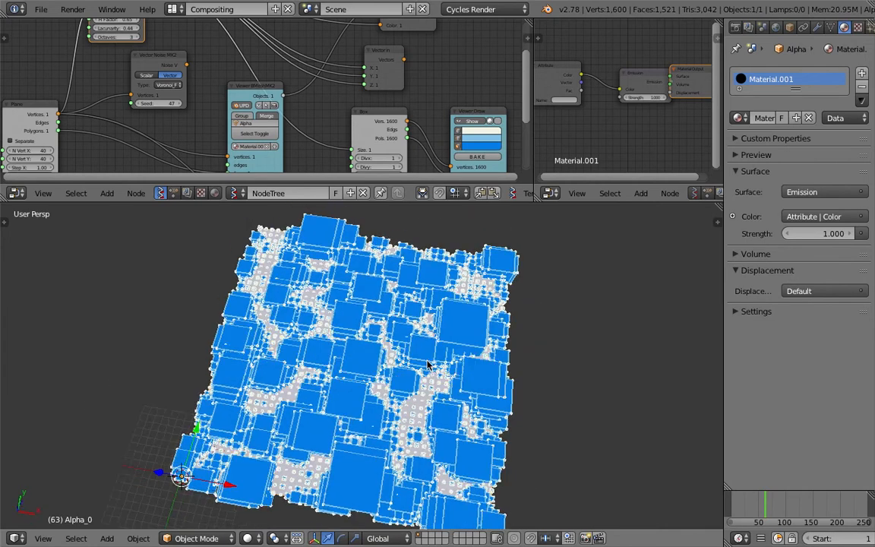
- Turn off vertex display in the Viewer Draw node and move the node slightly upward
{"action": "middle_click_drag", "start_coordinate": [360, 341], "coordinate": [395, 243]}
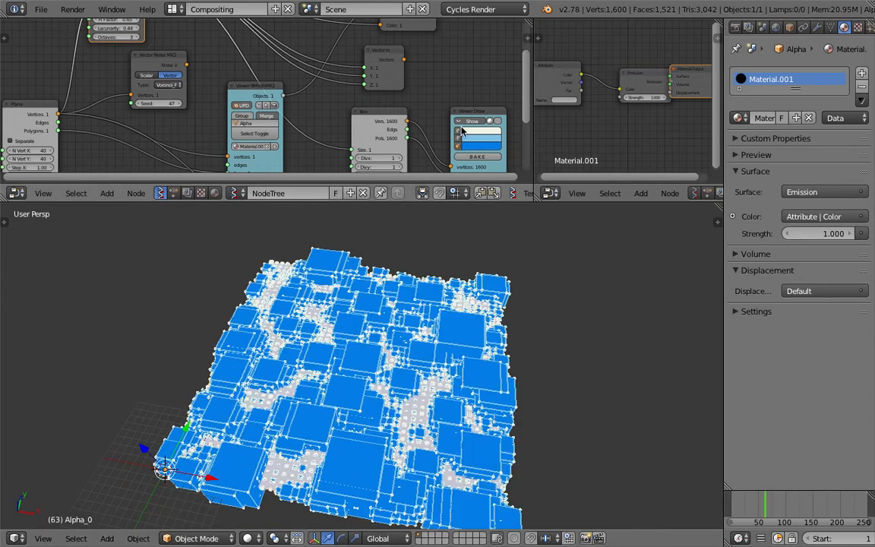
{"action": "left_click_drag", "start_coordinate": [468, 114], "coordinate": [469, 99]}
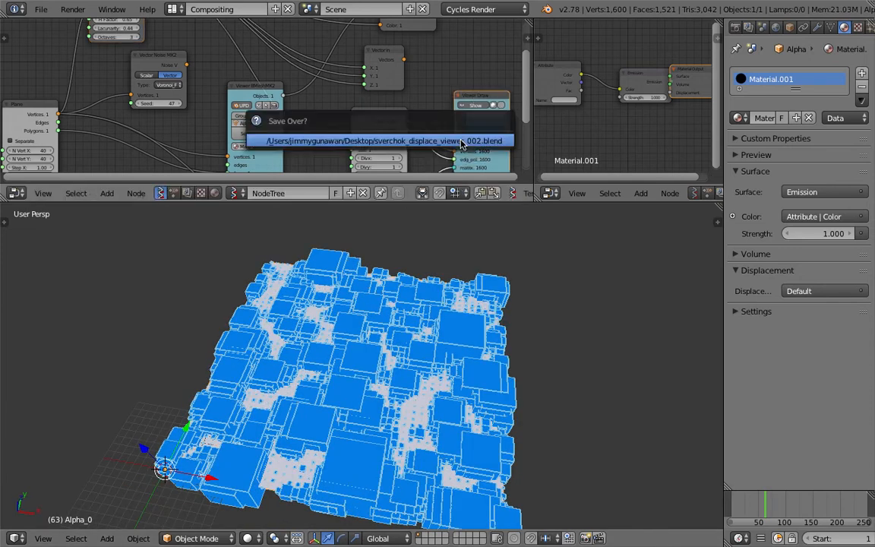
{"action": "mouse_move", "coordinate": [365, 395]}
{"action": "middle_mouse_down"}
{"action": "mouse_move", "coordinate": [390, 433]}
{"action": "mouse_move", "coordinate": [323, 348]}
{"action": "mouse_move", "coordinate": [386, 367]}
{"action": "mouse_move", "coordinate": [370, 349]}
{"action": "mouse_move", "coordinate": [422, 411]}
{"action": "middle_mouse_up"}
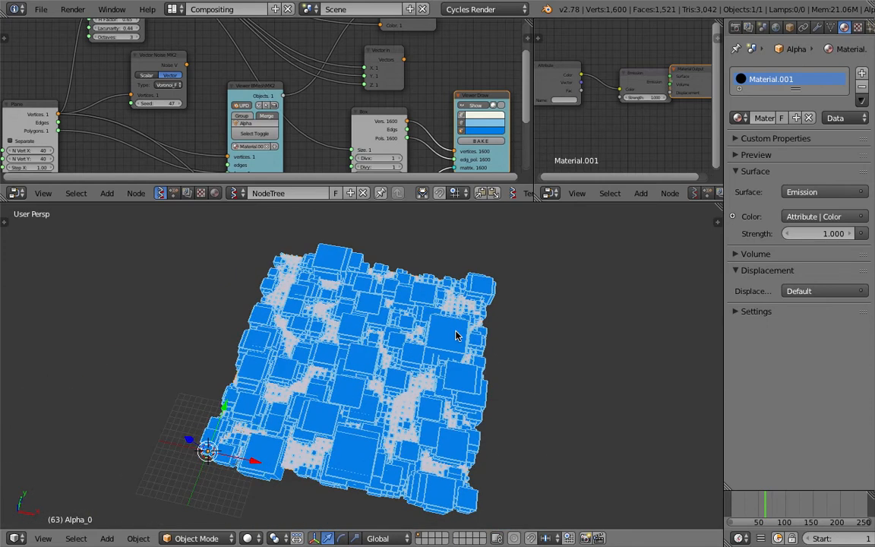
- Merge the two node editors into one and save over sverchok_displace_viewer_002.blend
{"action": "left_click_drag", "start_coordinate": [530, 30], "coordinate": [542, 23]}
{"action": "key", "text": "ctrl+s"}
{"action": "left_click", "coordinate": [551, 70]}
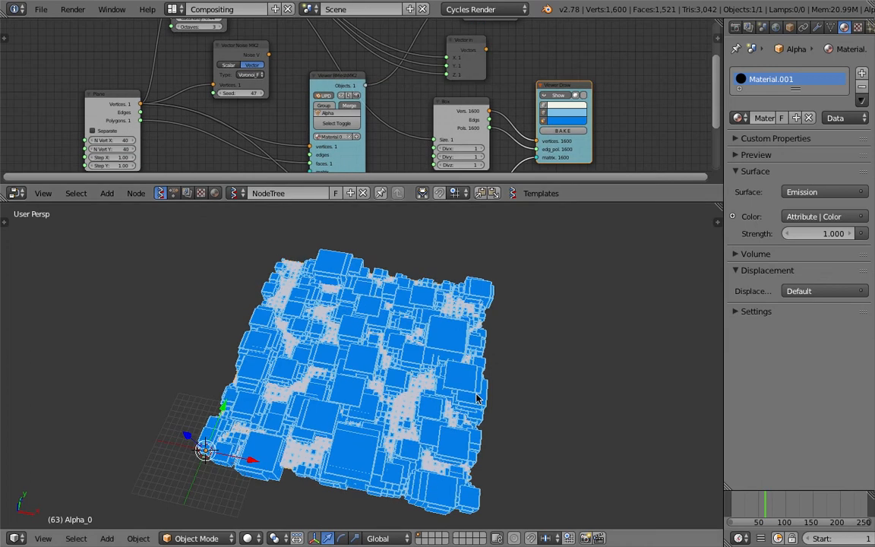
- Split the 3D view into two side by side and set the new one to Wireframe shading
{"action": "left_click_drag", "start_coordinate": [687, 204], "coordinate": [448, 227]}
{"action": "middle_click_drag", "start_coordinate": [531, 364], "coordinate": [577, 367]}
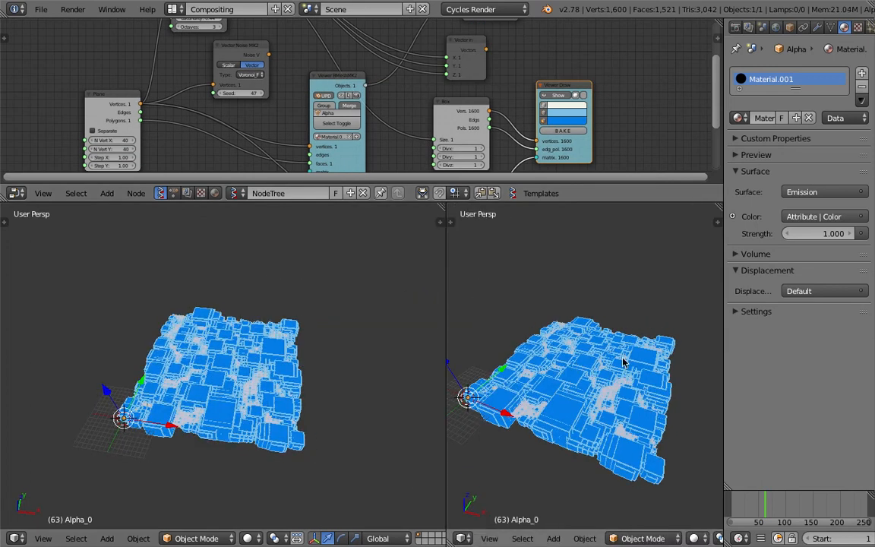
{"action": "left_click", "coordinate": [693, 537]}
{"action": "left_click", "coordinate": [708, 446]}
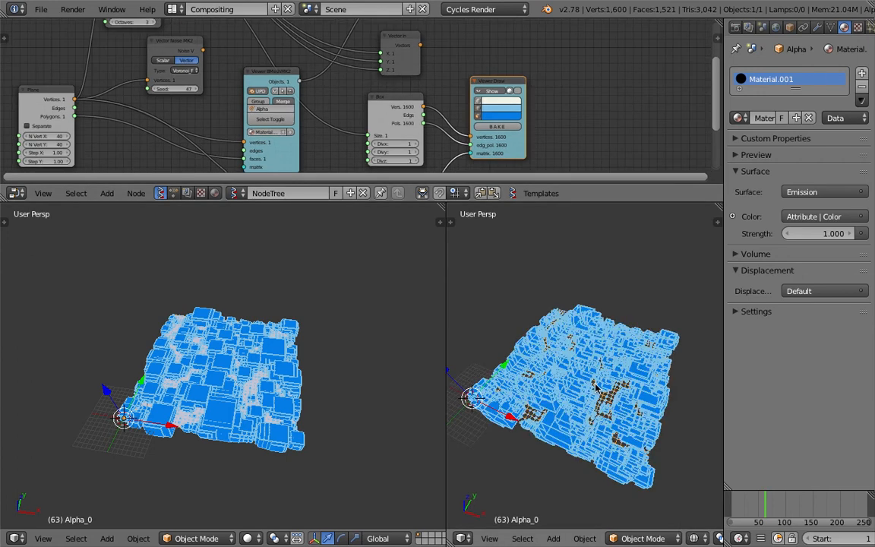
- Show the mesh's vertex color layers, switch to the material's shader nodes, and set the Attribute node's name to SvCol
{"action": "left_click", "coordinate": [830, 27]}
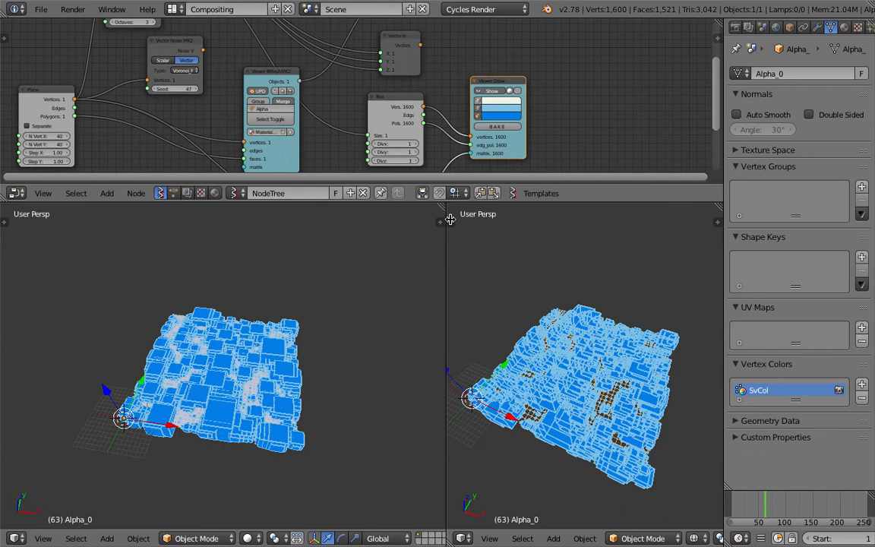
{"action": "left_click", "coordinate": [215, 193]}
{"action": "scroll", "coordinate": [293, 108], "scroll_direction": "down", "scroll_amount": 5}
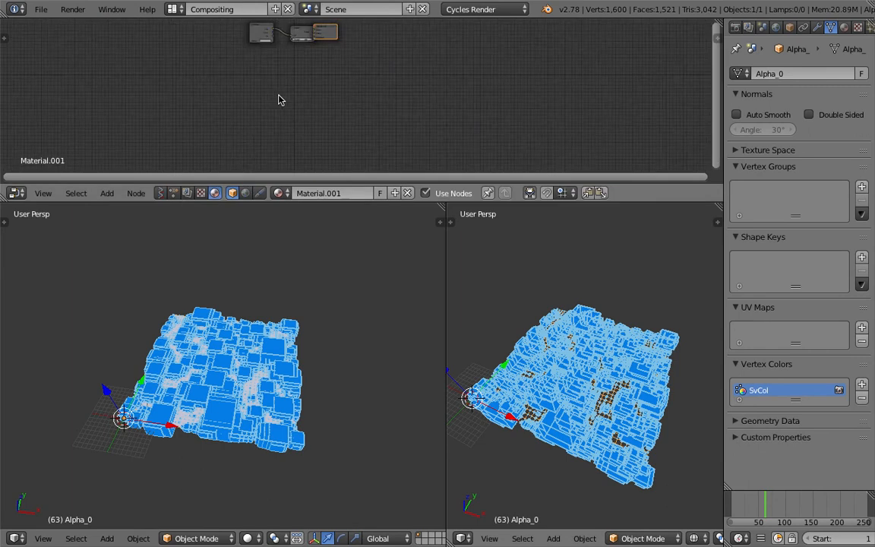
{"action": "middle_click_drag", "start_coordinate": [280, 95], "coordinate": [341, 141]}
{"action": "scroll", "coordinate": [341, 133], "scroll_direction": "up", "scroll_amount": 13}
{"action": "left_click_drag", "start_coordinate": [394, 62], "coordinate": [367, 57]}
{"action": "left_click", "coordinate": [282, 83]}
{"action": "type", "text": "SvCol"}
{"action": "key", "text": "Return"}
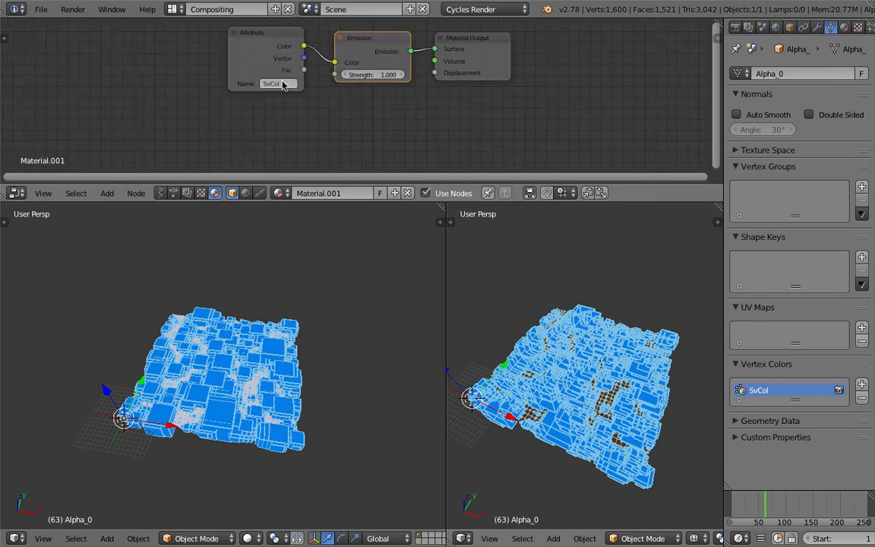
- Set the second 3D view to Rendered shading and view the plane straight from above
{"action": "left_click", "coordinate": [692, 538]}
{"action": "left_click", "coordinate": [675, 445]}
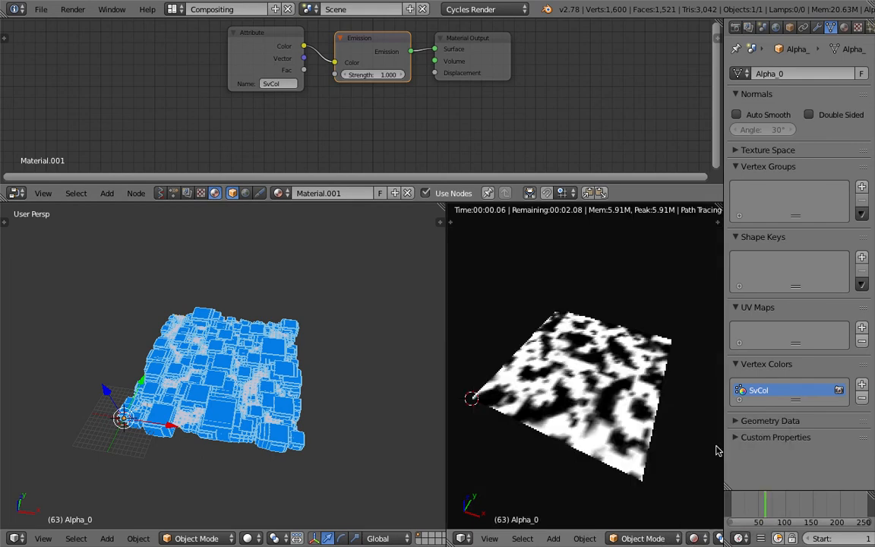
{"action": "middle_click_drag", "start_coordinate": [716, 451], "coordinate": [563, 364]}
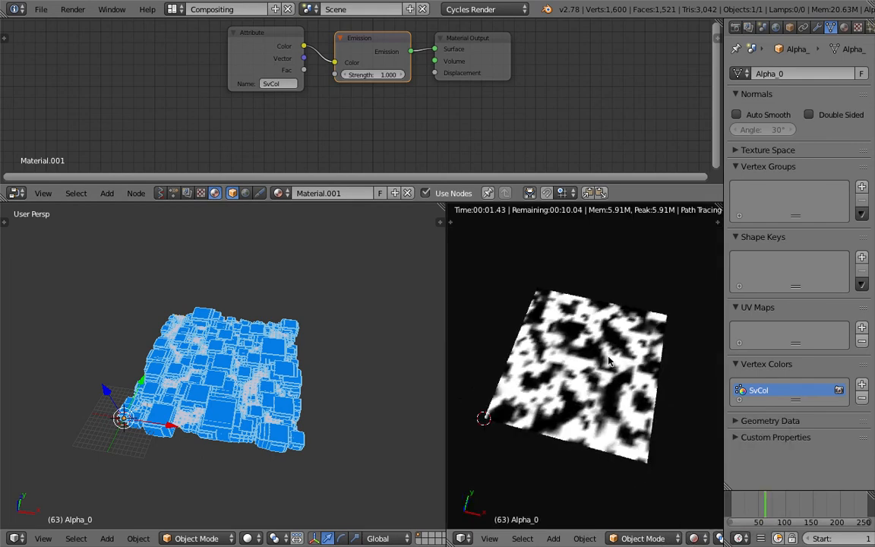
{"action": "middle_click_drag", "start_coordinate": [609, 362], "coordinate": [582, 436]}
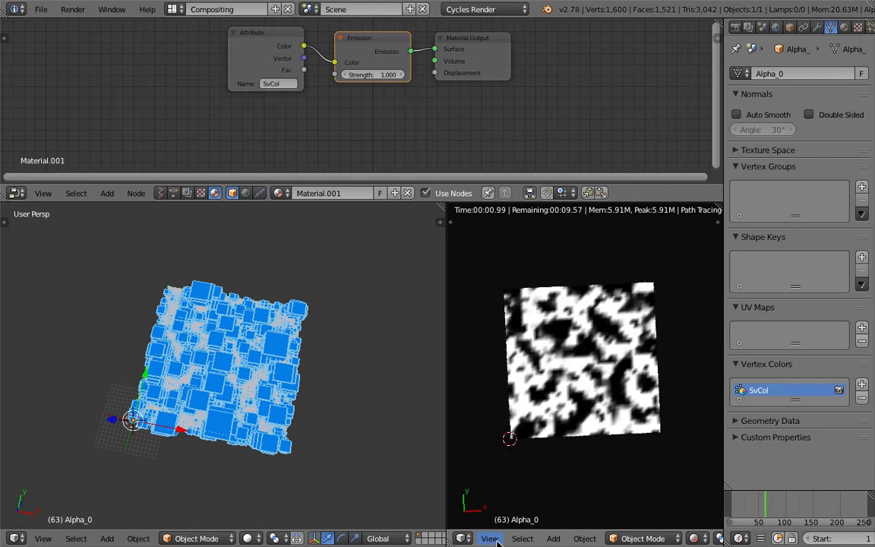
{"action": "left_click", "coordinate": [490, 539]}
{"action": "left_click", "coordinate": [583, 427]}
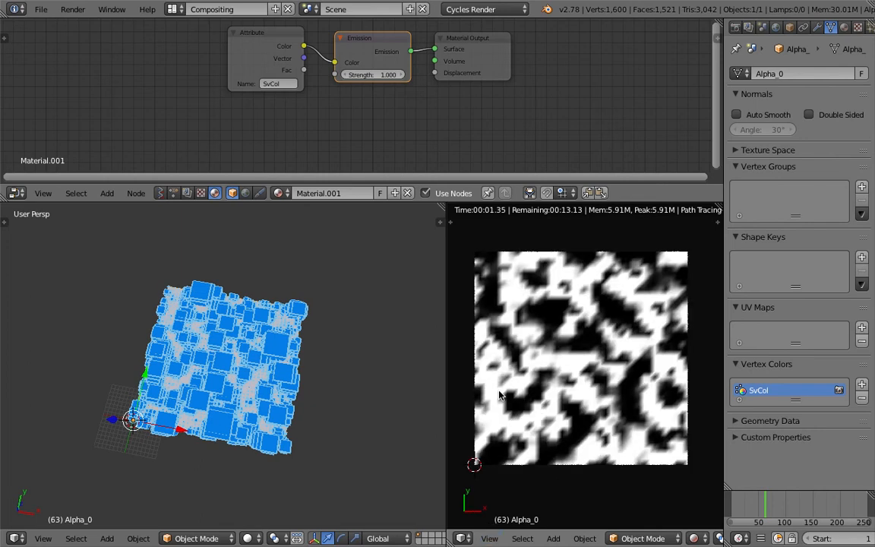
{"action": "left_click", "coordinate": [577, 493]}
- Examine the boxes from above in the solid 3D view and compare their sizes with the rendered noise pattern
{"action": "middle_click_drag", "start_coordinate": [281, 421], "coordinate": [280, 408]}
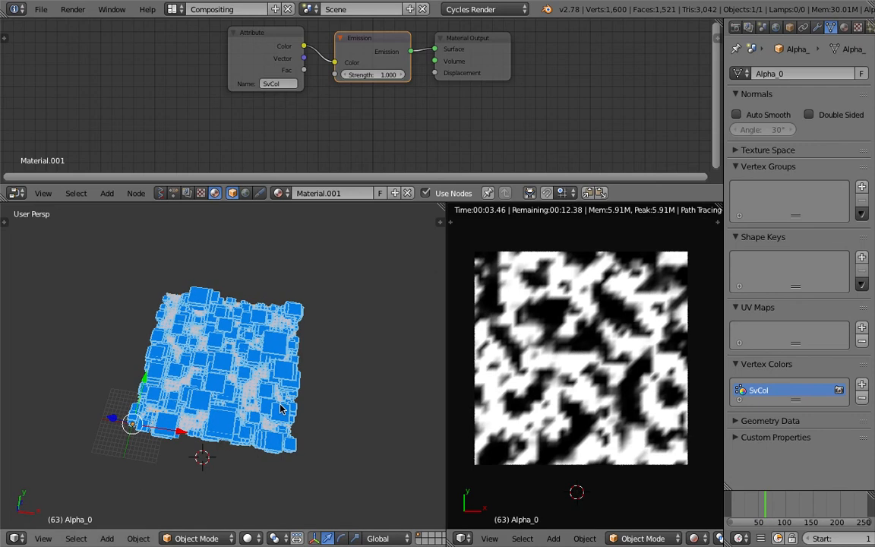
{"action": "scroll", "coordinate": [289, 399], "scroll_direction": "up", "scroll_amount": 2}
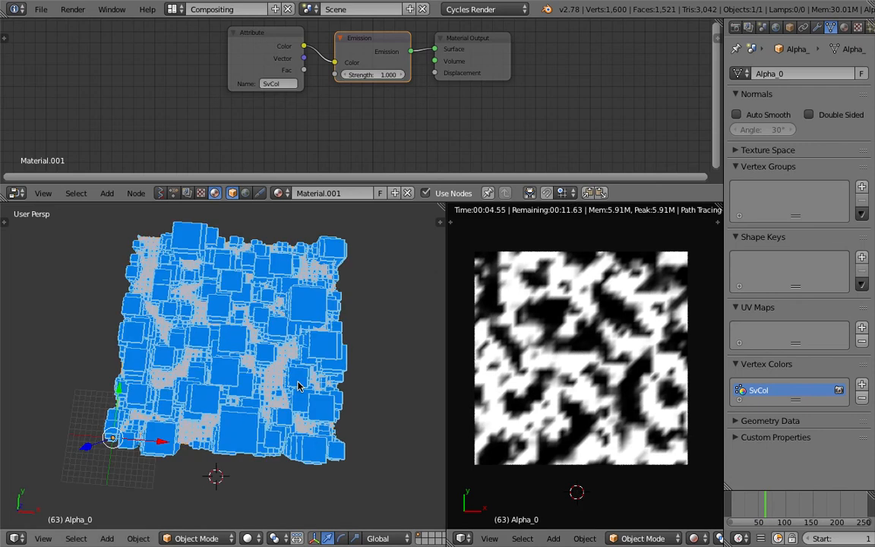
{"action": "middle_click_drag", "start_coordinate": [298, 387], "coordinate": [196, 435]}
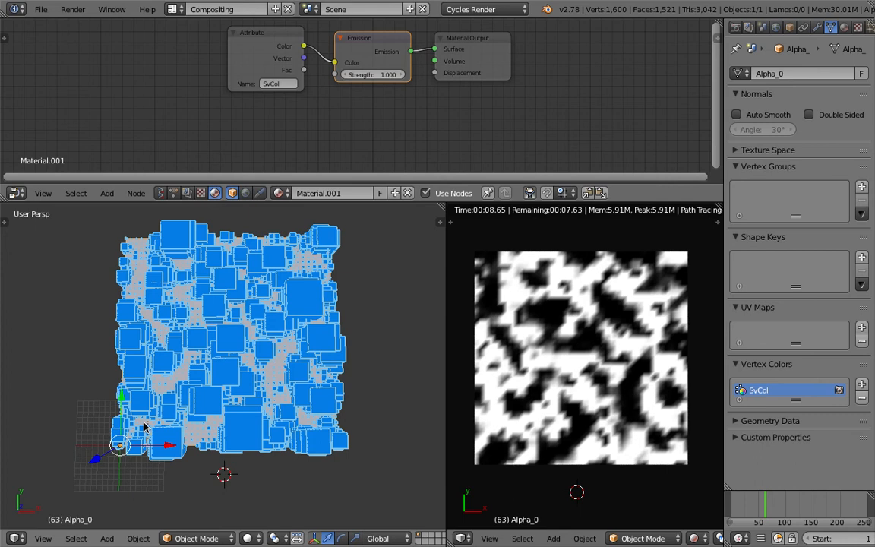
{"action": "middle_click_drag", "start_coordinate": [145, 428], "coordinate": [182, 475]}
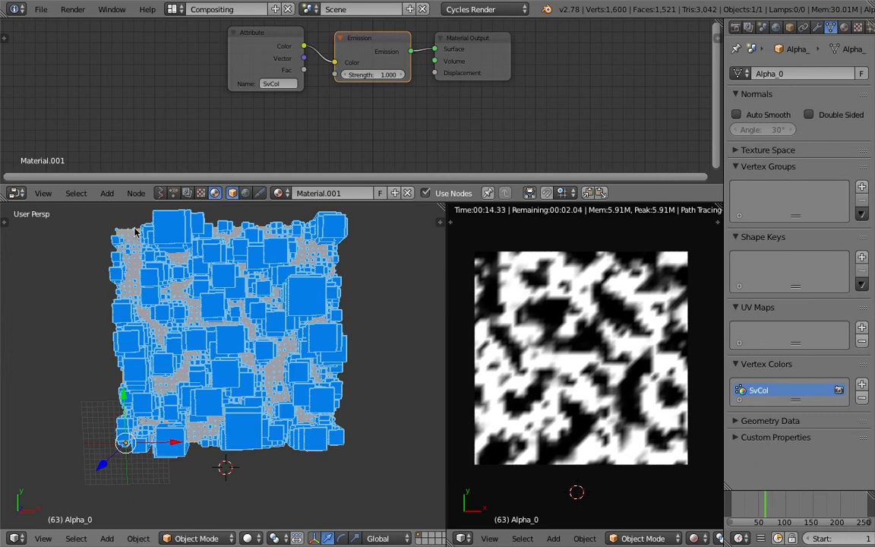
{"action": "middle_click_drag", "start_coordinate": [135, 231], "coordinate": [157, 215]}
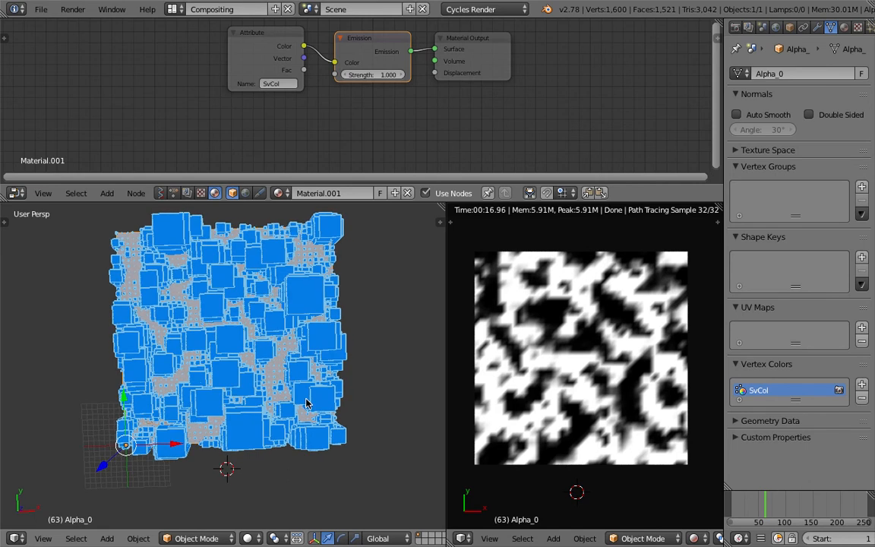
{"action": "middle_click_drag", "start_coordinate": [306, 403], "coordinate": [310, 402]}
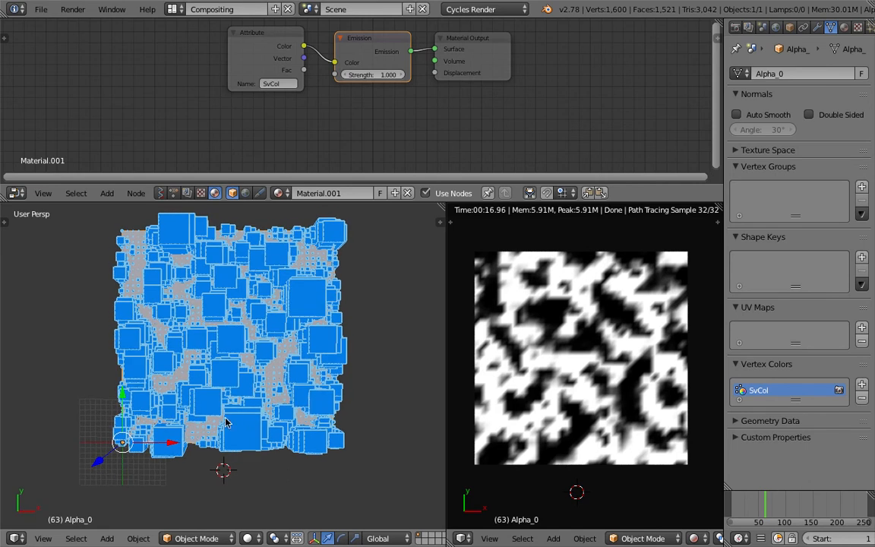
{"action": "middle_click_drag", "start_coordinate": [253, 346], "coordinate": [255, 367], "text": "shift"}
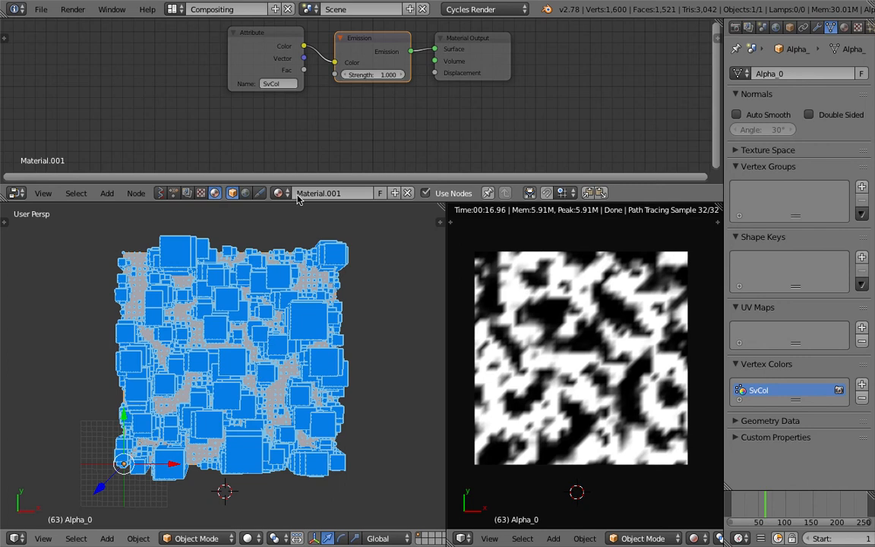
{"action": "scroll", "coordinate": [284, 129], "scroll_direction": "down", "scroll_amount": 2}
- Switch the node editor back to the Sverchok tree and rename the tree VisualizingNoise
{"action": "left_click", "coordinate": [164, 194]}
{"action": "left_click", "coordinate": [238, 192]}
{"action": "left_click", "coordinate": [254, 217]}
{"action": "double_click", "coordinate": [286, 193]}
{"action": "type", "text": "VisualizingNoise"}
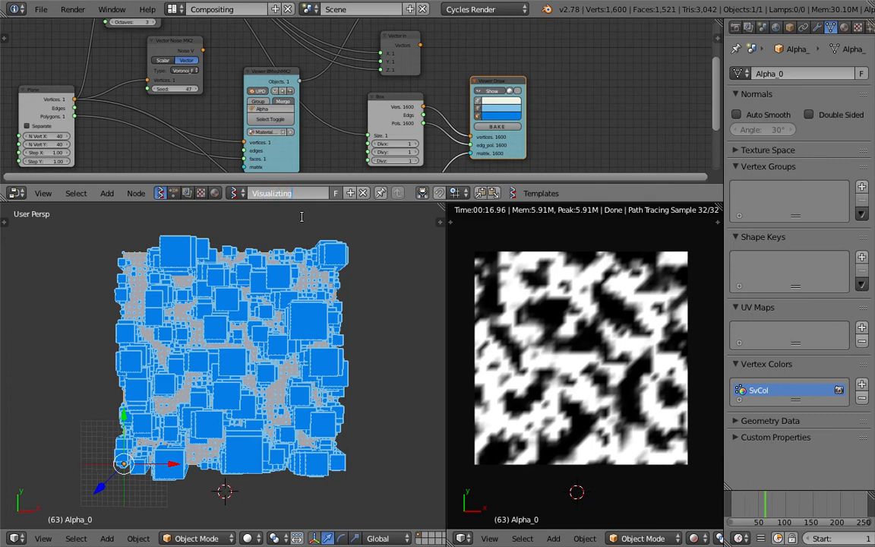
{"action": "key", "text": "Return"}
- Enlarge the node editor slightly and save the file as the next numbered version after sverchok_displace_viewer_002.blend
{"action": "left_click_drag", "start_coordinate": [402, 201], "coordinate": [403, 234]}
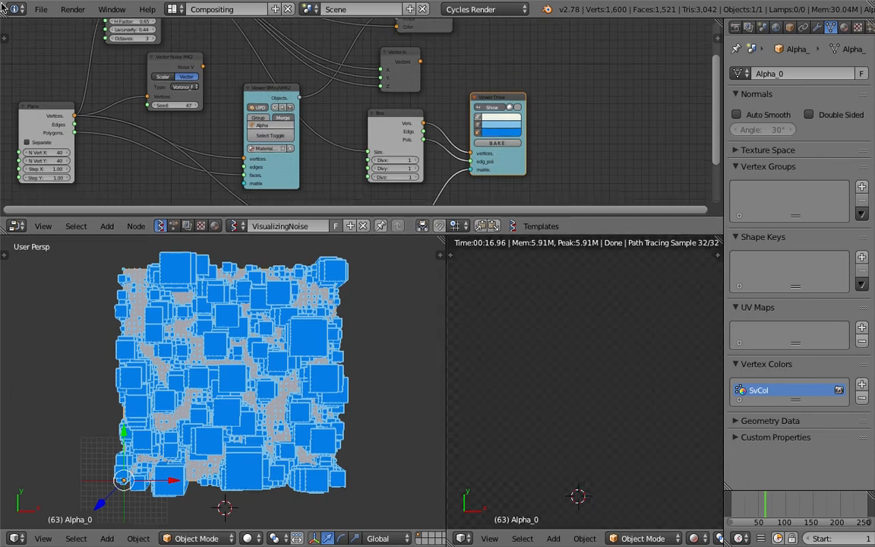
{"action": "left_click", "coordinate": [41, 9]}
{"action": "key", "text": "Escape"}
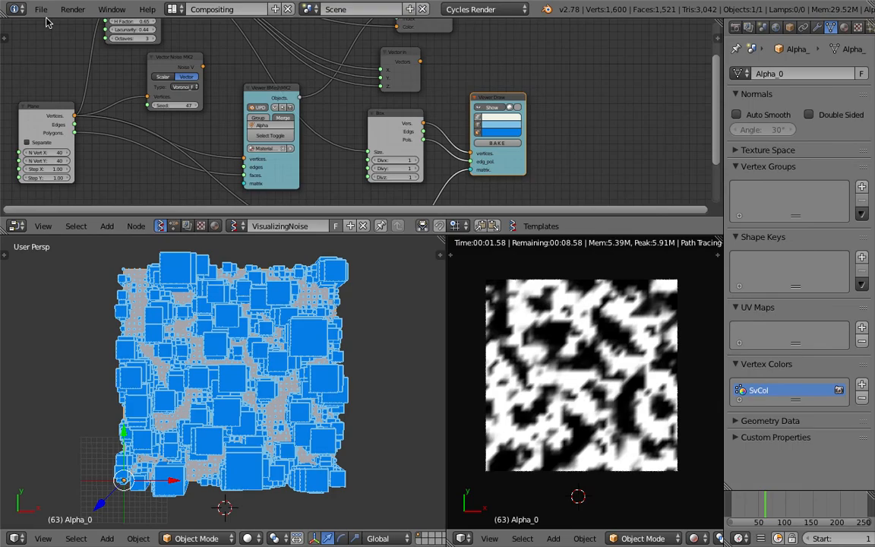
{"action": "key", "text": "ctrl+shift+s"}
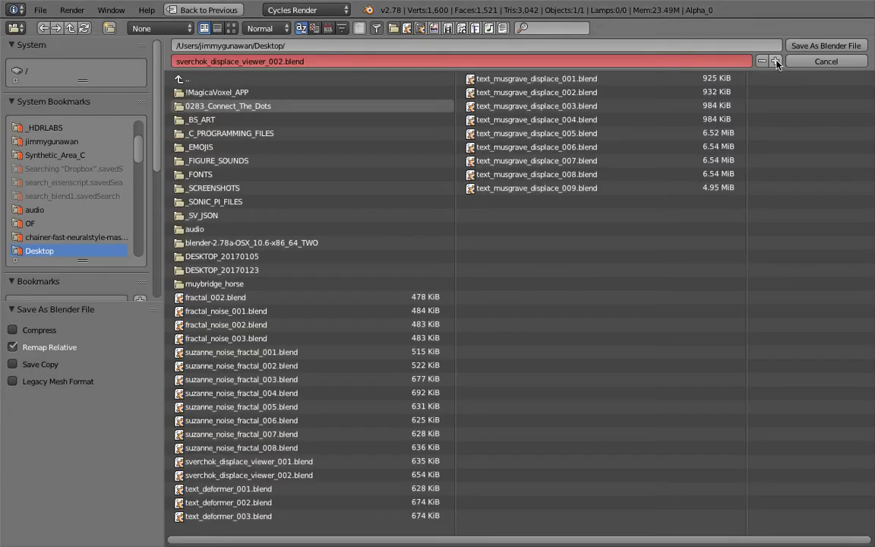
{"action": "left_click", "coordinate": [776, 62]}
{"action": "key", "text": "Return"}
- Enlarge the node editor and widen the Properties editor, then merge the rendered 3D view into the solid one
{"action": "left_click_drag", "start_coordinate": [446, 360], "coordinate": [544, 357]}
{"action": "left_click_drag", "start_coordinate": [631, 235], "coordinate": [634, 335]}
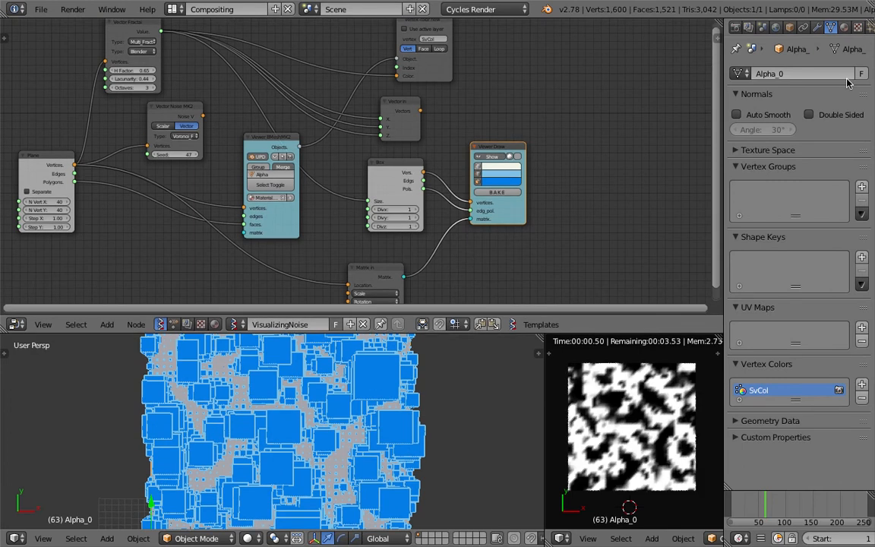
{"action": "left_click_drag", "start_coordinate": [724, 220], "coordinate": [671, 228]}
{"action": "left_click_drag", "start_coordinate": [610, 346], "coordinate": [611, 345]}
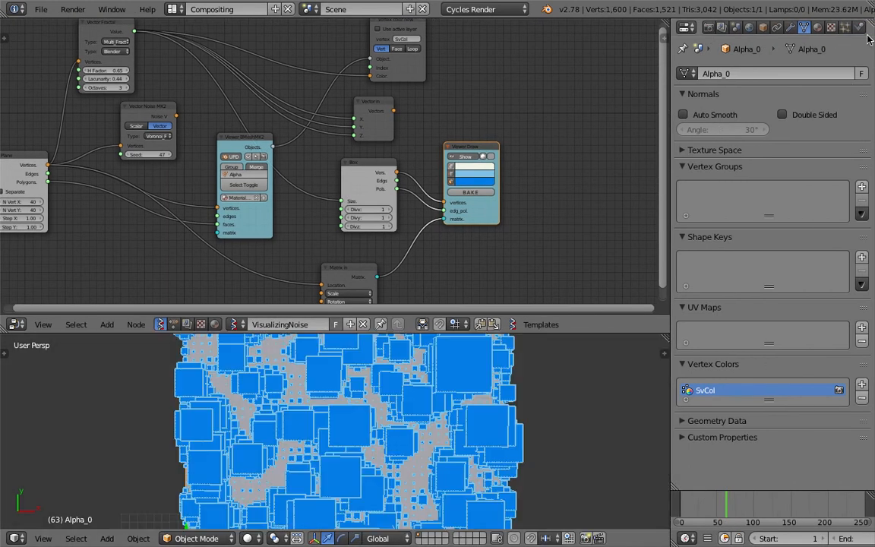
- Split the Properties editor horizontally and change its upper part to a 3D View
{"action": "left_click_drag", "start_coordinate": [868, 25], "coordinate": [840, 180]}
{"action": "left_click", "coordinate": [687, 27]}
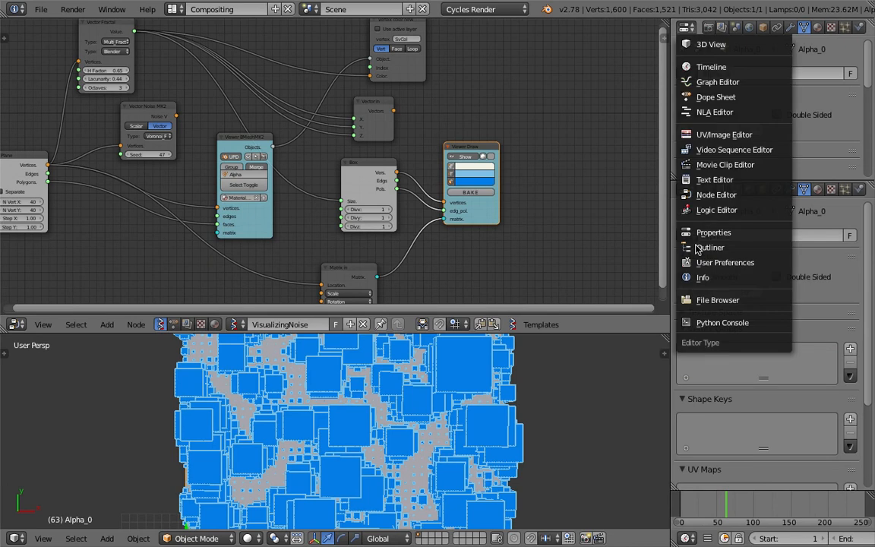
{"action": "left_click", "coordinate": [710, 44]}
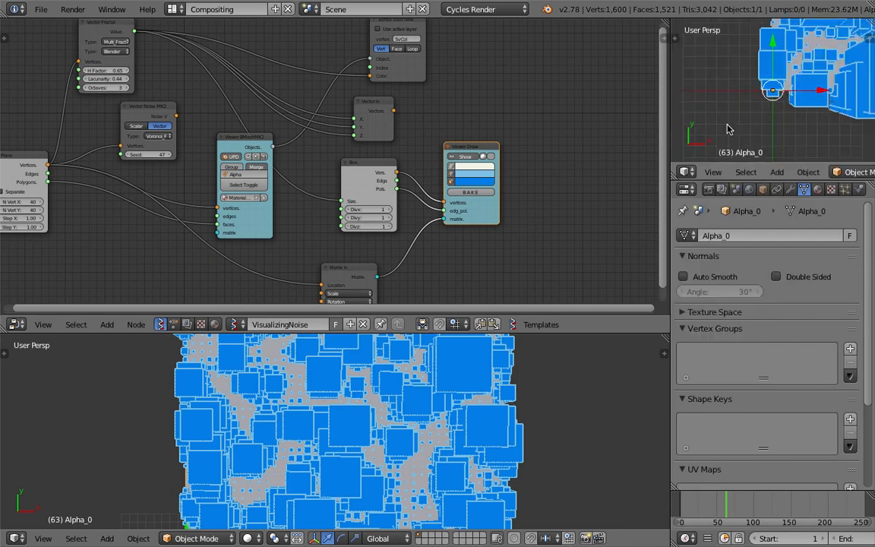
- Frame the whole noise plane in the small 3D View and switch its viewport shading to Rendered
{"action": "middle_click_drag", "start_coordinate": [727, 129], "coordinate": [721, 131], "text": "shift"}
{"action": "scroll", "coordinate": [816, 151], "scroll_direction": "down", "scroll_amount": 3}
{"action": "middle_click_drag", "start_coordinate": [816, 150], "coordinate": [786, 14], "text": "shift"}
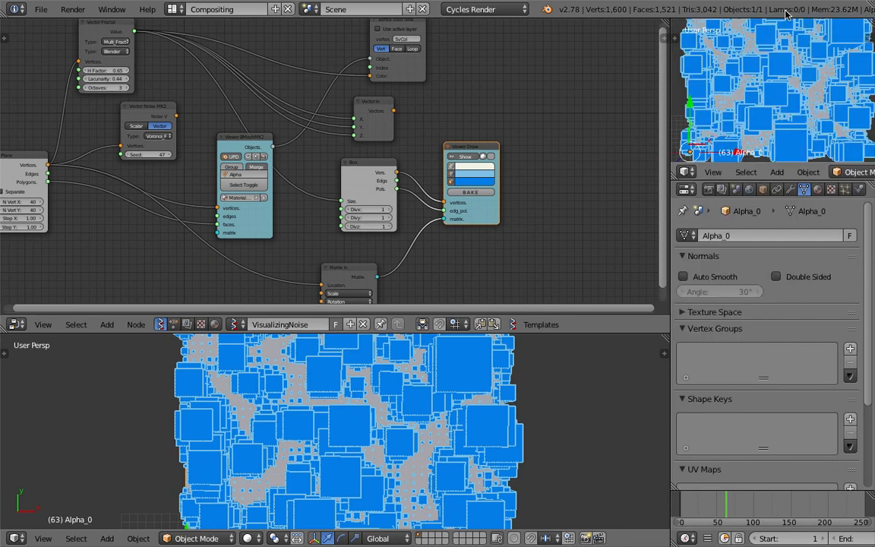
{"action": "scroll", "coordinate": [812, 72], "scroll_direction": "down", "scroll_amount": 6}
{"action": "scroll", "coordinate": [813, 73], "scroll_direction": "up", "scroll_amount": 2}
{"action": "mouse_move", "coordinate": [813, 72]}
{"action": "middle_mouse_down", "text": "shift"}
{"action": "mouse_move", "coordinate": [798, 96]}
{"action": "mouse_move", "coordinate": [809, 86]}
{"action": "middle_mouse_up", "text": "shift"}
{"action": "scroll", "coordinate": [840, 172], "scroll_direction": "down", "scroll_amount": 4}
{"action": "left_click", "coordinate": [814, 172]}
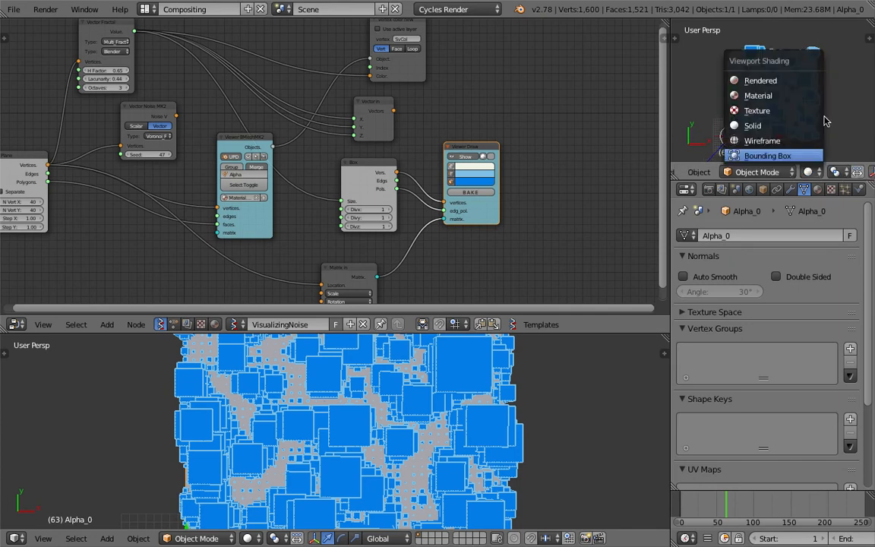
{"action": "left_click", "coordinate": [790, 82]}
{"action": "scroll", "coordinate": [805, 102], "scroll_direction": "up", "scroll_amount": 2}
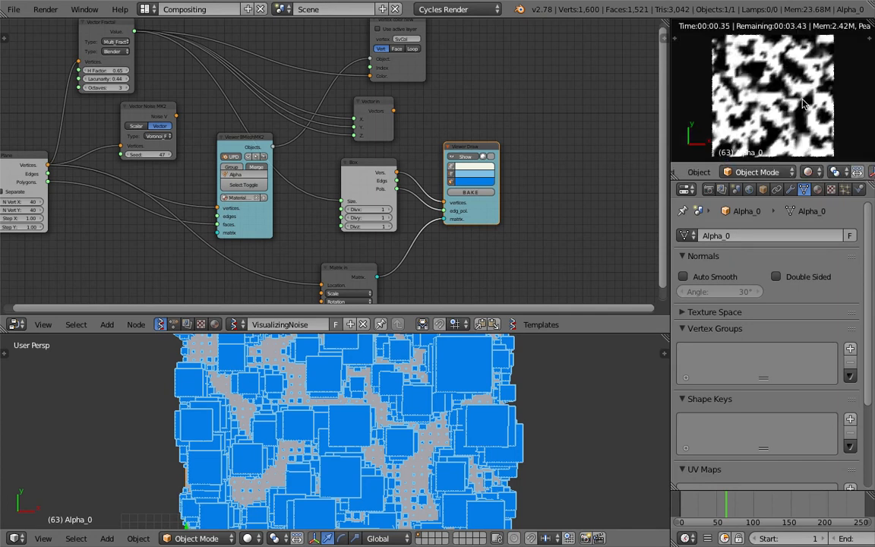
- Enlarge the lower 3D View with all boxes in frame, and spread the Vector In, Vector Fractal and Plane nodes apart
{"action": "scroll", "coordinate": [486, 337], "scroll_direction": "down", "scroll_amount": 3}
{"action": "left_click_drag", "start_coordinate": [485, 334], "coordinate": [460, 260]}
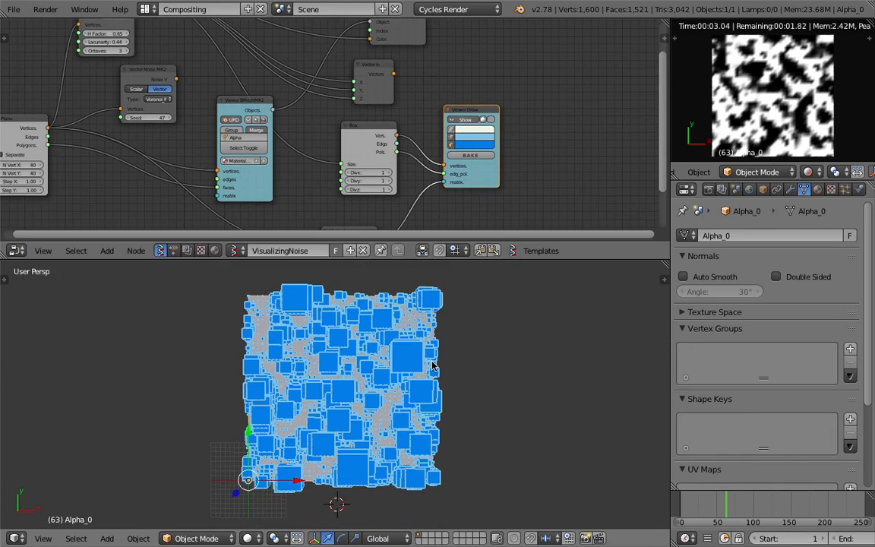
{"action": "middle_click_drag", "start_coordinate": [383, 87], "coordinate": [447, 120]}
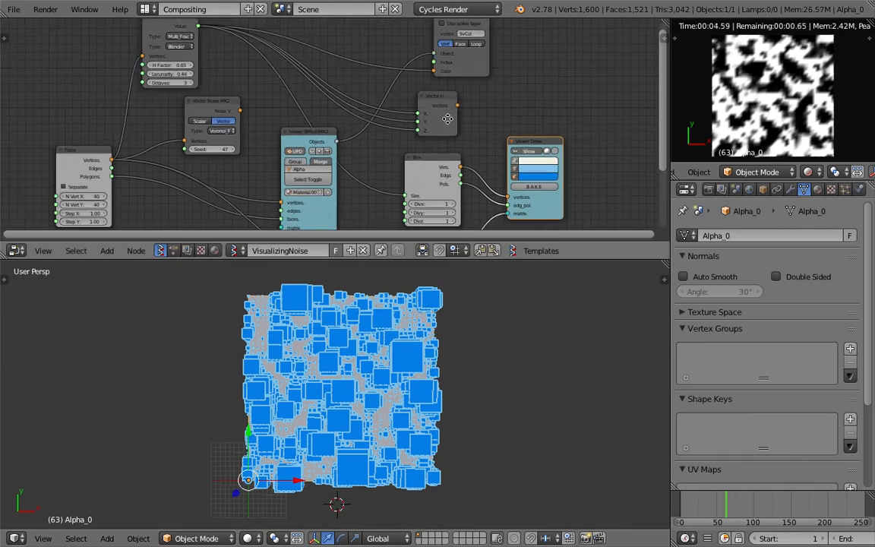
{"action": "left_click_drag", "start_coordinate": [430, 148], "coordinate": [499, 131]}
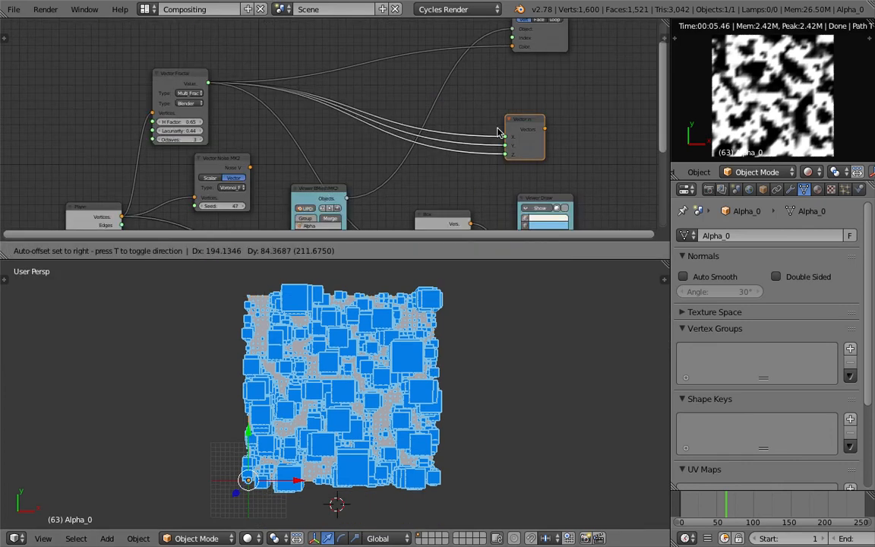
{"action": "middle_click_drag", "start_coordinate": [210, 79], "coordinate": [256, 102]}
{"action": "left_click_drag", "start_coordinate": [248, 98], "coordinate": [190, 80]}
{"action": "middle_click_drag", "start_coordinate": [253, 116], "coordinate": [350, 44]}
{"action": "left_click_drag", "start_coordinate": [233, 162], "coordinate": [114, 161]}
- Set the Vector Fractal node's H Factor to 0.50
{"action": "middle_click_drag", "start_coordinate": [171, 139], "coordinate": [156, 227]}
{"action": "scroll", "coordinate": [189, 154], "scroll_direction": "up", "scroll_amount": 5}
{"action": "scroll", "coordinate": [189, 154], "scroll_direction": "up", "scroll_amount": 1}
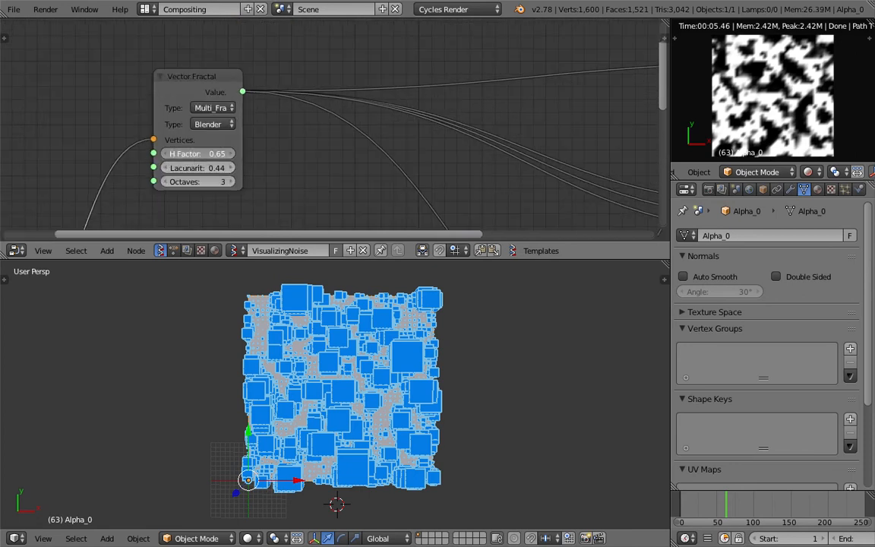
{"action": "left_click_drag", "start_coordinate": [198, 153], "coordinate": [216, 153]}
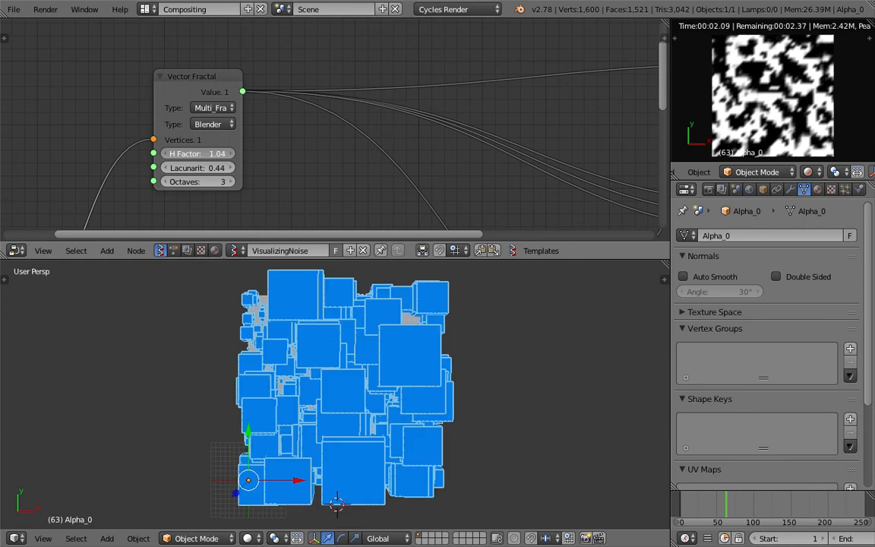
{"action": "left_click", "coordinate": [198, 154]}
{"action": "type", "text": ".5"}
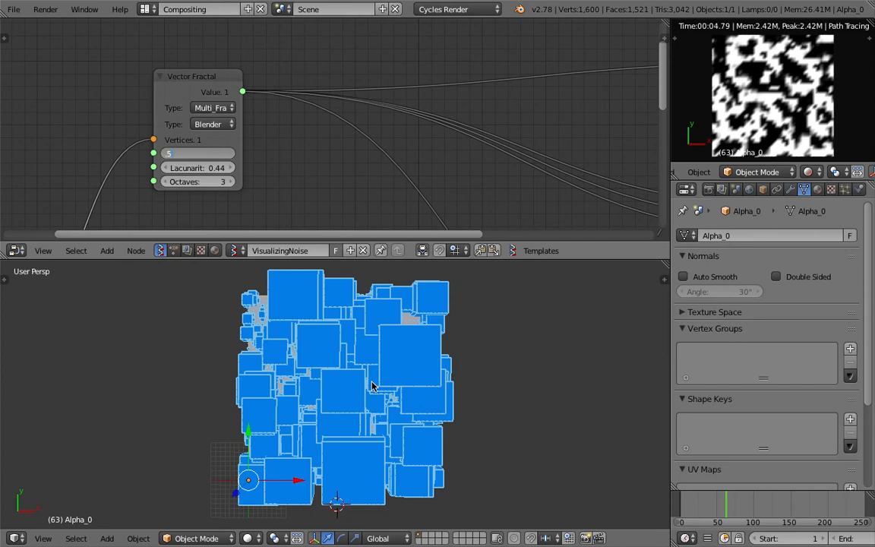
{"action": "key", "text": "Return"}
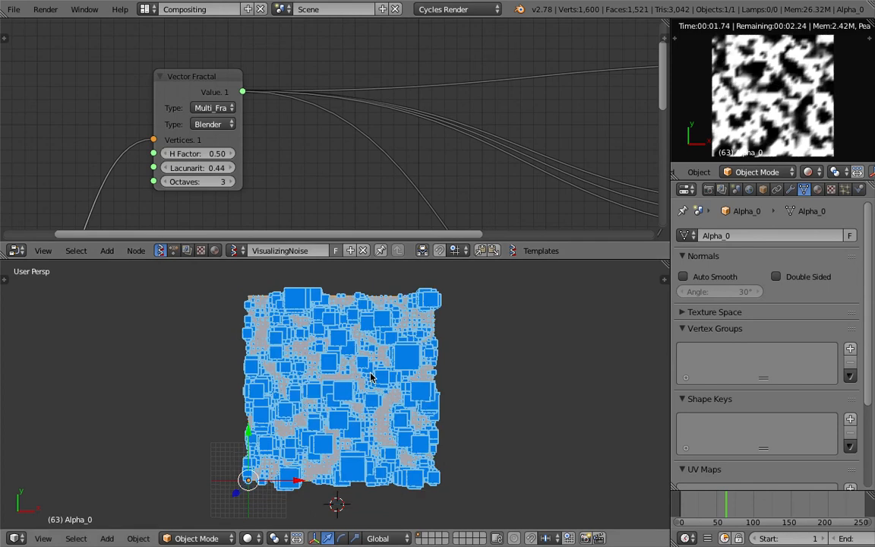
- Add a Viewer text mk2 node beside the Vector Fractal node
{"action": "scroll", "coordinate": [309, 179], "scroll_direction": "down", "scroll_amount": 1}
{"action": "key", "text": "shift+a"}
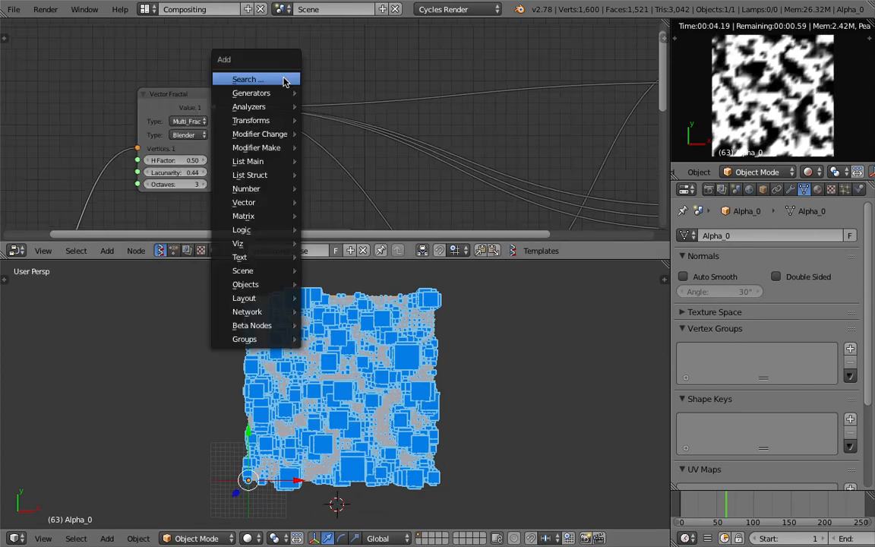
{"action": "left_click", "coordinate": [283, 80]}
{"action": "type", "text": "ma"}
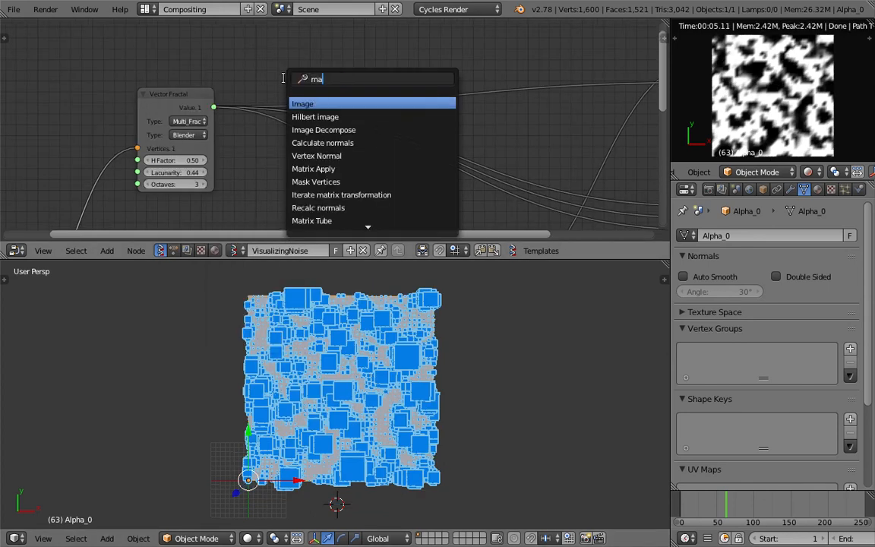
{"action": "type", "text": "ste"}
{"action": "key", "text": "BackSpace"}
{"action": "key", "text": "BackSpace"}
{"action": "key", "text": "BackSpace"}
{"action": "type", "text": "vie"}
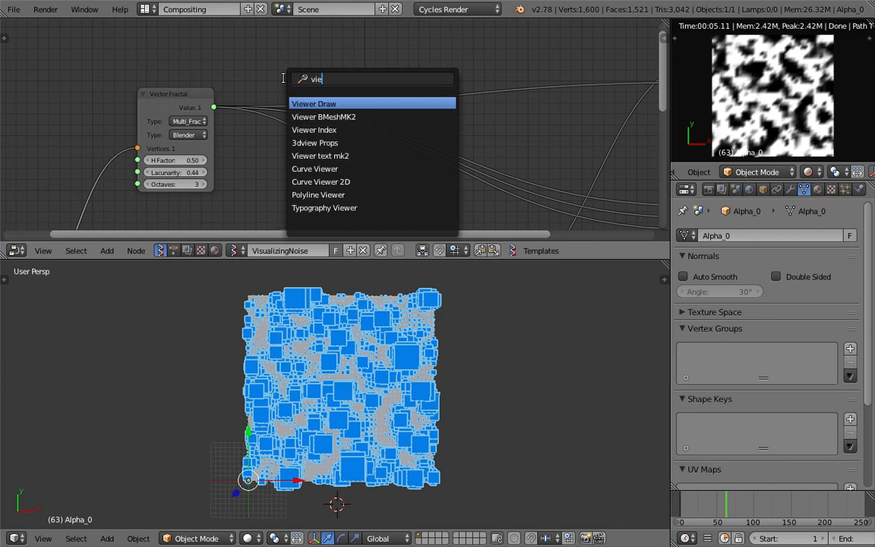
{"action": "type", "text": "wer t"}
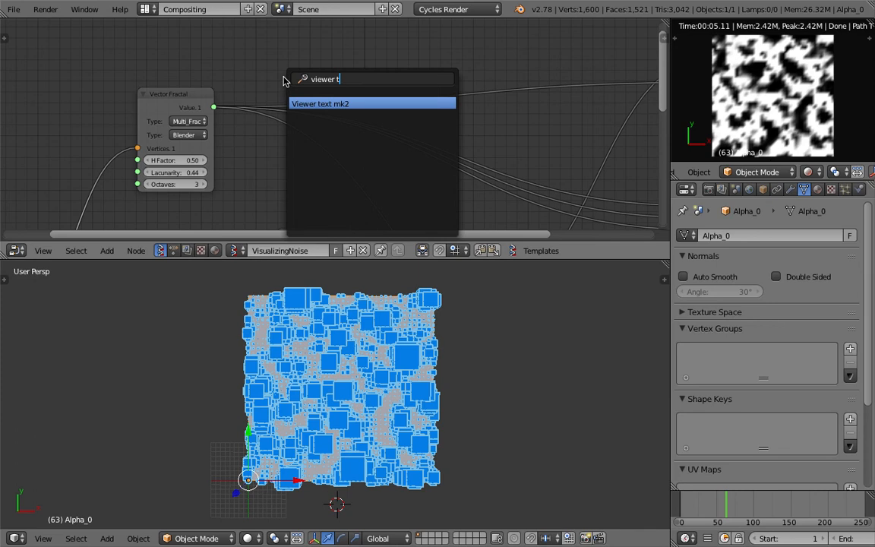
{"action": "key", "text": "Return"}
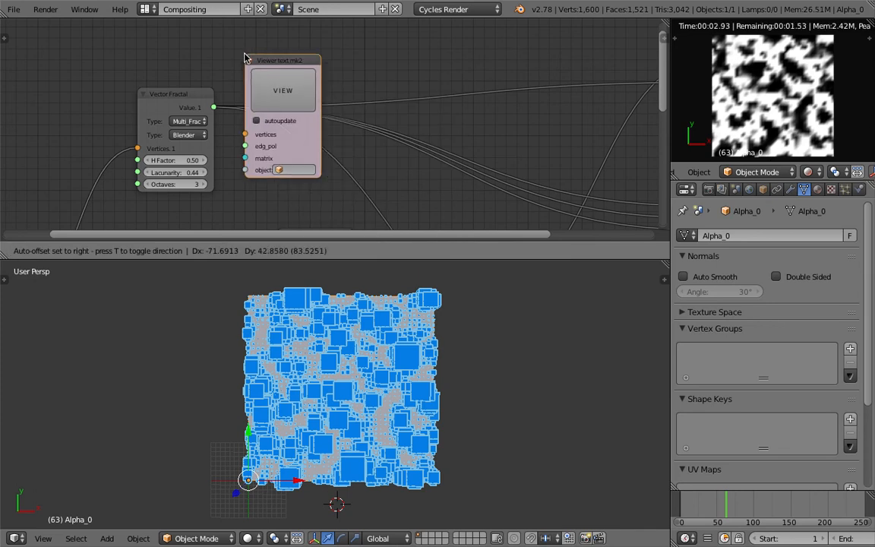
{"action": "left_click", "coordinate": [233, 147]}
- Connect the Vector Fractal node's Value output to the edg_pol input of Viewer text mk2
{"action": "middle_click_drag", "start_coordinate": [248, 137], "coordinate": [259, 97]}
{"action": "key", "text": "g"}
{"action": "left_click", "coordinate": [180, 52]}
{"action": "left_click_drag", "start_coordinate": [185, 61], "coordinate": [229, 201]}
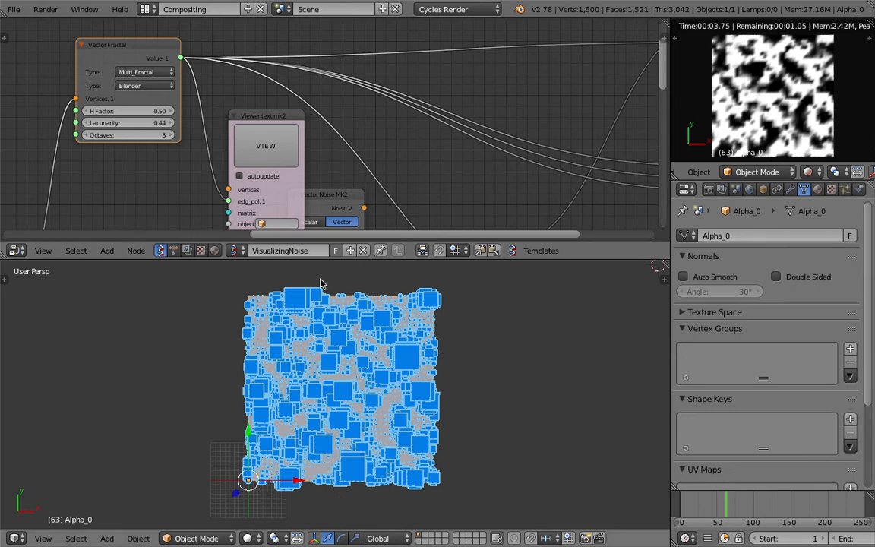
- Split the lower 3D View side by side and make the new area a Text Editor showing the Sverchok_viewer text
{"action": "left_click_drag", "start_coordinate": [658, 267], "coordinate": [408, 273]}
{"action": "left_click", "coordinate": [424, 538]}
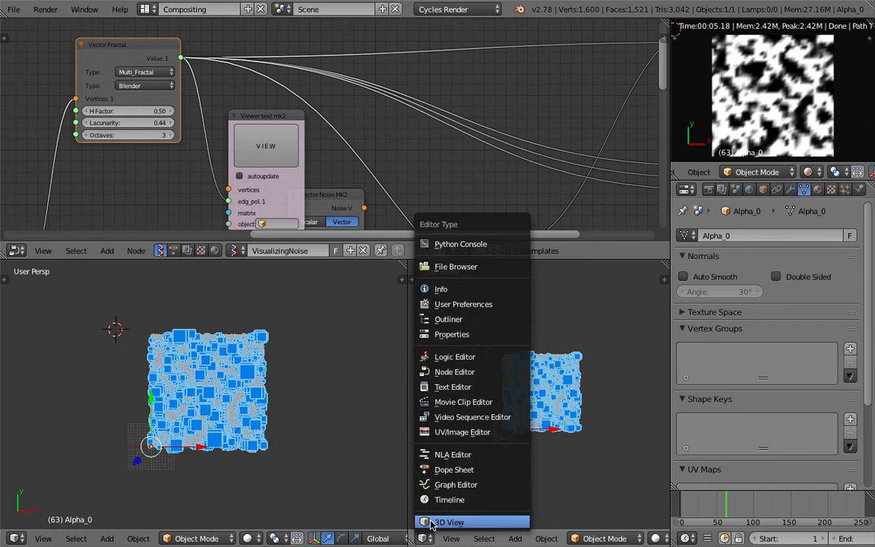
{"action": "left_click", "coordinate": [453, 383]}
{"action": "key", "text": "space"}
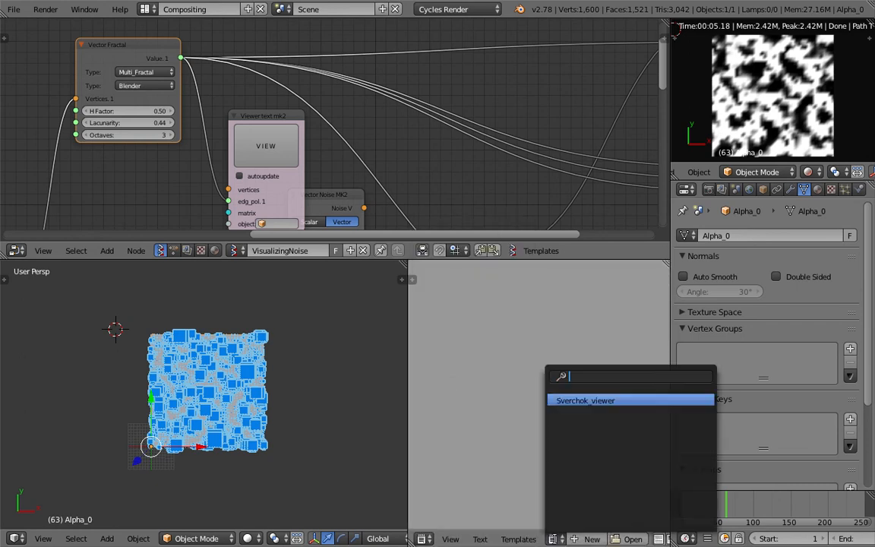
{"action": "left_click", "coordinate": [588, 401]}
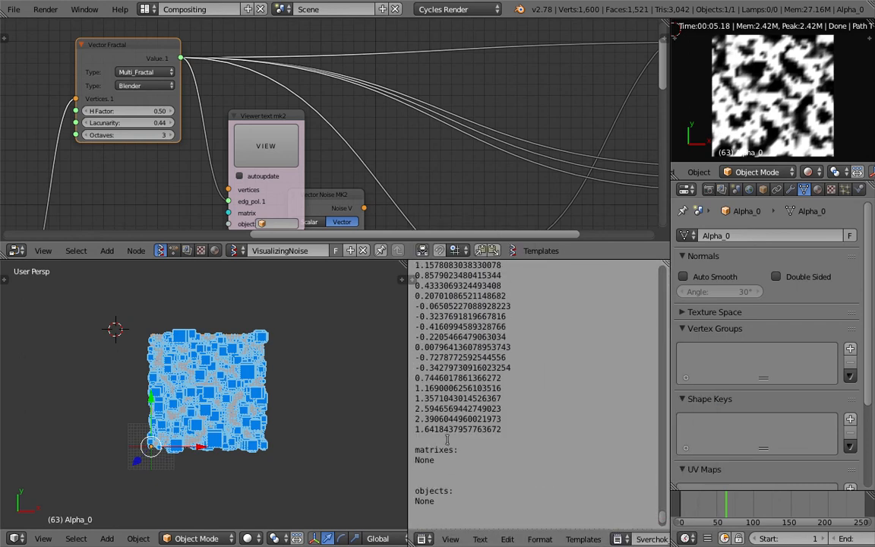
- Examine the range of the fractal values listed in the Sverchok_viewer text
{"action": "scroll", "coordinate": [450, 431], "scroll_direction": "down", "scroll_amount": 3}
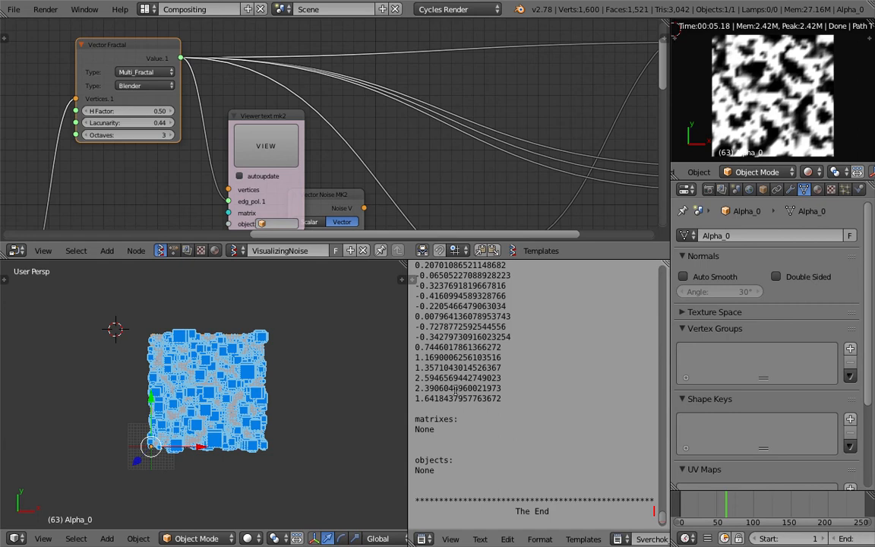
{"action": "scroll", "coordinate": [472, 395], "scroll_direction": "up", "scroll_amount": 5}
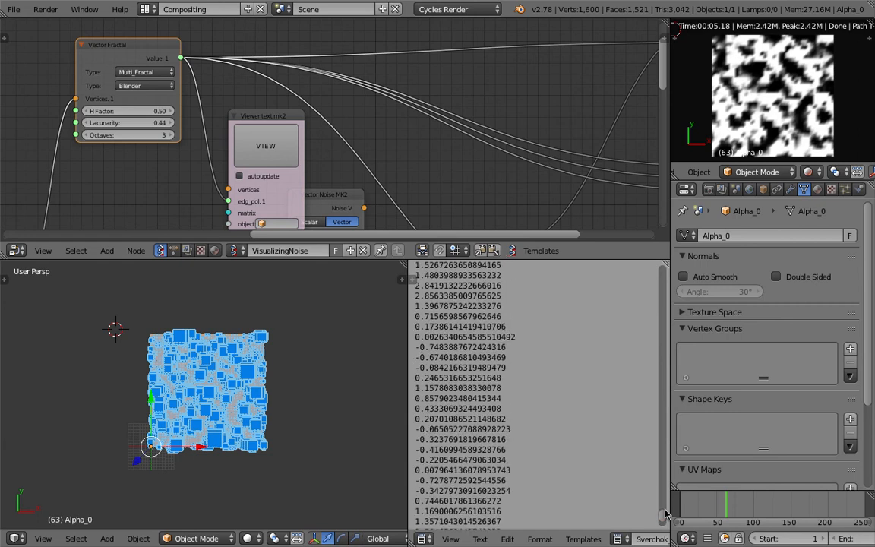
{"action": "left_click_drag", "start_coordinate": [660, 511], "coordinate": [653, 414]}
{"action": "left_click", "coordinate": [418, 347]}
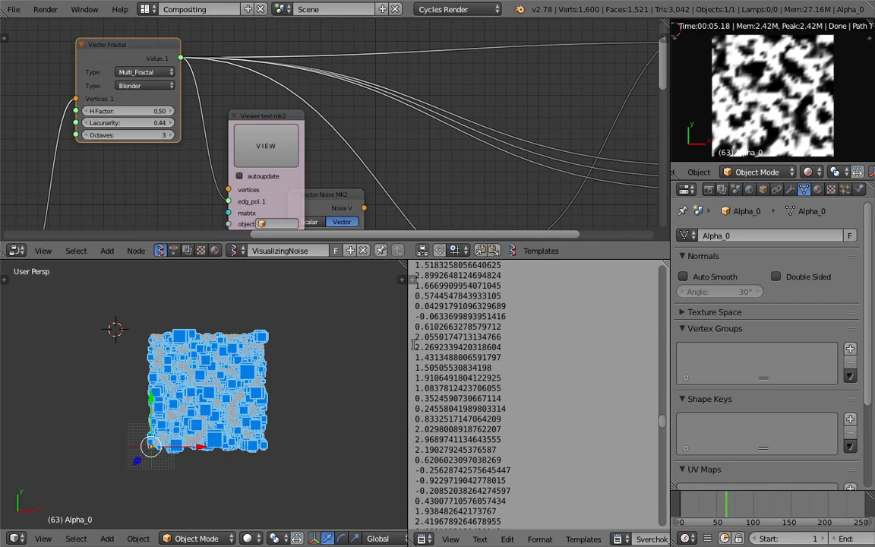
{"action": "key", "text": "shift+End"}
{"action": "scroll", "coordinate": [441, 365], "scroll_direction": "down", "scroll_amount": 2}
{"action": "scroll", "coordinate": [455, 376], "scroll_direction": "up", "scroll_amount": 10}
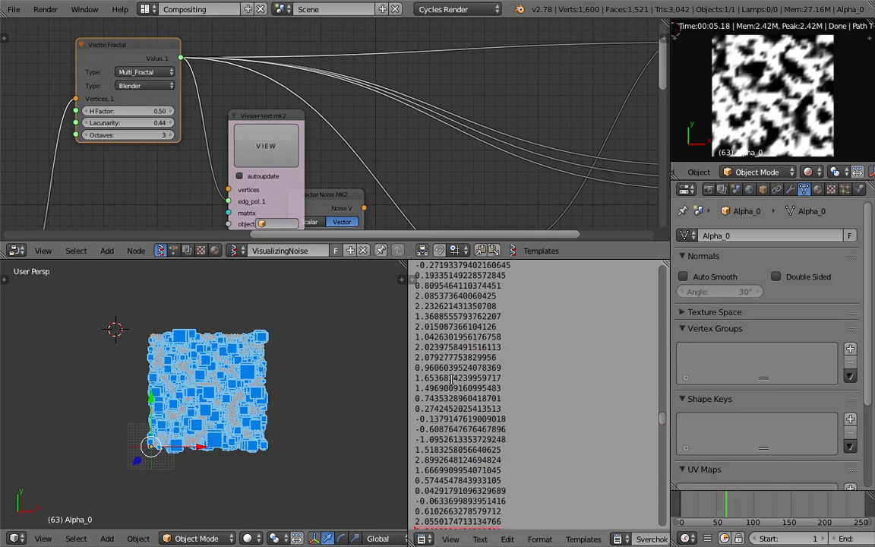
{"action": "scroll", "coordinate": [462, 379], "scroll_direction": "up", "scroll_amount": 20}
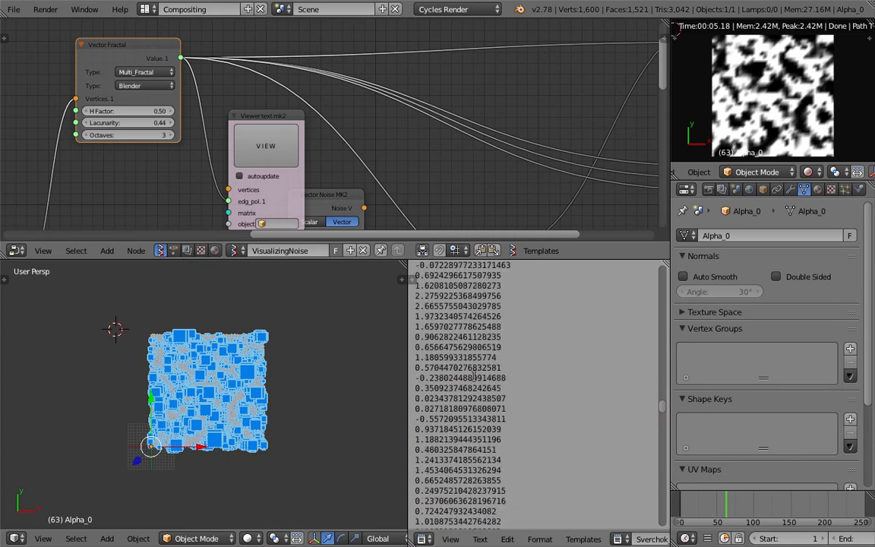
{"action": "scroll", "coordinate": [660, 284], "scroll_direction": "up", "scroll_amount": 15}
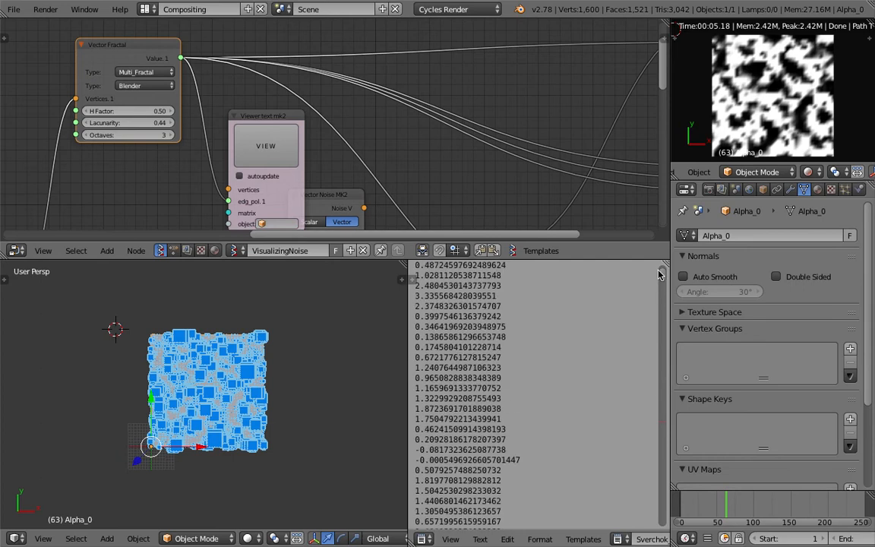
{"action": "left_click_drag", "start_coordinate": [664, 310], "coordinate": [679, 408]}
{"action": "scroll", "coordinate": [226, 120], "scroll_direction": "down", "scroll_amount": 3}
- Move the Vector Fractal node further from the text viewer node, and review the fractal value list from its beginning
{"action": "middle_click_drag", "start_coordinate": [242, 135], "coordinate": [255, 126]}
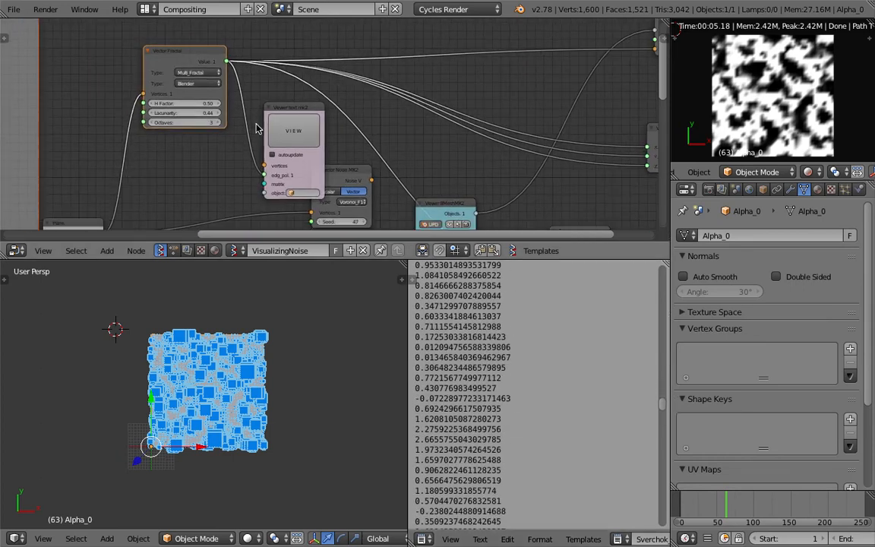
{"action": "left_click_drag", "start_coordinate": [204, 71], "coordinate": [169, 58]}
{"action": "left_click_drag", "start_coordinate": [663, 402], "coordinate": [661, 265]}
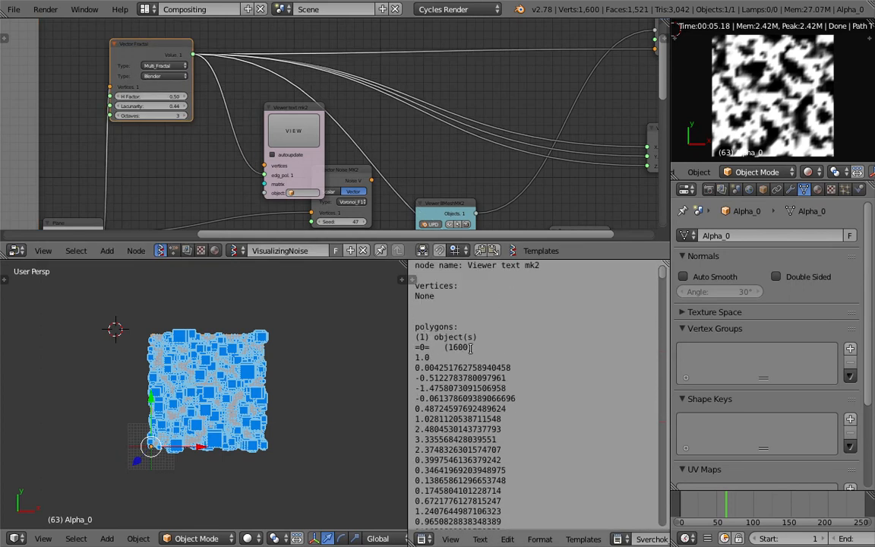
{"action": "scroll", "coordinate": [455, 364], "scroll_direction": "down", "scroll_amount": 8}
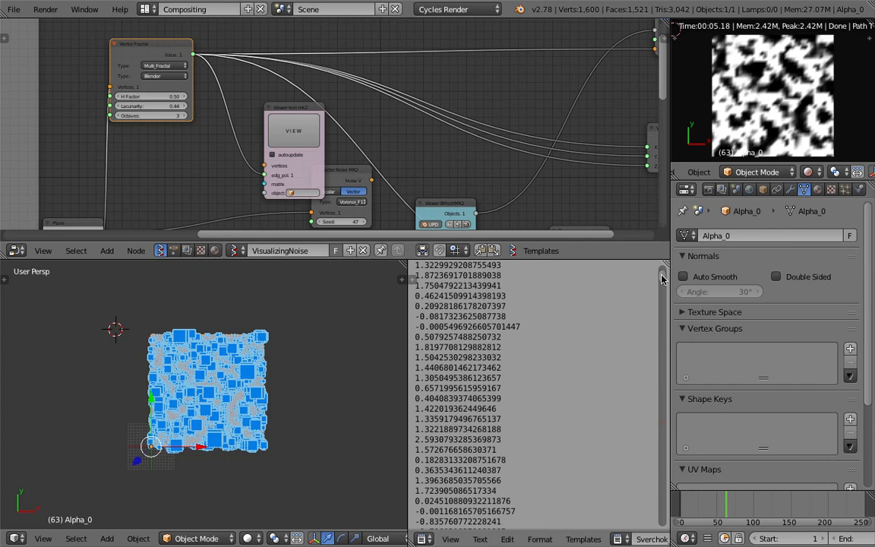
{"action": "scroll", "coordinate": [651, 374], "scroll_direction": "down", "scroll_amount": 4}
{"action": "scroll", "coordinate": [418, 363], "scroll_direction": "down", "scroll_amount": 5}
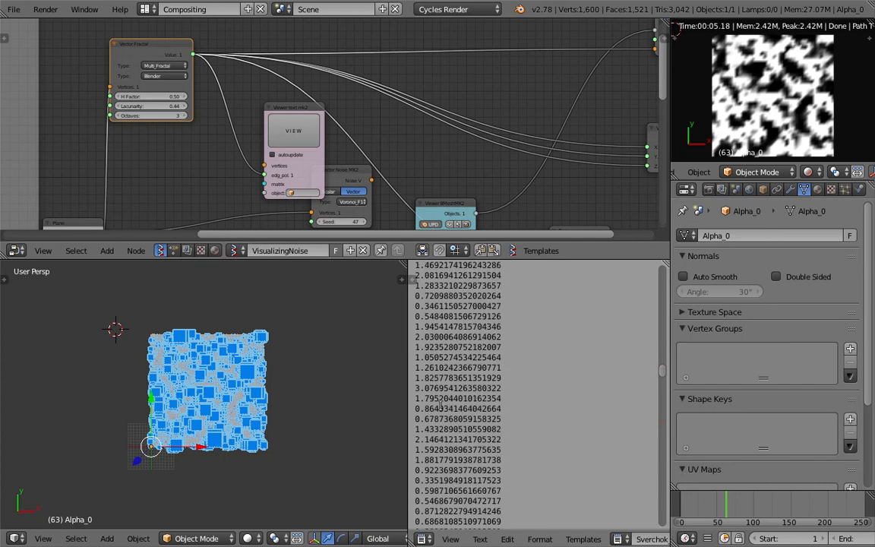
{"action": "scroll", "coordinate": [471, 390], "scroll_direction": "down", "scroll_amount": 10}
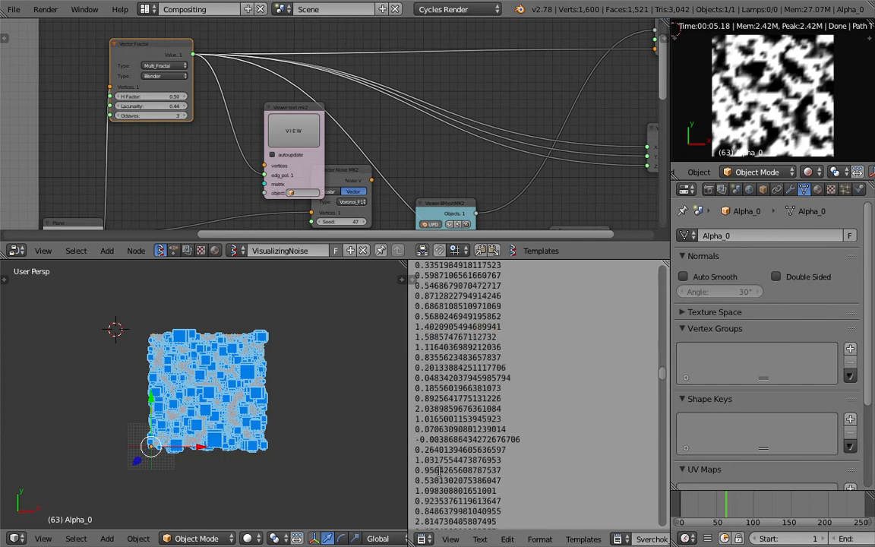
{"action": "scroll", "coordinate": [442, 465], "scroll_direction": "down", "scroll_amount": 3}
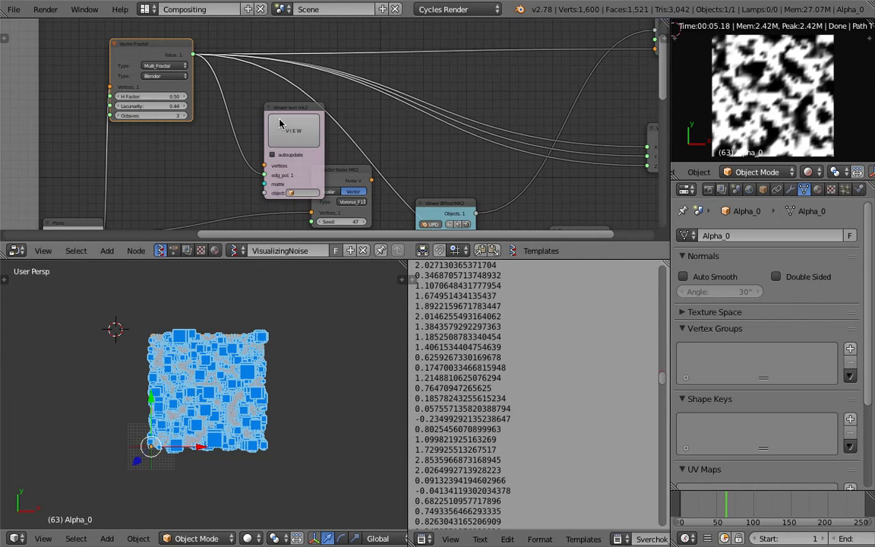
- Move the Plane node away from the Vector Fractal node and delete the Sverchok_viewer frame from the node tree
{"action": "scroll", "coordinate": [213, 95], "scroll_direction": "up", "scroll_amount": 2}
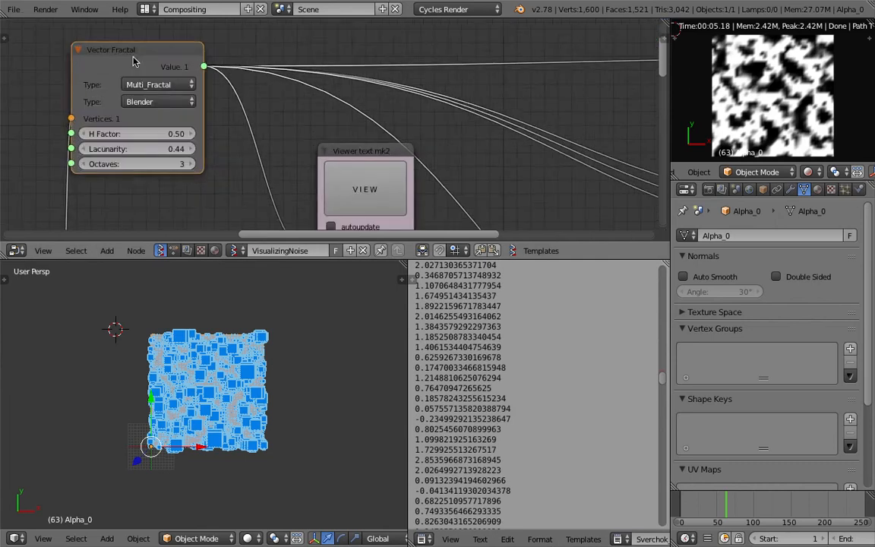
{"action": "scroll", "coordinate": [319, 103], "scroll_direction": "down", "scroll_amount": 3}
{"action": "scroll", "coordinate": [319, 102], "scroll_direction": "down", "scroll_amount": 2}
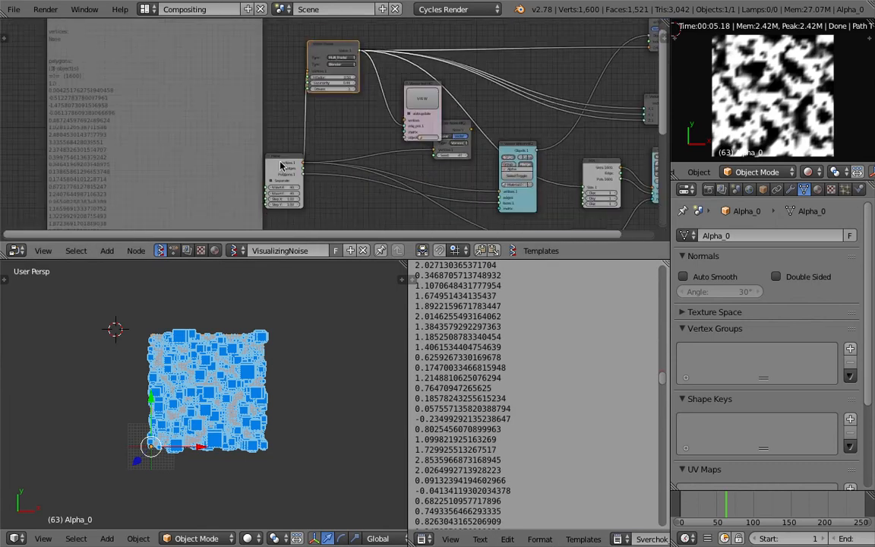
{"action": "left_click_drag", "start_coordinate": [285, 166], "coordinate": [188, 132]}
{"action": "middle_click_drag", "start_coordinate": [187, 133], "coordinate": [202, 218]}
{"action": "left_click", "coordinate": [203, 97]}
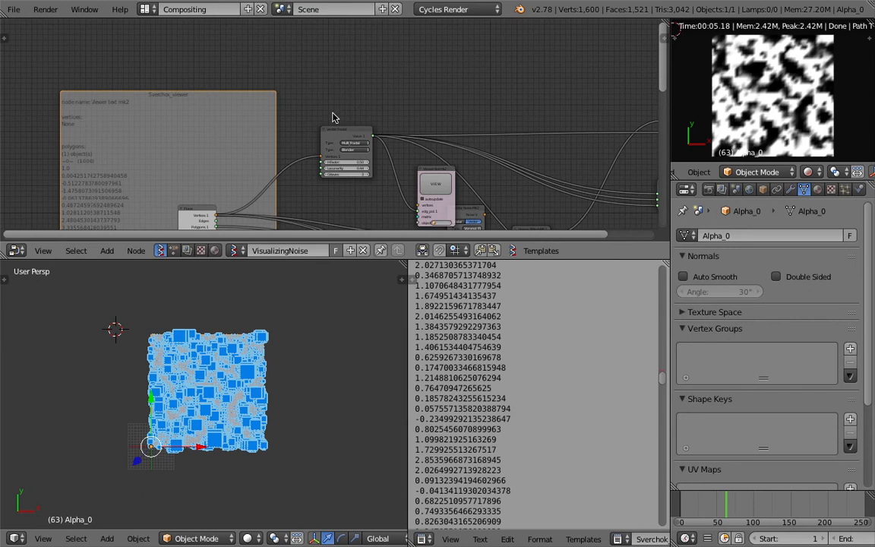
{"action": "key", "text": "Delete"}
- Add a Map Range node above the existing links and connect the Vector Fractal output to its Value input
{"action": "middle_click_drag", "start_coordinate": [315, 131], "coordinate": [194, 111]}
{"action": "scroll", "coordinate": [302, 104], "scroll_direction": "up", "scroll_amount": 1}
{"action": "key", "text": "alt+space"}
{"action": "type", "text": "map"}
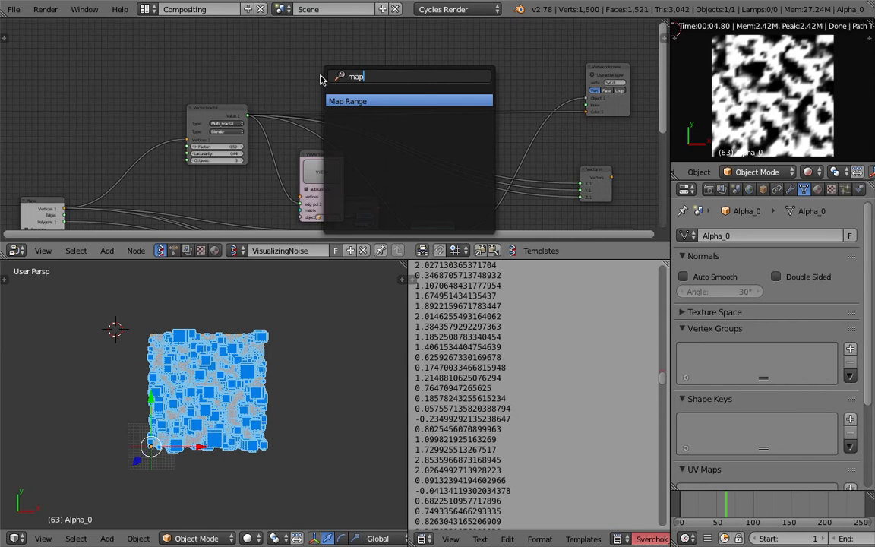
{"action": "key", "text": "Return"}
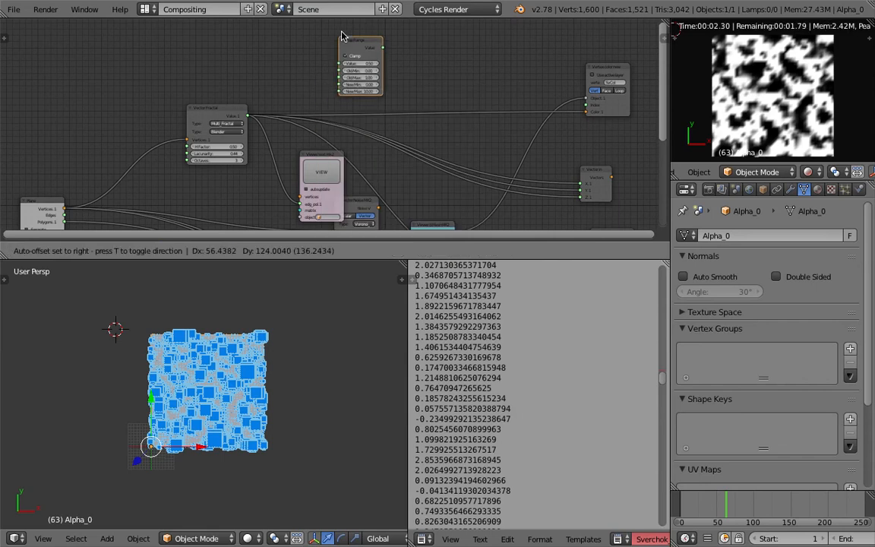
{"action": "left_click", "coordinate": [340, 47]}
{"action": "scroll", "coordinate": [227, 363], "scroll_direction": "up", "scroll_amount": 3}
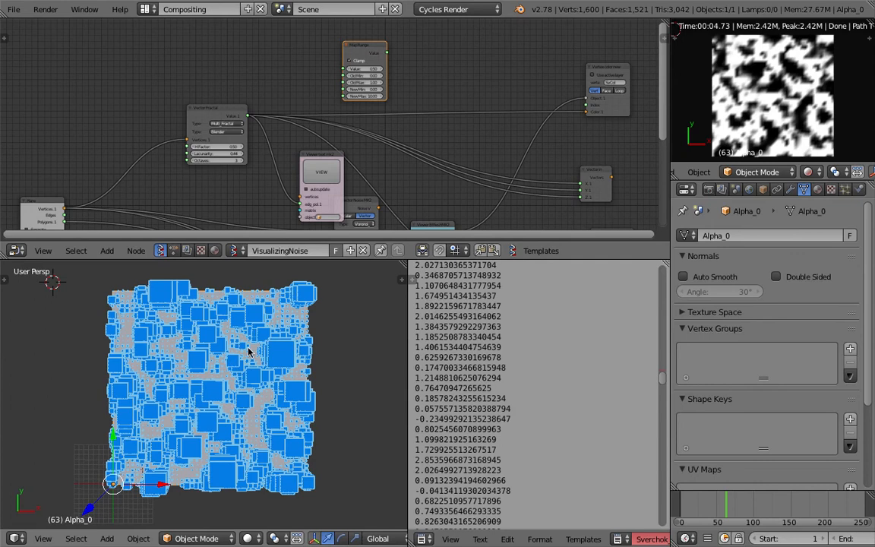
{"action": "left_click_drag", "start_coordinate": [248, 115], "coordinate": [344, 69]}
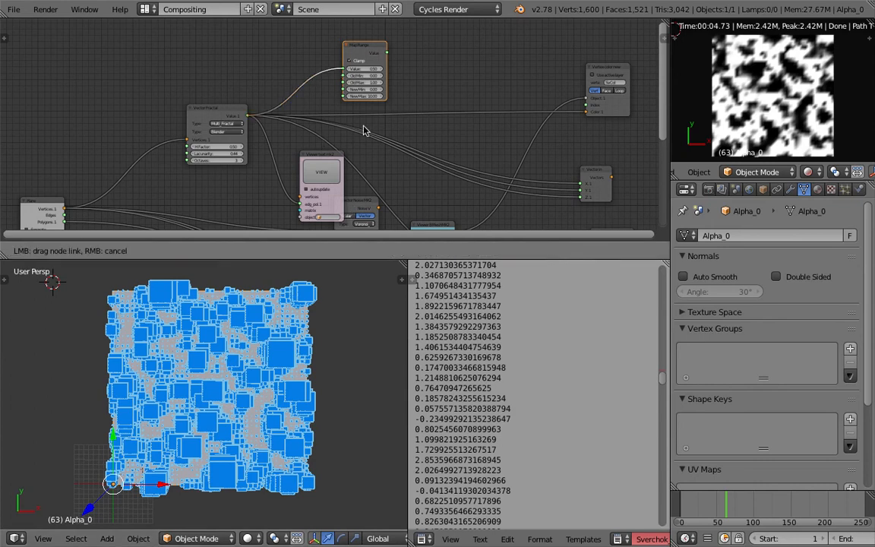
- Delete the text viewer node attached to the Vector Fractal output
{"action": "left_click", "coordinate": [323, 157]}
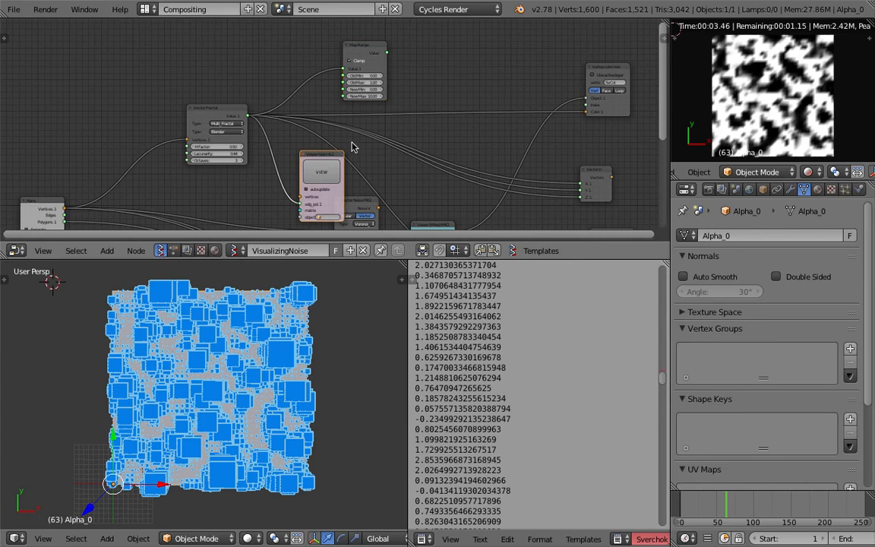
{"action": "key", "text": "x"}
{"action": "middle_click_drag", "start_coordinate": [323, 138], "coordinate": [293, 145]}
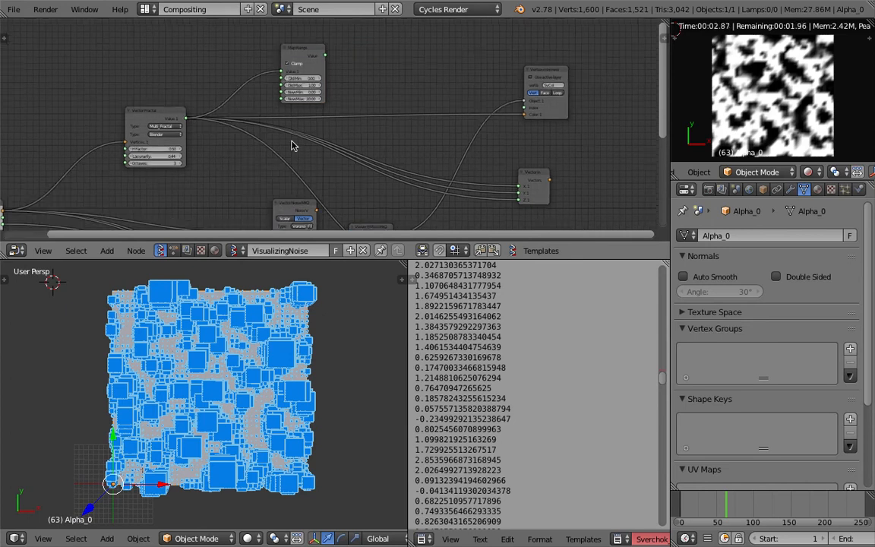
- Spread out the Vector In, Vertex color, Viewer BMesh and Viewer Draw nodes to make room between them
{"action": "middle_click_drag", "start_coordinate": [431, 159], "coordinate": [384, 96]}
{"action": "left_click_drag", "start_coordinate": [485, 115], "coordinate": [560, 101]}
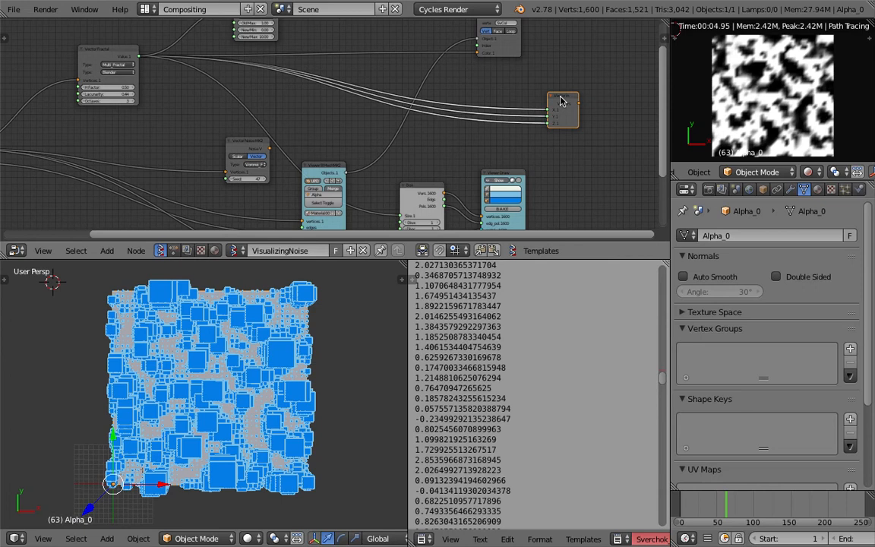
{"action": "middle_click_drag", "start_coordinate": [512, 55], "coordinate": [455, 104]}
{"action": "left_click_drag", "start_coordinate": [456, 106], "coordinate": [513, 95]}
{"action": "middle_click_drag", "start_coordinate": [441, 127], "coordinate": [439, 105]}
{"action": "middle_click_drag", "start_coordinate": [416, 134], "coordinate": [443, 118]}
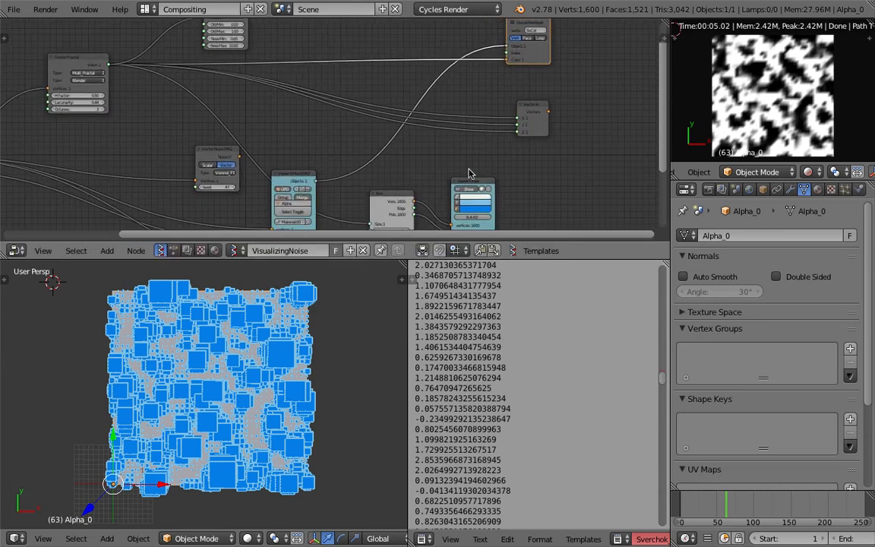
{"action": "left_click_drag", "start_coordinate": [301, 182], "coordinate": [285, 215]}
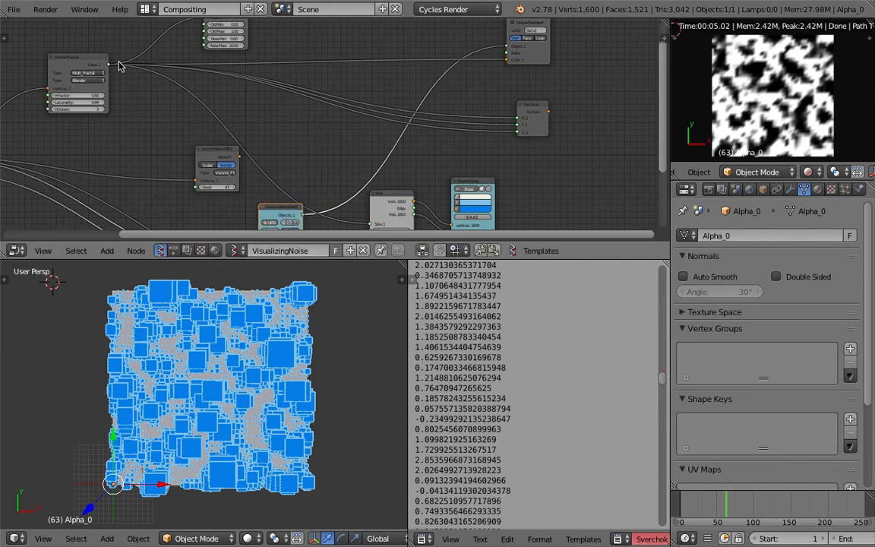
{"action": "left_click_drag", "start_coordinate": [476, 181], "coordinate": [488, 161]}
- Connect the Map Range output to the Color input of the Vertex color node, replacing the direct fractal link
{"action": "mouse_move", "coordinate": [434, 137]}
{"action": "middle_mouse_down"}
{"action": "mouse_move", "coordinate": [264, 77]}
{"action": "mouse_move", "coordinate": [279, 98]}
{"action": "middle_mouse_up"}
{"action": "left_click_drag", "start_coordinate": [262, 29], "coordinate": [524, 87]}
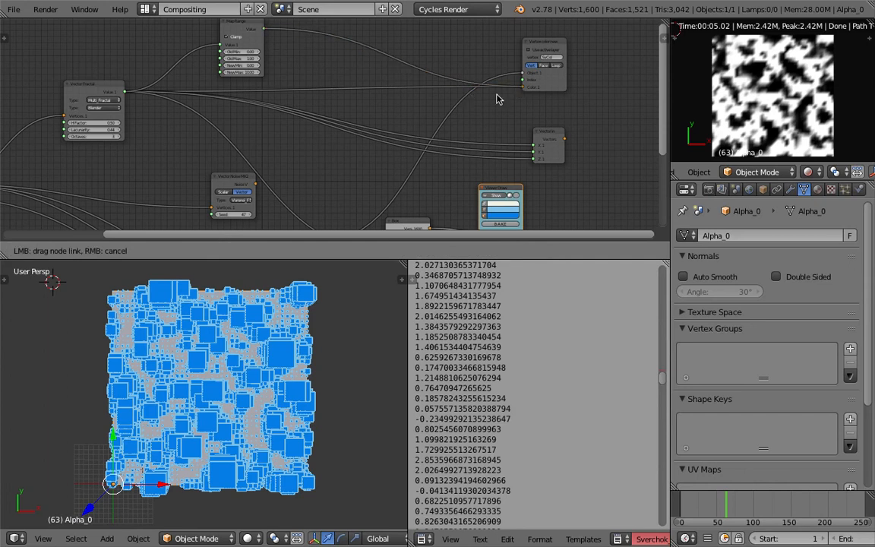
{"action": "middle_click_drag", "start_coordinate": [287, 115], "coordinate": [292, 149]}
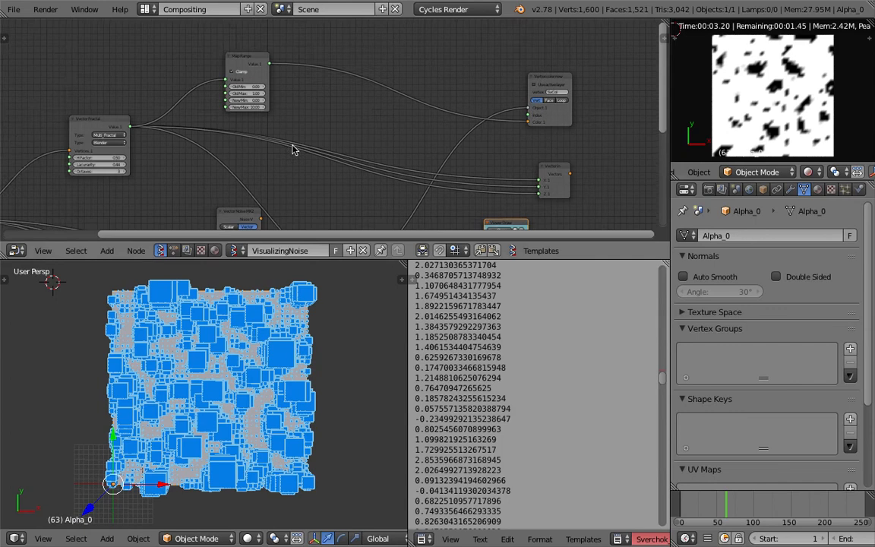
- Set the Map Range node's Old Min to -3, Old Max to 3 and New Max to 1
{"action": "scroll", "coordinate": [262, 119], "scroll_direction": "up", "scroll_amount": 2}
{"action": "middle_click_drag", "start_coordinate": [262, 119], "coordinate": [287, 128]}
{"action": "left_click", "coordinate": [269, 95]}
{"action": "type", "text": "-3"}
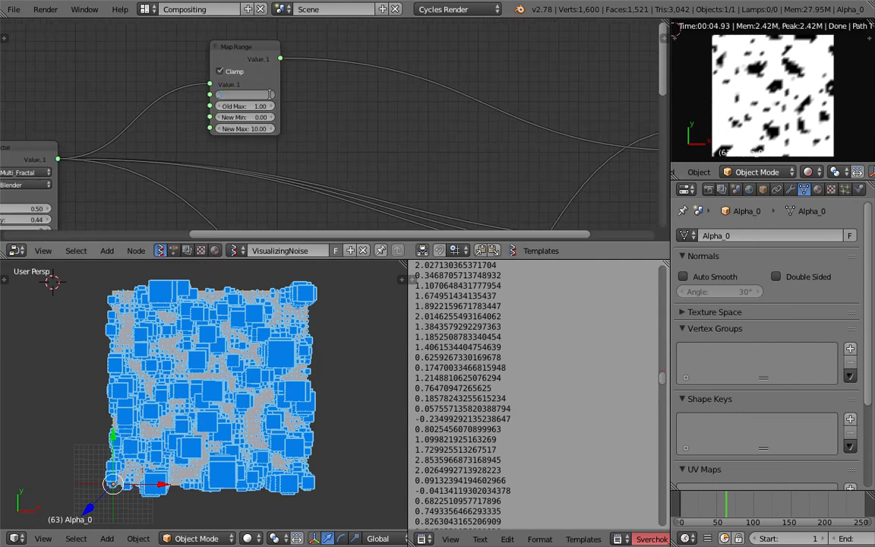
{"action": "key", "text": "Tab"}
{"action": "type", "text": "3"}
{"action": "key", "text": "Tab"}
{"action": "key", "text": "Tab"}
{"action": "type", "text": "1"}
{"action": "key", "text": "Return"}
- Fine-tune the Map Range node to Old Min -2.22, Old Max 2.79 and New Min 0.12
{"action": "left_click_drag", "start_coordinate": [258, 117], "coordinate": [334, 96]}
{"action": "mouse_move", "coordinate": [251, 106]}
{"action": "left_mouse_down"}
{"action": "mouse_move", "coordinate": [234, 107]}
{"action": "mouse_move", "coordinate": [243, 106]}
{"action": "left_mouse_up"}
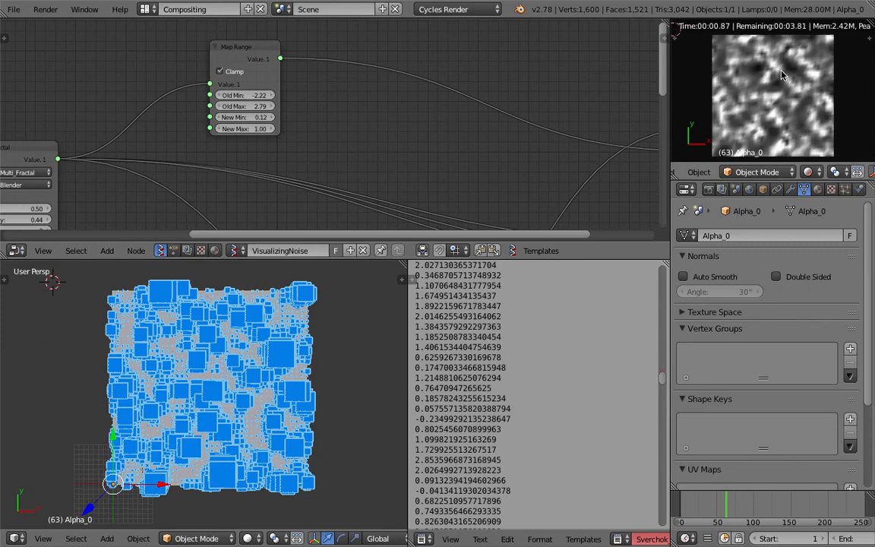
{"action": "scroll", "coordinate": [251, 63], "scroll_direction": "down", "scroll_amount": 2}
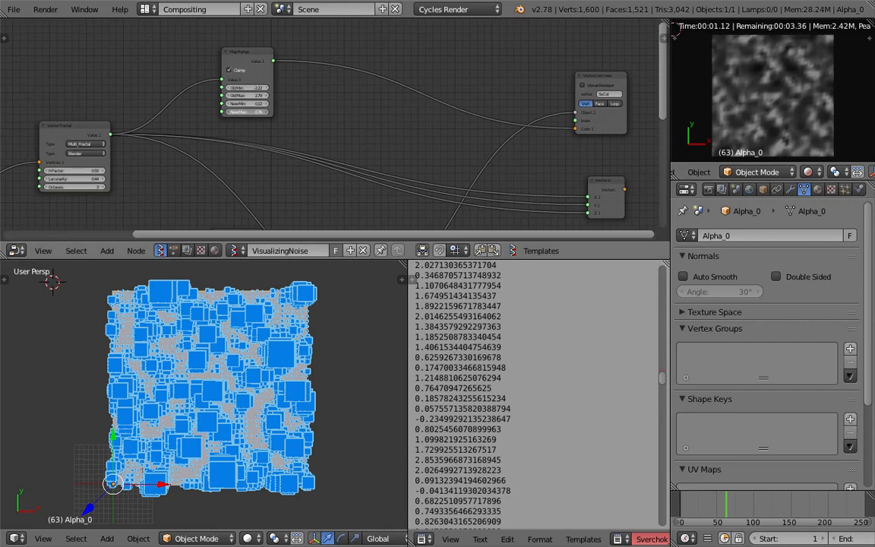
- Save the file and connect the Map Range output to the Box node's Size input
{"action": "scroll", "coordinate": [345, 108], "scroll_direction": "down", "scroll_amount": 4}
{"action": "key", "text": "ctrl+s"}
{"action": "left_click", "coordinate": [344, 108]}
{"action": "left_click_drag", "start_coordinate": [264, 64], "coordinate": [334, 191]}
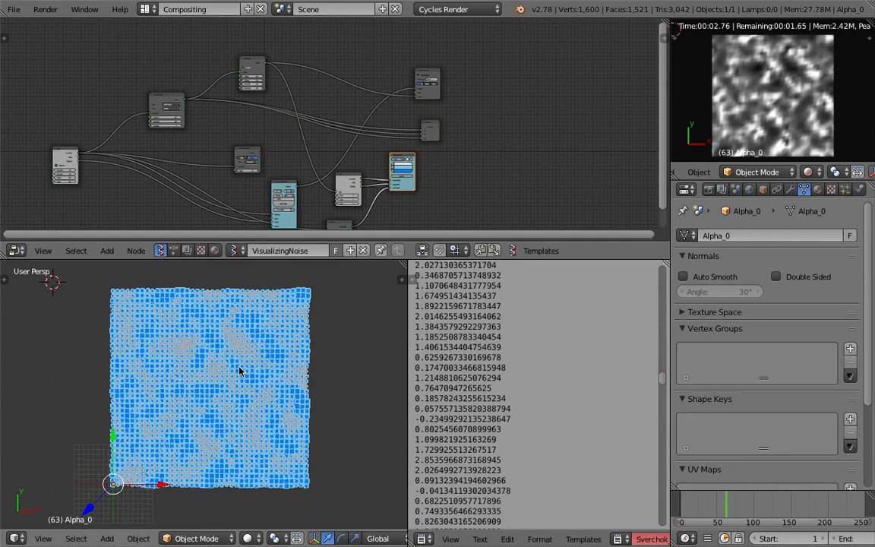
- Set the Map Range node's New Min to 0.2 and New Max to 2
{"action": "middle_click_drag", "start_coordinate": [220, 198], "coordinate": [251, 211]}
{"action": "scroll", "coordinate": [203, 395], "scroll_direction": "up", "scroll_amount": 3}
{"action": "scroll", "coordinate": [300, 214], "scroll_direction": "up", "scroll_amount": 1}
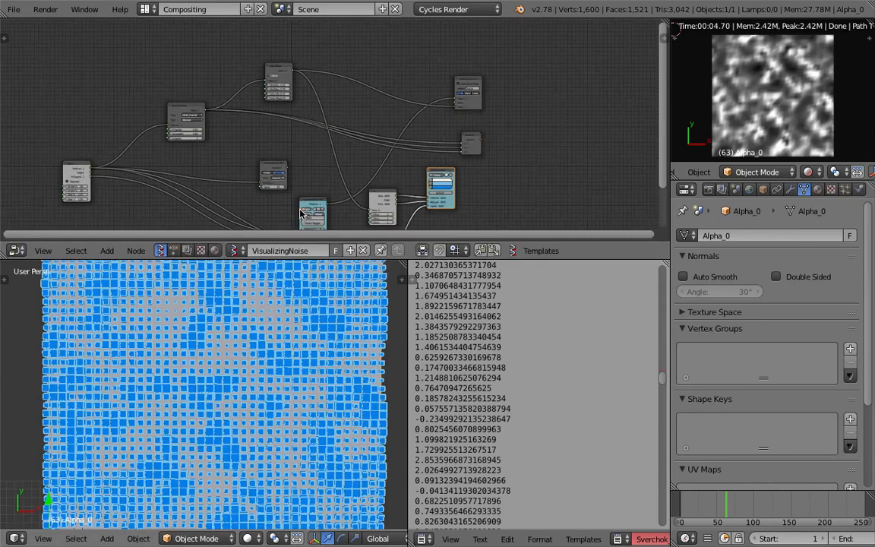
{"action": "scroll", "coordinate": [316, 139], "scroll_direction": "up", "scroll_amount": 3}
{"action": "scroll", "coordinate": [315, 139], "scroll_direction": "up", "scroll_amount": 1}
{"action": "left_click", "coordinate": [245, 123]}
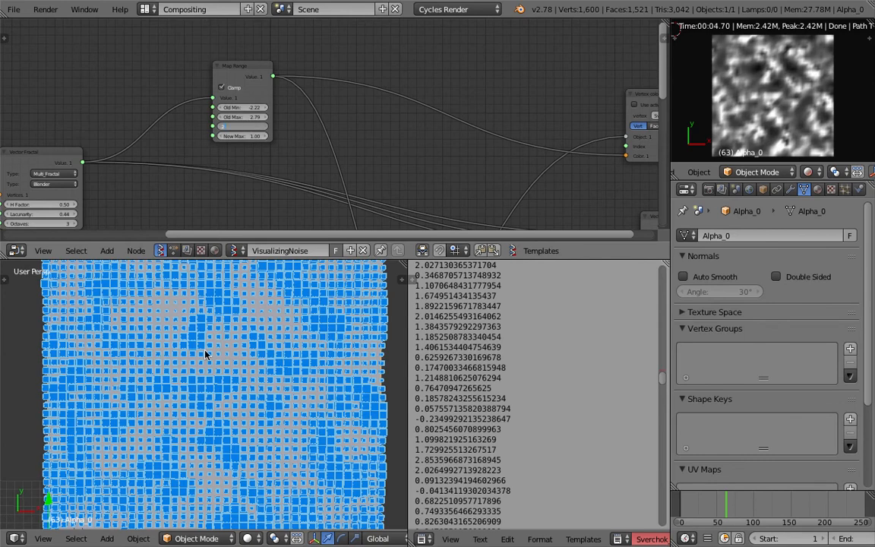
{"action": "type", "text": "0.2"}
{"action": "key", "text": "Return"}
{"action": "key", "text": "Tab"}
{"action": "type", "text": "2"}
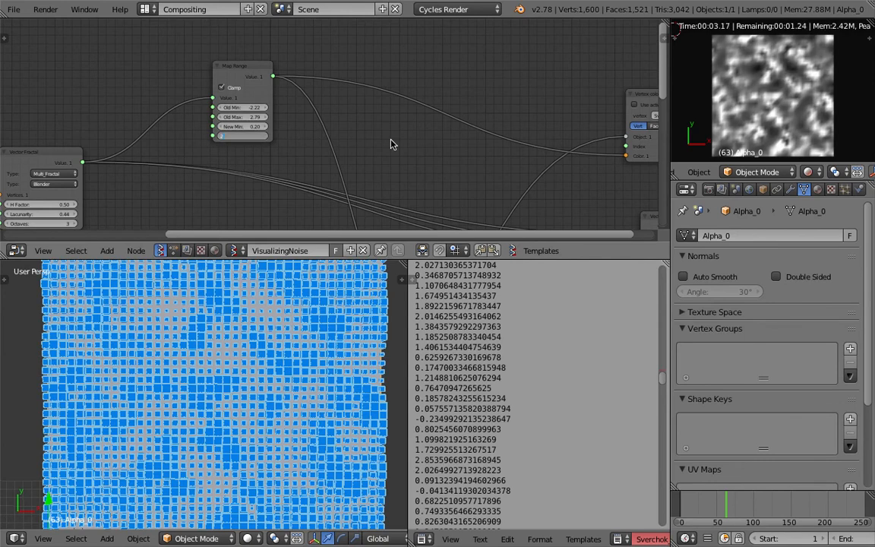
{"action": "key", "text": "Return"}
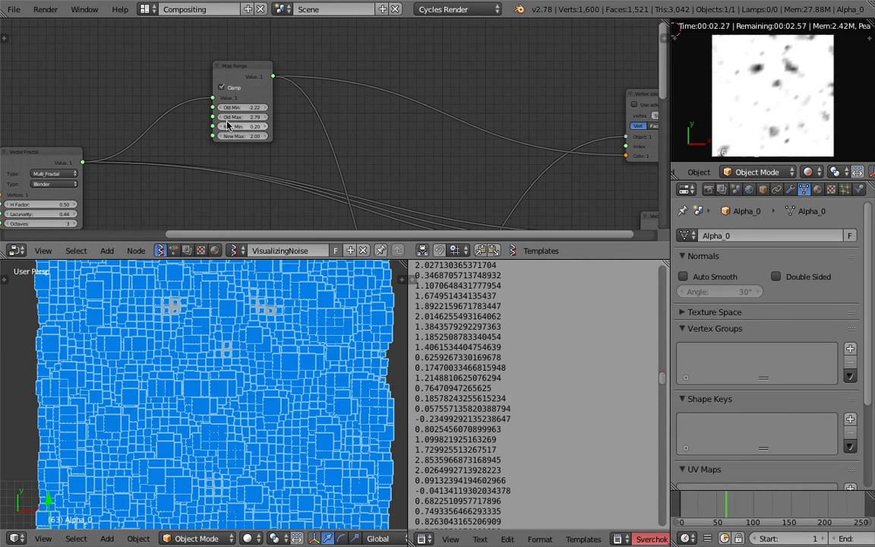
- Set the Map Range node's New Max to 1
{"action": "scroll", "coordinate": [284, 417], "scroll_direction": "down", "scroll_amount": 2}
{"action": "left_click", "coordinate": [242, 136]}
{"action": "type", "text": "1"}
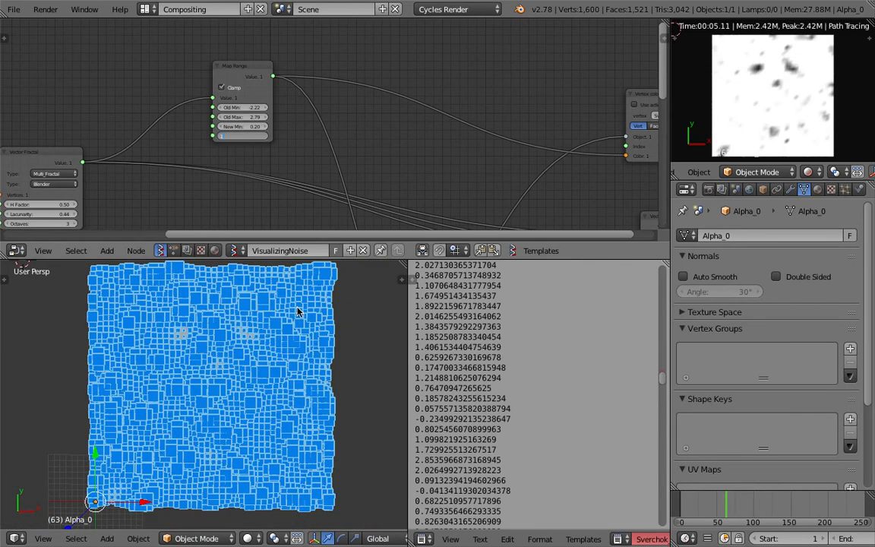
{"action": "key", "text": "Return"}
- Set the Map Range node's Old Min to -1 and Old Max to 2.5
{"action": "scroll", "coordinate": [266, 118], "scroll_direction": "up", "scroll_amount": 1}
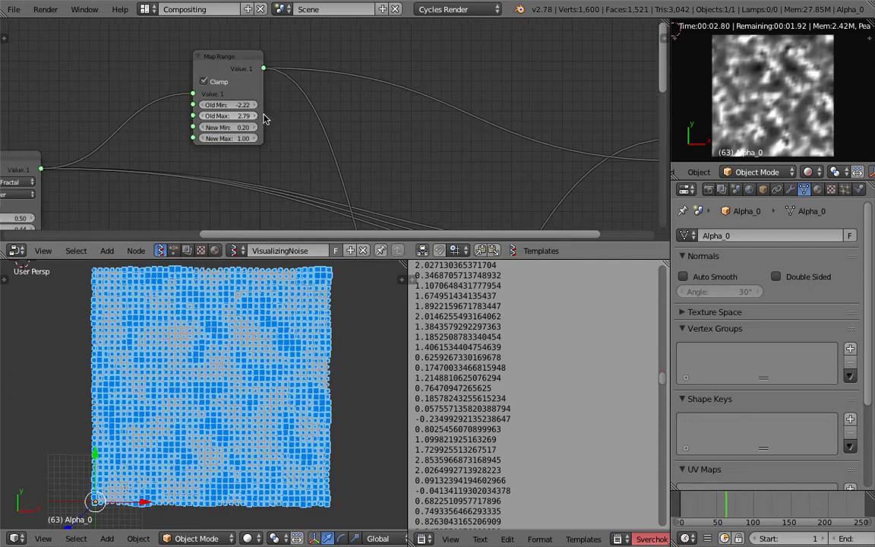
{"action": "scroll", "coordinate": [266, 118], "scroll_direction": "up", "scroll_amount": 1}
{"action": "left_click", "coordinate": [239, 104]}
{"action": "type", "text": "-1"}
{"action": "key", "text": "Return"}
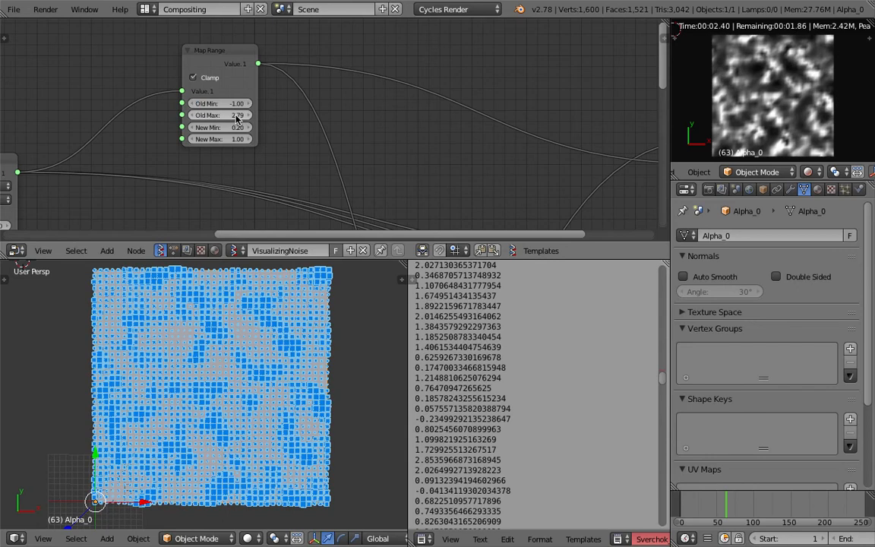
{"action": "left_click", "coordinate": [236, 117]}
{"action": "type", "text": "2.5"}
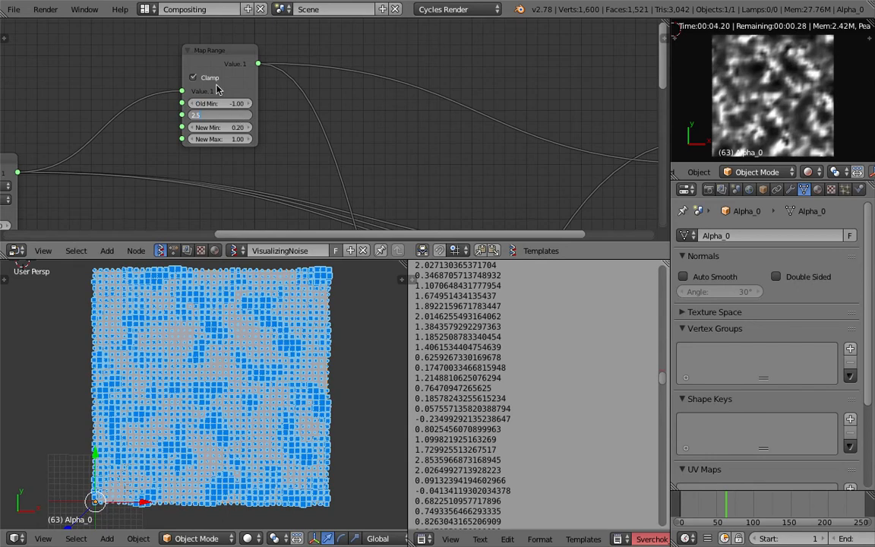
{"action": "key", "text": "Return"}
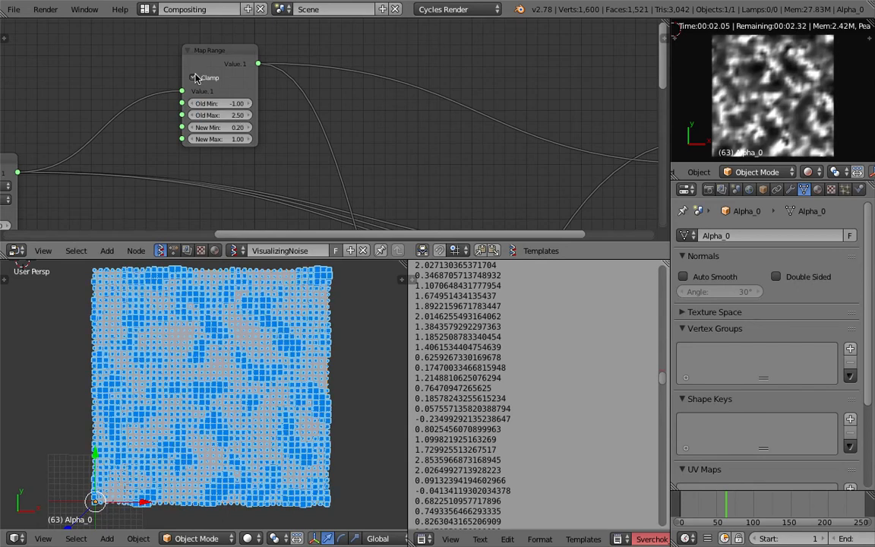
- Turn off Clamp on the Map Range node and save the file
{"action": "left_click", "coordinate": [194, 78]}
{"action": "middle_click_drag", "start_coordinate": [195, 78], "coordinate": [231, 81]}
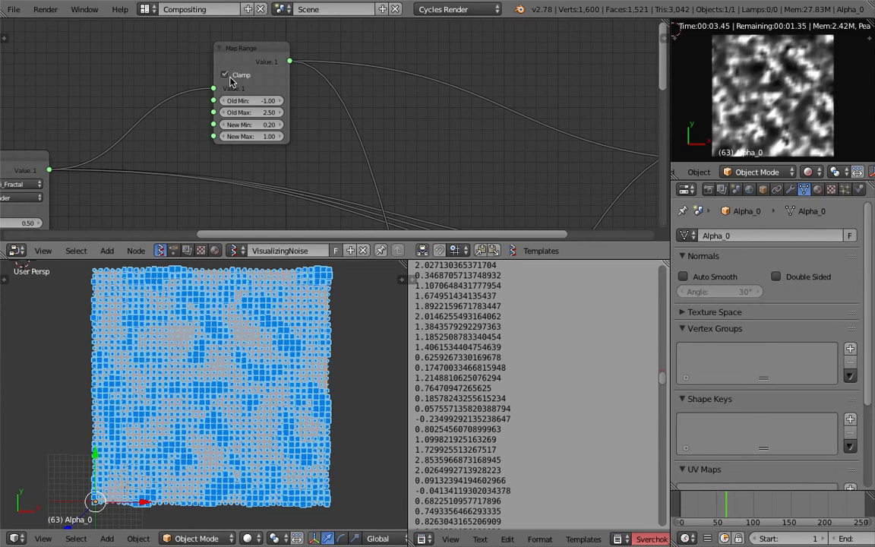
{"action": "left_click", "coordinate": [233, 77]}
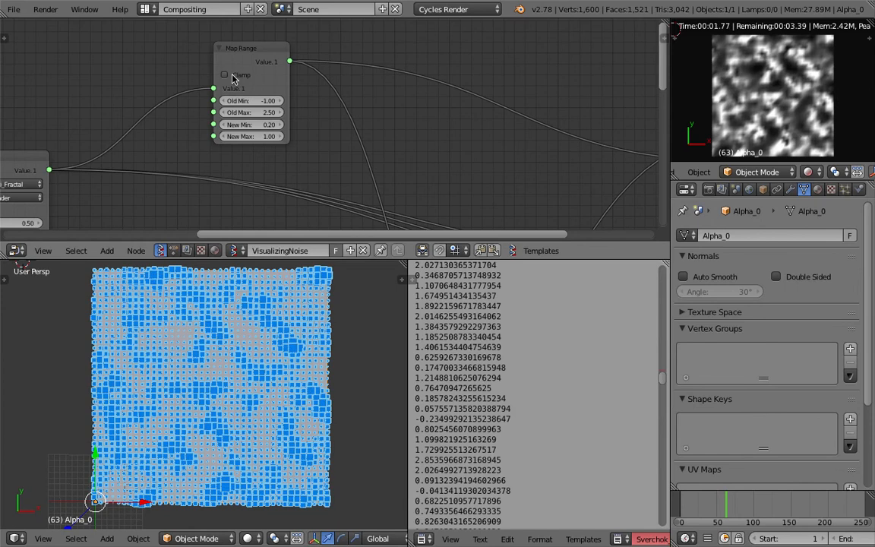
{"action": "middle_click_drag", "start_coordinate": [304, 456], "coordinate": [254, 393]}
{"action": "key", "text": "ctrl+s"}
{"action": "left_click", "coordinate": [243, 385]}
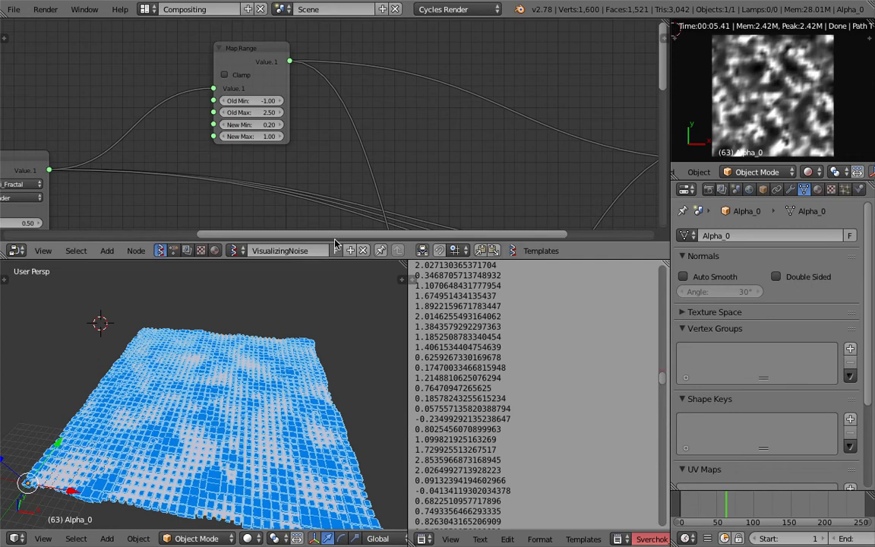
- Move the Viewer Draw node farther away from the Box and Matrix In nodes
{"action": "scroll", "coordinate": [362, 93], "scroll_direction": "down", "scroll_amount": 3}
{"action": "scroll", "coordinate": [372, 90], "scroll_direction": "down", "scroll_amount": 2}
{"action": "mouse_move", "coordinate": [445, 113]}
{"action": "middle_mouse_down"}
{"action": "mouse_move", "coordinate": [323, 83]}
{"action": "mouse_move", "coordinate": [346, 92]}
{"action": "mouse_move", "coordinate": [354, 75]}
{"action": "middle_mouse_up"}
{"action": "mouse_move", "coordinate": [398, 140]}
{"action": "left_mouse_down"}
{"action": "mouse_move", "coordinate": [486, 141]}
{"action": "mouse_move", "coordinate": [519, 159]}
{"action": "left_mouse_up"}
{"action": "scroll", "coordinate": [334, 75], "scroll_direction": "up", "scroll_amount": 2}
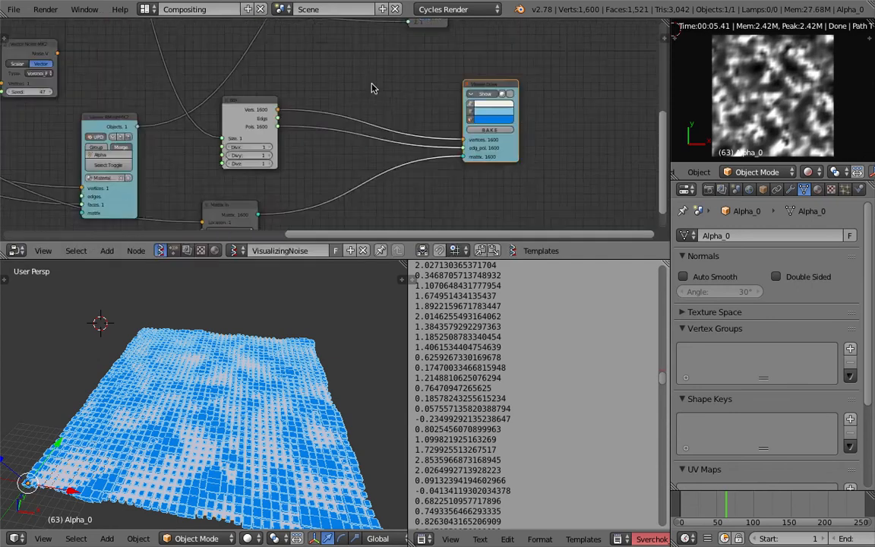
{"action": "scroll", "coordinate": [243, 340], "scroll_direction": "up", "scroll_amount": 2}
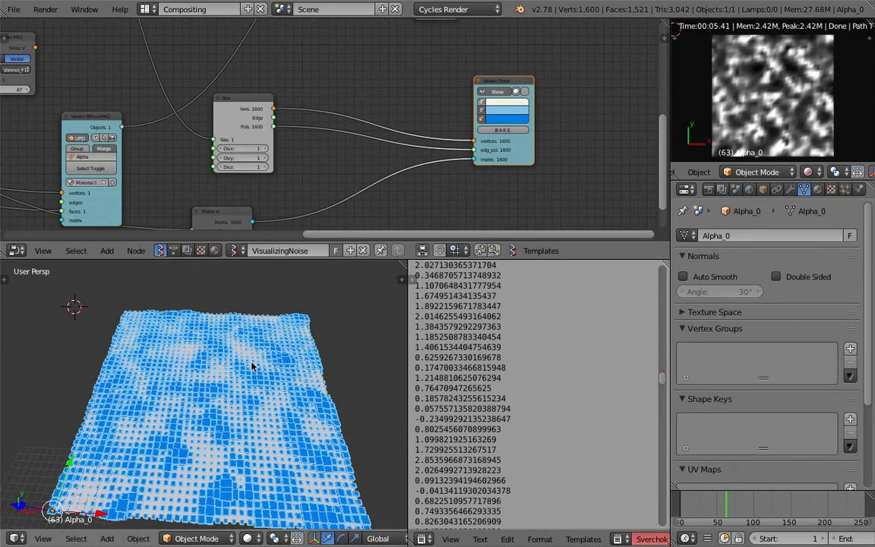
- Move the Vector Fractal node slightly farther from the Map Range node
{"action": "middle_click_drag", "start_coordinate": [238, 416], "coordinate": [277, 459]}
{"action": "scroll", "coordinate": [224, 464], "scroll_direction": "up", "scroll_amount": 4}
{"action": "scroll", "coordinate": [270, 451], "scroll_direction": "down", "scroll_amount": 4}
{"action": "scroll", "coordinate": [249, 70], "scroll_direction": "down", "scroll_amount": 6}
{"action": "middle_click_drag", "start_coordinate": [249, 67], "coordinate": [304, 164]}
{"action": "middle_click_drag", "start_coordinate": [176, 36], "coordinate": [218, 79]}
{"action": "scroll", "coordinate": [218, 79], "scroll_direction": "up", "scroll_amount": 3}
{"action": "left_click_drag", "start_coordinate": [195, 70], "coordinate": [175, 53]}
{"action": "middle_click_drag", "start_coordinate": [193, 95], "coordinate": [287, 111]}
- Set the Vector Fractal node's fractal type to Hetero_Terrain
{"action": "scroll", "coordinate": [235, 111], "scroll_direction": "up", "scroll_amount": 2}
{"action": "left_click", "coordinate": [164, 129]}
{"action": "middle_click_drag", "start_coordinate": [164, 129], "coordinate": [263, 107]}
{"action": "left_click", "coordinate": [262, 106]}
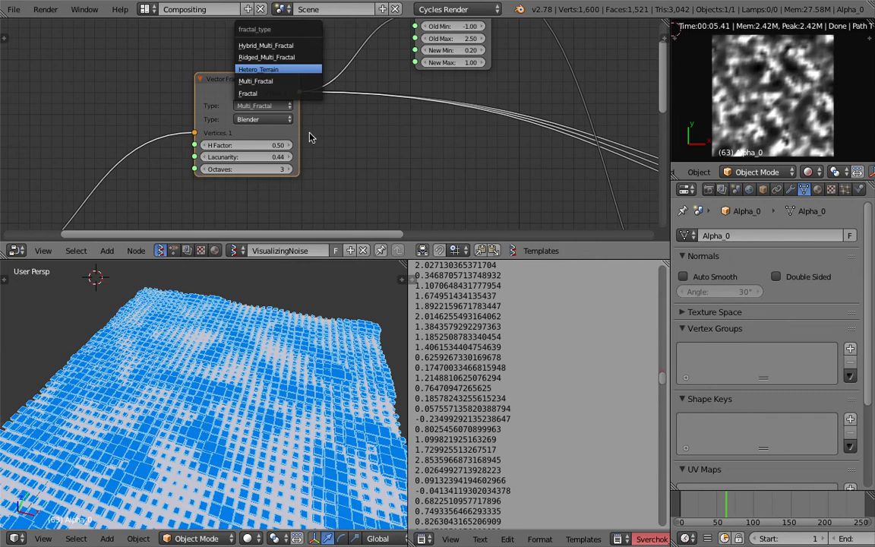
{"action": "key", "text": "Return"}
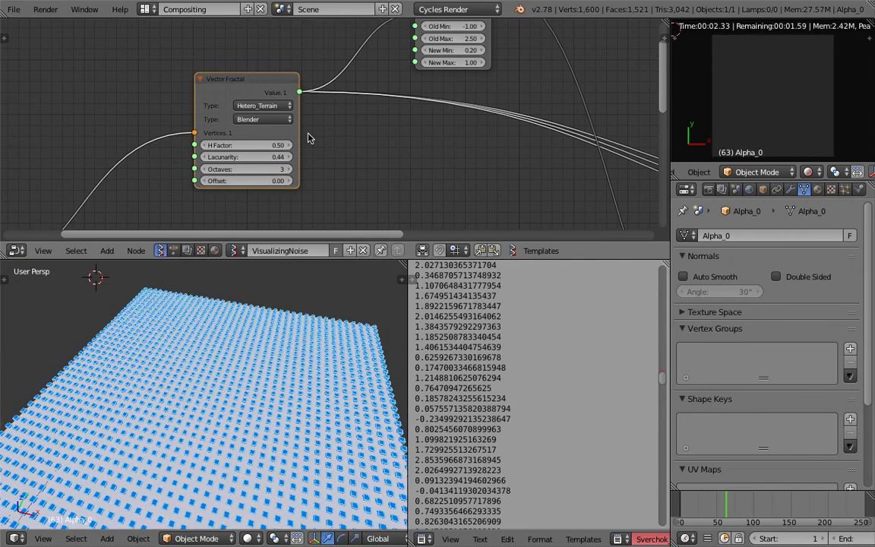
- Set the Vector Fractal node's fractal type to Fractal and its noise type to Voronoi_F1
{"action": "scroll", "coordinate": [308, 137], "scroll_direction": "down", "scroll_amount": 1}
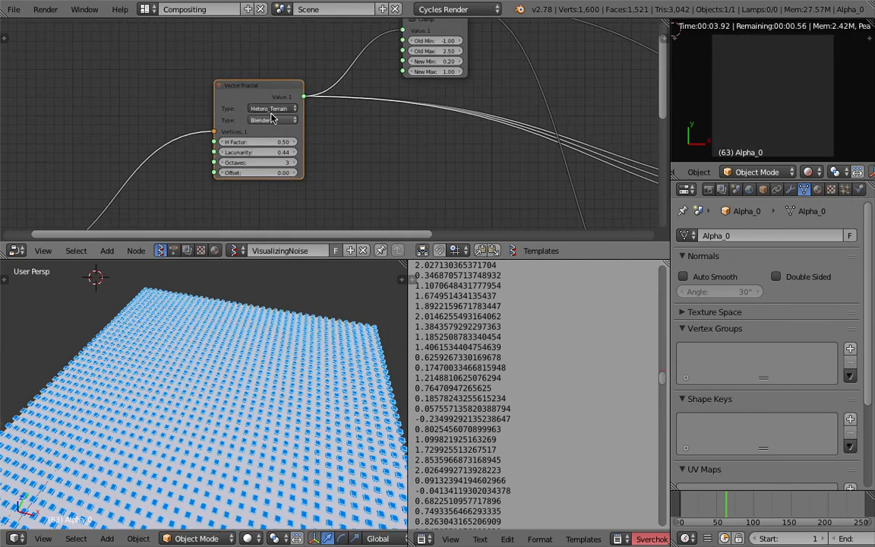
{"action": "left_click", "coordinate": [270, 112]}
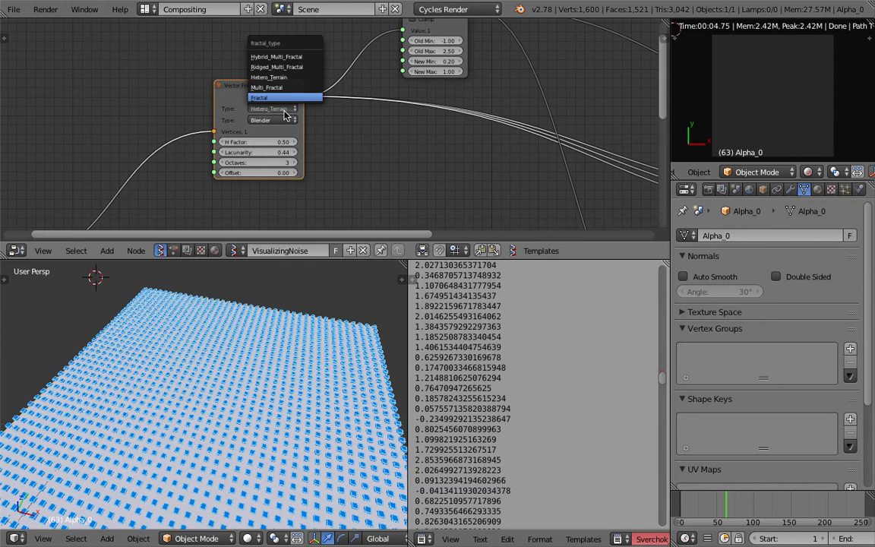
{"action": "left_click", "coordinate": [281, 118]}
{"action": "left_click", "coordinate": [281, 121]}
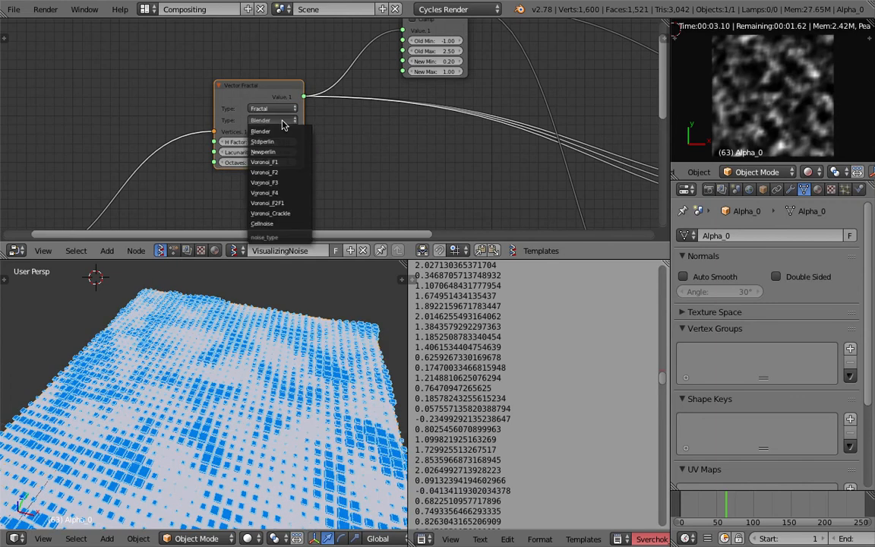
{"action": "left_click", "coordinate": [307, 152]}
{"action": "middle_click_drag", "start_coordinate": [293, 327], "coordinate": [279, 422]}
{"action": "scroll", "coordinate": [279, 422], "scroll_direction": "up", "scroll_amount": 3}
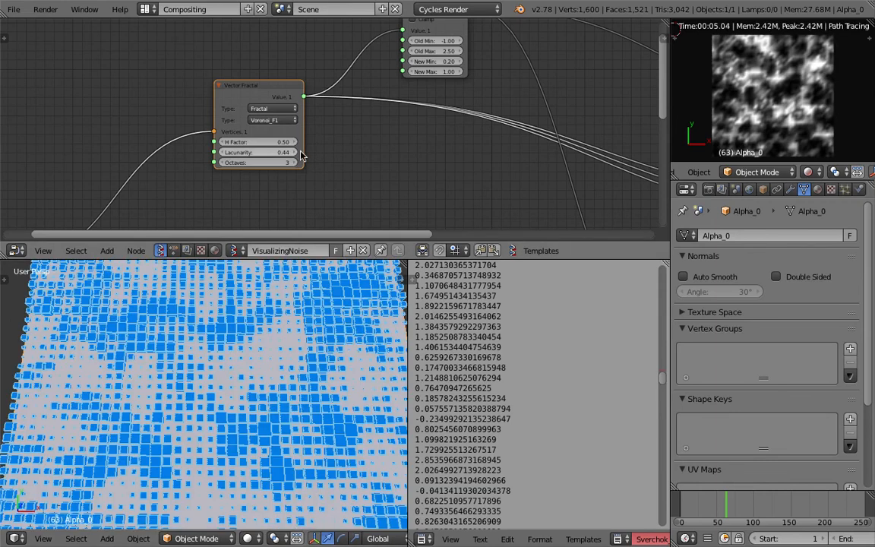
- Set the Map Range node's Old Max to 2
{"action": "middle_click_drag", "start_coordinate": [301, 156], "coordinate": [167, 204]}
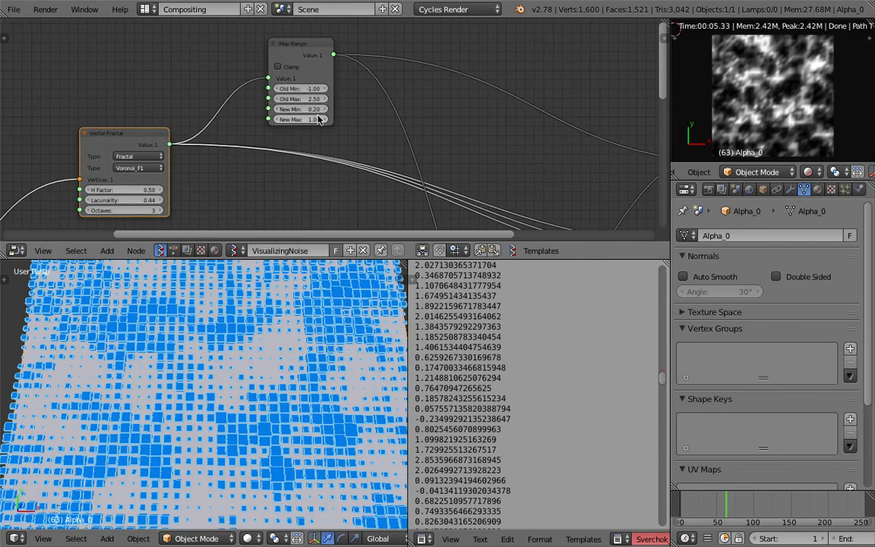
{"action": "left_click", "coordinate": [300, 98]}
{"action": "type", "text": "2"}
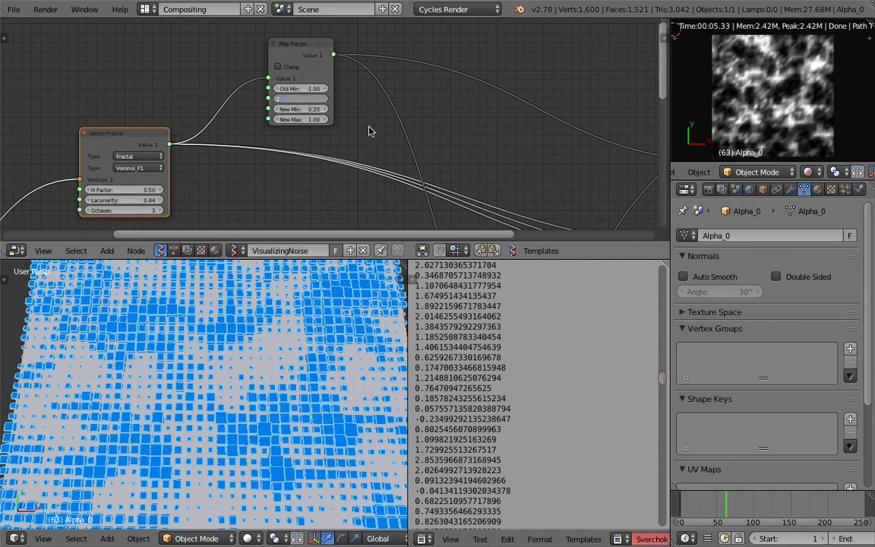
{"action": "key", "text": "Return"}
- Set the Vector Fractal node's noise type to Cellnoise and view the whole box grid in the 3D view
{"action": "middle_click_drag", "start_coordinate": [203, 152], "coordinate": [210, 119]}
{"action": "left_click", "coordinate": [149, 136]}
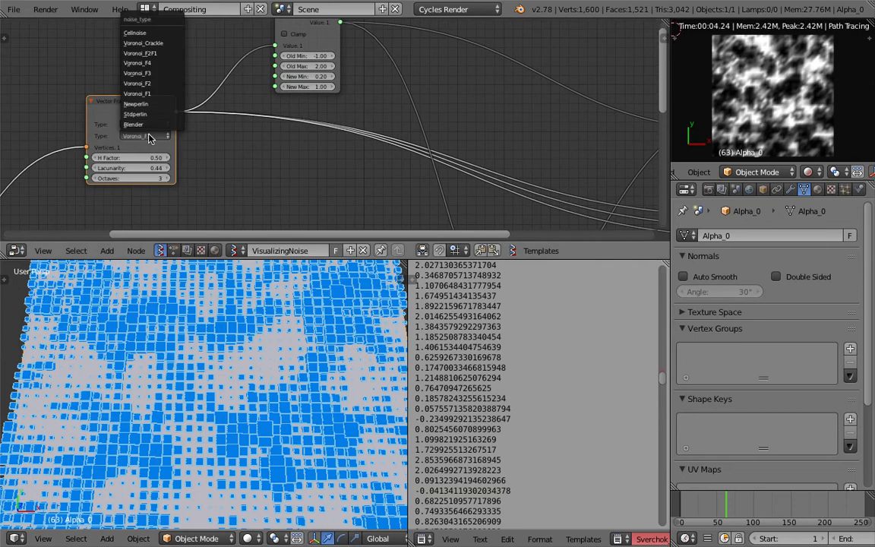
{"action": "left_click", "coordinate": [142, 32]}
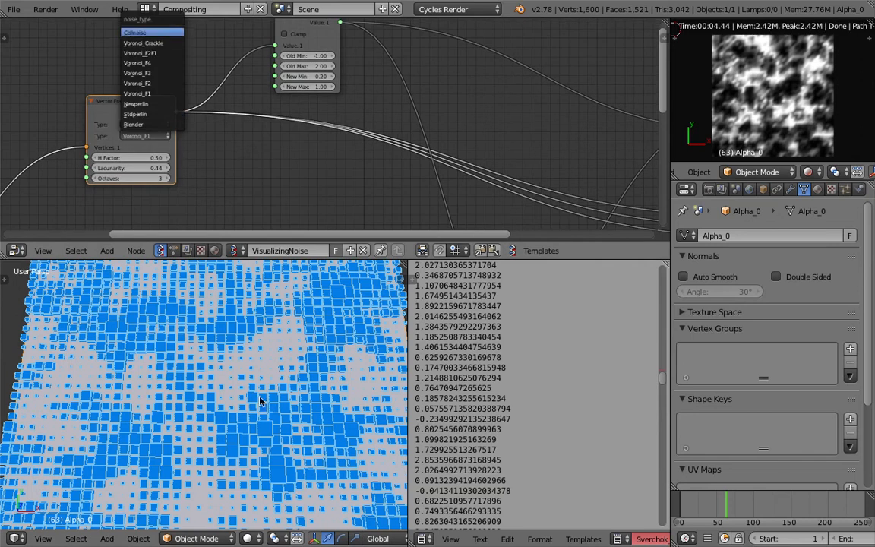
{"action": "scroll", "coordinate": [307, 400], "scroll_direction": "down", "scroll_amount": 4}
{"action": "middle_click_drag", "start_coordinate": [307, 401], "coordinate": [170, 395]}
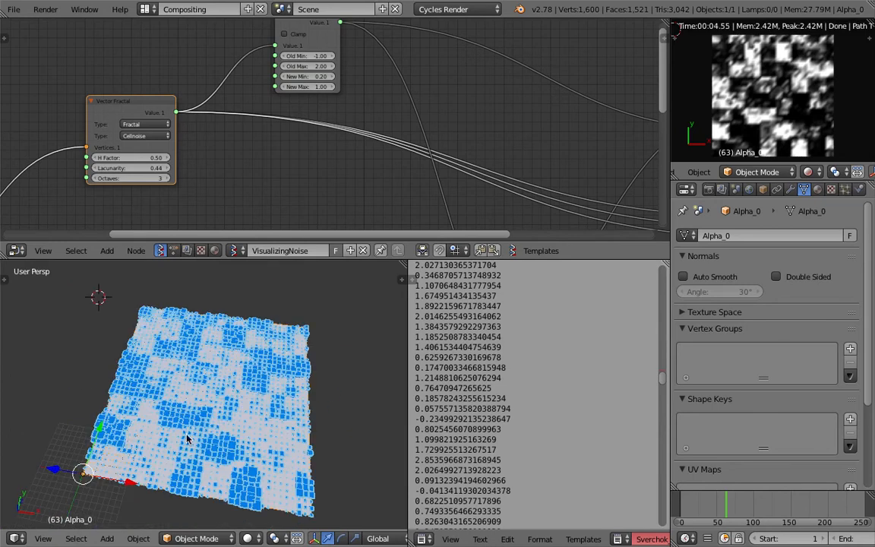
- Rearrange the Vector Fractal and Vector Noise nodes so the noise node sits just below the fractal node
{"action": "scroll", "coordinate": [320, 216], "scroll_direction": "down", "scroll_amount": 2}
{"action": "scroll", "coordinate": [321, 216], "scroll_direction": "down", "scroll_amount": 3}
{"action": "middle_click_drag", "start_coordinate": [320, 215], "coordinate": [266, 99]}
{"action": "scroll", "coordinate": [362, 159], "scroll_direction": "up", "scroll_amount": 3}
{"action": "left_click_drag", "start_coordinate": [234, 96], "coordinate": [197, 61]}
{"action": "middle_click_drag", "start_coordinate": [230, 99], "coordinate": [290, 155]}
{"action": "scroll", "coordinate": [284, 151], "scroll_direction": "down", "scroll_amount": 2}
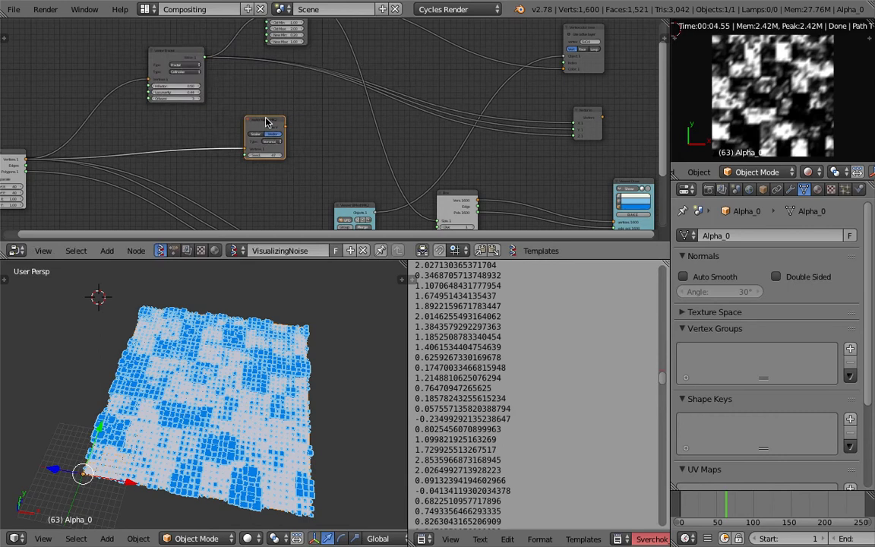
{"action": "left_click_drag", "start_coordinate": [266, 121], "coordinate": [243, 117]}
{"action": "left_click_drag", "start_coordinate": [166, 57], "coordinate": [181, 40]}
{"action": "left_click_drag", "start_coordinate": [248, 115], "coordinate": [200, 112]}
- Save the Blender file over its existing version
{"action": "scroll", "coordinate": [175, 112], "scroll_direction": "up", "scroll_amount": 2}
{"action": "middle_click_drag", "start_coordinate": [175, 119], "coordinate": [163, 134]}
{"action": "key", "text": "ctrl+s"}
{"action": "left_click", "coordinate": [164, 137]}
- Connect the Vector Noise node's output to the color input of the vertex color node, replacing the fractal-driven link
{"action": "middle_click_drag", "start_coordinate": [245, 129], "coordinate": [196, 125]}
{"action": "scroll", "coordinate": [226, 137], "scroll_direction": "down", "scroll_amount": 3}
{"action": "middle_click_drag", "start_coordinate": [281, 128], "coordinate": [227, 125]}
{"action": "left_click_drag", "start_coordinate": [92, 118], "coordinate": [412, 74]}
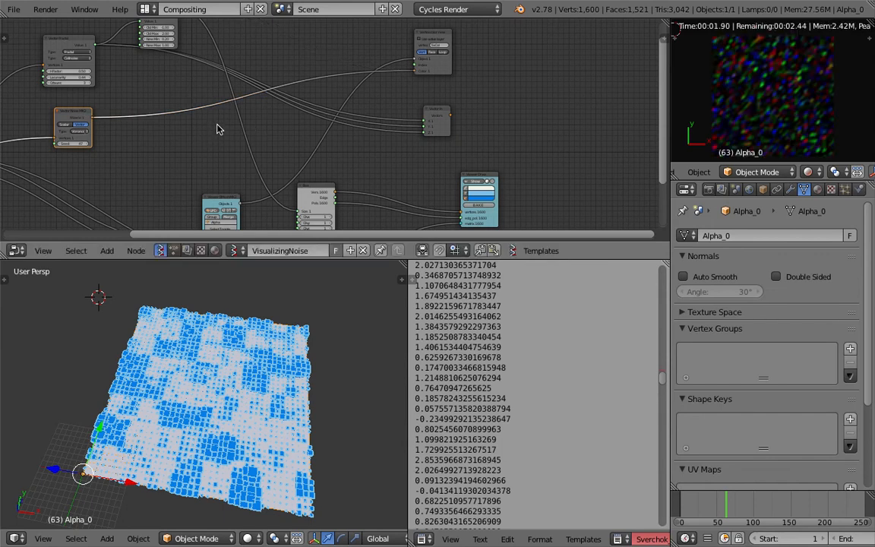
- Switch the Vector Noise node's output mode to Scalar
{"action": "left_click_drag", "start_coordinate": [119, 130], "coordinate": [195, 164]}
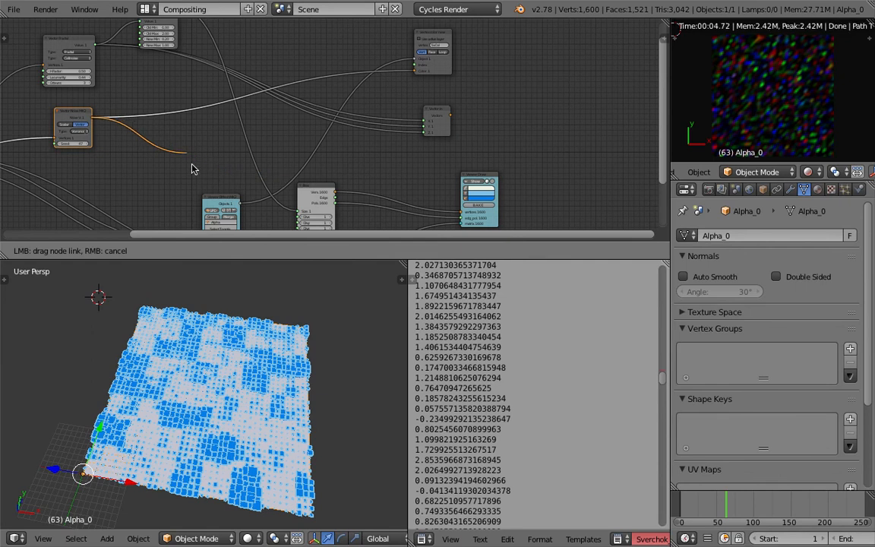
{"action": "left_click_drag", "start_coordinate": [192, 167], "coordinate": [193, 165]}
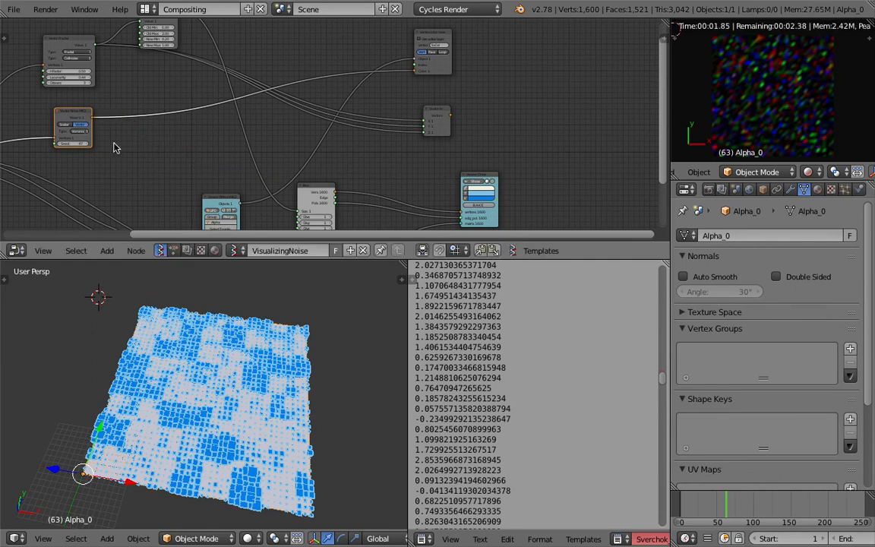
{"action": "left_click", "coordinate": [67, 124]}
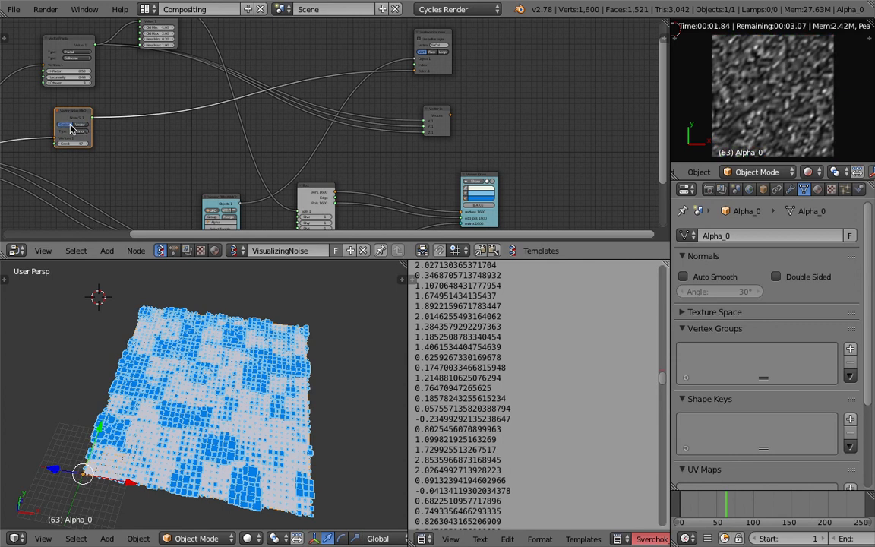
- Link the Vector Noise MK2 node's noise output to the Box node's Size input
{"action": "left_click_drag", "start_coordinate": [94, 120], "coordinate": [140, 146]}
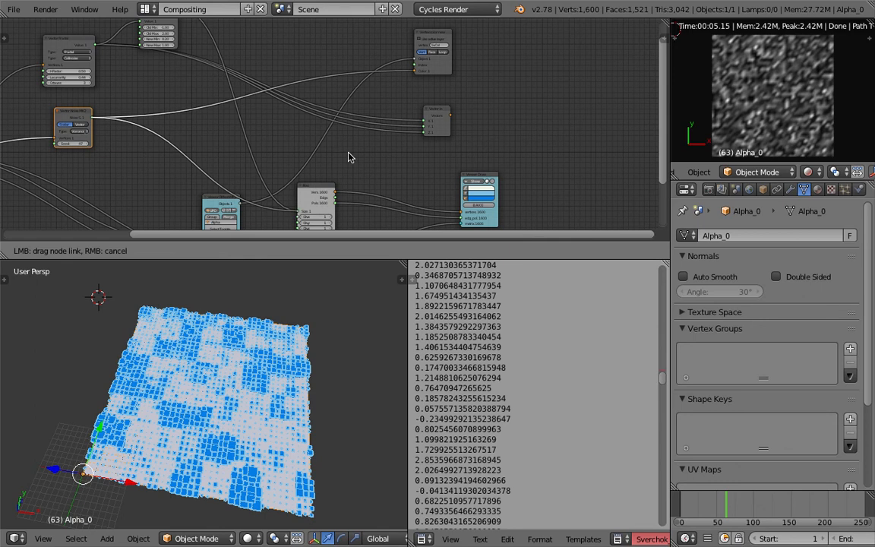
{"action": "middle_click_drag", "start_coordinate": [348, 153], "coordinate": [443, 109]}
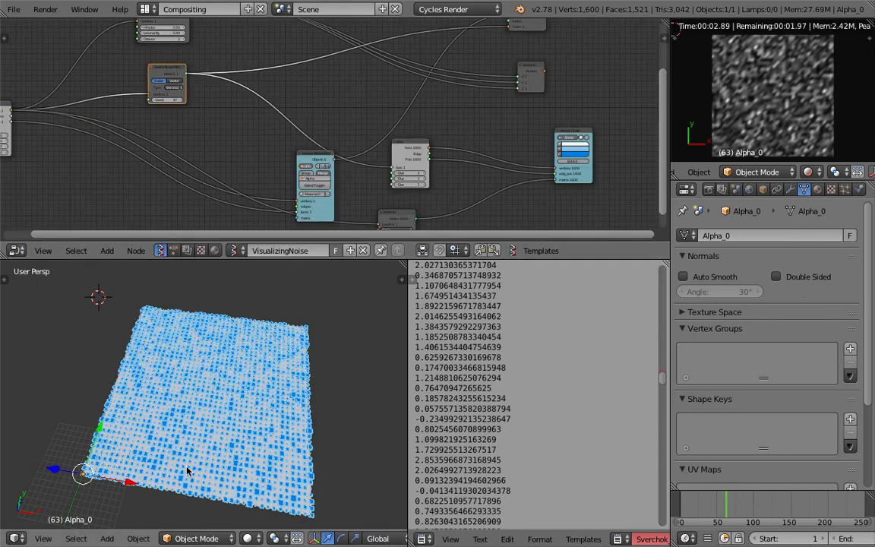
{"action": "middle_click_drag", "start_coordinate": [187, 470], "coordinate": [220, 250]}
{"action": "scroll", "coordinate": [230, 171], "scroll_direction": "up", "scroll_amount": 3}
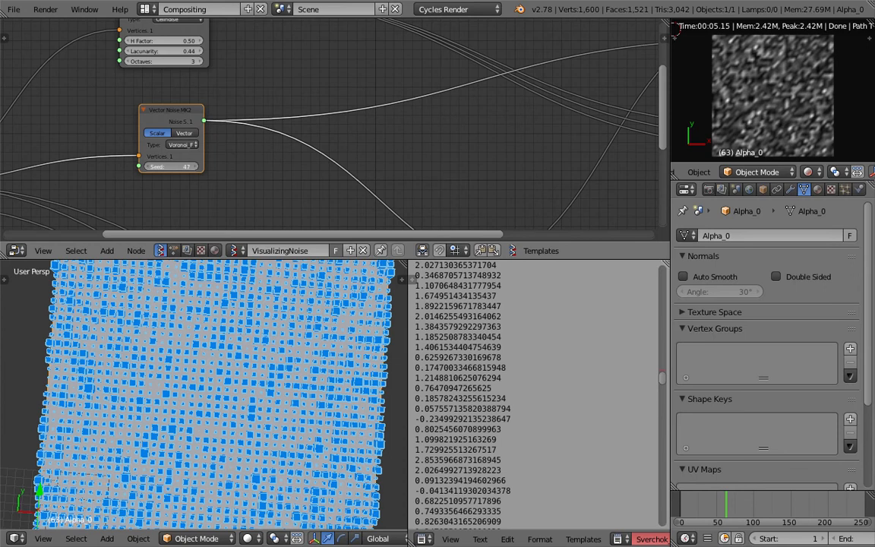
- Set the Vector Noise MK2 node's seed to 74 and its noise type to Stdperlin
{"action": "left_click_drag", "start_coordinate": [171, 166], "coordinate": [179, 166]}
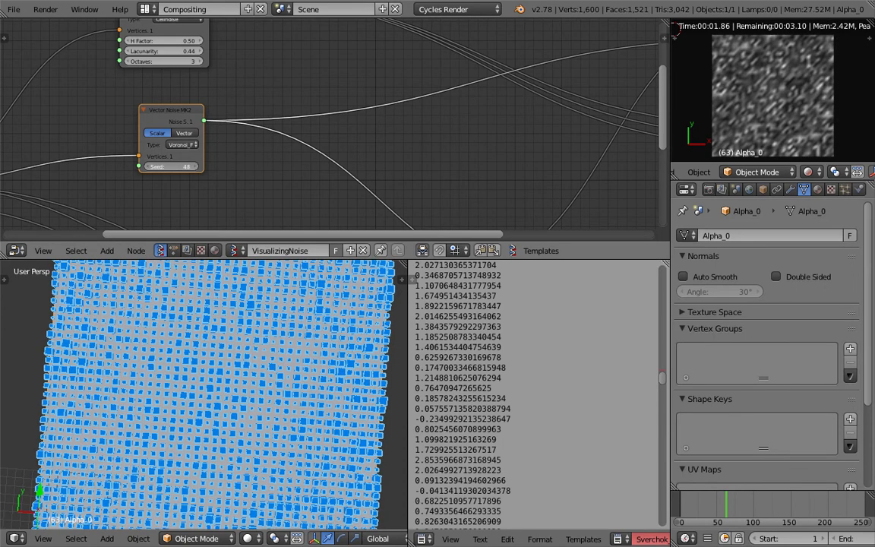
{"action": "left_click_drag", "start_coordinate": [183, 166], "coordinate": [202, 166]}
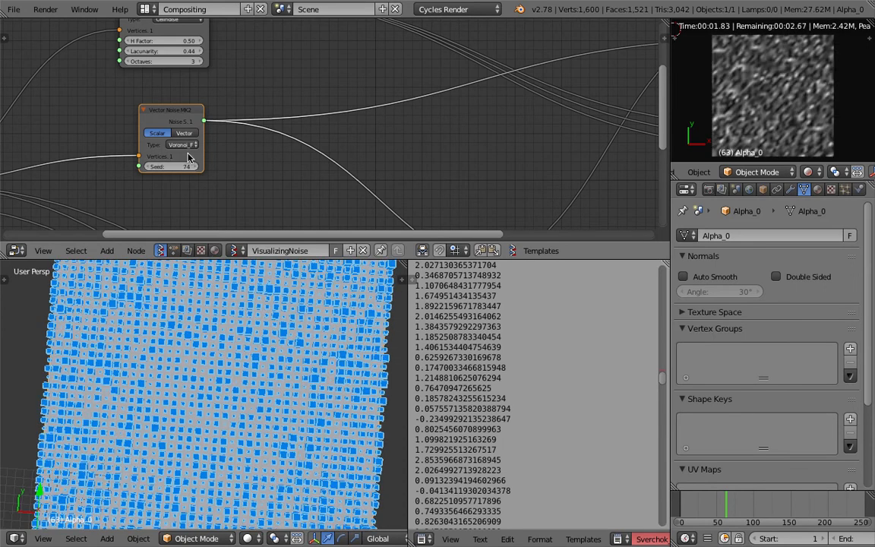
{"action": "left_click", "coordinate": [183, 145]}
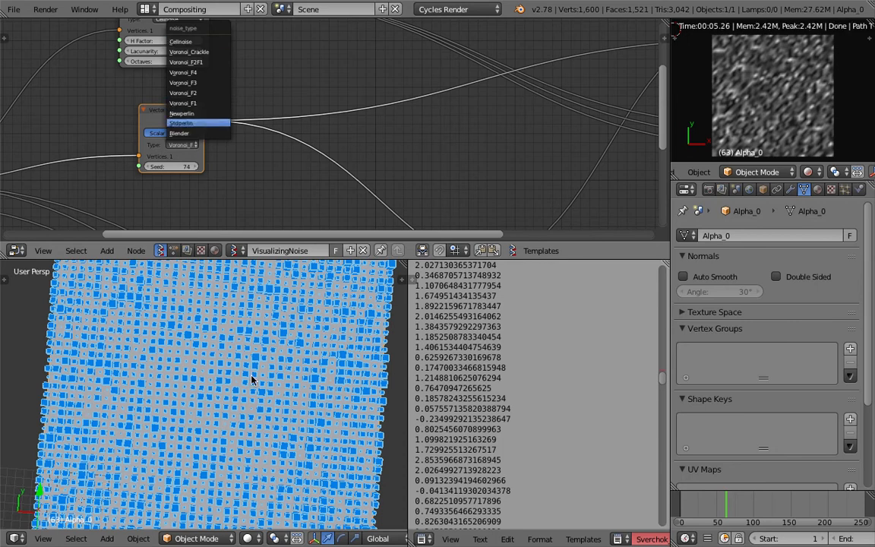
{"action": "key", "text": "Return"}
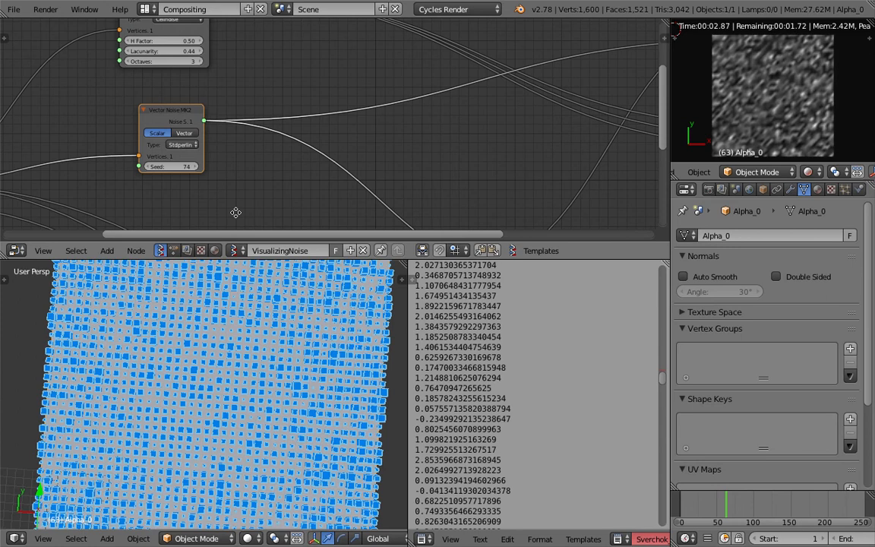
- Save the project over the existing .blend file
{"action": "middle_click_drag", "start_coordinate": [236, 213], "coordinate": [296, 189]}
{"action": "key", "text": "ctrl+s"}
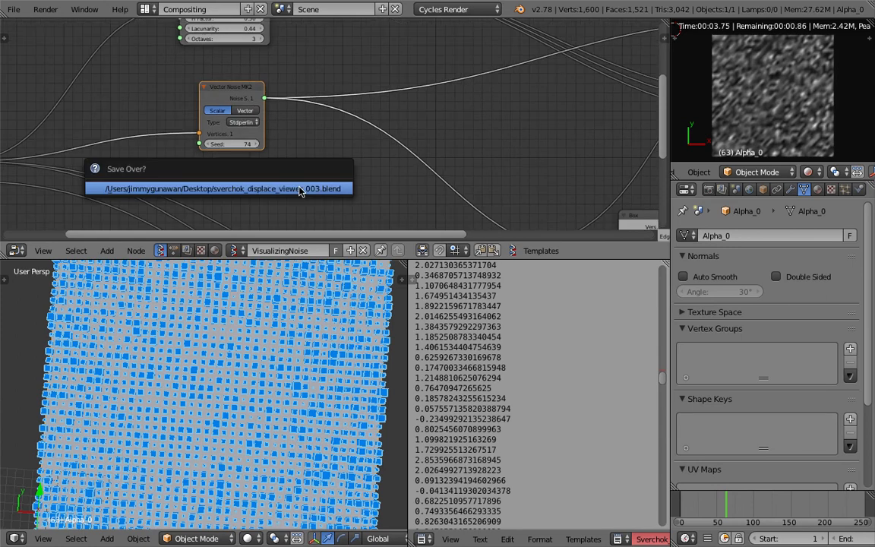
{"action": "left_click", "coordinate": [300, 192]}
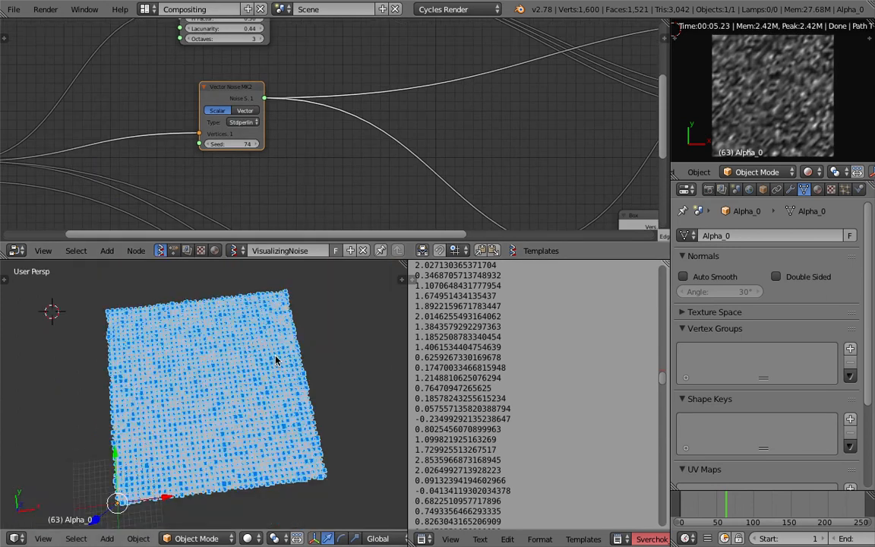
- Add a Vector Math MK2 node just below the Vector Noise MK2 node
{"action": "middle_click_drag", "start_coordinate": [276, 361], "coordinate": [247, 359]}
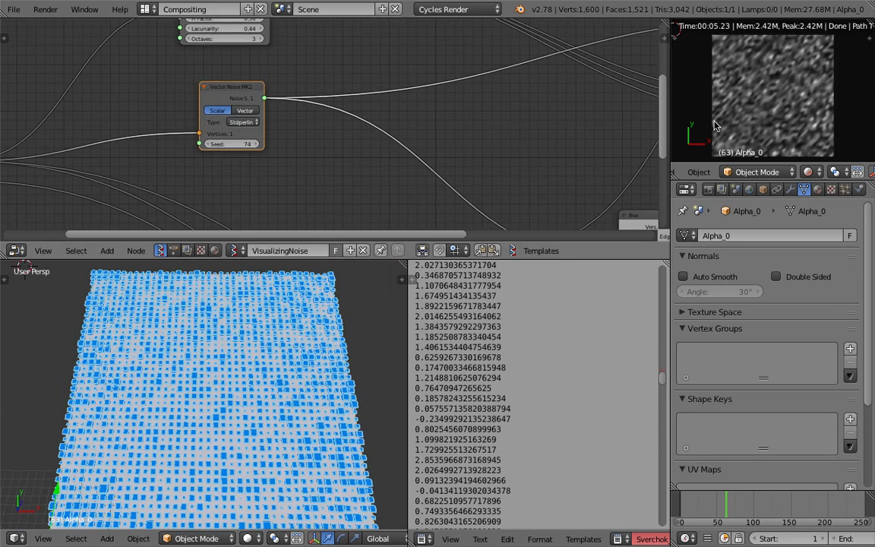
{"action": "scroll", "coordinate": [757, 100], "scroll_direction": "down", "scroll_amount": 2}
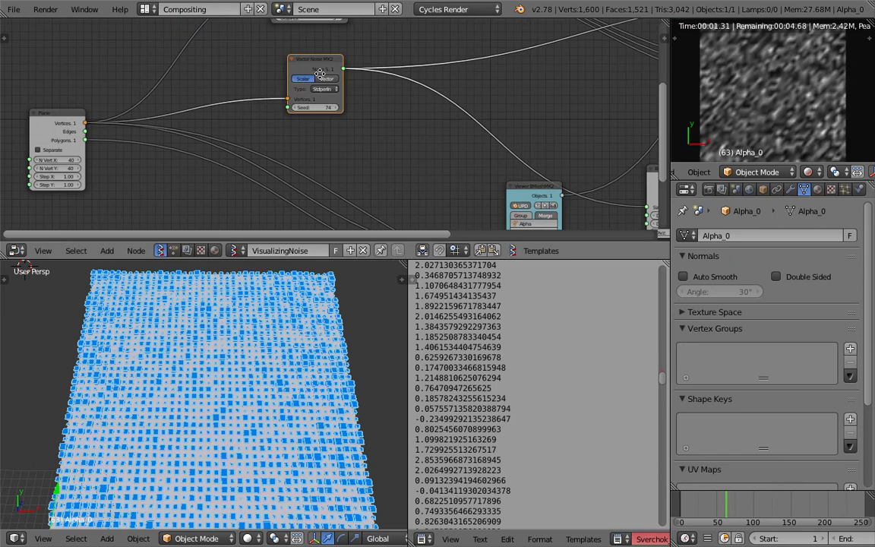
{"action": "left_click_drag", "start_coordinate": [320, 74], "coordinate": [347, 65]}
{"action": "middle_click_drag", "start_coordinate": [387, 145], "coordinate": [376, 162]}
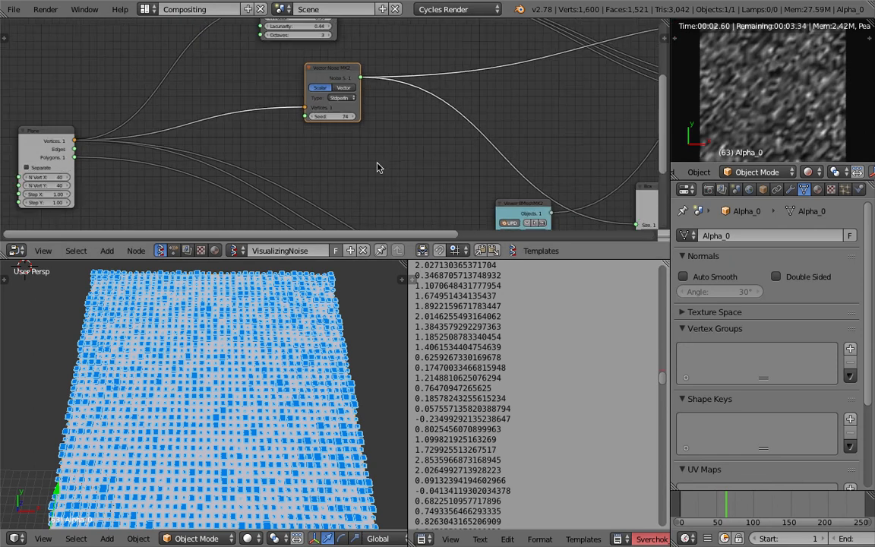
{"action": "key", "text": "alt+space"}
{"action": "type", "text": "vecto"}
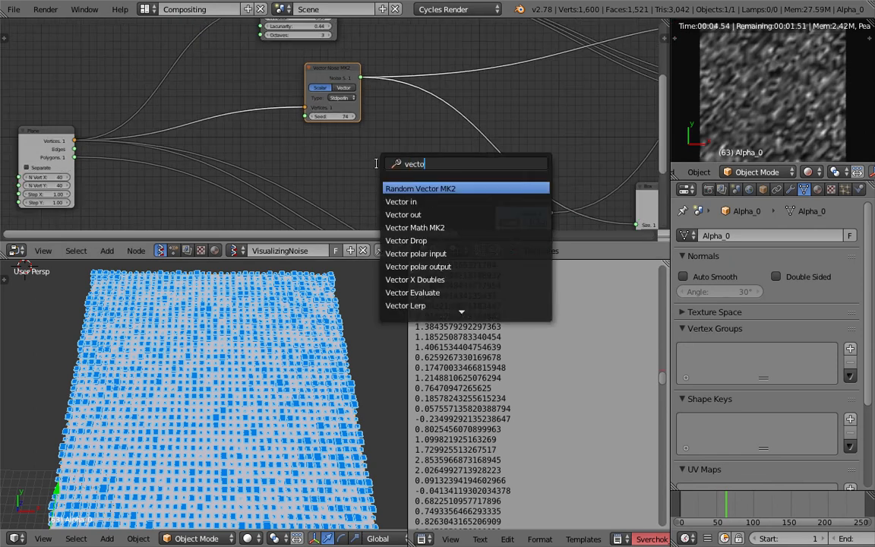
{"action": "type", "text": "r ma"}
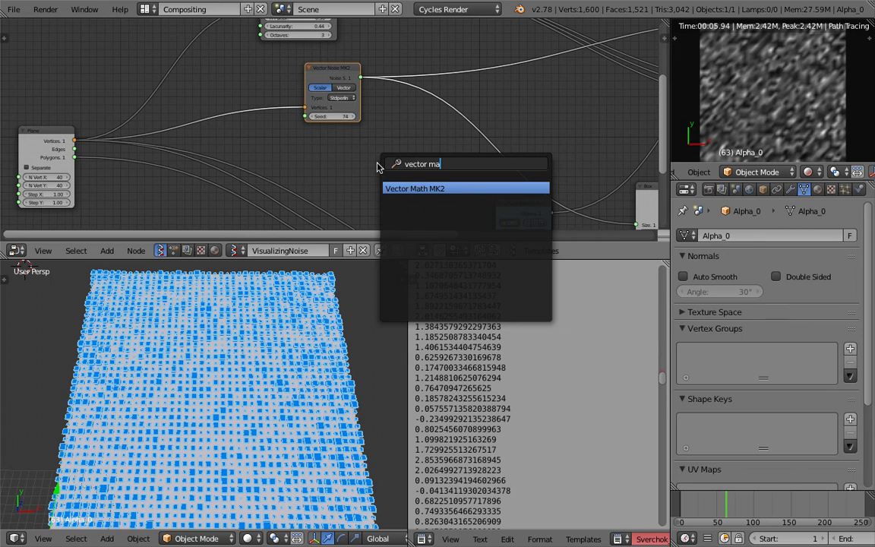
{"action": "key", "text": "Return"}
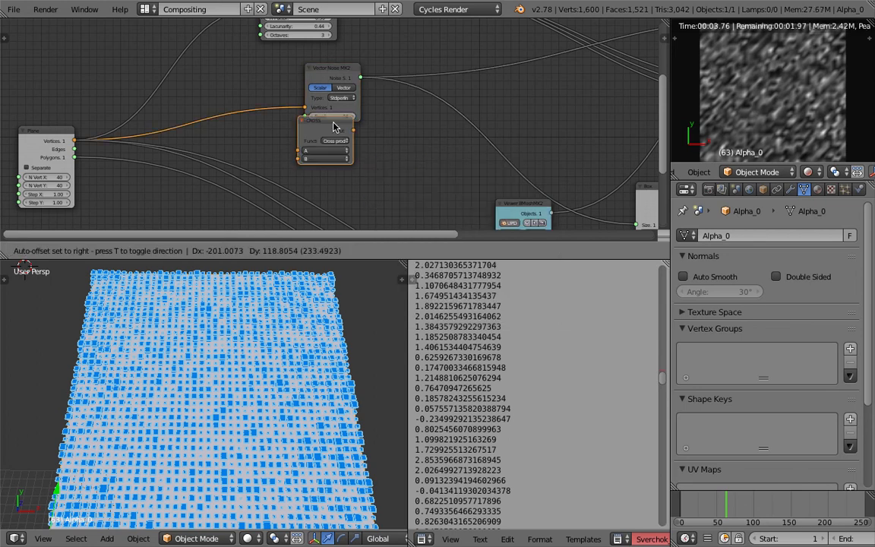
{"action": "left_click", "coordinate": [395, 156]}
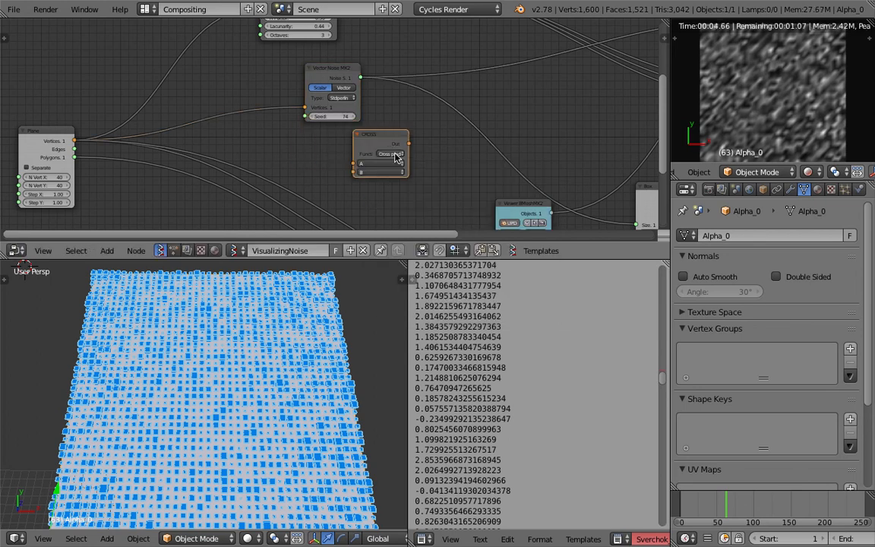
- Set the Vector Math node's function to Multiply Scalar and insert it between the Plane's vertices output and the Vector Noise MK2 node
{"action": "left_click", "coordinate": [390, 154]}
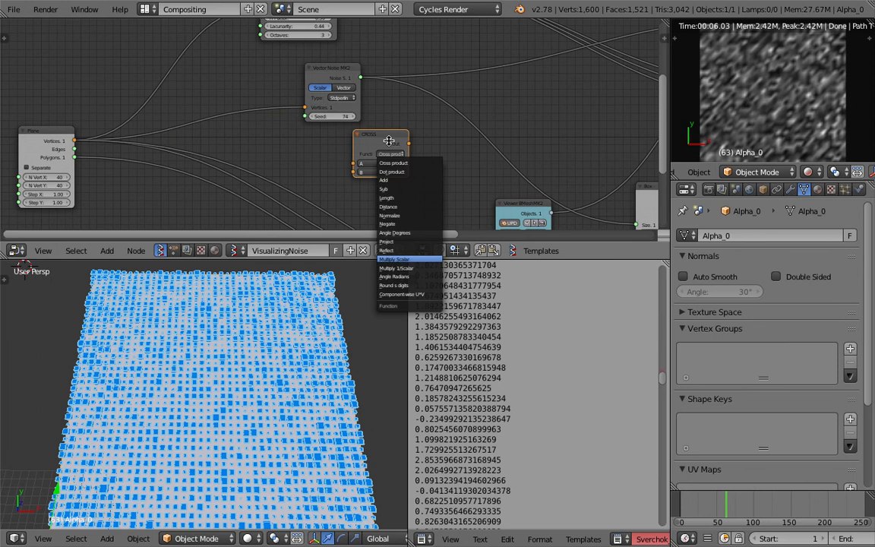
{"action": "key", "text": "Return"}
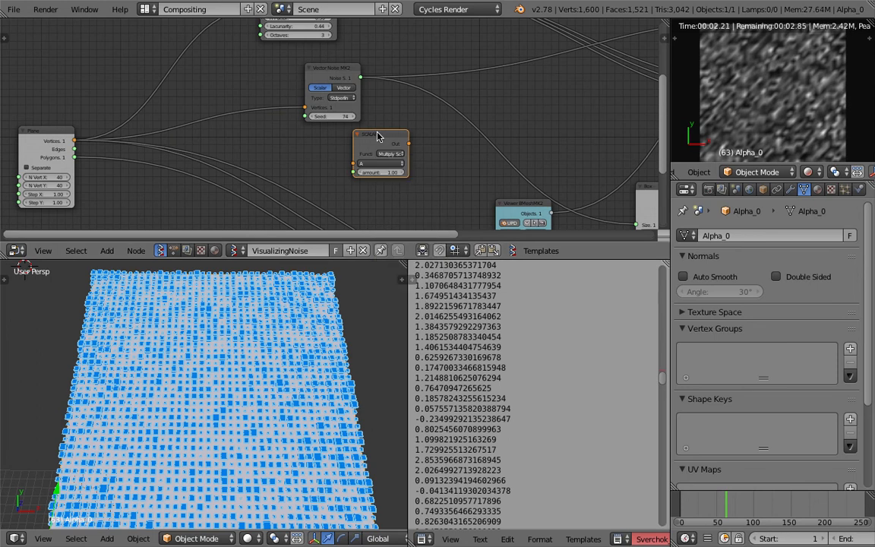
{"action": "left_click_drag", "start_coordinate": [378, 136], "coordinate": [222, 108]}
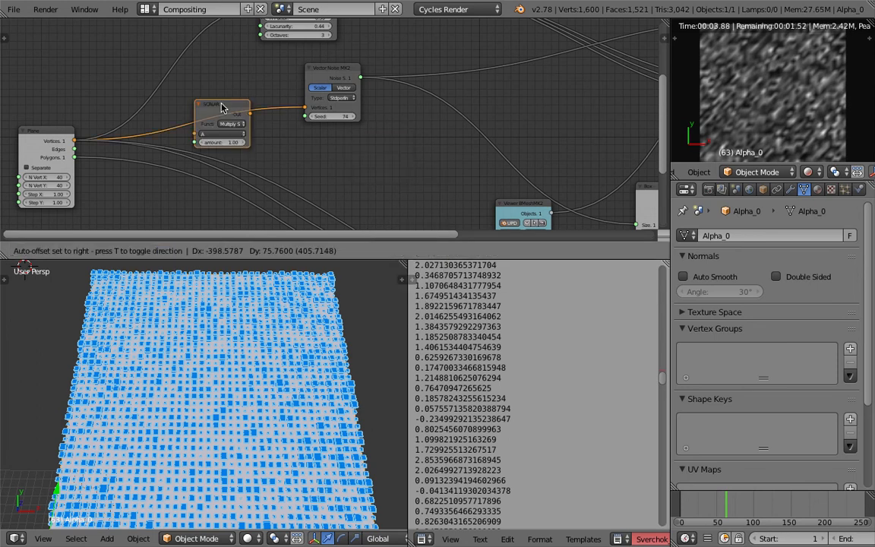
{"action": "left_click_drag", "start_coordinate": [222, 108], "coordinate": [222, 108]}
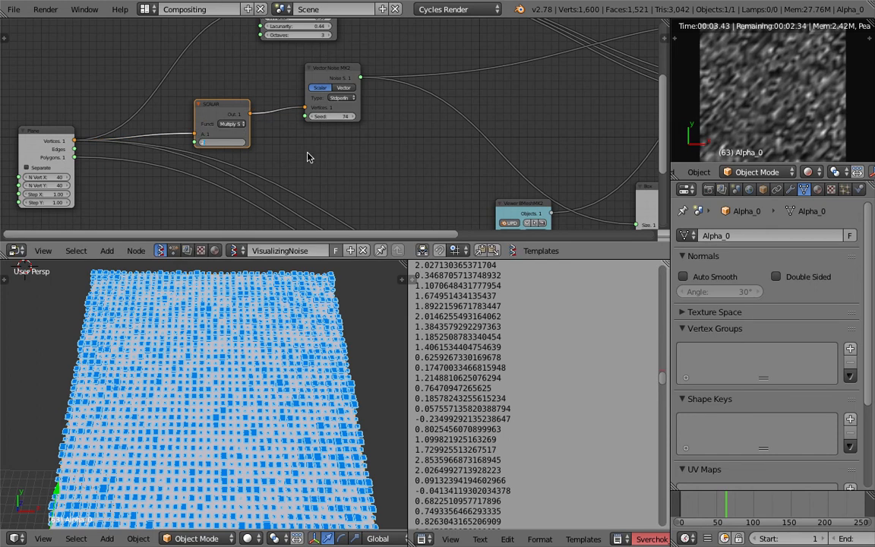
- Try amounts of 2 and 10 on the Multiply Scalar node
{"action": "key", "text": "Return"}
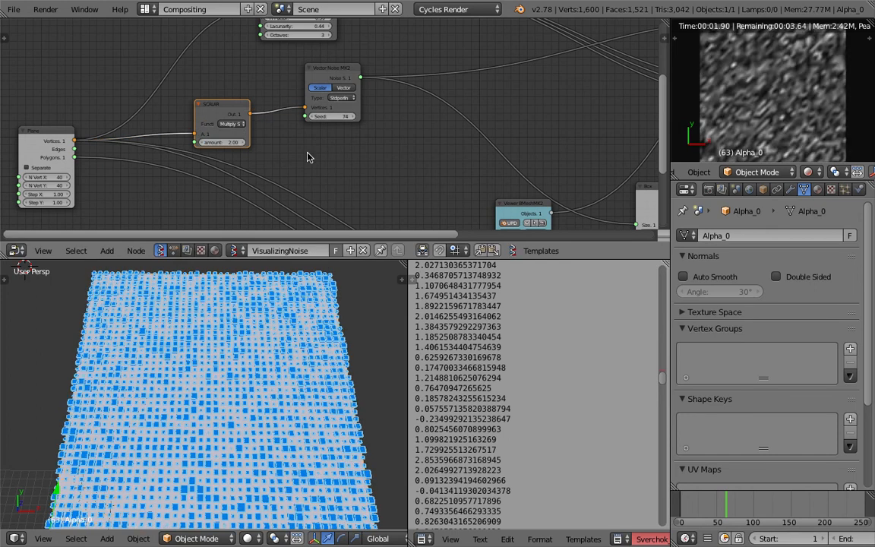
{"action": "left_click", "coordinate": [238, 143]}
{"action": "type", "text": "10"}
{"action": "key", "text": "Return"}
- Set the Multiply Scalar node's amount to 0.2
{"action": "left_click", "coordinate": [236, 140]}
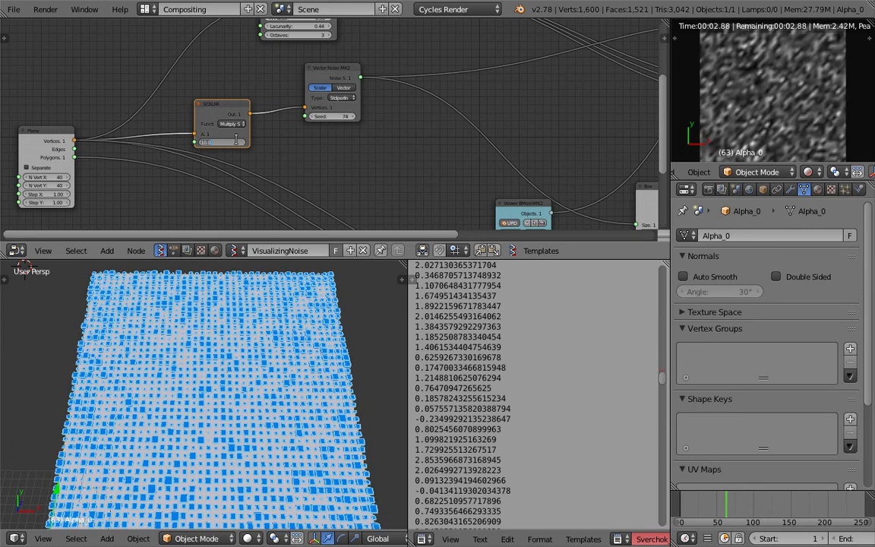
{"action": "type", "text": "2"}
{"action": "key", "text": "Return"}
{"action": "key", "text": "Return"}
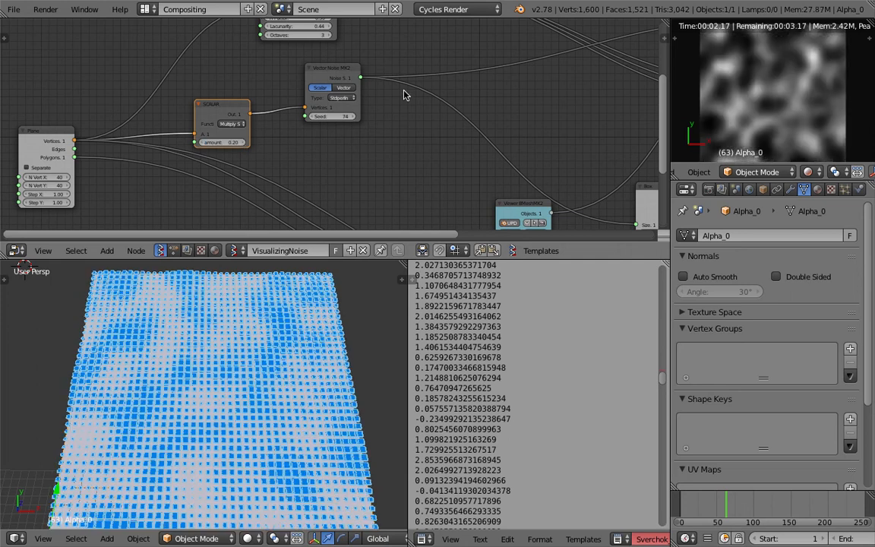
- Change the Vector Noise MK2 node's seed to 103
{"action": "scroll", "coordinate": [245, 449], "scroll_direction": "down", "scroll_amount": 1}
{"action": "middle_click_drag", "start_coordinate": [244, 449], "coordinate": [339, 183]}
{"action": "scroll", "coordinate": [334, 152], "scroll_direction": "up", "scroll_amount": 2}
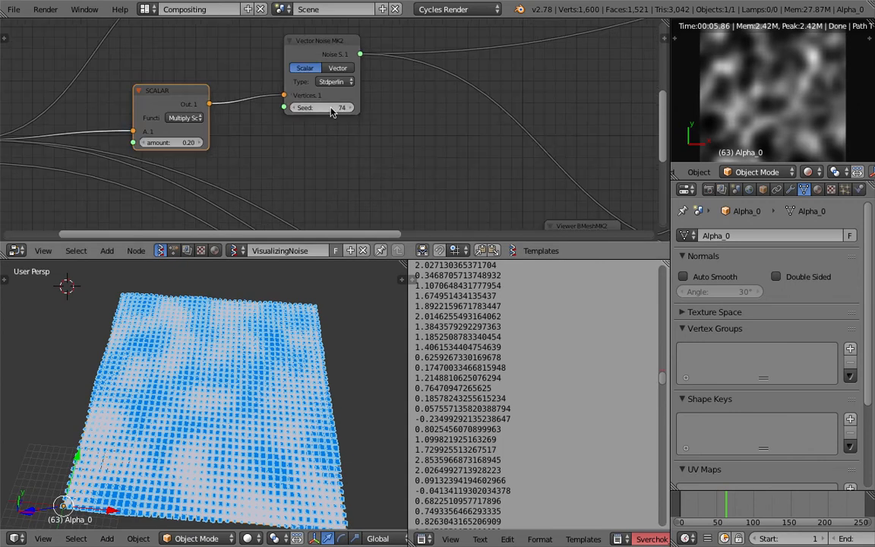
{"action": "left_click_drag", "start_coordinate": [331, 108], "coordinate": [338, 108]}
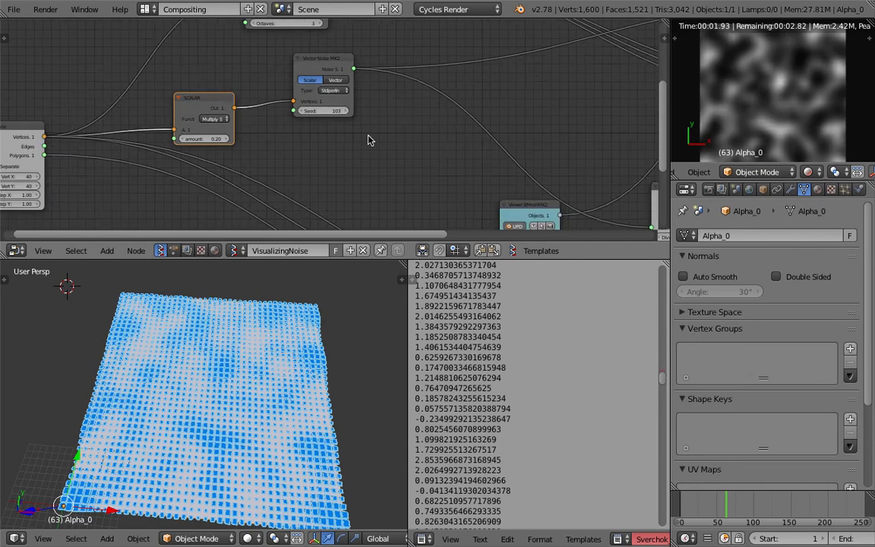
- Duplicate the Map Range node and insert the copy on the link from Vector Noise MK2 to the vertex color node's Color input
{"action": "middle_click_drag", "start_coordinate": [368, 140], "coordinate": [299, 171]}
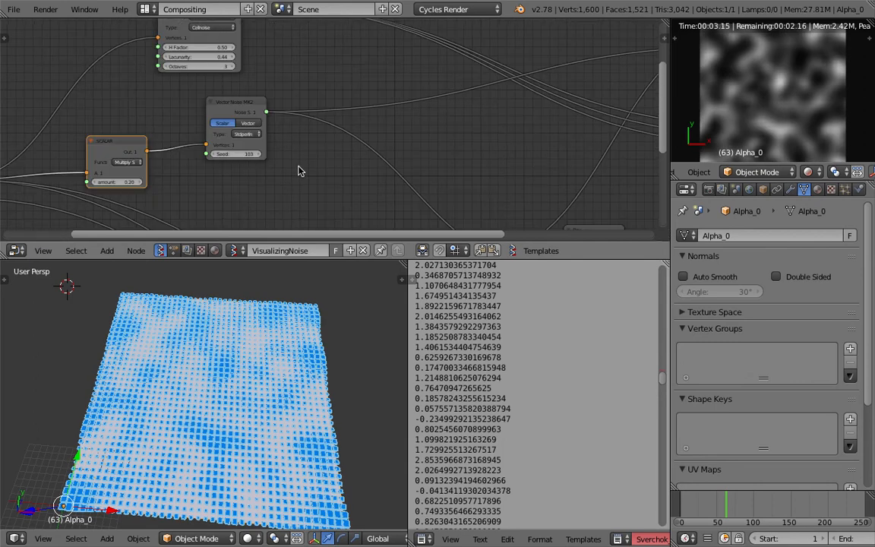
{"action": "scroll", "coordinate": [290, 82], "scroll_direction": "down", "scroll_amount": 3}
{"action": "middle_click_drag", "start_coordinate": [290, 82], "coordinate": [228, 135]}
{"action": "left_click_drag", "start_coordinate": [278, 37], "coordinate": [269, 31]}
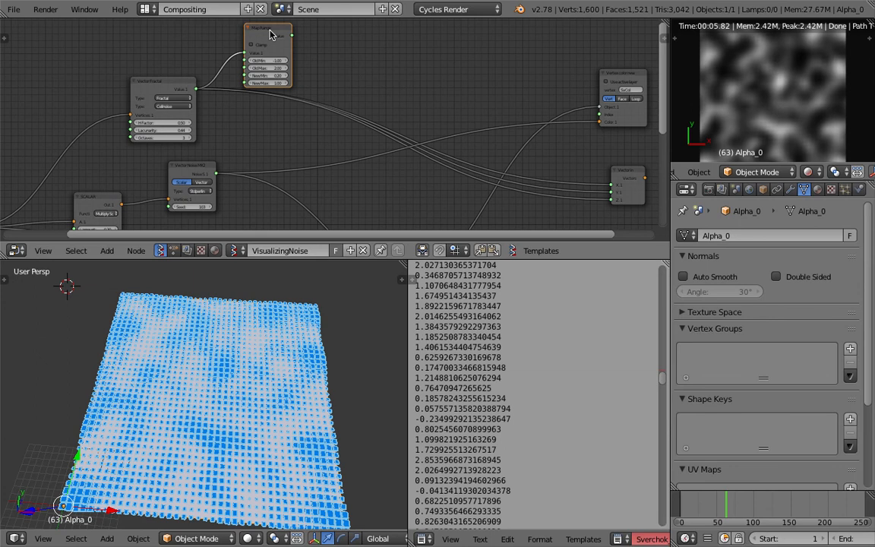
{"action": "key", "text": "shift+d"}
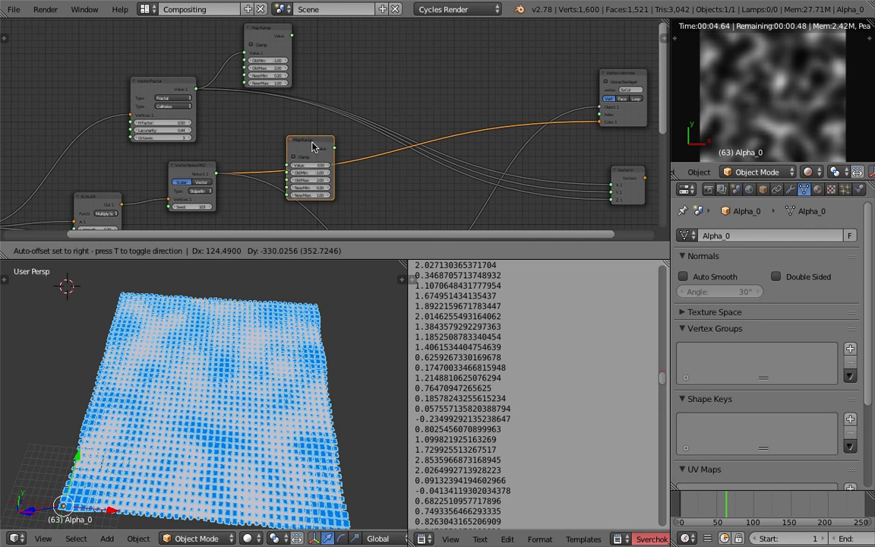
{"action": "left_click", "coordinate": [312, 146]}
- Link the duplicated Map Range node's value output to the Box node's Size input
{"action": "middle_click_drag", "start_coordinate": [283, 108], "coordinate": [244, 42]}
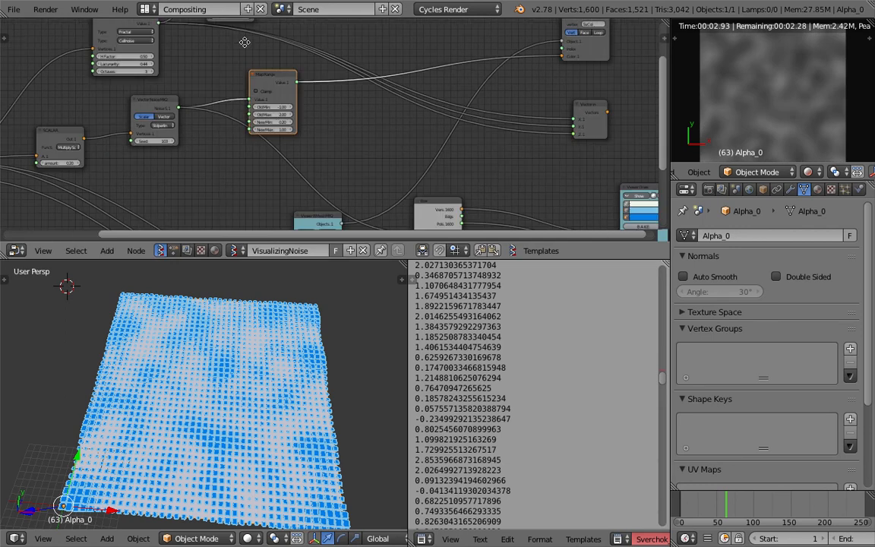
{"action": "scroll", "coordinate": [282, 74], "scroll_direction": "down", "scroll_amount": 1}
{"action": "left_click_drag", "start_coordinate": [297, 85], "coordinate": [368, 197]}
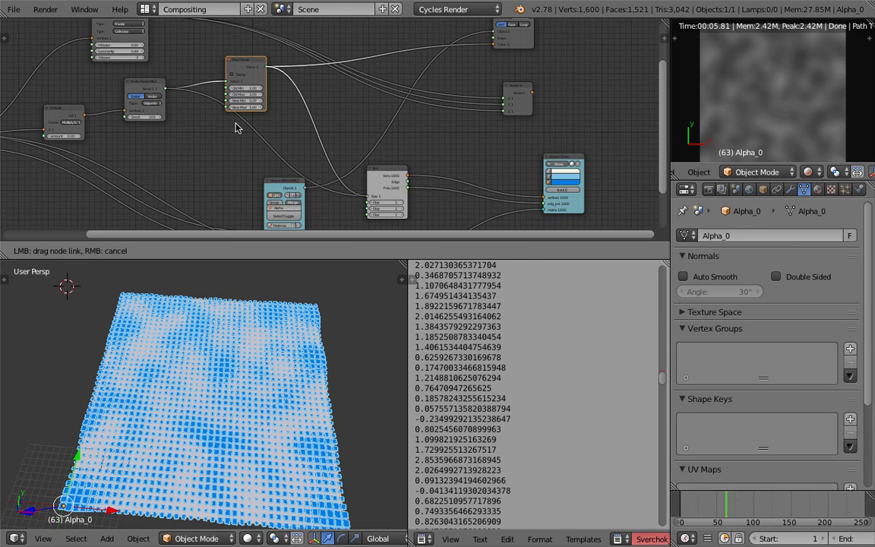
- Set the duplicated Map Range node's New Max to 2
{"action": "middle_click_drag", "start_coordinate": [236, 123], "coordinate": [294, 162]}
{"action": "scroll", "coordinate": [289, 152], "scroll_direction": "up", "scroll_amount": 4}
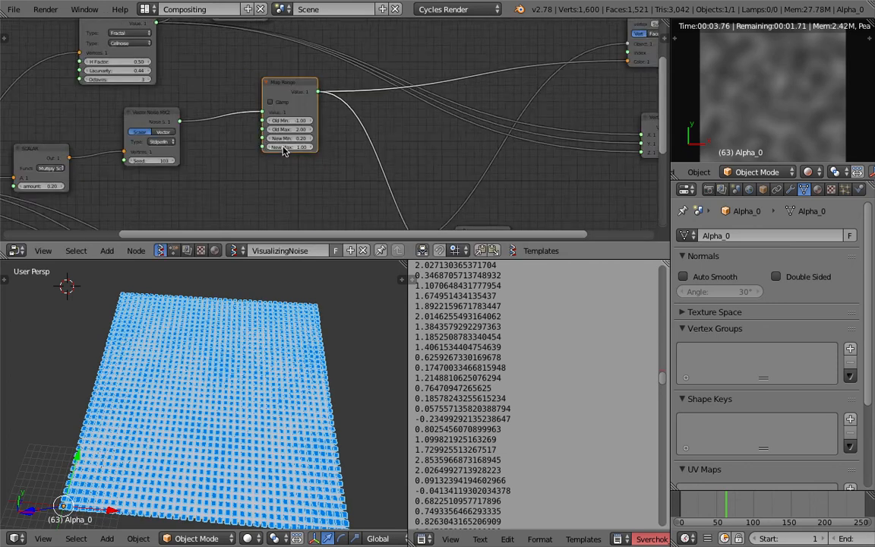
{"action": "scroll", "coordinate": [284, 150], "scroll_direction": "up", "scroll_amount": 1}
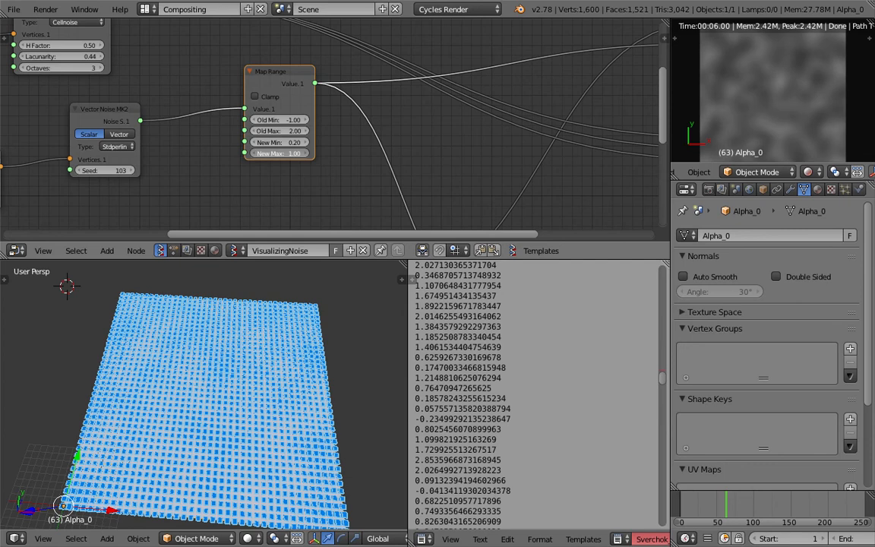
{"action": "left_click_drag", "start_coordinate": [285, 153], "coordinate": [289, 152]}
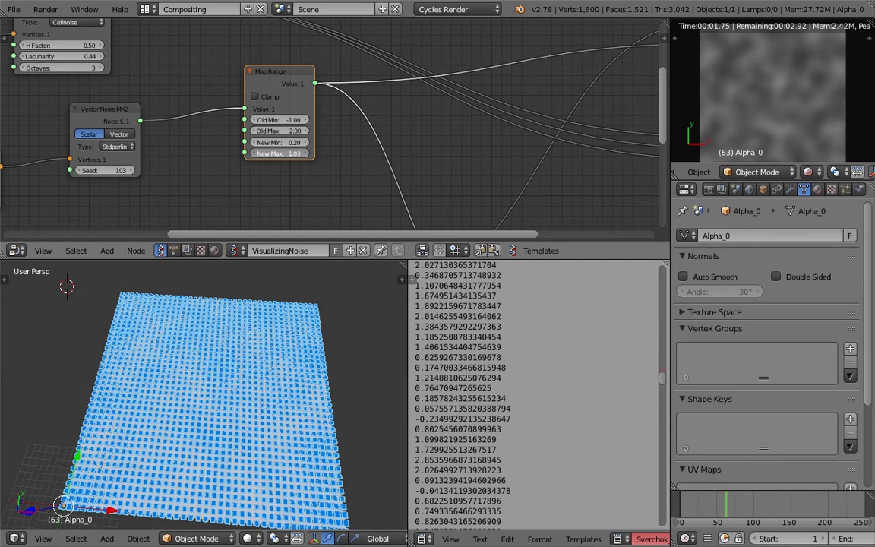
{"action": "left_click", "coordinate": [280, 154]}
{"action": "type", "text": "2"}
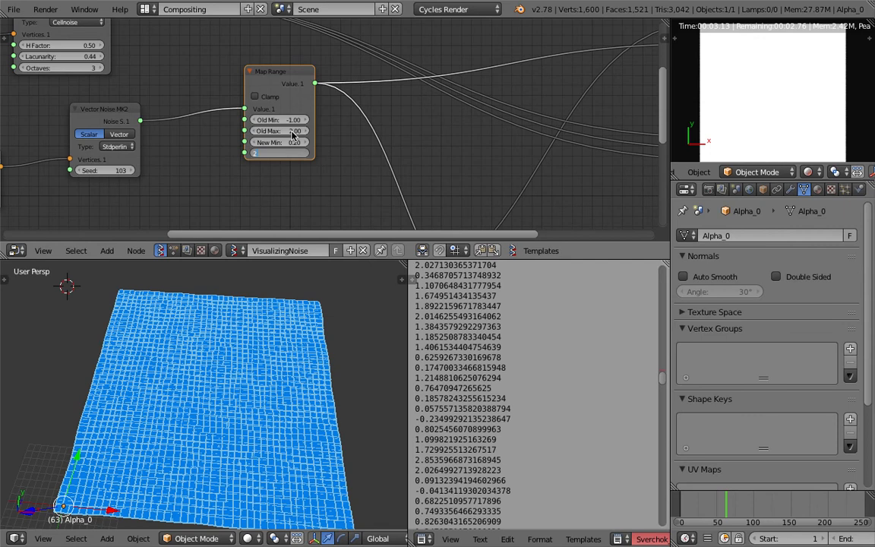
- Set the duplicated Map Range node's Old Max to 1
{"action": "left_click", "coordinate": [292, 133]}
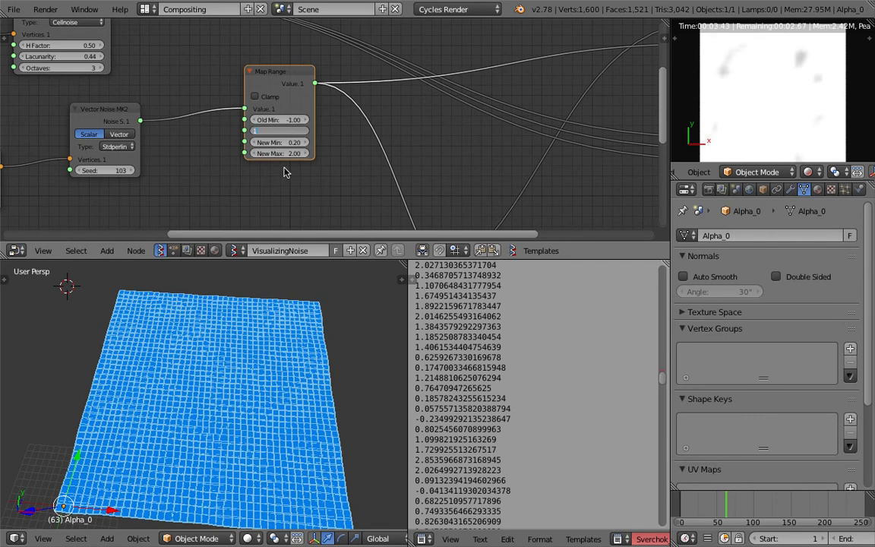
{"action": "type", "text": "1"}
{"action": "key", "text": "Return"}
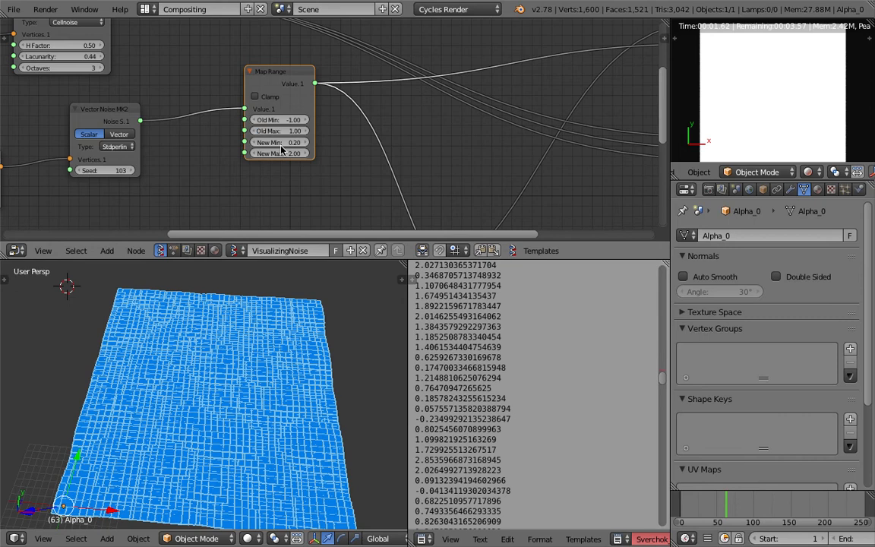
- Set the Map Range node's Old Min to -4 and Old Max to 4
{"action": "double_click", "coordinate": [289, 120]}
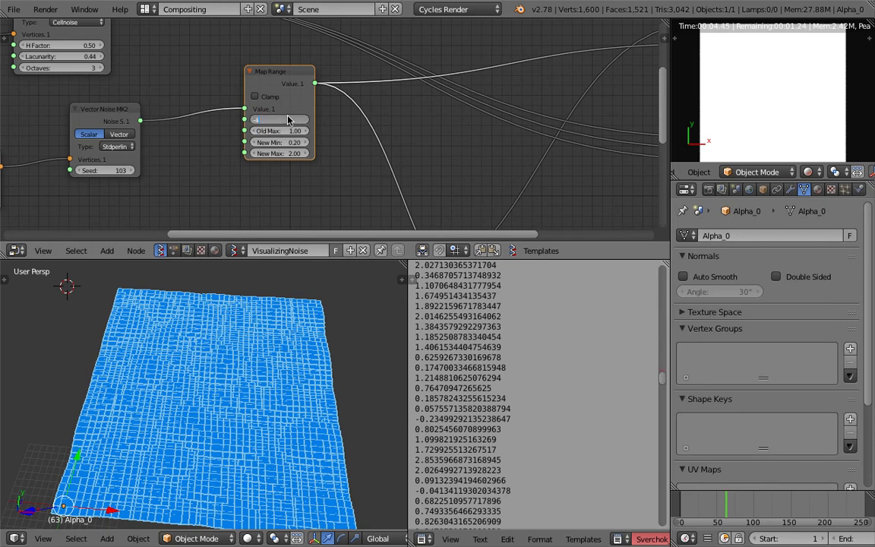
{"action": "type", "text": "-4"}
{"action": "key", "text": "Return"}
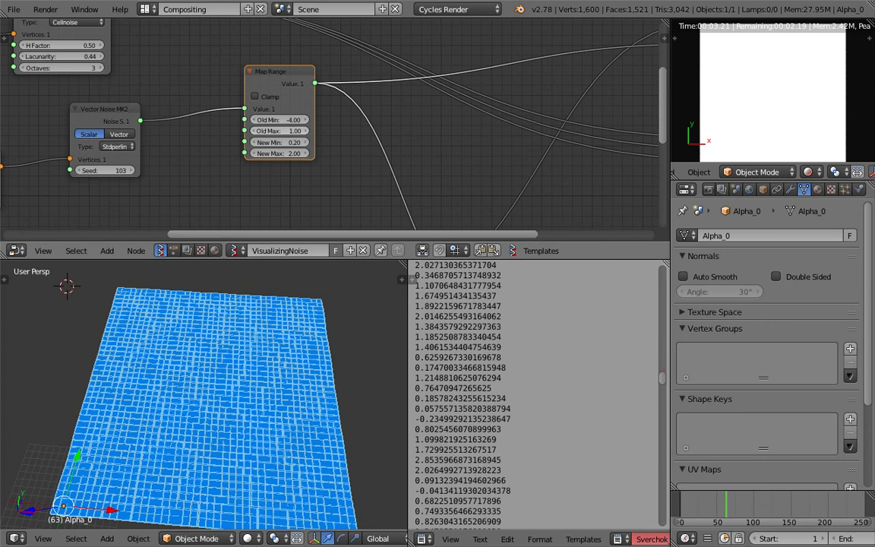
{"action": "left_click", "coordinate": [288, 131]}
{"action": "type", "text": "4"}
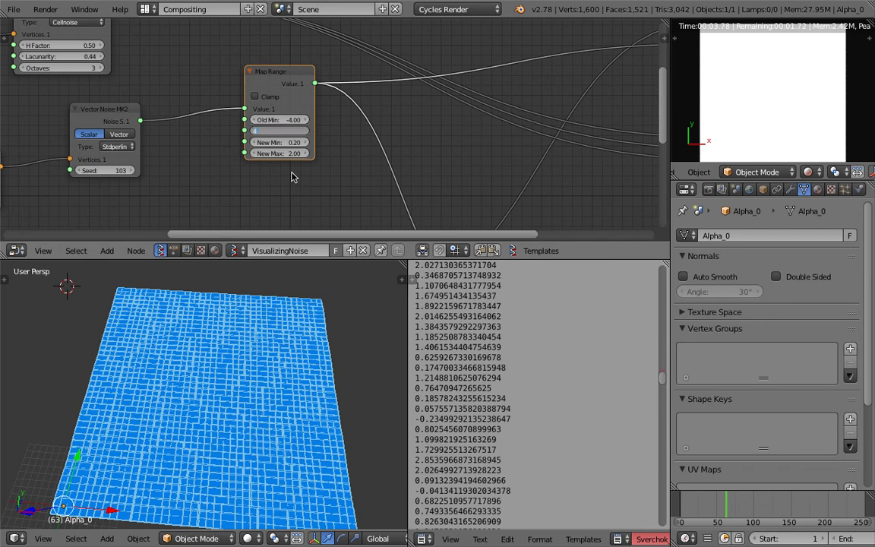
{"action": "key", "text": "Return"}
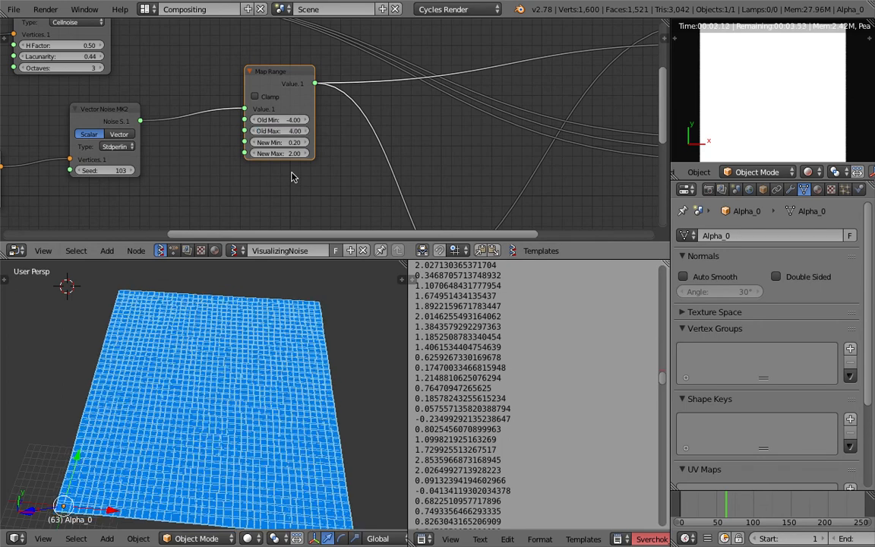
- Set the Map Range node's input range to an Old Min of 0 and an Old Max of 1
{"action": "left_click", "coordinate": [274, 118]}
{"action": "type", "text": "0"}
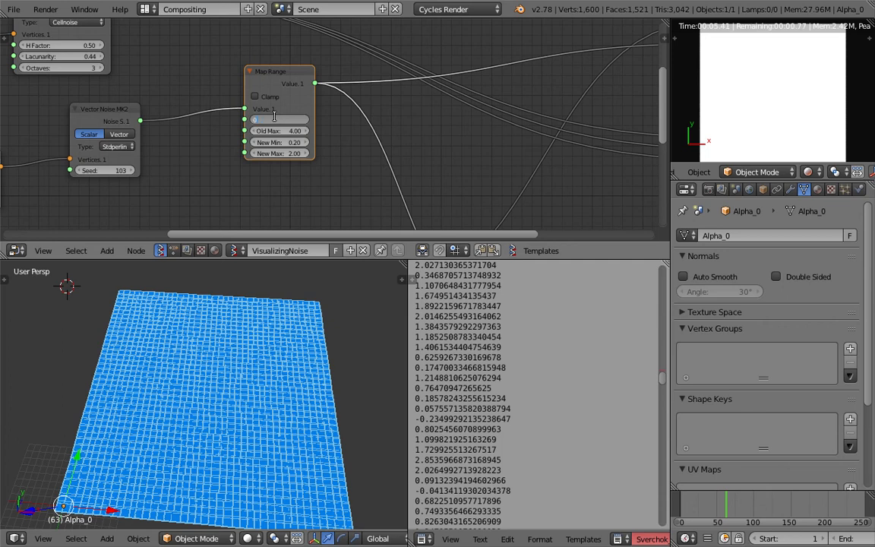
{"action": "key", "text": "Tab"}
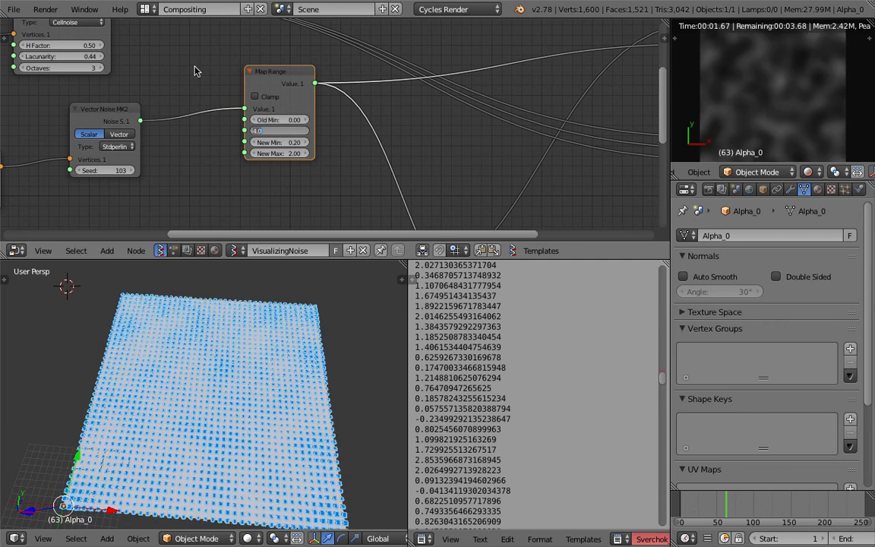
{"action": "type", "text": "1"}
{"action": "key", "text": "Return"}
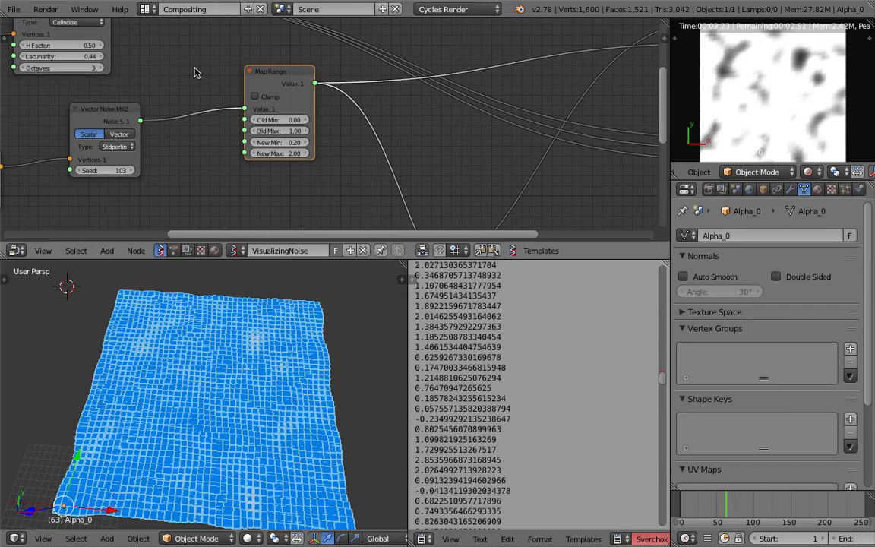
- Lower the Map Range node's Old Min gradually to about -1.29 while viewing the whole plane of boxes
{"action": "scroll", "coordinate": [283, 403], "scroll_direction": "down", "scroll_amount": 2}
{"action": "middle_click_drag", "start_coordinate": [283, 403], "coordinate": [383, 209]}
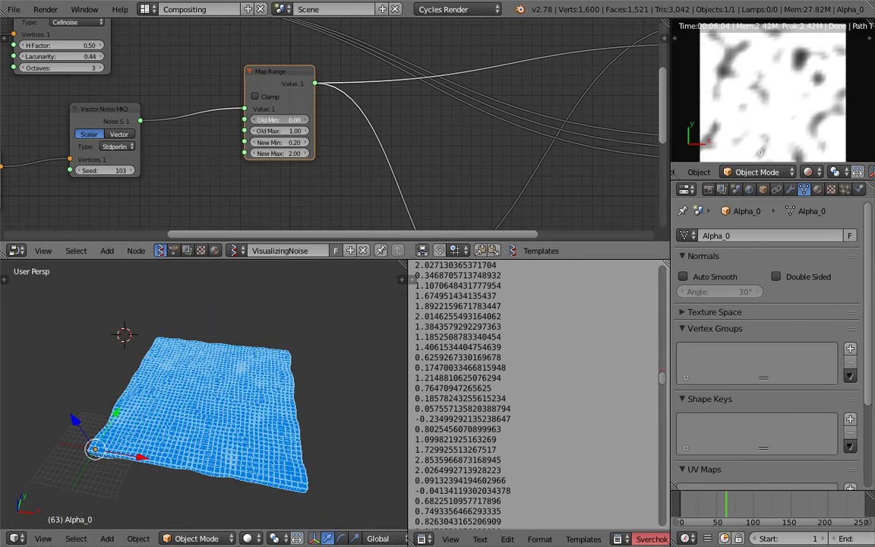
{"action": "left_click_drag", "start_coordinate": [277, 120], "coordinate": [273, 120]}
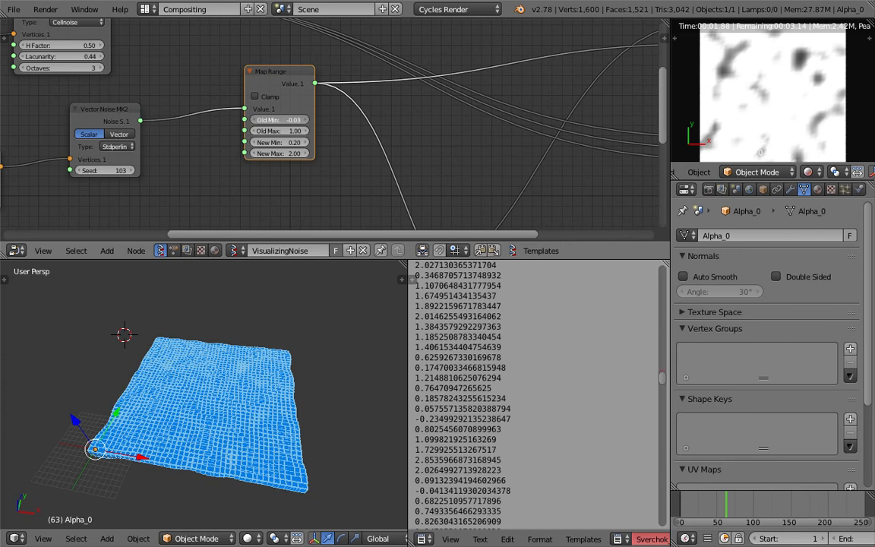
{"action": "left_click_drag", "start_coordinate": [273, 120], "coordinate": [205, 120]}
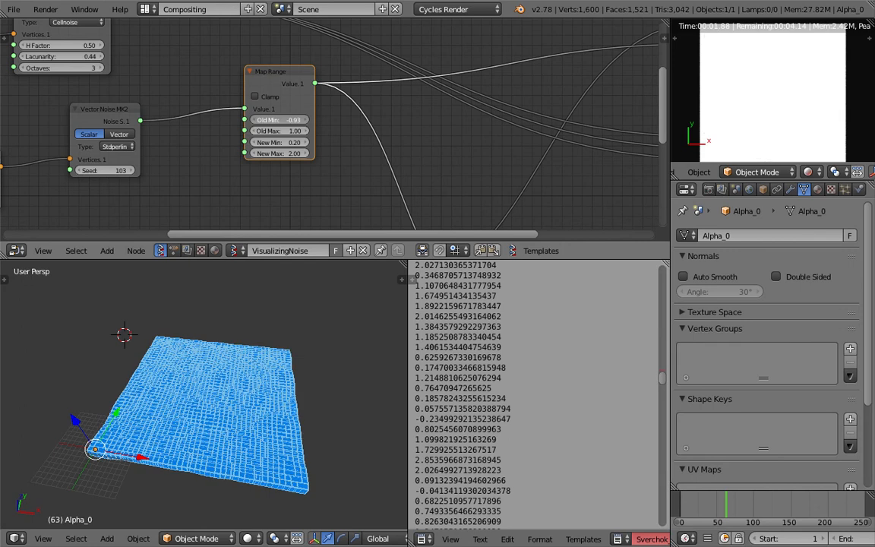
{"action": "left_click_drag", "start_coordinate": [293, 121], "coordinate": [283, 122]}
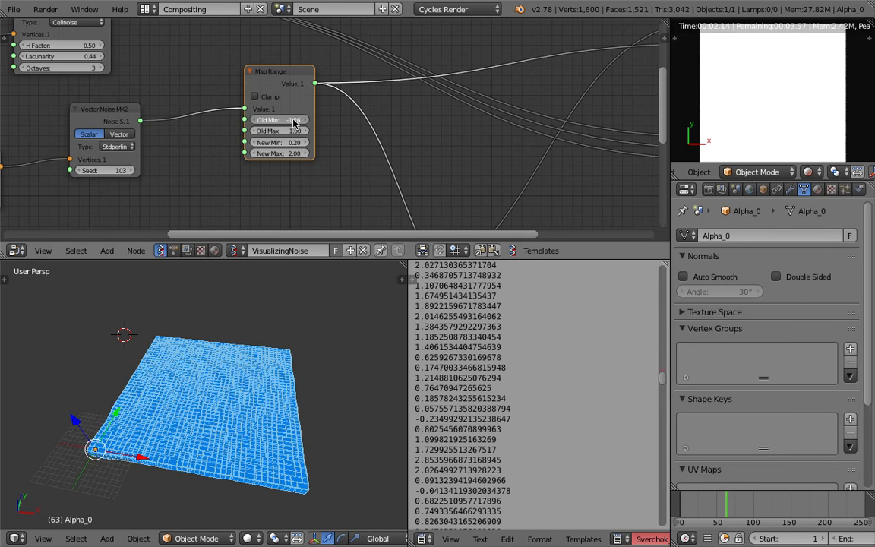
- Add a Viewer text mk2 node just below the Map Range node
{"action": "scroll", "coordinate": [271, 181], "scroll_direction": "down", "scroll_amount": 1}
{"action": "middle_click_drag", "start_coordinate": [261, 186], "coordinate": [275, 158]}
{"action": "key", "text": "shift+a"}
{"action": "left_click", "coordinate": [276, 157]}
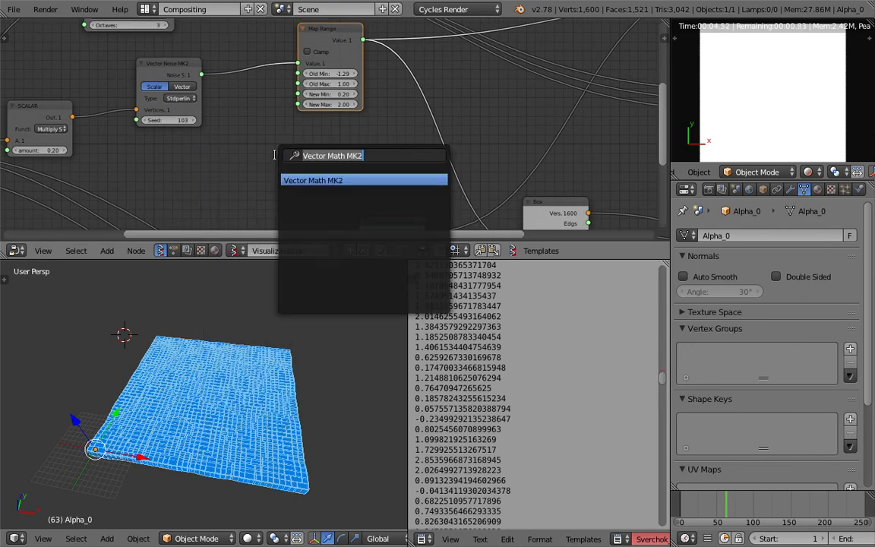
{"action": "type", "text": "view"}
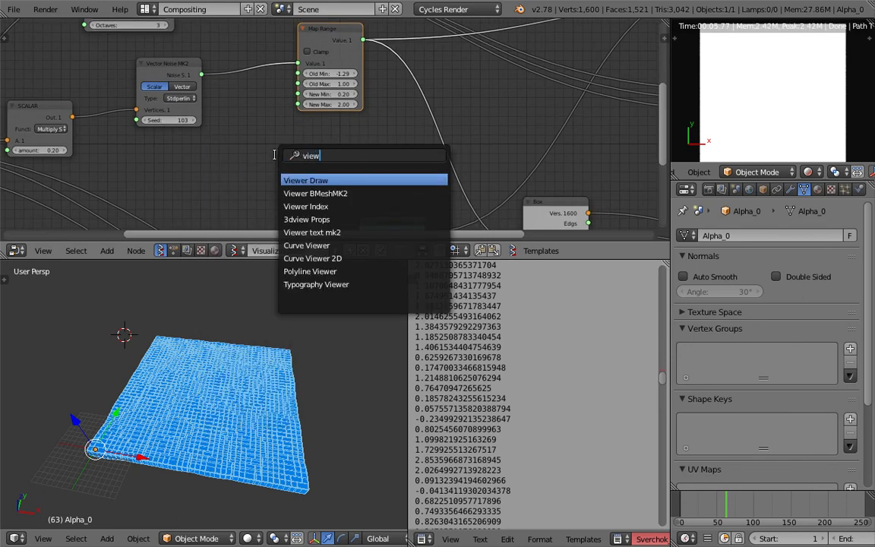
{"action": "key", "text": "Down"}
{"action": "key", "text": "Down"}
{"action": "key", "text": "Down"}
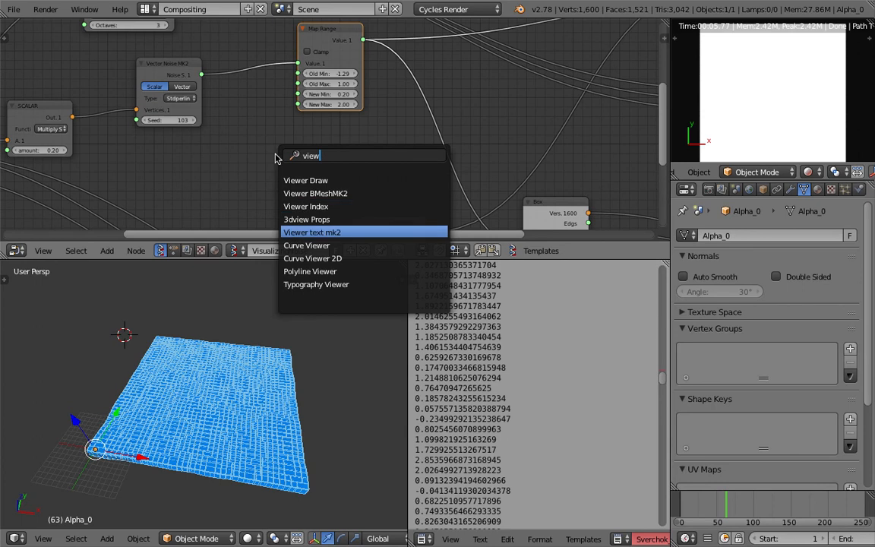
{"action": "key", "text": "Return"}
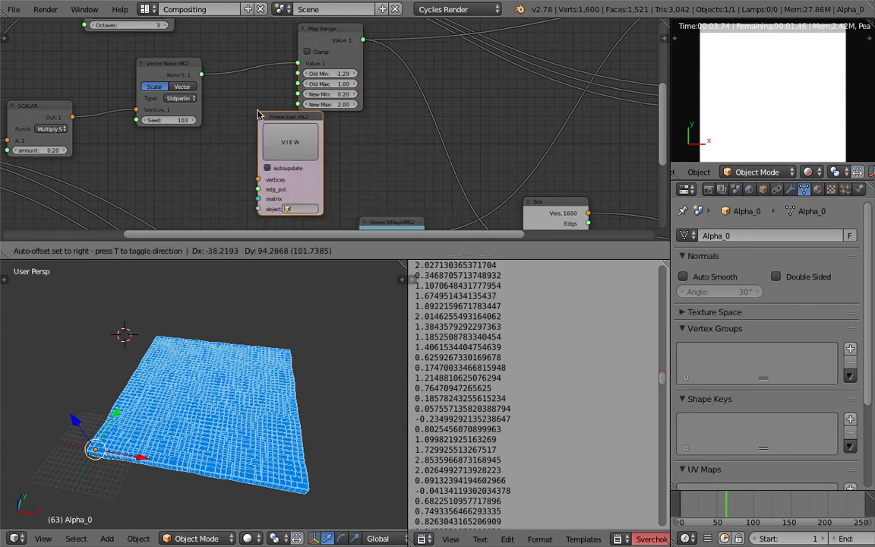
{"action": "left_click", "coordinate": [257, 114]}
- Link the Vector Noise MK2 output to the Viewer text mk2 node's edg_pol input and inspect the printed noise values
{"action": "left_click_drag", "start_coordinate": [201, 75], "coordinate": [257, 180]}
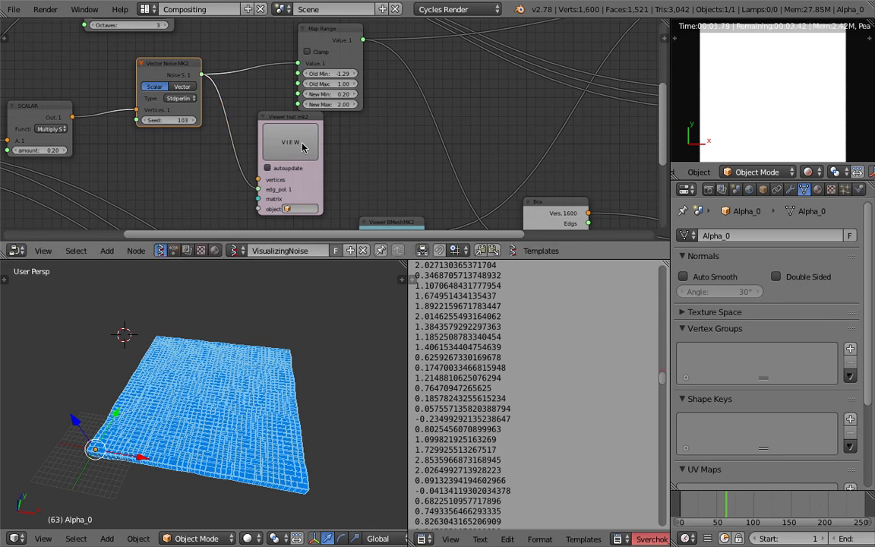
{"action": "left_click", "coordinate": [300, 147]}
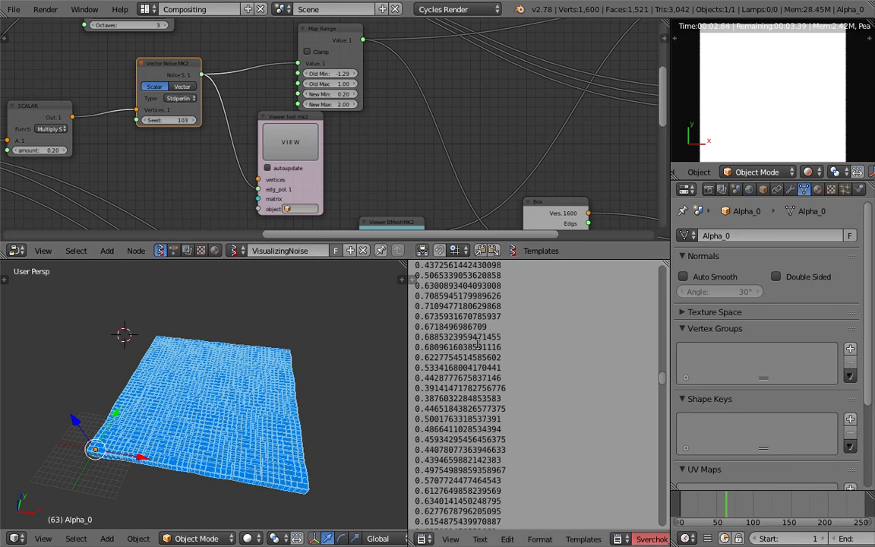
{"action": "left_click_drag", "start_coordinate": [662, 376], "coordinate": [643, 249]}
- Link the Vector Noise MK2 output directly to the vertex color node's Color input and the Box node's Size input
{"action": "scroll", "coordinate": [319, 140], "scroll_direction": "down", "scroll_amount": 3}
{"action": "middle_click_drag", "start_coordinate": [320, 139], "coordinate": [302, 145]}
{"action": "scroll", "coordinate": [302, 145], "scroll_direction": "down", "scroll_amount": 2}
{"action": "middle_click_drag", "start_coordinate": [237, 148], "coordinate": [196, 174]}
{"action": "left_click_drag", "start_coordinate": [188, 128], "coordinate": [346, 158]}
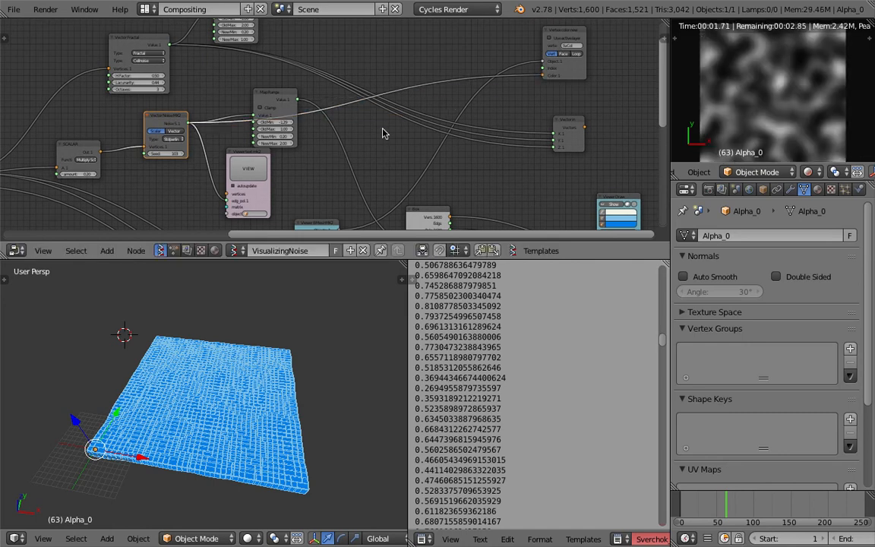
{"action": "middle_click_drag", "start_coordinate": [383, 133], "coordinate": [390, 78]}
{"action": "left_click_drag", "start_coordinate": [196, 68], "coordinate": [249, 100]}
- Delete the Viewer text mk2 node and the unused Map Range node
{"action": "left_click", "coordinate": [249, 100]}
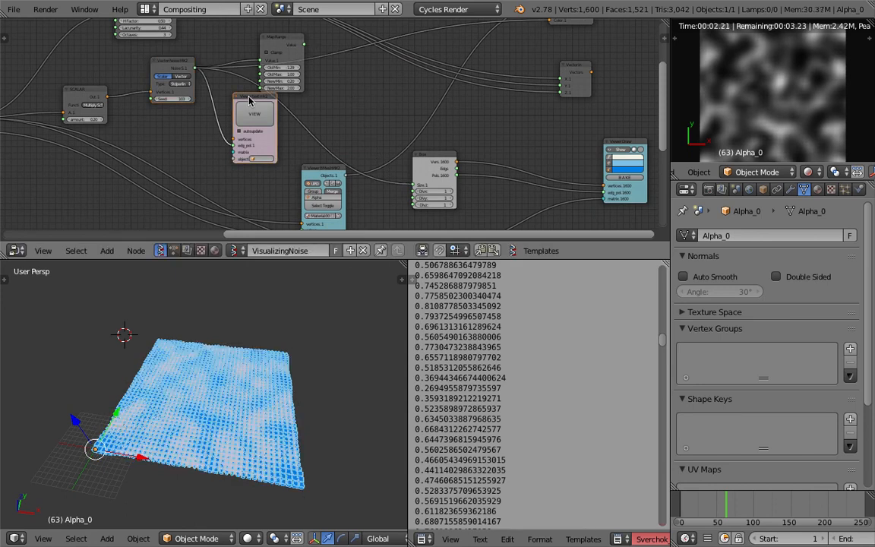
{"action": "key", "text": "x"}
{"action": "left_click", "coordinate": [277, 42]}
{"action": "key", "text": "x"}
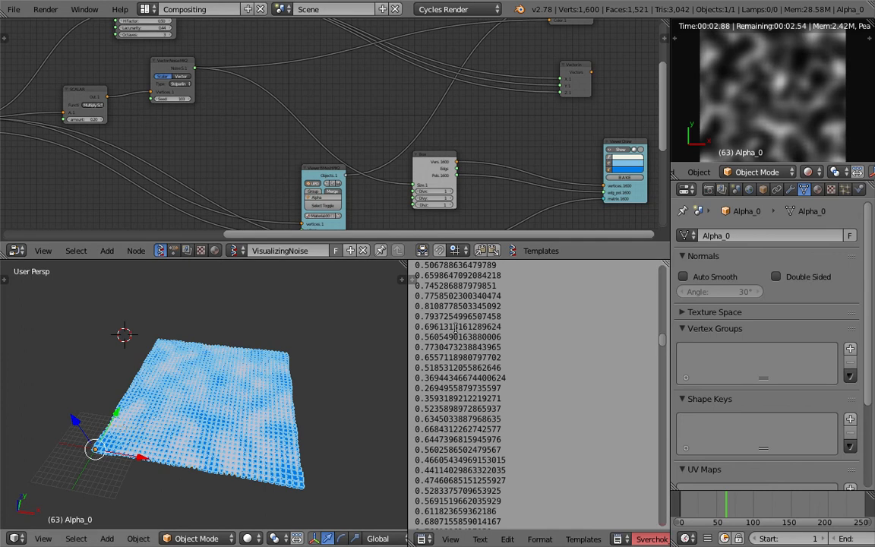
- Examine the noise-scaled boxes up close from several angles in the 3D view
{"action": "scroll", "coordinate": [211, 371], "scroll_direction": "up", "scroll_amount": 2}
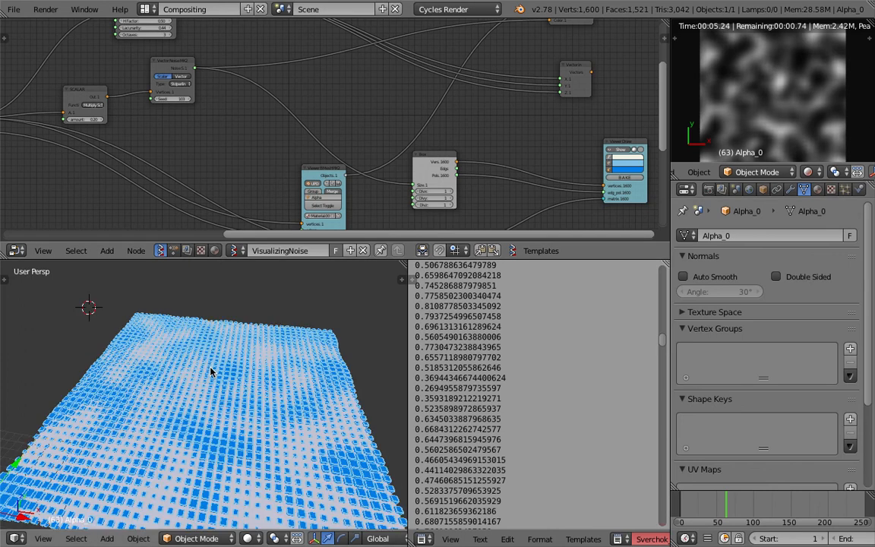
{"action": "middle_click_drag", "start_coordinate": [210, 372], "coordinate": [255, 398]}
{"action": "middle_click_drag", "start_coordinate": [235, 388], "coordinate": [309, 434]}
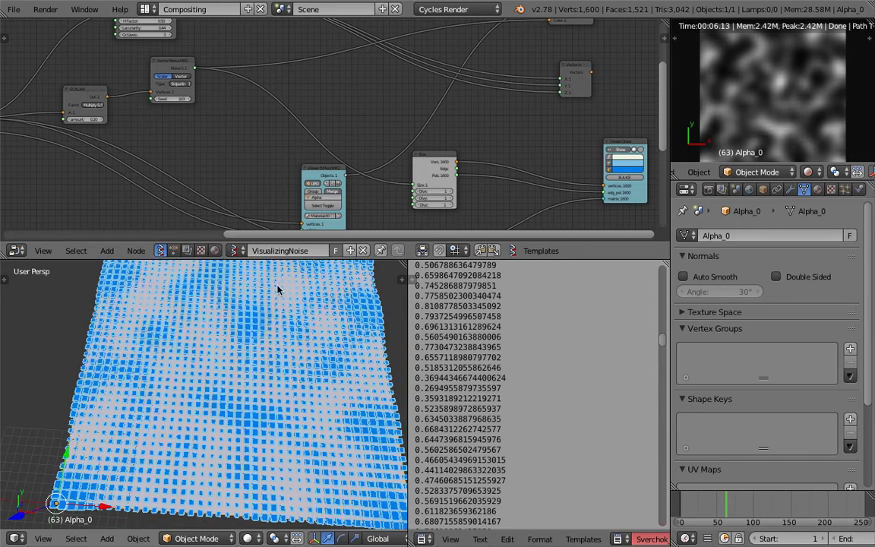
{"action": "scroll", "coordinate": [303, 361], "scroll_direction": "up", "scroll_amount": 6}
{"action": "middle_click_drag", "start_coordinate": [267, 385], "coordinate": [290, 398]}
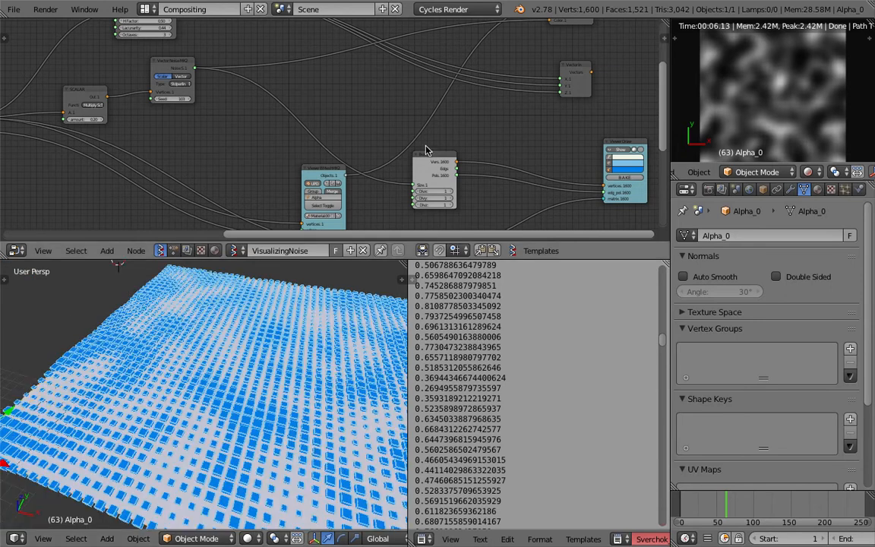
- Reposition the Box, Viewer Draw and Matrix In nodes to tidy the end of the node tree
{"action": "middle_click_drag", "start_coordinate": [447, 148], "coordinate": [297, 134]}
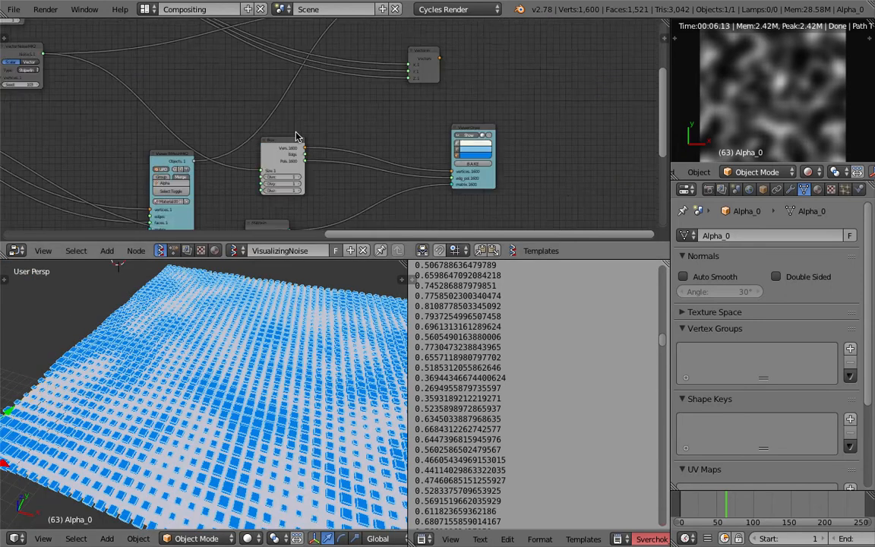
{"action": "scroll", "coordinate": [297, 134], "scroll_direction": "up", "scroll_amount": 3}
{"action": "left_click_drag", "start_coordinate": [276, 152], "coordinate": [297, 135]}
{"action": "middle_click_drag", "start_coordinate": [480, 132], "coordinate": [390, 112]}
{"action": "left_click_drag", "start_coordinate": [425, 108], "coordinate": [437, 97]}
{"action": "scroll", "coordinate": [429, 121], "scroll_direction": "up", "scroll_amount": 1}
{"action": "scroll", "coordinate": [429, 121], "scroll_direction": "up", "scroll_amount": 1}
{"action": "scroll", "coordinate": [470, 171], "scroll_direction": "up", "scroll_amount": 3}
{"action": "middle_click_drag", "start_coordinate": [471, 171], "coordinate": [484, 139]}
{"action": "scroll", "coordinate": [294, 170], "scroll_direction": "down", "scroll_amount": 5}
{"action": "middle_click_drag", "start_coordinate": [293, 171], "coordinate": [422, 103]}
{"action": "left_click_drag", "start_coordinate": [281, 162], "coordinate": [328, 126]}
{"action": "middle_click_drag", "start_coordinate": [589, 151], "coordinate": [405, 199]}
- Add a Mesh Join node beside the Viewer Draw node
{"action": "key", "text": "shift+a"}
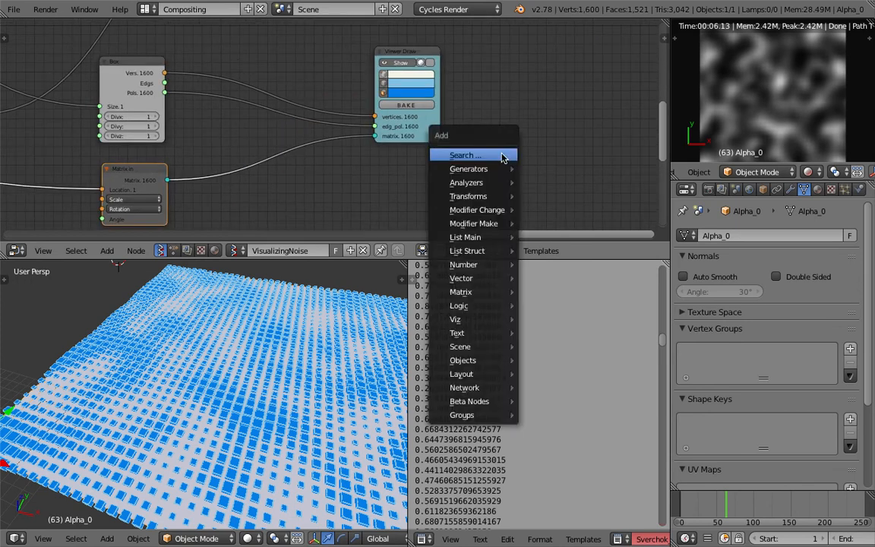
{"action": "left_click", "coordinate": [502, 156]}
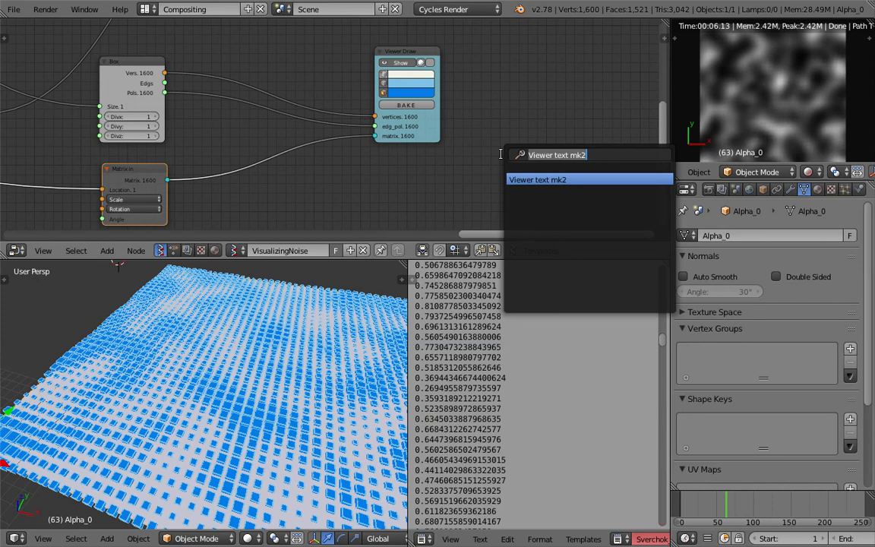
{"action": "type", "text": "mesh j"}
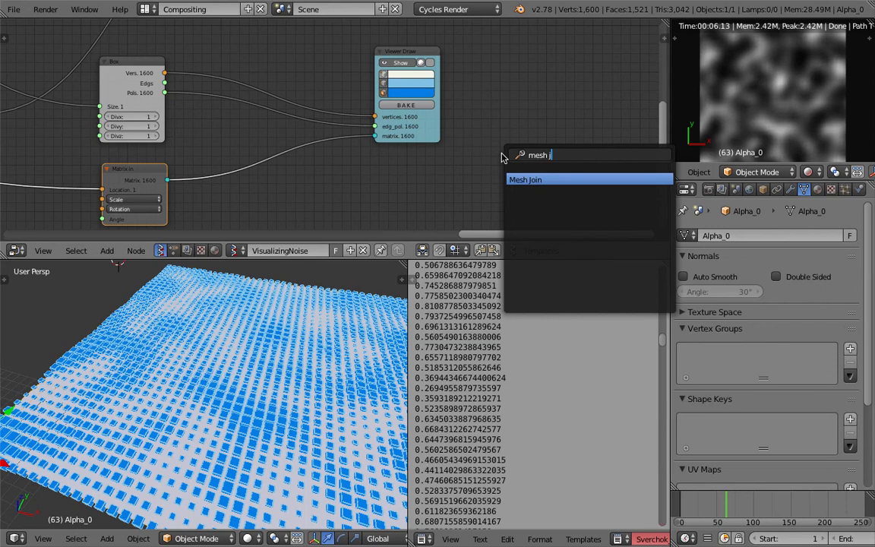
{"action": "key", "text": "Return"}
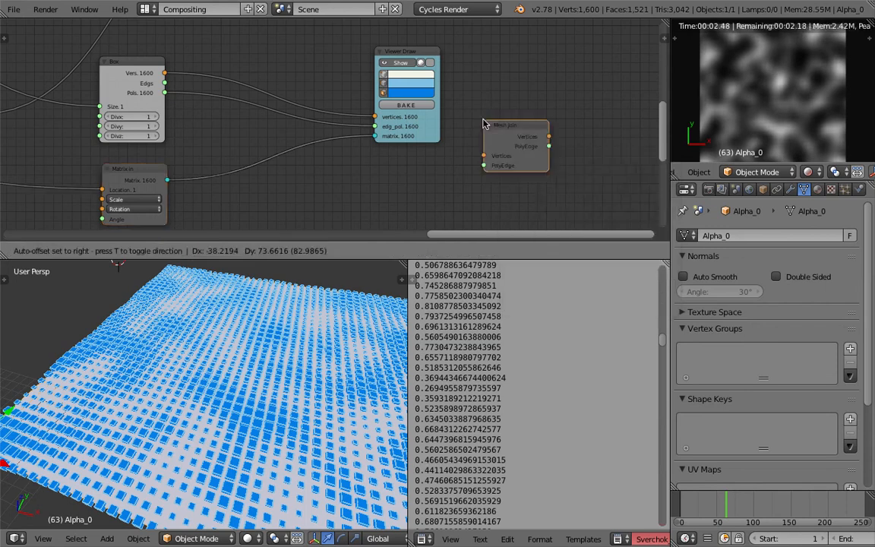
{"action": "left_click", "coordinate": [494, 121]}
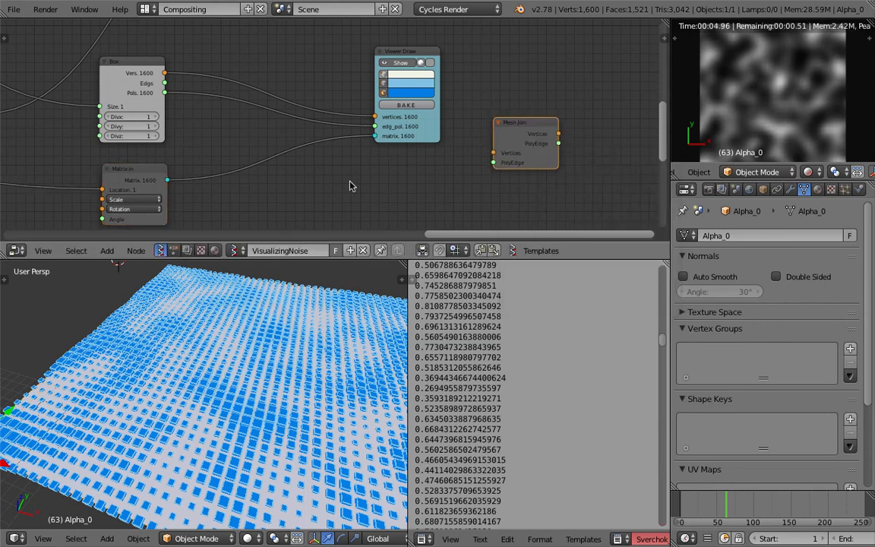
- Add a Matrix Apply node below the Viewer Draw node
{"action": "key", "text": "space"}
{"action": "type", "text": "appl"}
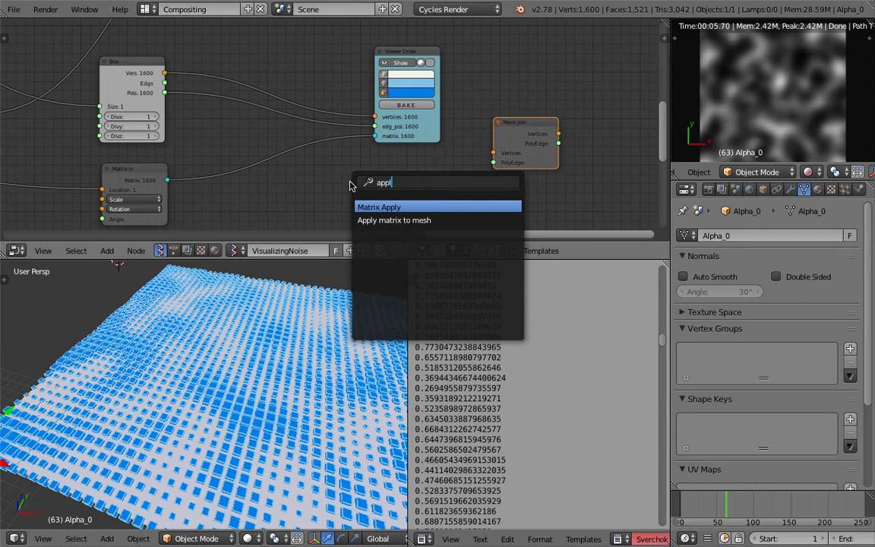
{"action": "key", "text": "Return"}
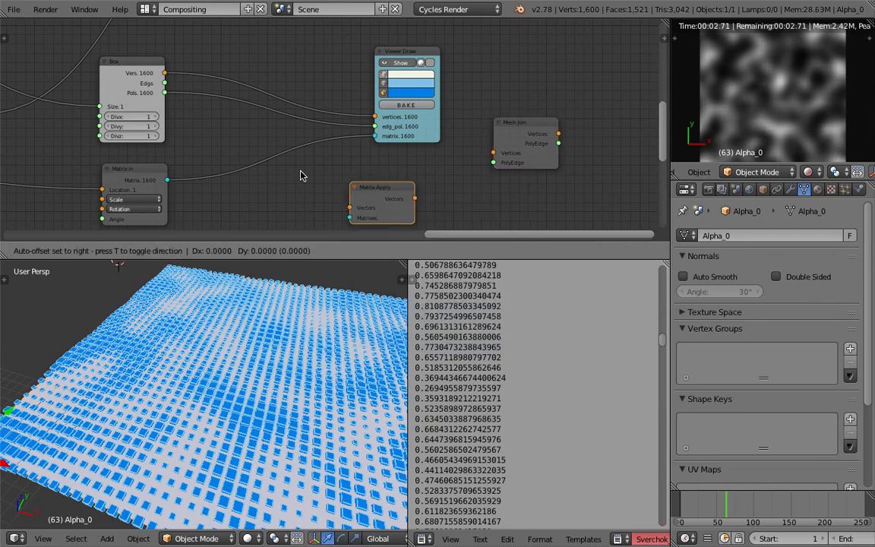
{"action": "left_click", "coordinate": [301, 175]}
- Reposition the Box node and cut the link from the Matrix In node to the Viewer Draw node's matrix input
{"action": "middle_click_drag", "start_coordinate": [220, 135], "coordinate": [291, 129]}
{"action": "scroll", "coordinate": [291, 129], "scroll_direction": "down", "scroll_amount": 2}
{"action": "left_click_drag", "start_coordinate": [236, 74], "coordinate": [263, 63]}
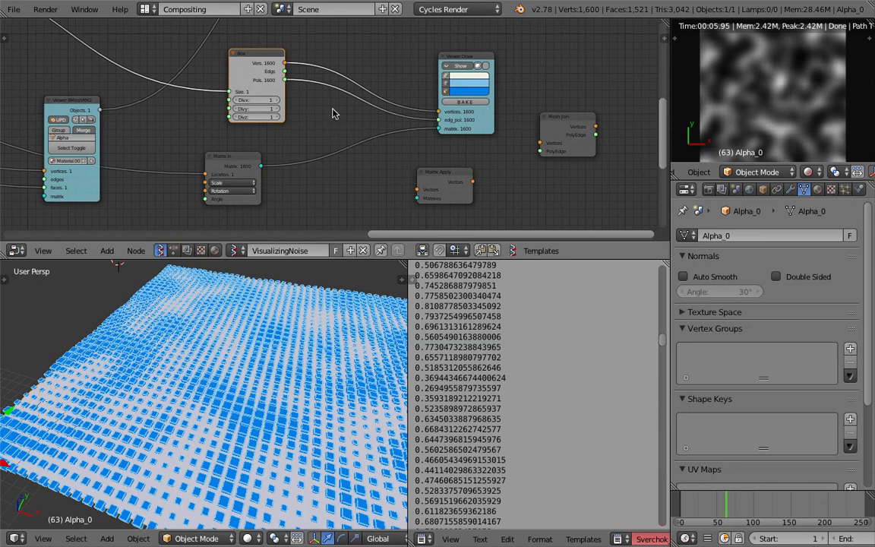
{"action": "right_click_drag", "start_coordinate": [333, 133], "coordinate": [333, 180], "text": "ctrl"}
- Shift the Matrix Apply node slightly and place the Mesh Join node between the Box and Viewer Draw nodes
{"action": "left_click_drag", "start_coordinate": [429, 172], "coordinate": [445, 179]}
{"action": "left_click_drag", "start_coordinate": [571, 122], "coordinate": [354, 128]}
{"action": "left_click_drag", "start_coordinate": [284, 63], "coordinate": [353, 131]}
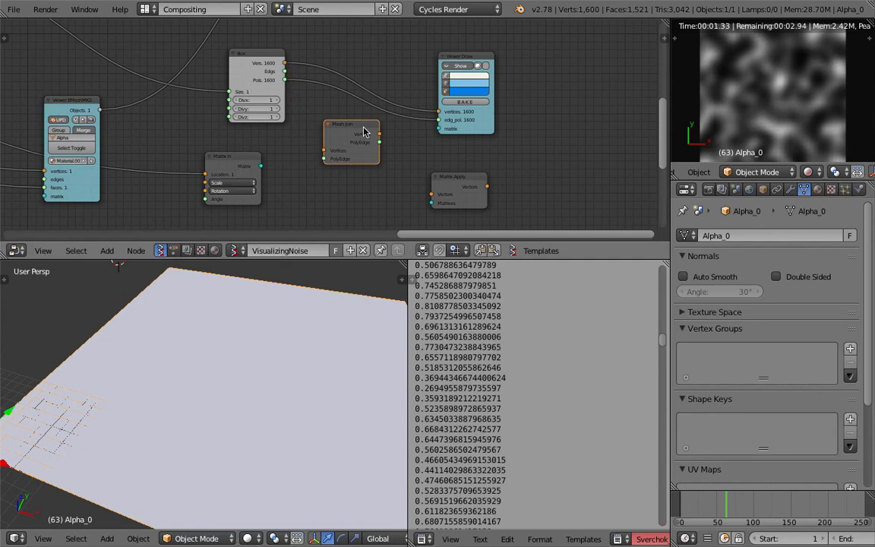
- Place the Mesh Join node beyond the Viewer Draw node and the Matrix Apply node between the Matrix In and Viewer Draw nodes
{"action": "left_click_drag", "start_coordinate": [354, 130], "coordinate": [574, 114]}
{"action": "left_click", "coordinate": [456, 178]}
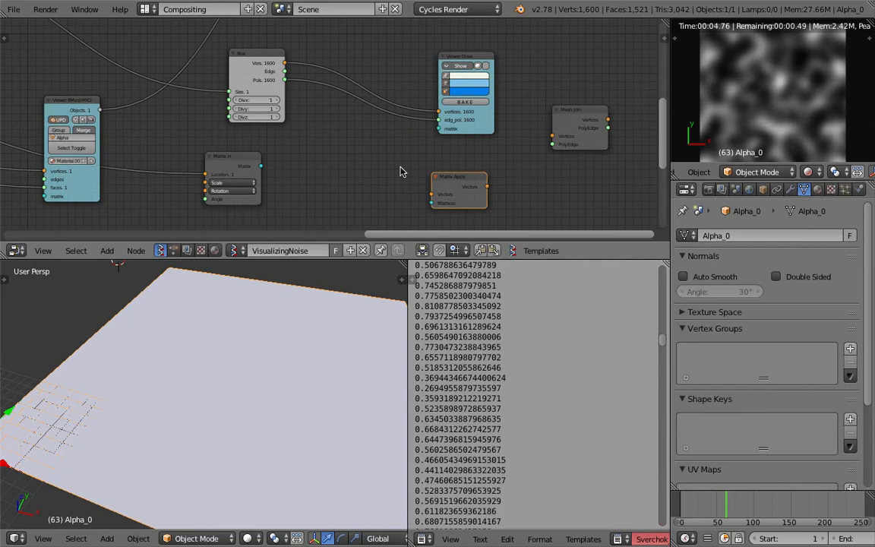
{"action": "left_click_drag", "start_coordinate": [400, 172], "coordinate": [356, 141]}
- Link the Box vertices and Matrix In output to Matrix Apply, and its vectors to the Viewer Draw node's vertices input
{"action": "left_click_drag", "start_coordinate": [285, 65], "coordinate": [331, 157]}
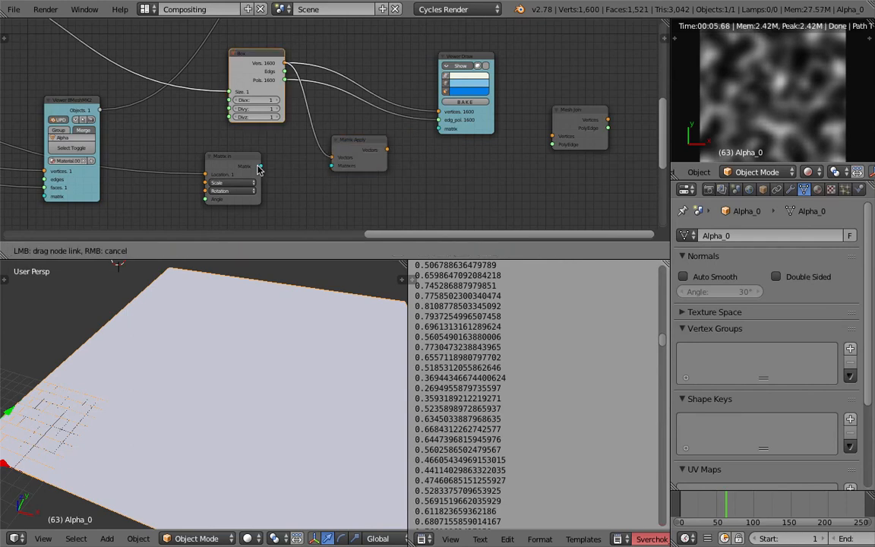
{"action": "left_click_drag", "start_coordinate": [289, 170], "coordinate": [331, 166]}
{"action": "left_click_drag", "start_coordinate": [386, 154], "coordinate": [437, 111]}
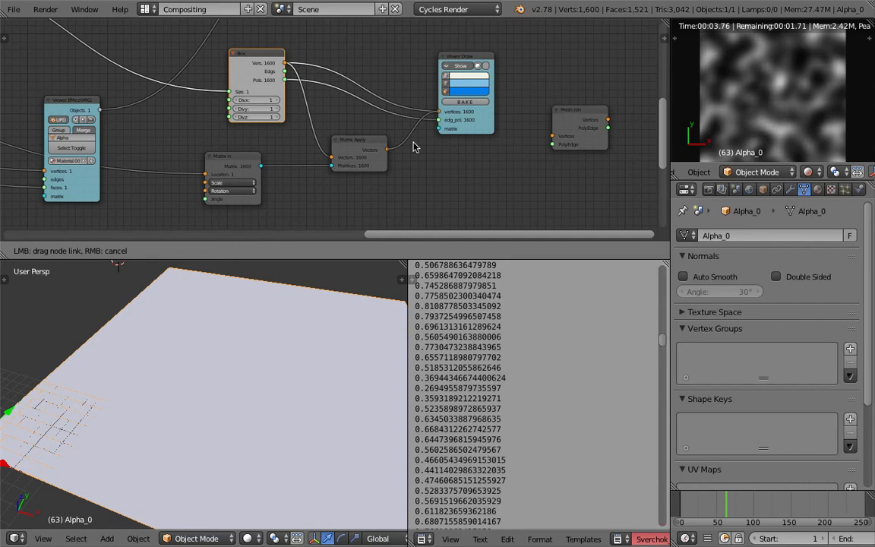
{"action": "left_click_drag", "start_coordinate": [414, 146], "coordinate": [413, 147]}
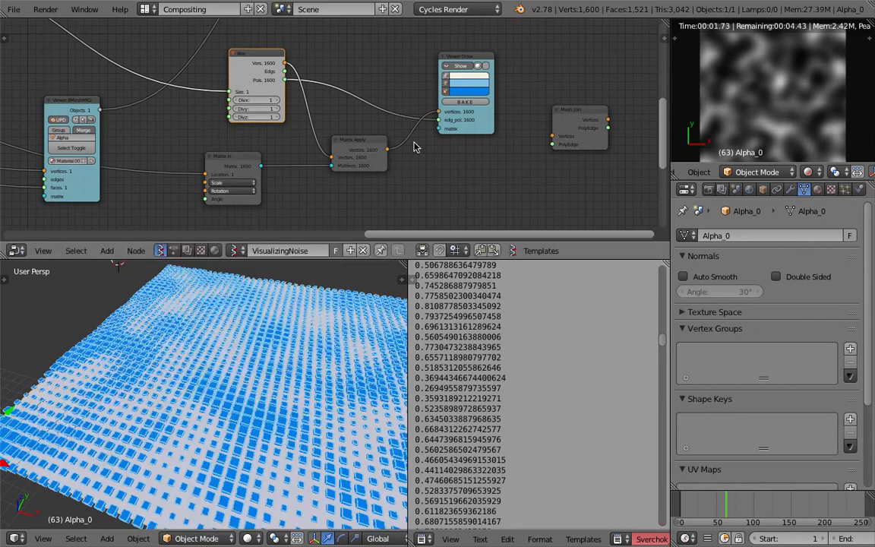
{"action": "mouse_move", "coordinate": [268, 409]}
{"action": "middle_mouse_down"}
{"action": "mouse_move", "coordinate": [285, 402]}
{"action": "mouse_move", "coordinate": [314, 340]}
{"action": "mouse_move", "coordinate": [319, 346]}
{"action": "middle_mouse_up"}
- Rearrange the Matrix Apply, Viewer Draw and Mesh Join nodes, and link the Matrix Apply vectors and Box polygons to Mesh Join
{"action": "mouse_move", "coordinate": [360, 156]}
{"action": "left_mouse_down"}
{"action": "mouse_move", "coordinate": [366, 59]}
{"action": "mouse_move", "coordinate": [361, 66]}
{"action": "left_mouse_up"}
{"action": "left_click_drag", "start_coordinate": [459, 64], "coordinate": [473, 93]}
{"action": "left_click_drag", "start_coordinate": [571, 110], "coordinate": [569, 73]}
{"action": "left_click", "coordinate": [384, 61]}
{"action": "left_click_drag", "start_coordinate": [387, 61], "coordinate": [549, 99]}
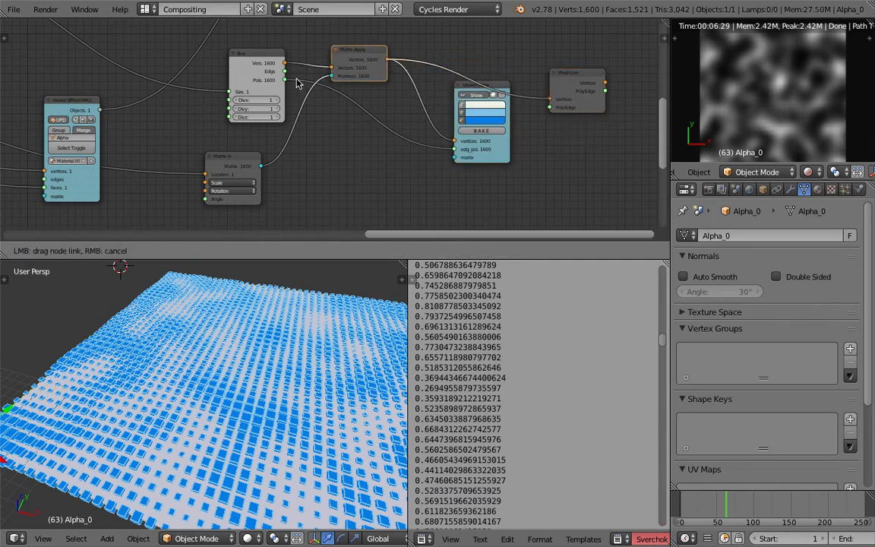
{"action": "left_click_drag", "start_coordinate": [284, 80], "coordinate": [549, 107]}
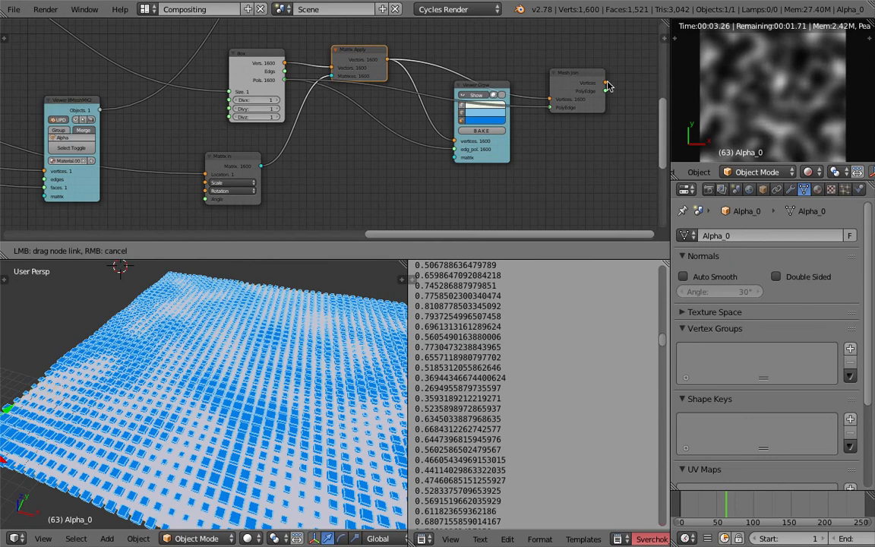
- Cut the Viewer Draw node's existing links and feed its vertices and edg_pol inputs from a Mesh Join node placed before it
{"action": "mouse_move", "coordinate": [606, 87]}
{"action": "left_mouse_down"}
{"action": "mouse_move", "coordinate": [507, 51]}
{"action": "mouse_move", "coordinate": [484, 79]}
{"action": "mouse_move", "coordinate": [472, 125]}
{"action": "mouse_move", "coordinate": [420, 100]}
{"action": "mouse_move", "coordinate": [448, 118]}
{"action": "mouse_move", "coordinate": [400, 104]}
{"action": "mouse_move", "coordinate": [442, 114]}
{"action": "mouse_move", "coordinate": [423, 160]}
{"action": "left_mouse_up"}
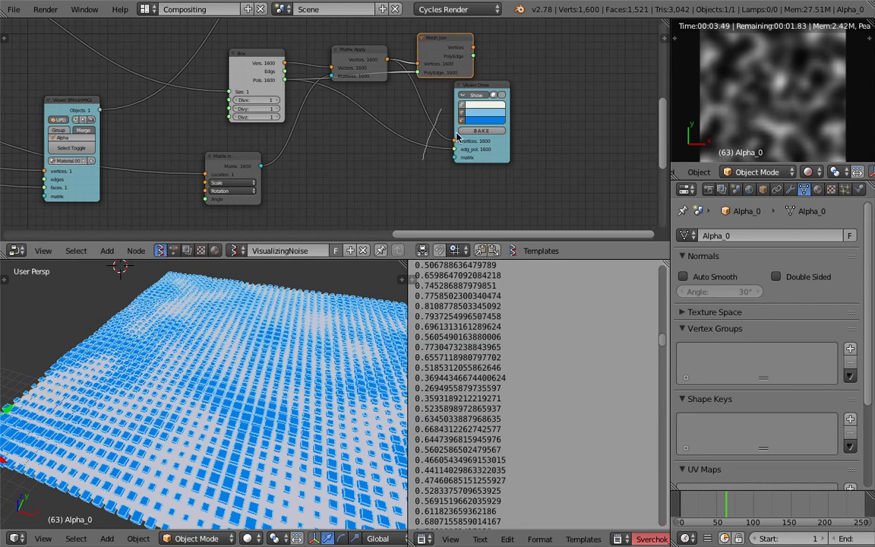
{"action": "left_click_drag", "start_coordinate": [486, 89], "coordinate": [550, 85]}
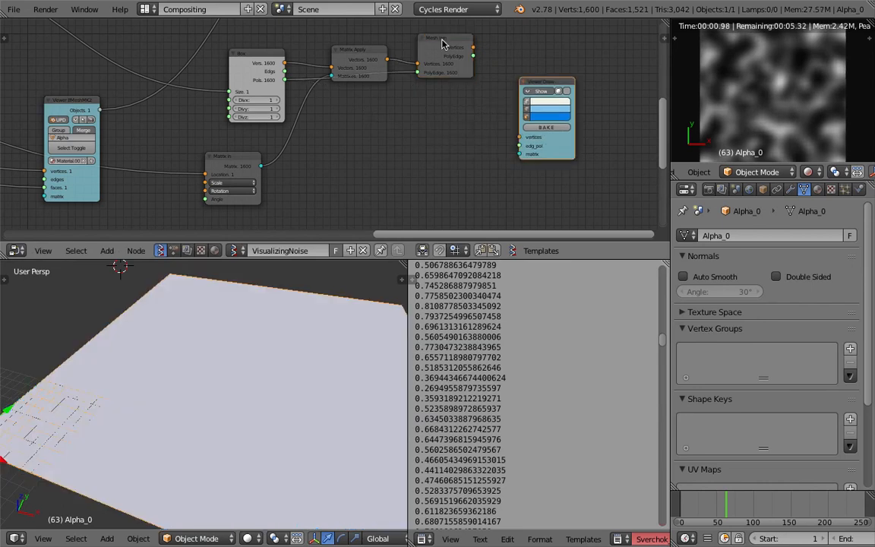
{"action": "mouse_move", "coordinate": [442, 43]}
{"action": "left_mouse_down"}
{"action": "mouse_move", "coordinate": [426, 103]}
{"action": "mouse_move", "coordinate": [519, 136]}
{"action": "left_mouse_up"}
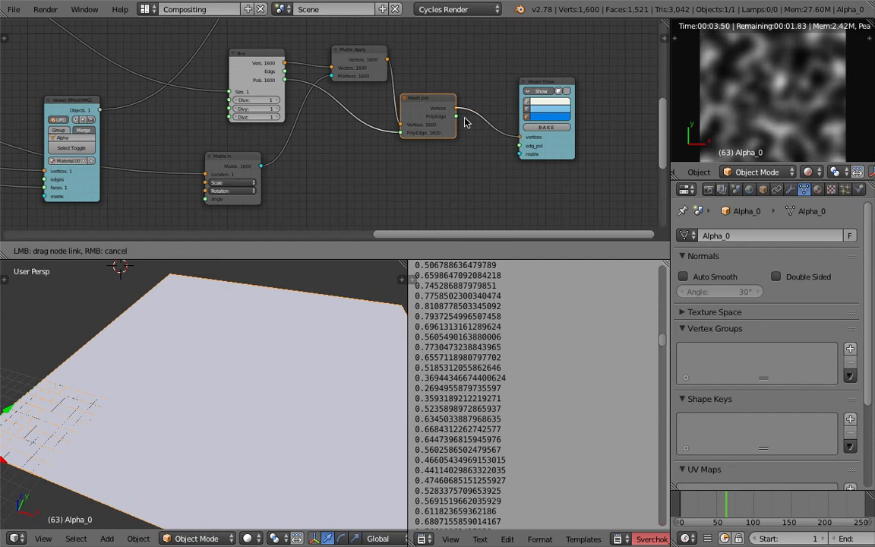
{"action": "left_click_drag", "start_coordinate": [456, 116], "coordinate": [519, 145]}
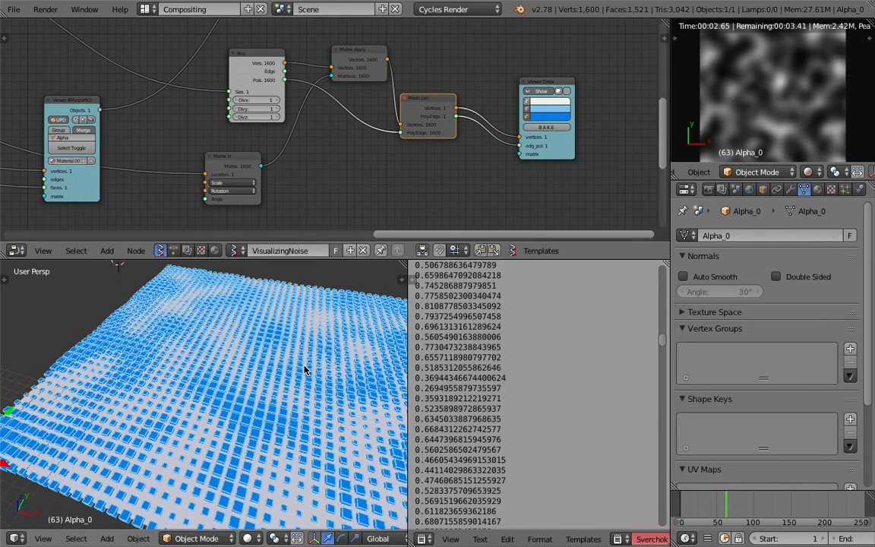
- Add a Vector Noise MK2 node on the vertices link between Mesh Join and Viewer Draw, raised above the Mesh Join node
{"action": "scroll", "coordinate": [453, 163], "scroll_direction": "up", "scroll_amount": 2}
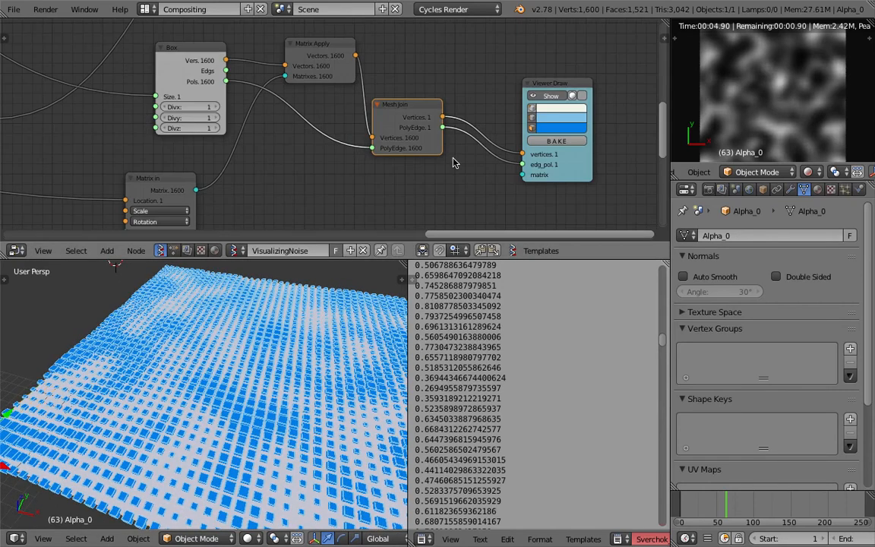
{"action": "key", "text": "space"}
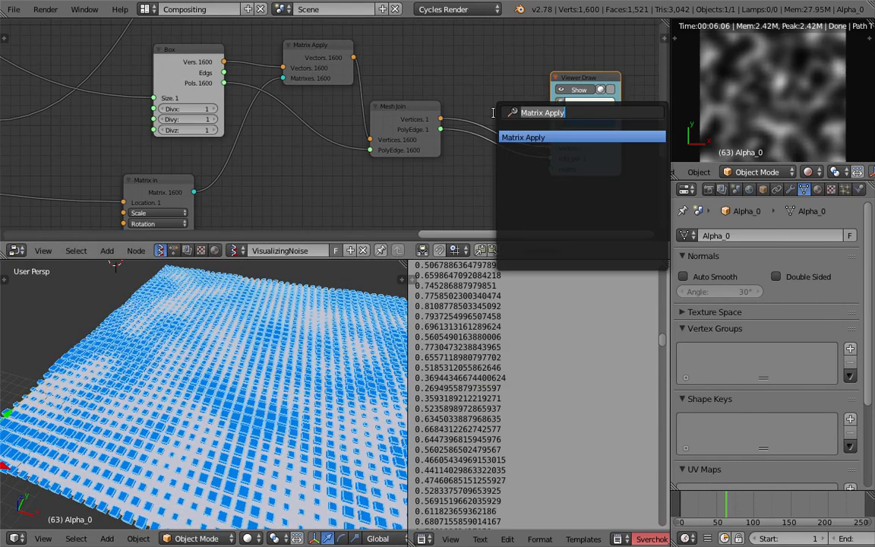
{"action": "type", "text": "vector"}
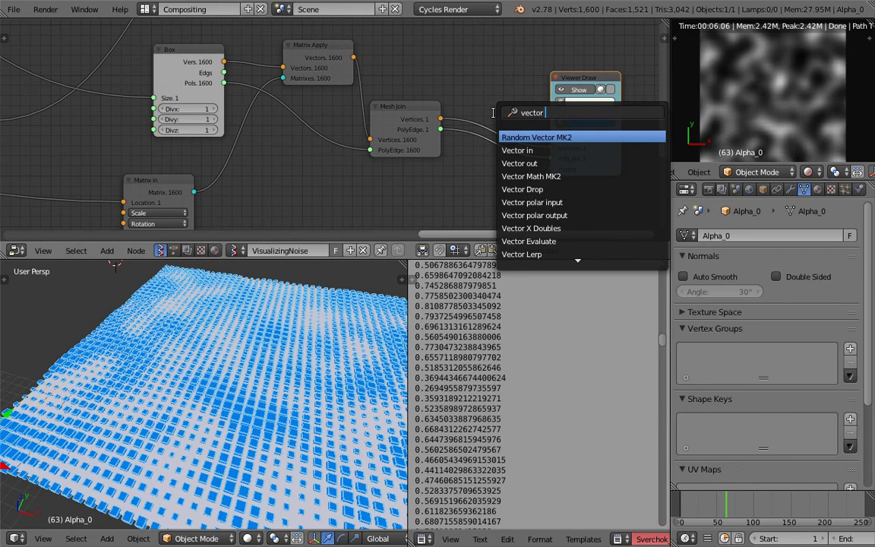
{"action": "type", "text": " noi"}
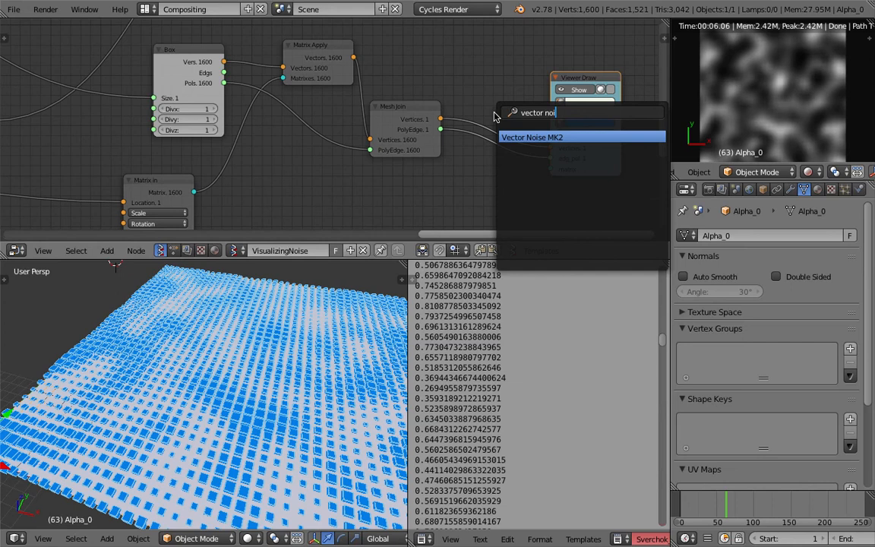
{"action": "key", "text": "Return"}
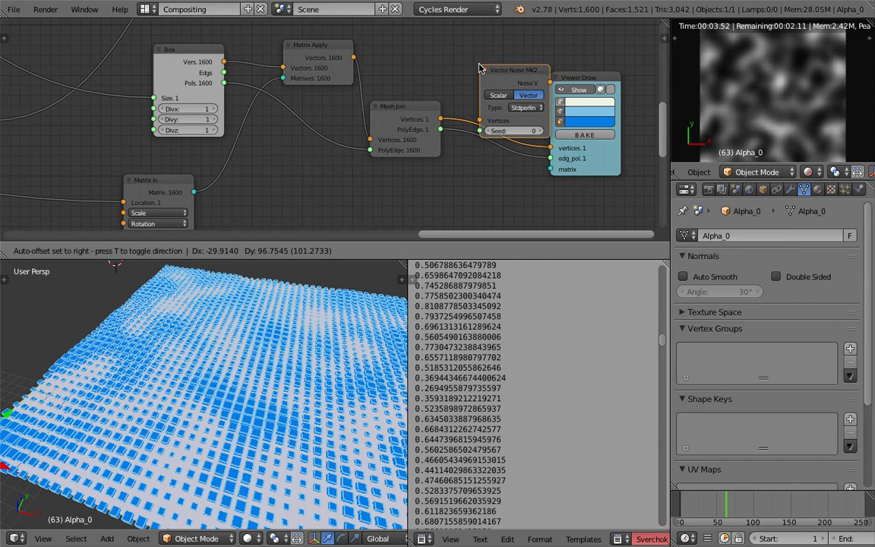
{"action": "left_click", "coordinate": [479, 69]}
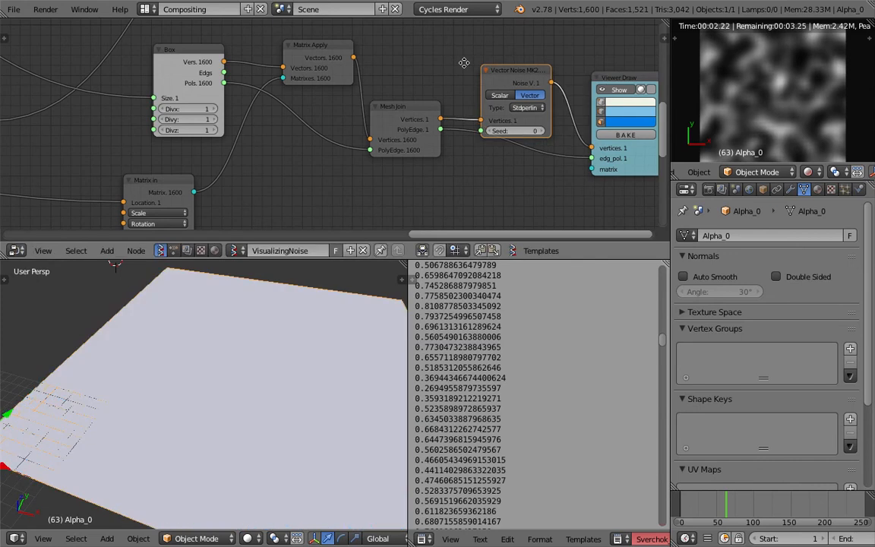
{"action": "middle_click_drag", "start_coordinate": [463, 63], "coordinate": [398, 100]}
{"action": "left_click_drag", "start_coordinate": [439, 108], "coordinate": [482, 59]}
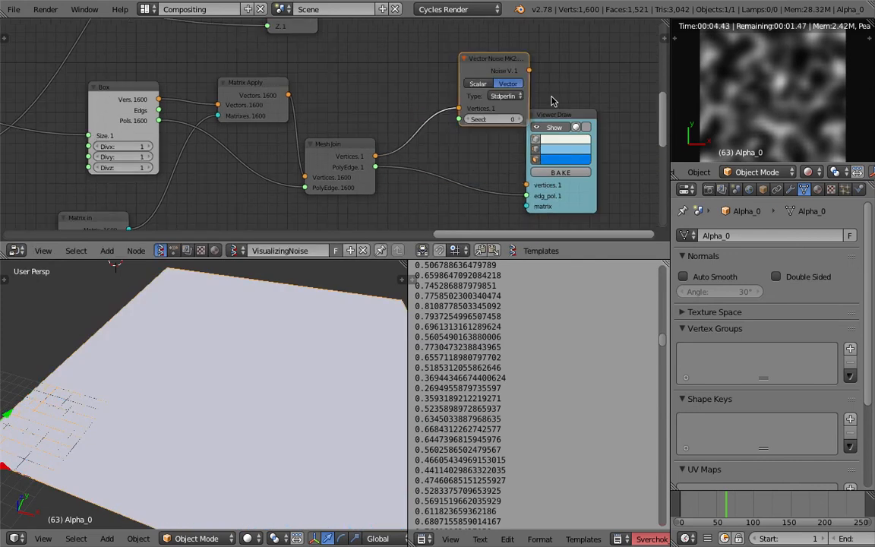
- Add a Vector Math MK2 node on the link between the Vector Noise and Viewer Draw nodes
{"action": "key", "text": "shift+a"}
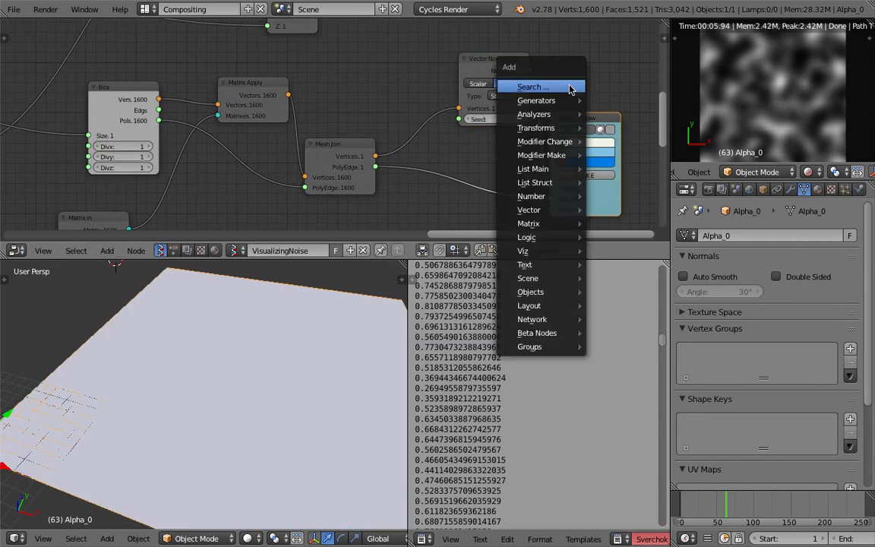
{"action": "left_click", "coordinate": [569, 89]}
{"action": "type", "text": "vector ma"}
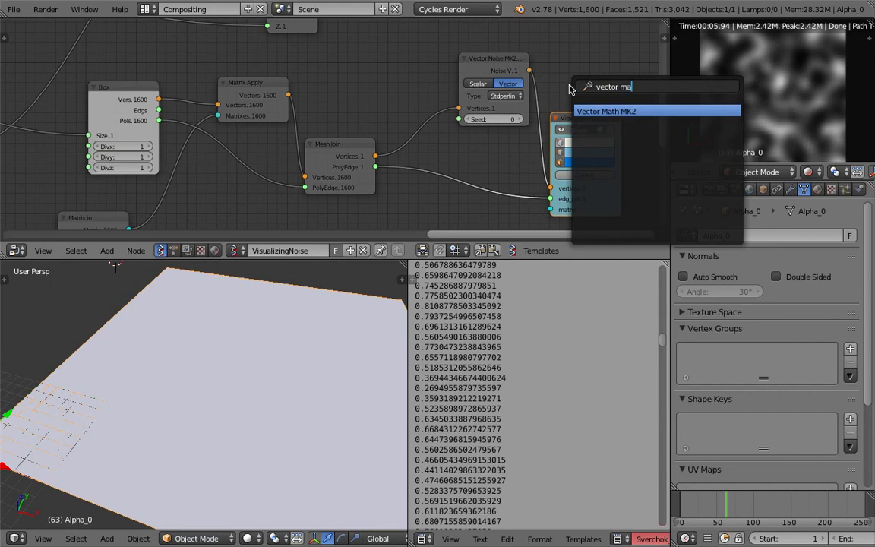
{"action": "key", "text": "Return"}
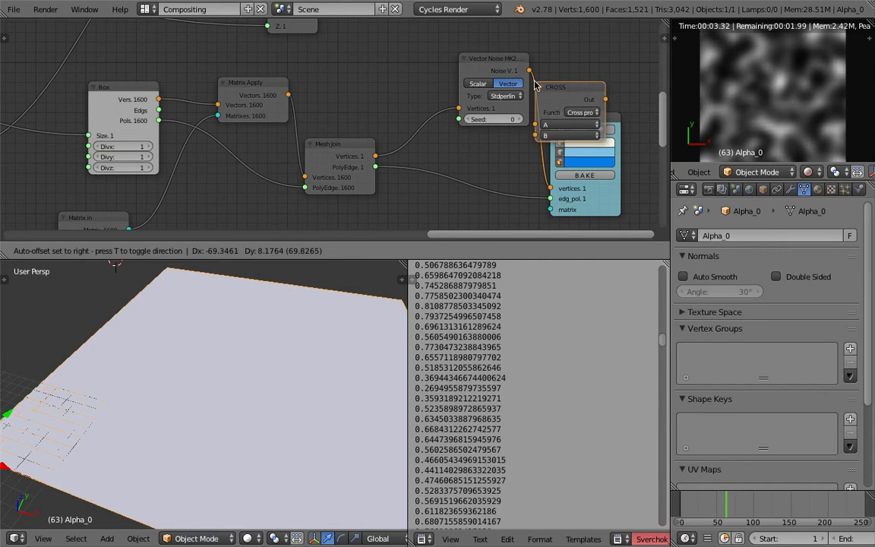
{"action": "left_click", "coordinate": [534, 85]}
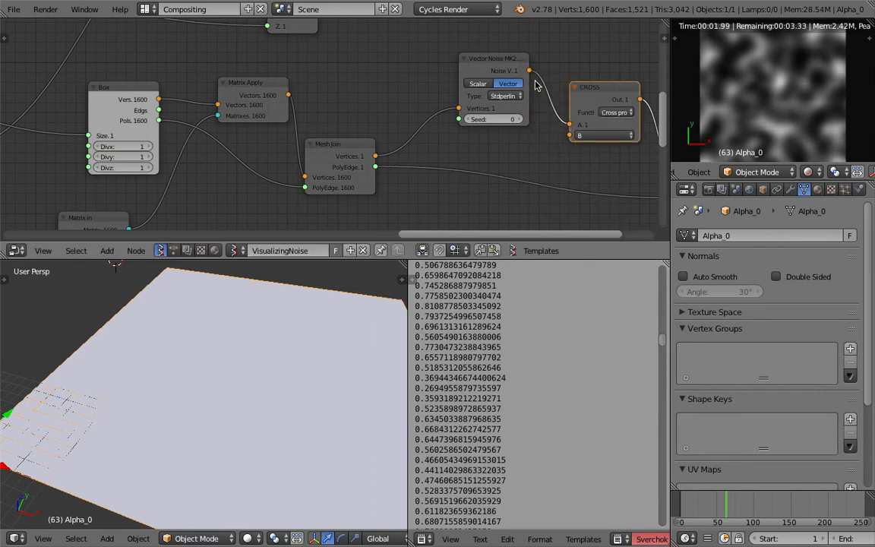
- Set the vector math function to Add and link the Mesh Join vertices to its B input
{"action": "middle_click_drag", "start_coordinate": [535, 85], "coordinate": [465, 82]}
{"action": "left_click", "coordinate": [544, 109]}
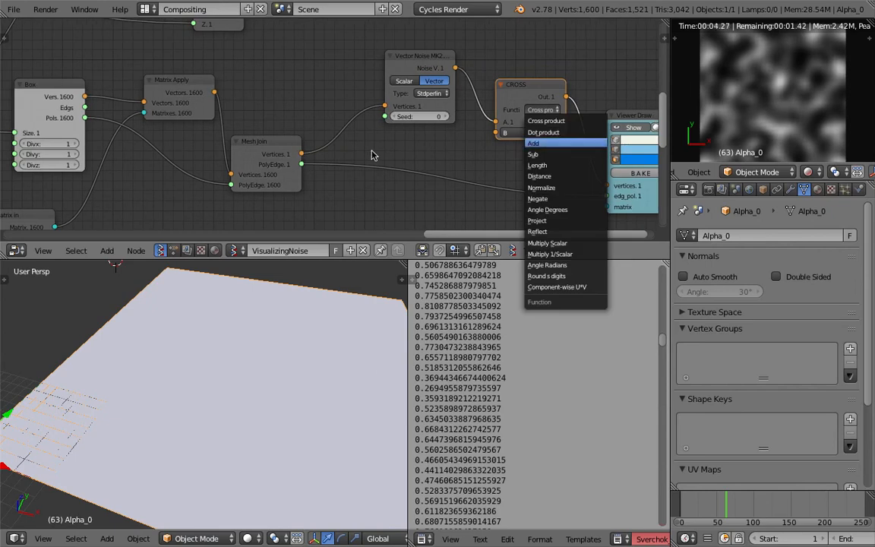
{"action": "key", "text": "Return"}
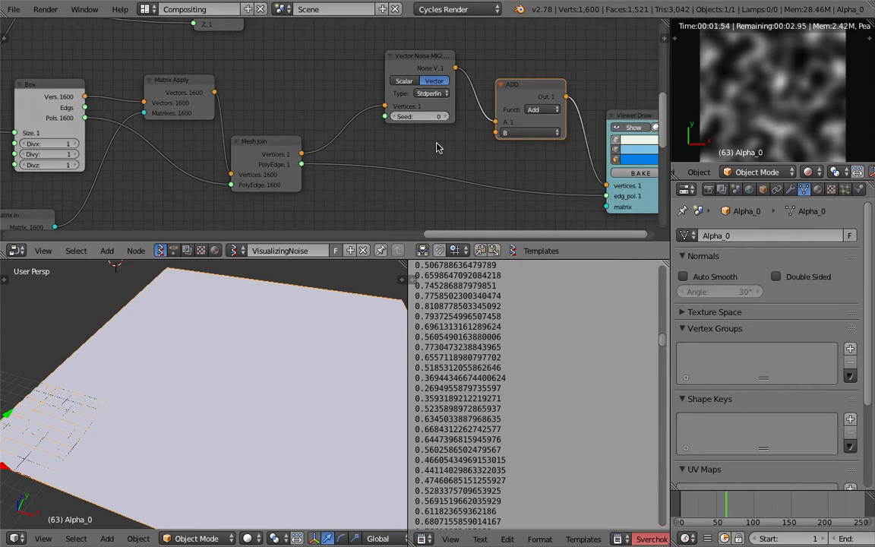
{"action": "left_click_drag", "start_coordinate": [494, 133], "coordinate": [302, 155]}
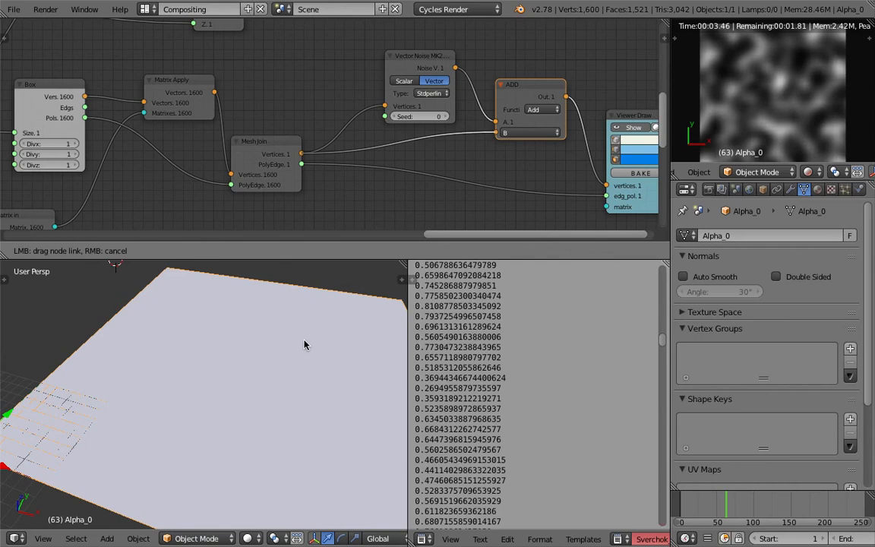
- Inspect the displaced boxes in the 3D view and set the new Vector Noise node's seed to 21
{"action": "scroll", "coordinate": [260, 371], "scroll_direction": "down", "scroll_amount": 3}
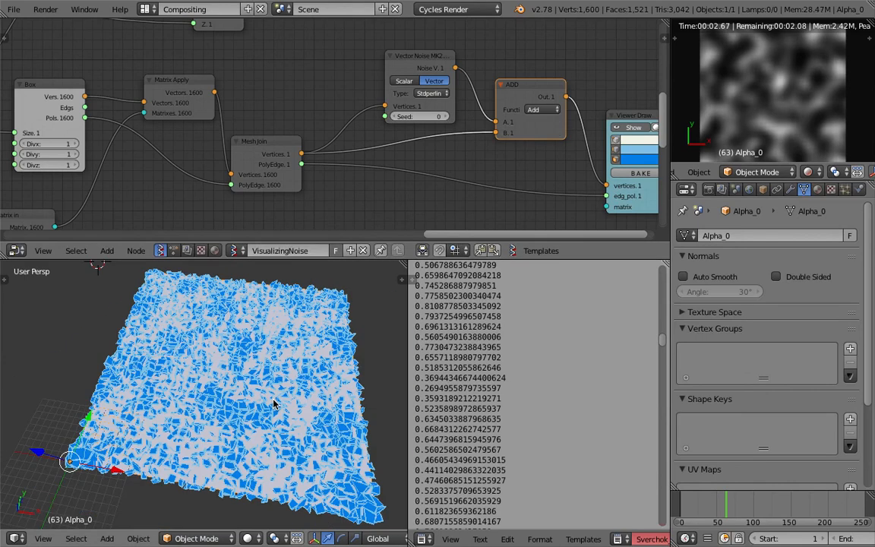
{"action": "mouse_move", "coordinate": [274, 403]}
{"action": "middle_mouse_down"}
{"action": "mouse_move", "coordinate": [302, 402]}
{"action": "mouse_move", "coordinate": [278, 387]}
{"action": "middle_mouse_up"}
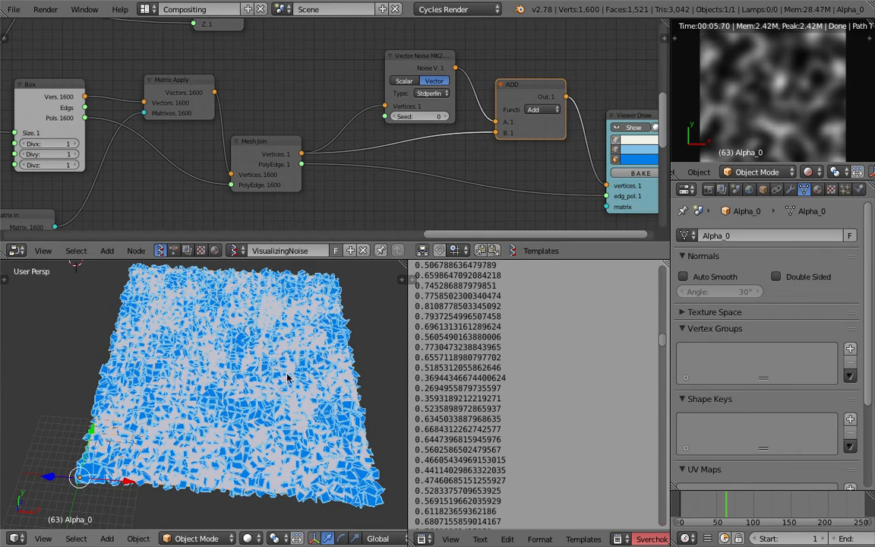
{"action": "middle_click_drag", "start_coordinate": [287, 373], "coordinate": [288, 367]}
{"action": "scroll", "coordinate": [298, 366], "scroll_direction": "up", "scroll_amount": 3}
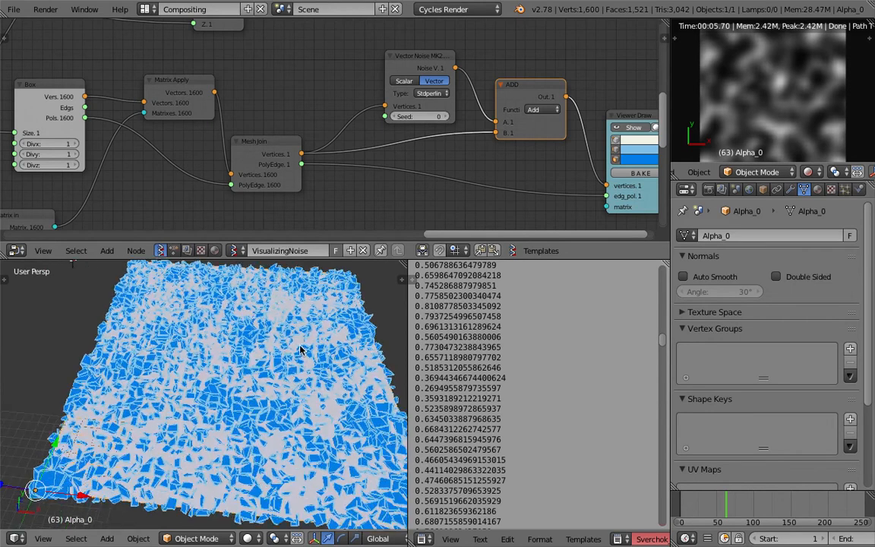
{"action": "middle_click_drag", "start_coordinate": [325, 356], "coordinate": [311, 344]}
{"action": "middle_click_drag", "start_coordinate": [457, 123], "coordinate": [445, 121]}
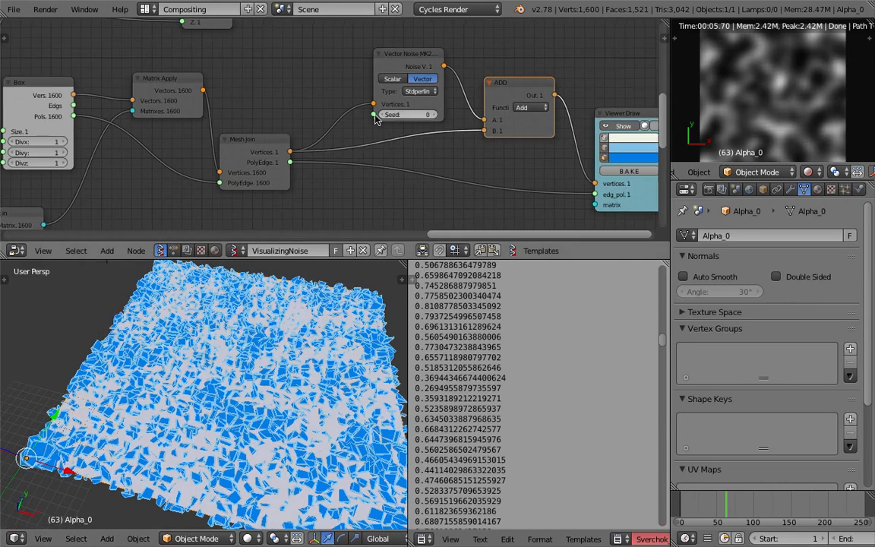
{"action": "left_click_drag", "start_coordinate": [386, 116], "coordinate": [425, 116]}
{"action": "scroll", "coordinate": [318, 152], "scroll_direction": "down", "scroll_amount": 3}
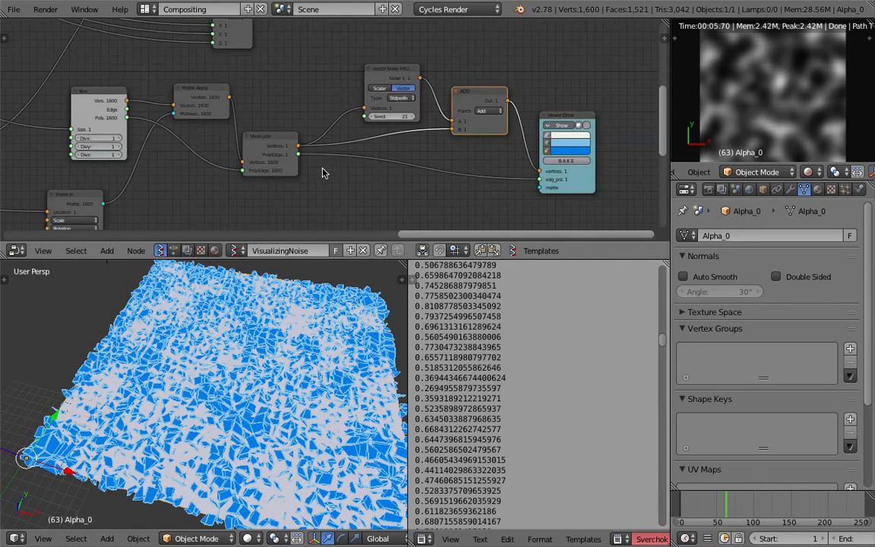
- Switch the 3D view to wireframe shading and save the file over the existing version
{"action": "middle_click_drag", "start_coordinate": [185, 476], "coordinate": [218, 486]}
{"action": "key", "text": "z"}
{"action": "key", "text": "z"}
{"action": "key", "text": "z"}
{"action": "middle_click_drag", "start_coordinate": [269, 452], "coordinate": [285, 448]}
{"action": "key", "text": "ctrl+s"}
{"action": "left_click", "coordinate": [287, 447]}
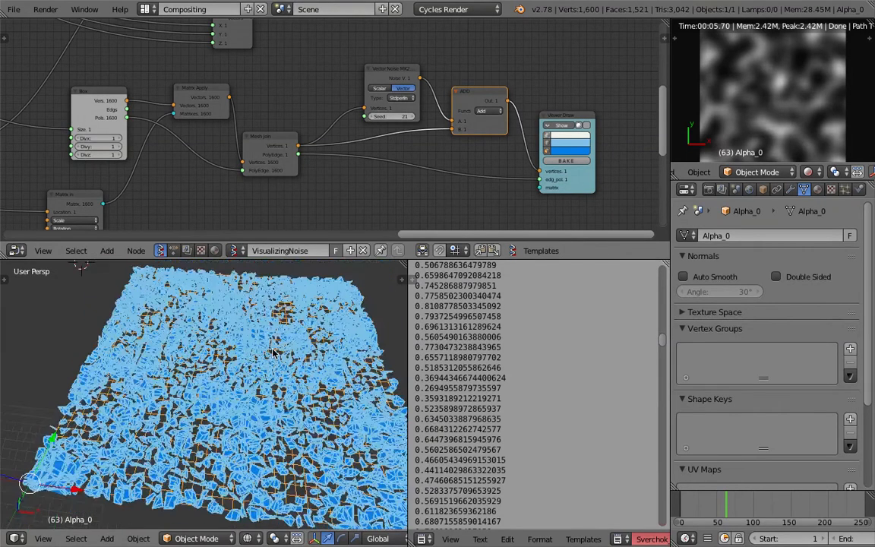
{"action": "middle_click_drag", "start_coordinate": [272, 349], "coordinate": [278, 433]}
{"action": "scroll", "coordinate": [342, 102], "scroll_direction": "up", "scroll_amount": 1}
- Duplicate the Multiply Scalar node from the first noise setup onto the link between Mesh Join and the new Vector Noise node
{"action": "middle_click_drag", "start_coordinate": [303, 94], "coordinate": [364, 122]}
{"action": "scroll", "coordinate": [176, 160], "scroll_direction": "down", "scroll_amount": 2}
{"action": "middle_click_drag", "start_coordinate": [154, 109], "coordinate": [256, 148]}
{"action": "middle_click_drag", "start_coordinate": [177, 166], "coordinate": [255, 216]}
{"action": "scroll", "coordinate": [255, 216], "scroll_direction": "down", "scroll_amount": 2}
{"action": "middle_click_drag", "start_coordinate": [125, 106], "coordinate": [173, 127]}
{"action": "left_click", "coordinate": [105, 140]}
{"action": "middle_click_drag", "start_coordinate": [114, 139], "coordinate": [207, 125]}
{"action": "left_click_drag", "start_coordinate": [108, 151], "coordinate": [118, 137]}
{"action": "scroll", "coordinate": [345, 121], "scroll_direction": "down", "scroll_amount": 1}
{"action": "middle_click_drag", "start_coordinate": [345, 121], "coordinate": [256, 94]}
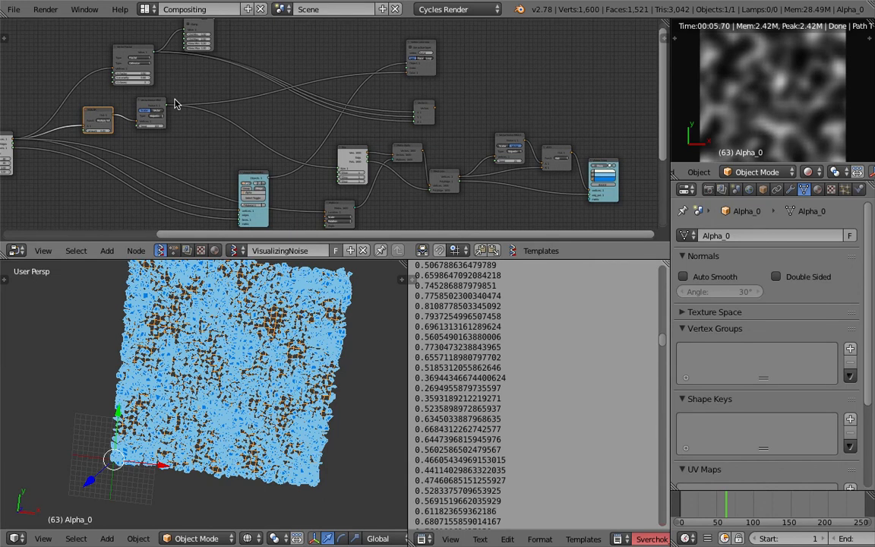
{"action": "key", "text": "g"}
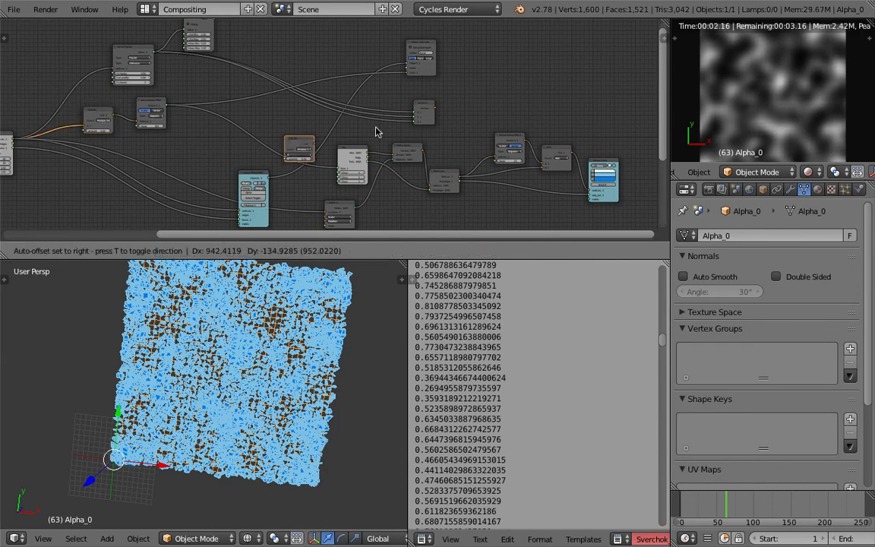
{"action": "left_click", "coordinate": [545, 141]}
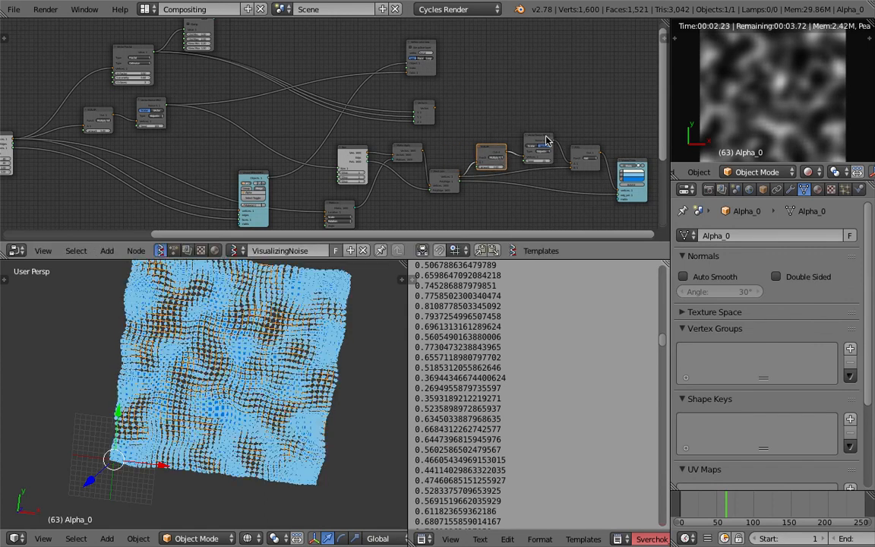
- Move the Viewer Draw and Add nodes farther from the Vector Noise node to open a gap, and select the duplicated Multiply Scalar node
{"action": "middle_click_drag", "start_coordinate": [545, 140], "coordinate": [390, 110]}
{"action": "scroll", "coordinate": [343, 110], "scroll_direction": "up", "scroll_amount": 2}
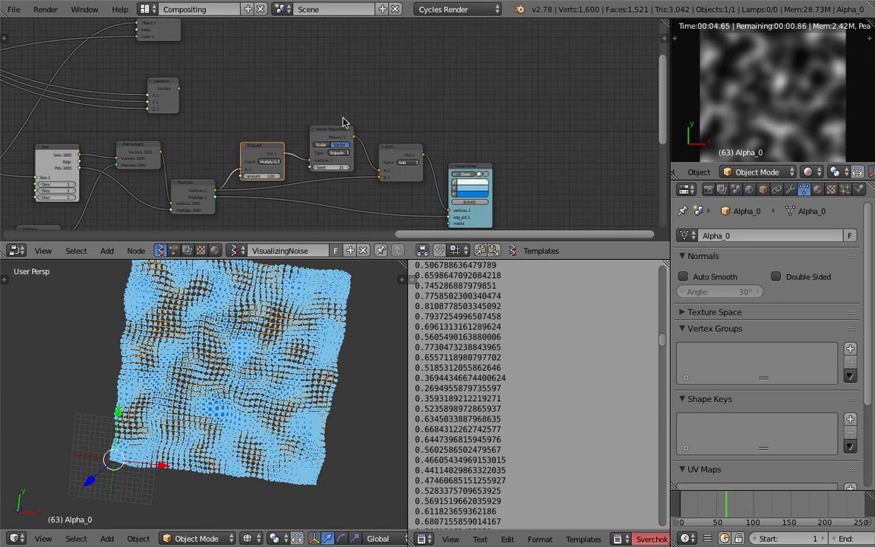
{"action": "scroll", "coordinate": [343, 121], "scroll_direction": "up", "scroll_amount": 1}
{"action": "left_click_drag", "start_coordinate": [500, 177], "coordinate": [548, 188]}
{"action": "left_click_drag", "start_coordinate": [407, 157], "coordinate": [466, 169]}
{"action": "left_click", "coordinate": [269, 152]}
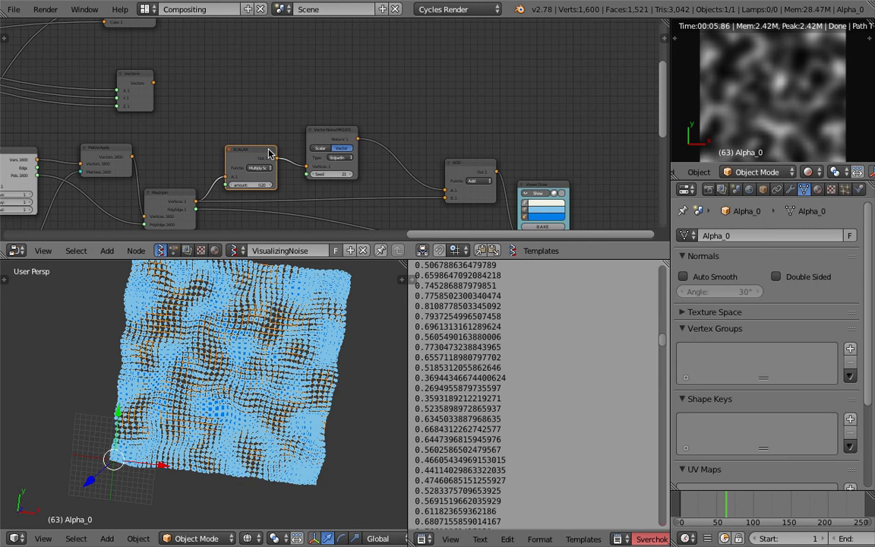
- Duplicate the Multiply Scalar node onto the link between the Vector Noise and Add nodes and set its amount to 5
{"action": "key", "text": "shift+d"}
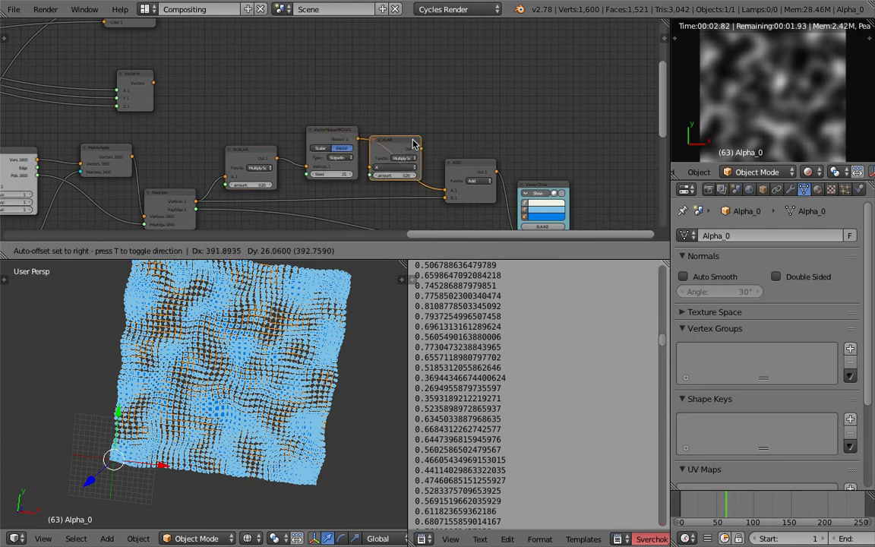
{"action": "left_click", "coordinate": [431, 144]}
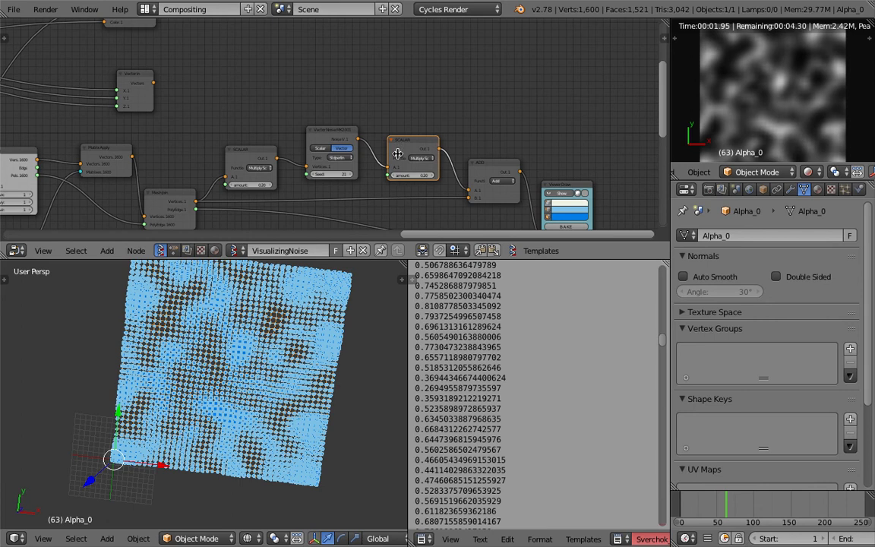
{"action": "left_click", "coordinate": [423, 175]}
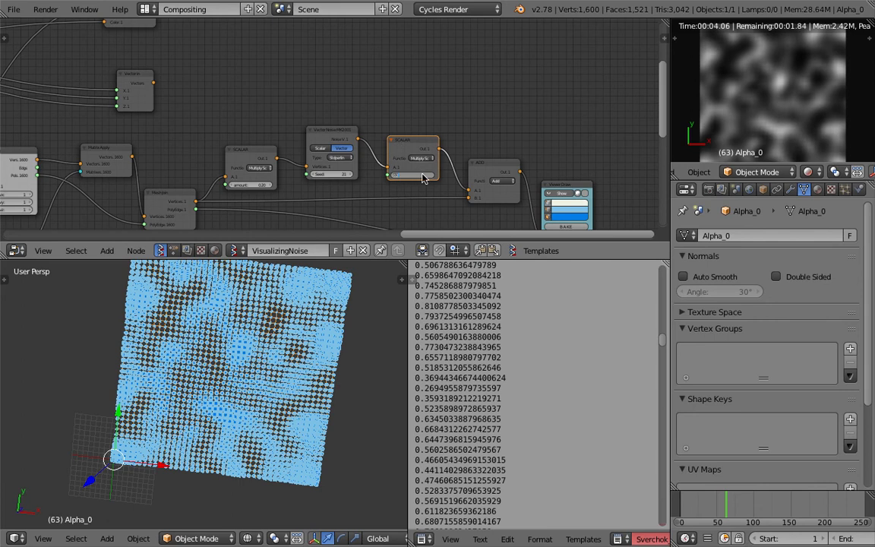
{"action": "key", "text": "Return"}
{"action": "middle_click_drag", "start_coordinate": [228, 395], "coordinate": [337, 373]}
{"action": "scroll", "coordinate": [254, 390], "scroll_direction": "up", "scroll_amount": 3}
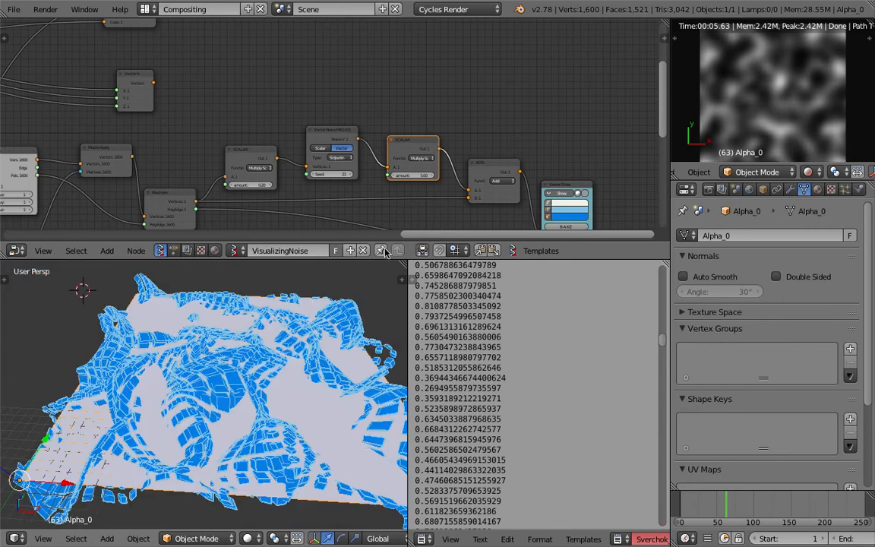
- Set the amount of the Multiply Scalar node after Vector Noise to 2 and inspect the displaced boxes
{"action": "left_click", "coordinate": [426, 176]}
{"action": "type", "text": "2"}
{"action": "key", "text": "Return"}
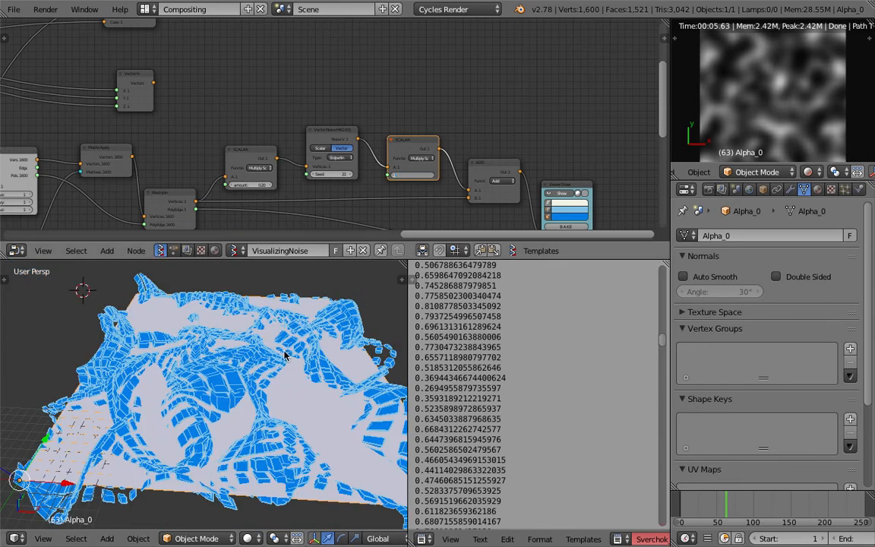
{"action": "middle_click_drag", "start_coordinate": [286, 356], "coordinate": [221, 382]}
{"action": "scroll", "coordinate": [157, 166], "scroll_direction": "up", "scroll_amount": 2}
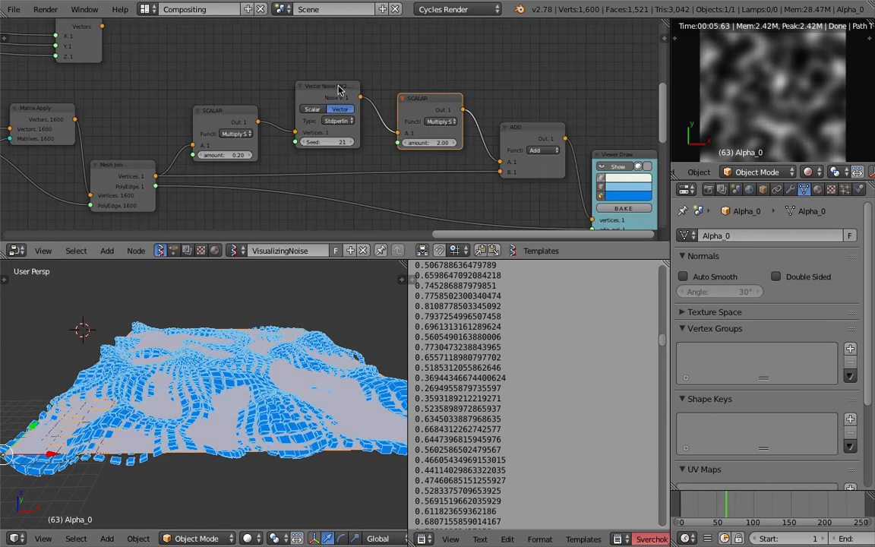
{"action": "middle_click_drag", "start_coordinate": [228, 288], "coordinate": [236, 370]}
{"action": "middle_click_drag", "start_coordinate": [228, 417], "coordinate": [213, 407]}
- Split the Properties editor in two and turn its upper part into an Outliner
{"action": "left_click_drag", "start_coordinate": [872, 197], "coordinate": [721, 311]}
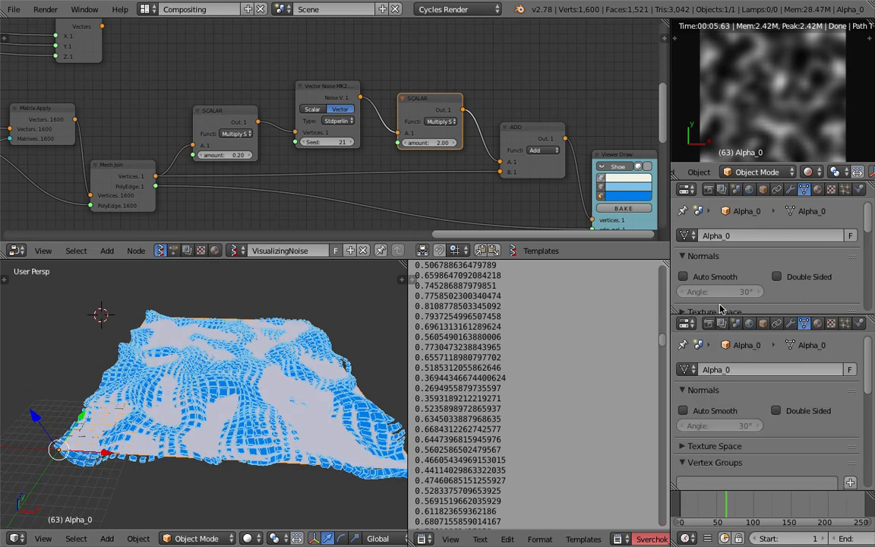
{"action": "middle_click_drag", "start_coordinate": [189, 391], "coordinate": [230, 386]}
{"action": "left_click", "coordinate": [687, 189]}
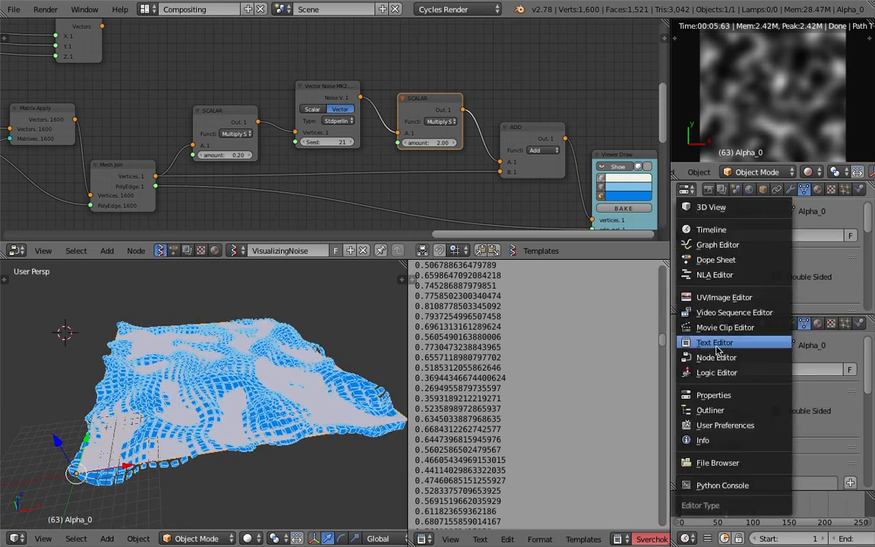
{"action": "left_click", "coordinate": [649, 367]}
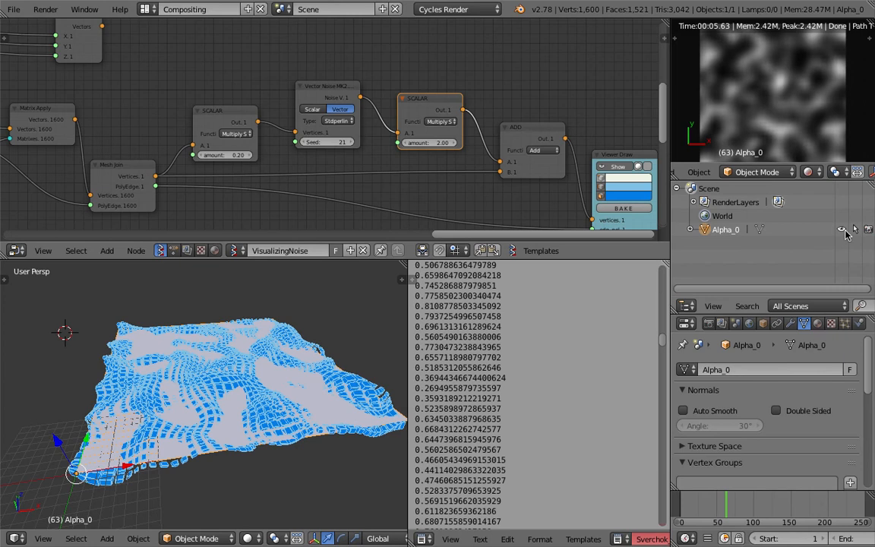
- Hide Alpha_0 from both the viewport and rendering, and save the file over the existing version
{"action": "left_click", "coordinate": [841, 229]}
{"action": "left_click", "coordinate": [869, 230]}
{"action": "mouse_move", "coordinate": [258, 334]}
{"action": "middle_mouse_down"}
{"action": "mouse_move", "coordinate": [266, 383]}
{"action": "mouse_move", "coordinate": [244, 441]}
{"action": "mouse_move", "coordinate": [227, 369]}
{"action": "mouse_move", "coordinate": [250, 388]}
{"action": "mouse_move", "coordinate": [235, 367]}
{"action": "middle_mouse_up"}
{"action": "key", "text": "ctrl+s"}
{"action": "left_click", "coordinate": [266, 382]}
{"action": "scroll", "coordinate": [227, 369], "scroll_direction": "up", "scroll_amount": 4}
{"action": "key", "text": "ctrl+s"}
{"action": "left_click", "coordinate": [236, 363]}
- Extend the 3D view over the Text Editor area and frame the whole displaced box grid
{"action": "scroll", "coordinate": [353, 152], "scroll_direction": "down", "scroll_amount": 2}
{"action": "middle_click_drag", "start_coordinate": [471, 171], "coordinate": [353, 171]}
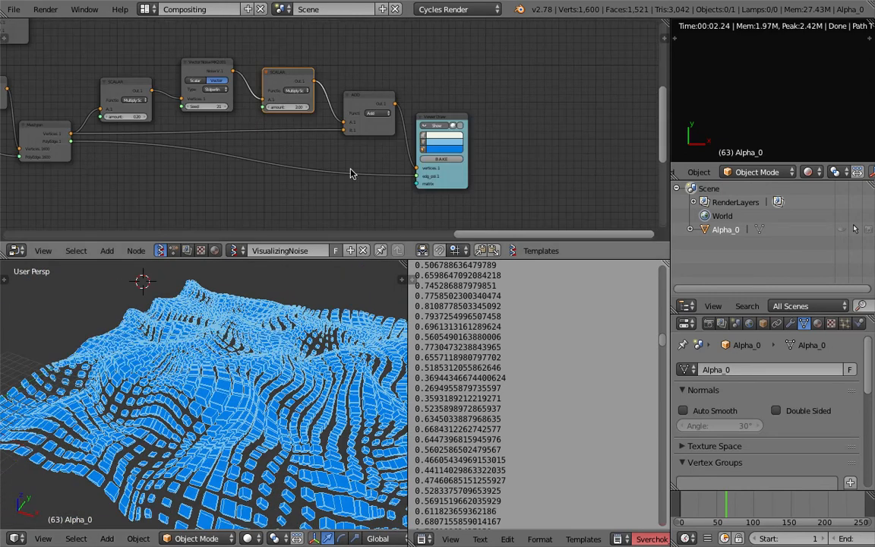
{"action": "left_click_drag", "start_coordinate": [404, 264], "coordinate": [531, 304]}
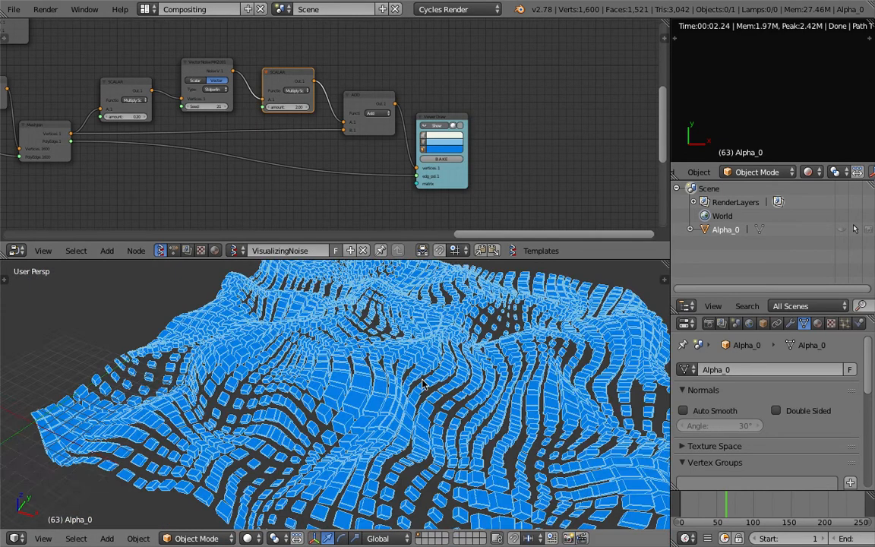
{"action": "key", "text": "Home"}
{"action": "middle_click_drag", "start_coordinate": [385, 391], "coordinate": [326, 354]}
{"action": "scroll", "coordinate": [373, 345], "scroll_direction": "up", "scroll_amount": 1}
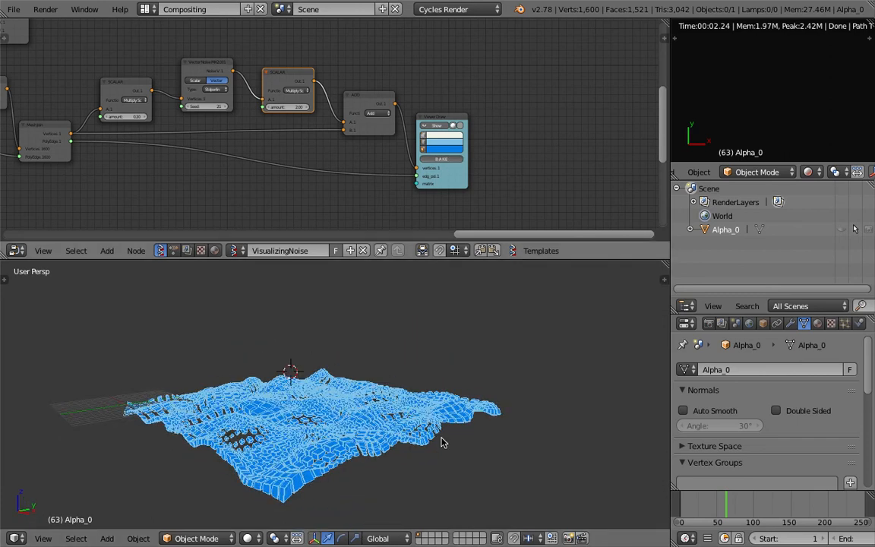
- Bake the Viewer Draw output to a mesh object and move it above the blue preview
{"action": "key", "text": "g"}
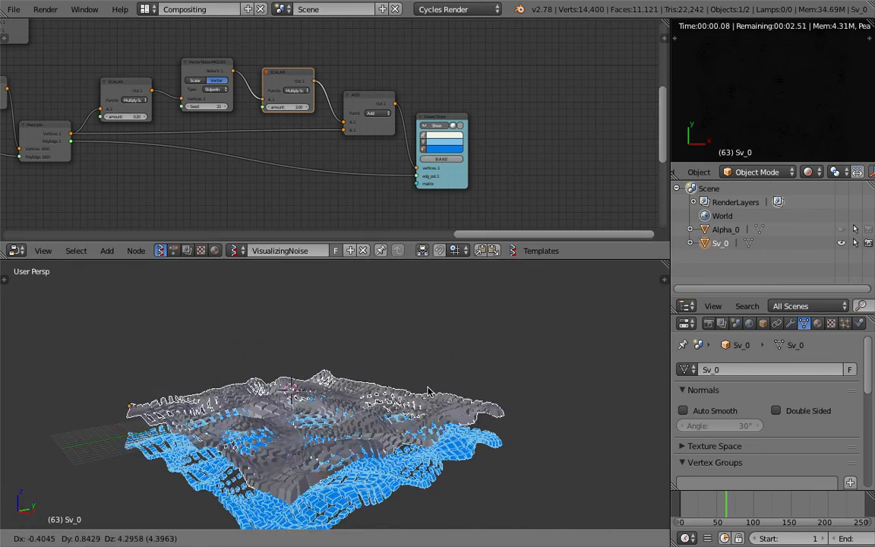
{"action": "left_click", "coordinate": [427, 390]}
{"action": "middle_click_drag", "start_coordinate": [334, 389], "coordinate": [499, 477]}
- Show the 3D view's properties and enable Matcap shading with the glossy pink-red sphere
{"action": "key", "text": "n"}
{"action": "scroll", "coordinate": [599, 449], "scroll_direction": "down", "scroll_amount": 10}
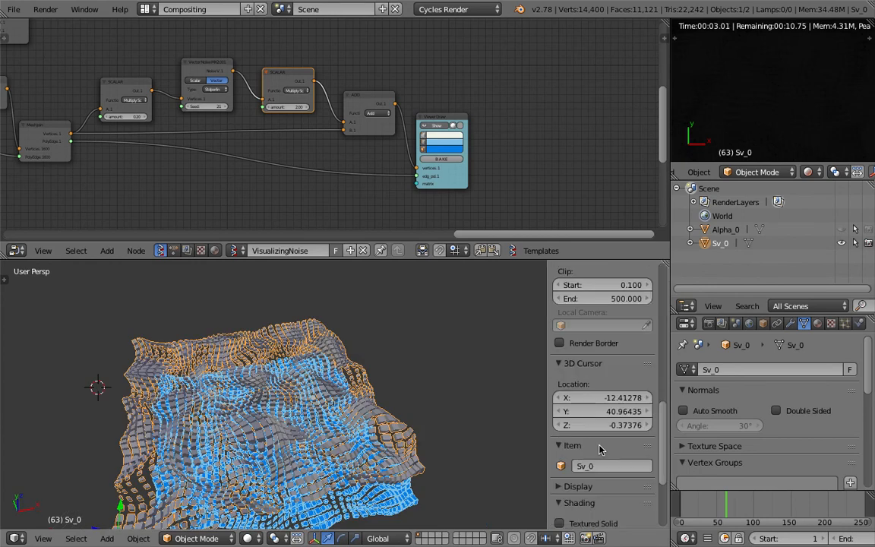
{"action": "scroll", "coordinate": [592, 467], "scroll_direction": "down", "scroll_amount": 3}
{"action": "left_click", "coordinate": [584, 484]}
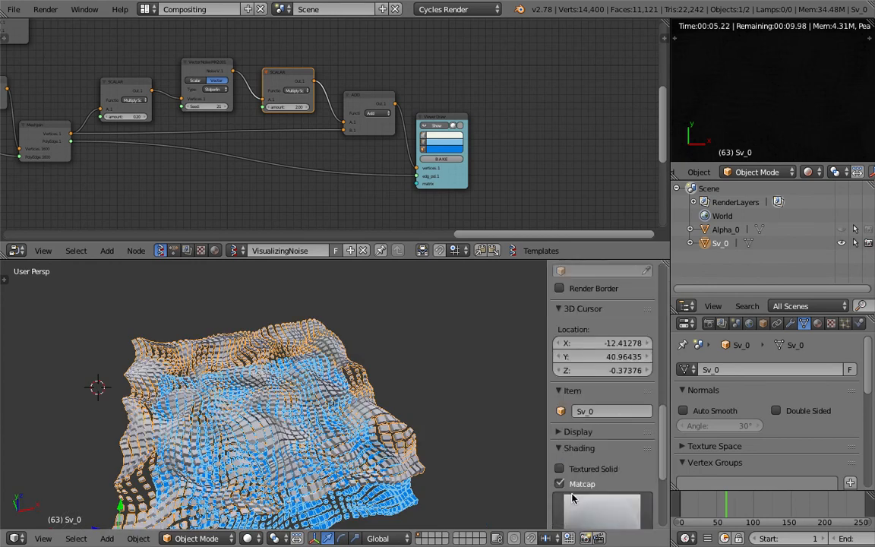
{"action": "left_click", "coordinate": [585, 516]}
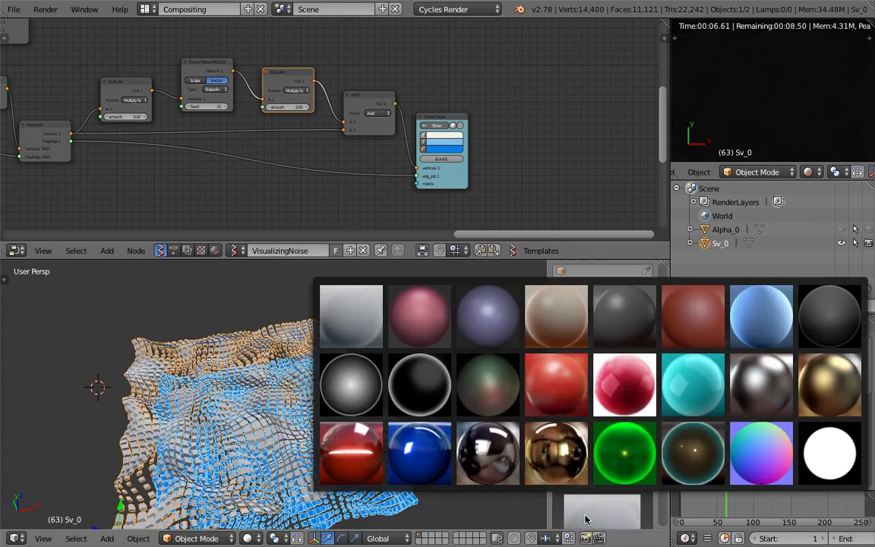
{"action": "left_click", "coordinate": [625, 408]}
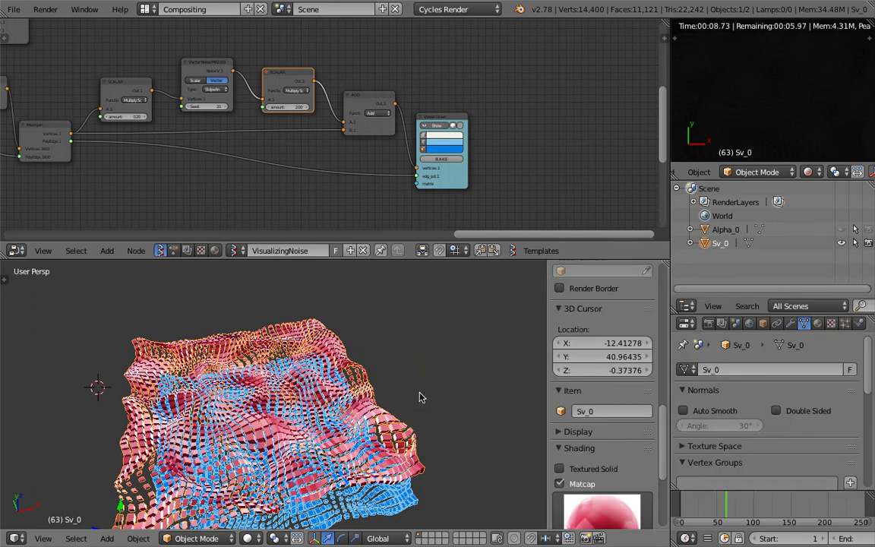
- Examine the baked box mesh, move it farther from the blue preview, and delete it
{"action": "scroll", "coordinate": [324, 398], "scroll_direction": "up", "scroll_amount": 5}
{"action": "scroll", "coordinate": [324, 398], "scroll_direction": "up", "scroll_amount": 3}
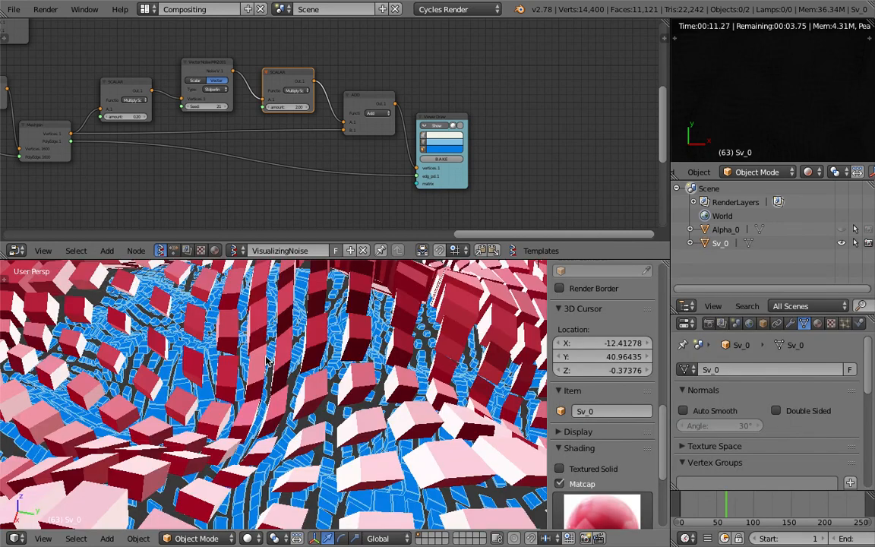
{"action": "scroll", "coordinate": [327, 367], "scroll_direction": "down", "scroll_amount": 8}
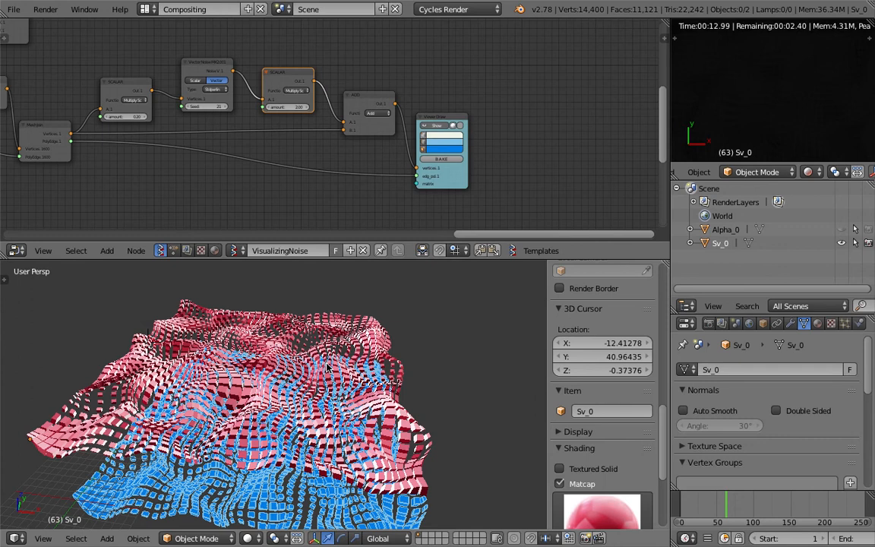
{"action": "scroll", "coordinate": [327, 366], "scroll_direction": "up", "scroll_amount": 4}
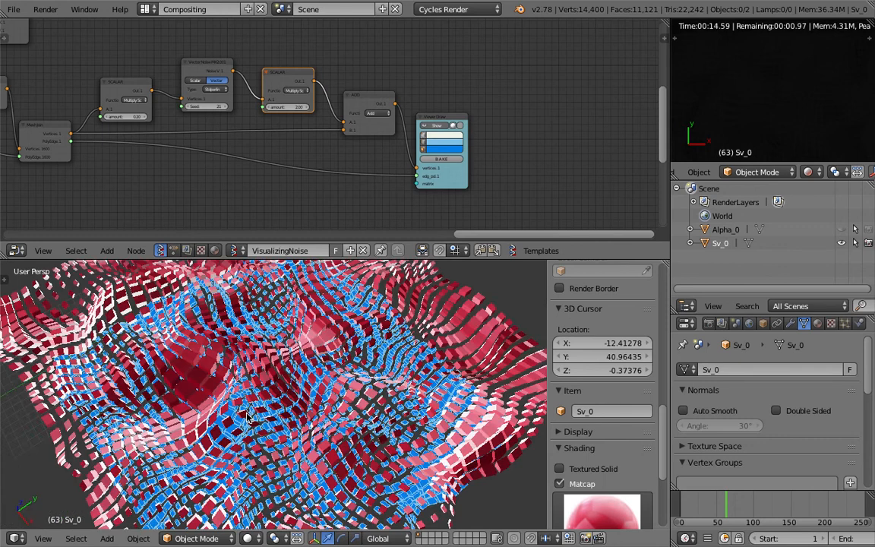
{"action": "scroll", "coordinate": [246, 416], "scroll_direction": "down", "scroll_amount": 6}
{"action": "right_click", "coordinate": [258, 331]}
{"action": "key", "text": "g"}
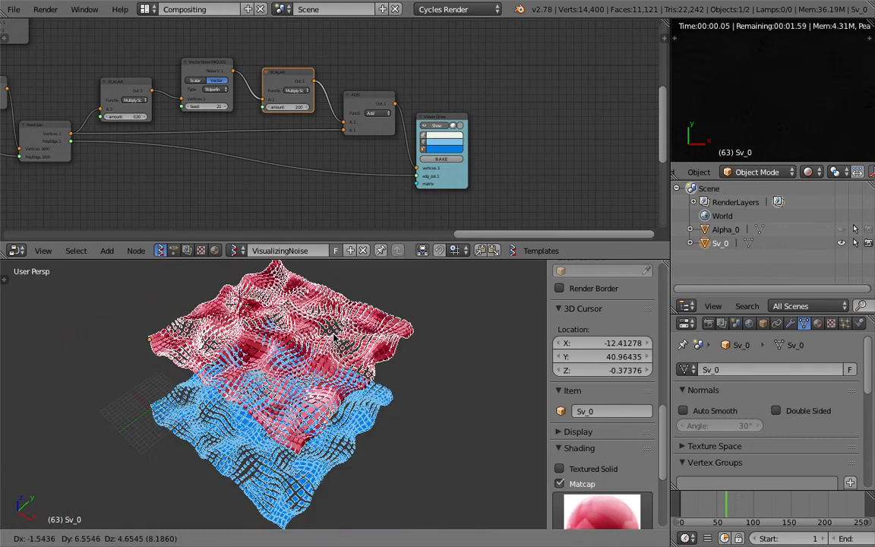
{"action": "left_click", "coordinate": [343, 342]}
{"action": "scroll", "coordinate": [334, 349], "scroll_direction": "up", "scroll_amount": 1}
{"action": "key", "text": "x"}
{"action": "left_click", "coordinate": [312, 380]}
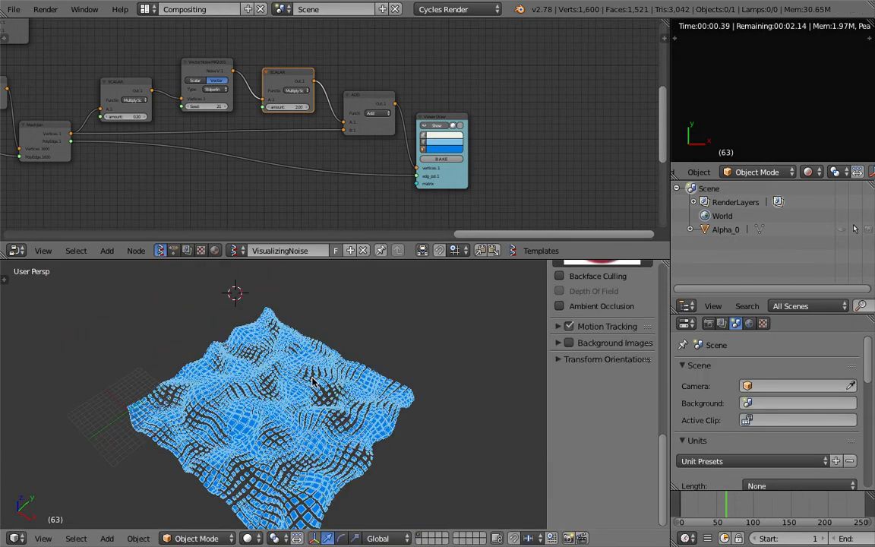
{"action": "middle_click_drag", "start_coordinate": [312, 380], "coordinate": [342, 372]}
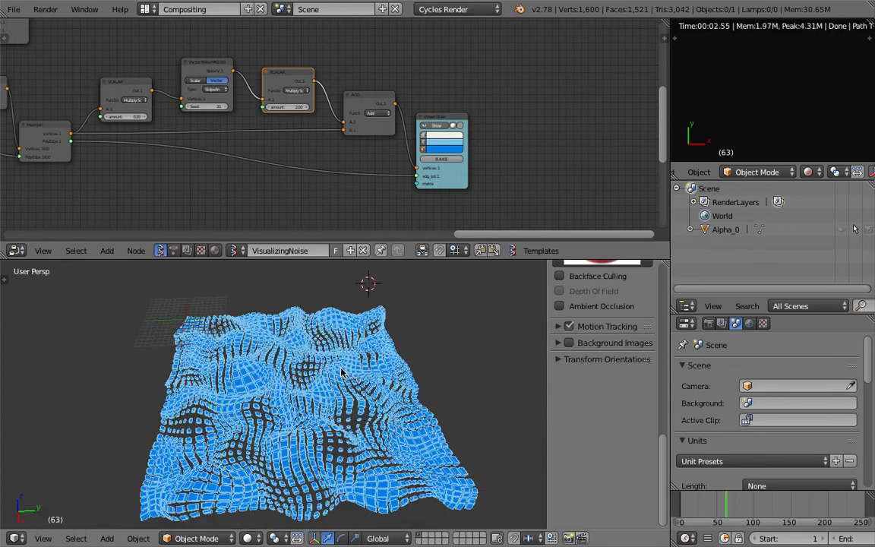
- Reposition the Multiply Scalar node that follows the Vector Noise node slightly higher
{"action": "middle_click_drag", "start_coordinate": [271, 193], "coordinate": [266, 140]}
{"action": "scroll", "coordinate": [265, 140], "scroll_direction": "up", "scroll_amount": 5}
{"action": "middle_click_drag", "start_coordinate": [437, 142], "coordinate": [358, 138]}
{"action": "left_click_drag", "start_coordinate": [357, 97], "coordinate": [346, 79]}
- Set the second Vector Noise node's type to Voronoi_F4 and view the result from above
{"action": "left_click", "coordinate": [250, 128]}
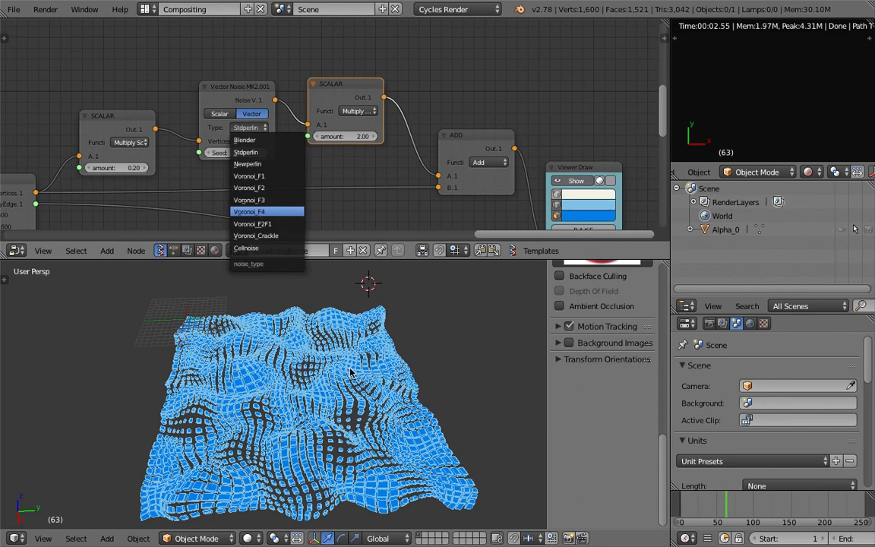
{"action": "middle_click_drag", "start_coordinate": [350, 372], "coordinate": [342, 418]}
{"action": "middle_click_drag", "start_coordinate": [327, 341], "coordinate": [352, 415]}
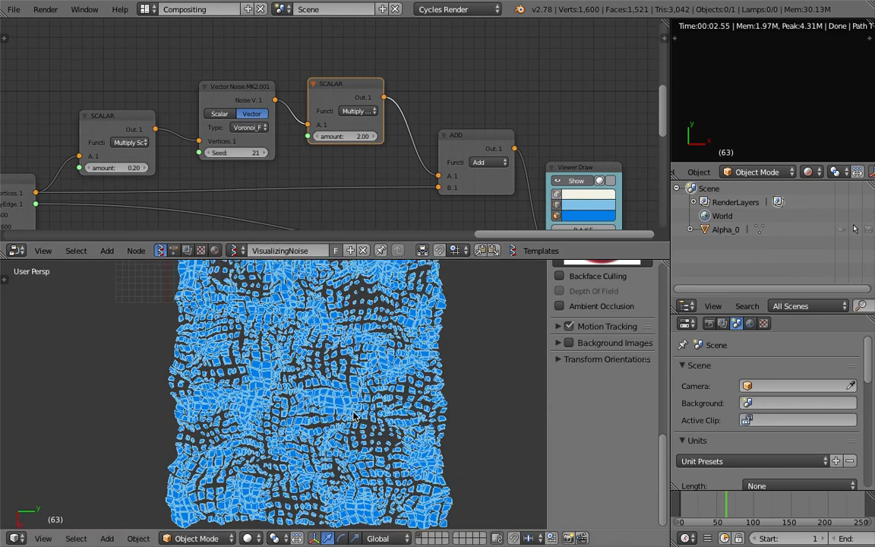
- Set the second Vector Noise node's type to Cellnoise and inspect the blocky displacement
{"action": "left_click", "coordinate": [250, 128]}
{"action": "left_click", "coordinate": [256, 253]}
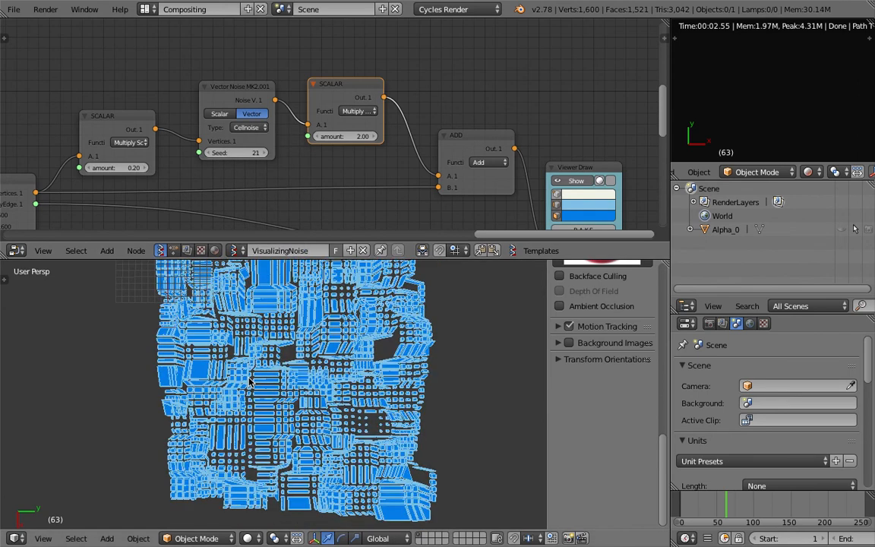
{"action": "middle_click_drag", "start_coordinate": [251, 382], "coordinate": [312, 331]}
{"action": "scroll", "coordinate": [313, 331], "scroll_direction": "up", "scroll_amount": 4}
{"action": "middle_click_drag", "start_coordinate": [312, 369], "coordinate": [267, 422]}
{"action": "scroll", "coordinate": [267, 422], "scroll_direction": "down", "scroll_amount": 5}
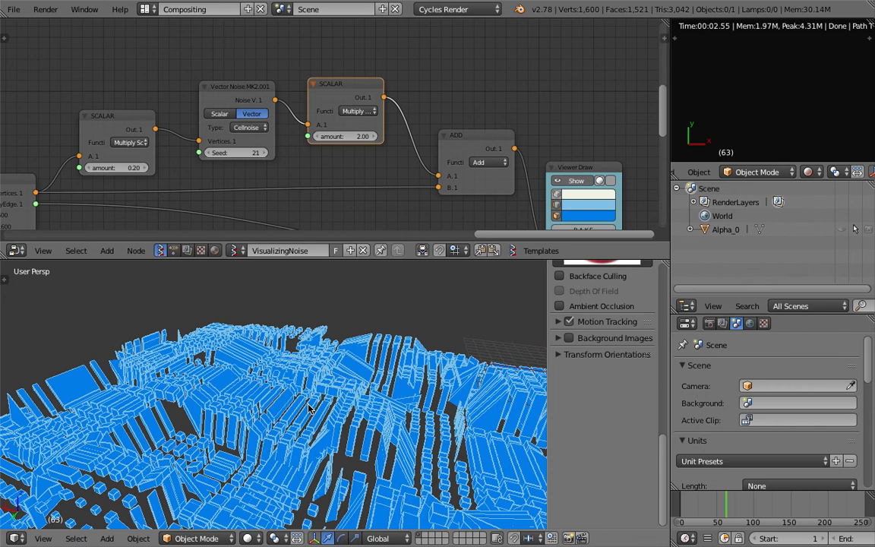
{"action": "scroll", "coordinate": [564, 319], "scroll_direction": "up", "scroll_amount": 1}
- Enable Ambient Occlusion in the 3D view's shading and switch the matcap to the glowing green sphere
{"action": "left_click", "coordinate": [559, 333]}
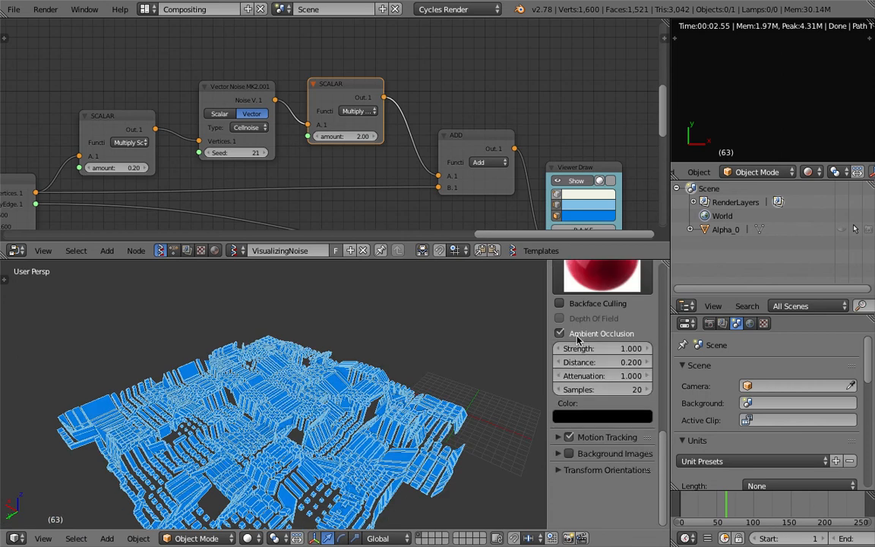
{"action": "scroll", "coordinate": [570, 328], "scroll_direction": "up", "scroll_amount": 2}
{"action": "left_click", "coordinate": [586, 322]}
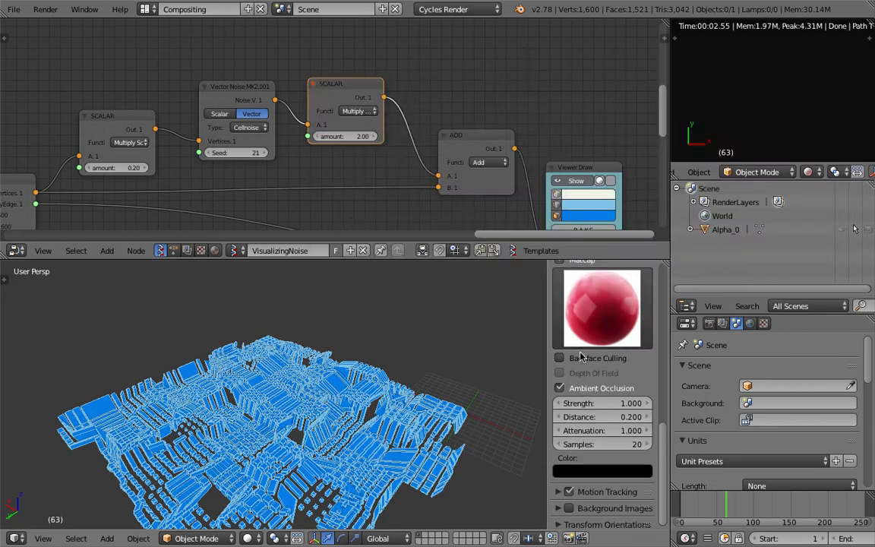
{"action": "left_click", "coordinate": [599, 317]}
{"action": "left_click", "coordinate": [624, 247]}
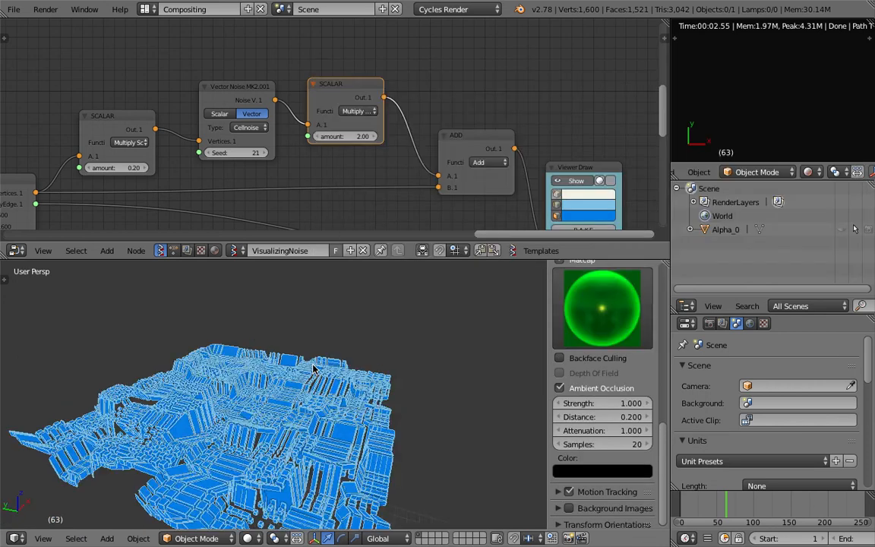
- Turn off Matcap shading in the 3D view and save the file over the existing version
{"action": "scroll", "coordinate": [578, 300], "scroll_direction": "up", "scroll_amount": 2}
{"action": "left_click", "coordinate": [577, 313]}
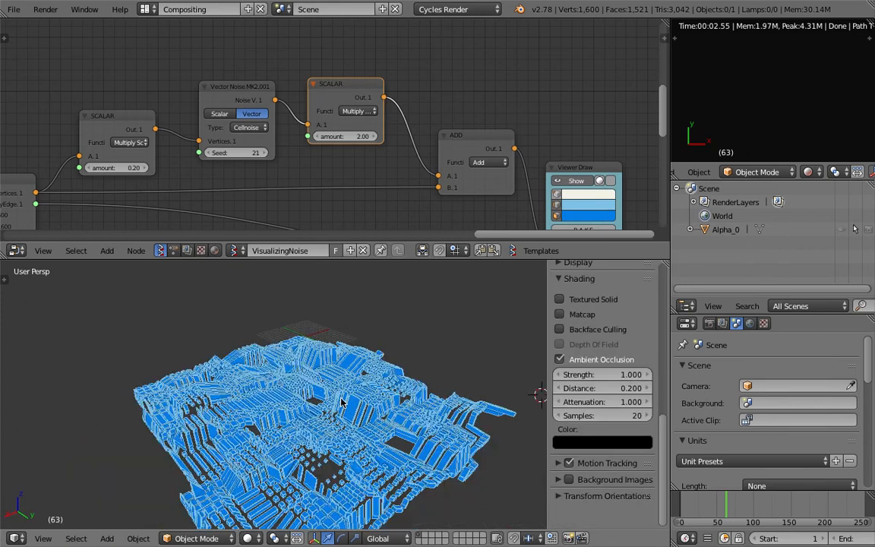
{"action": "key", "text": "ctrl+s"}
{"action": "left_click", "coordinate": [365, 417]}
- Delete the Sverchok_viewer text frame at the start of the node tree
{"action": "scroll", "coordinate": [90, 103], "scroll_direction": "down", "scroll_amount": 3}
{"action": "middle_click_drag", "start_coordinate": [91, 103], "coordinate": [428, 125]}
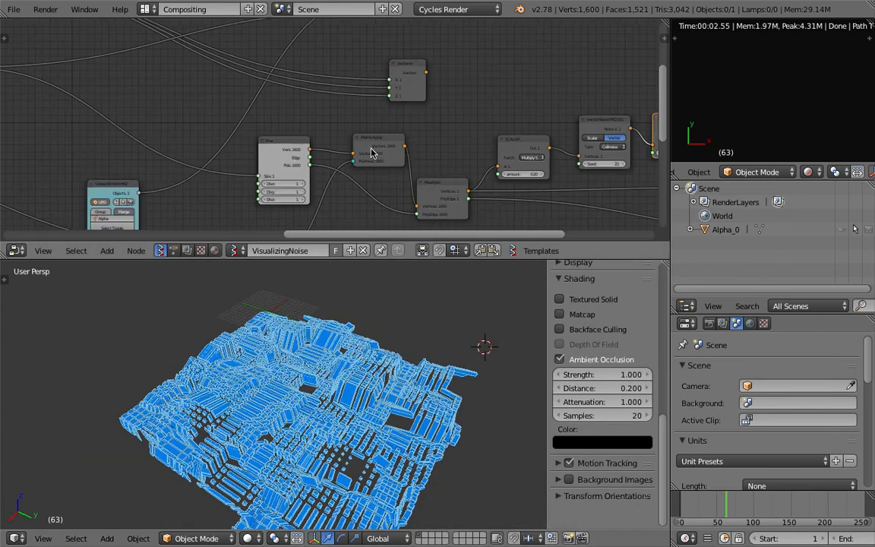
{"action": "middle_click_drag", "start_coordinate": [128, 144], "coordinate": [415, 176]}
{"action": "middle_click_drag", "start_coordinate": [143, 116], "coordinate": [444, 110]}
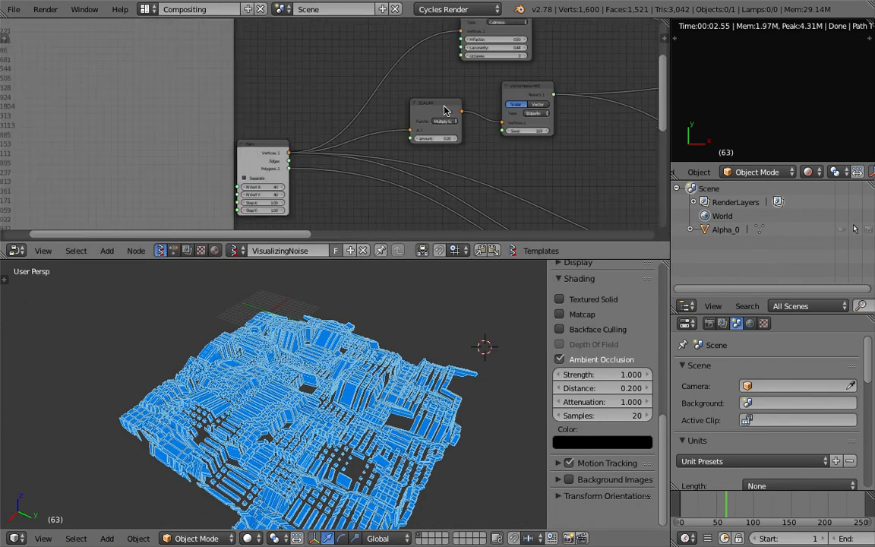
{"action": "scroll", "coordinate": [444, 110], "scroll_direction": "down", "scroll_amount": 3}
{"action": "middle_click_drag", "start_coordinate": [246, 156], "coordinate": [274, 238]}
{"action": "middle_click_drag", "start_coordinate": [266, 55], "coordinate": [255, 122]}
{"action": "left_click", "coordinate": [255, 124]}
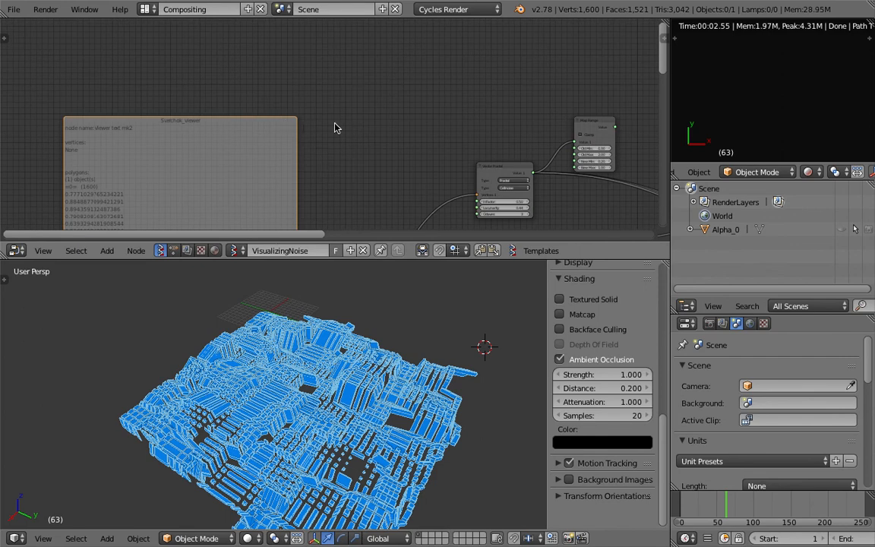
{"action": "key", "text": "x"}
{"action": "middle_click_drag", "start_coordinate": [362, 115], "coordinate": [248, 43]}
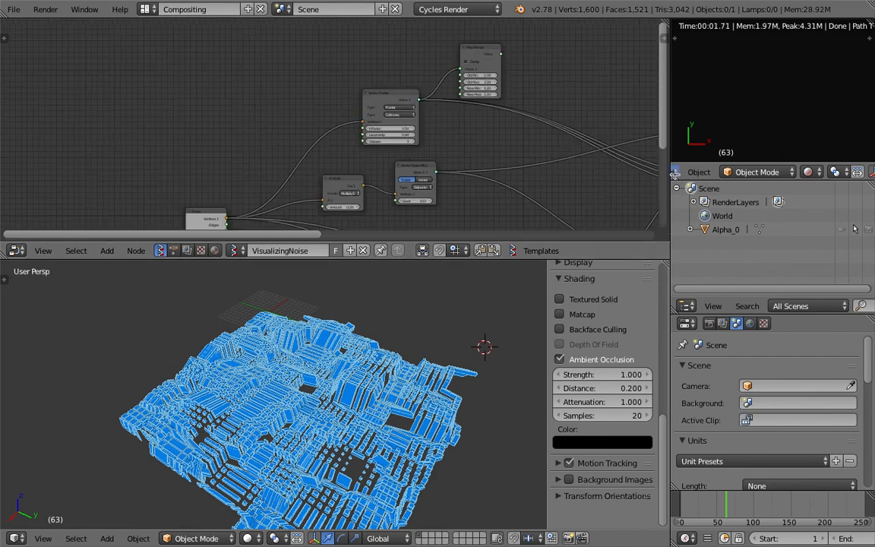
- Merge the small rendered 3D view area into the outliner area
{"action": "left_click_drag", "start_coordinate": [674, 173], "coordinate": [687, 148]}
{"action": "middle_click_drag", "start_coordinate": [302, 436], "coordinate": [448, 445]}
- Try Voronoi_F1 and Voronoi_F2 as the noise type of the second Vector Noise node
{"action": "middle_click_drag", "start_coordinate": [265, 173], "coordinate": [48, 33]}
{"action": "middle_click_drag", "start_coordinate": [474, 126], "coordinate": [297, 140]}
{"action": "scroll", "coordinate": [195, 140], "scroll_direction": "up", "scroll_amount": 8}
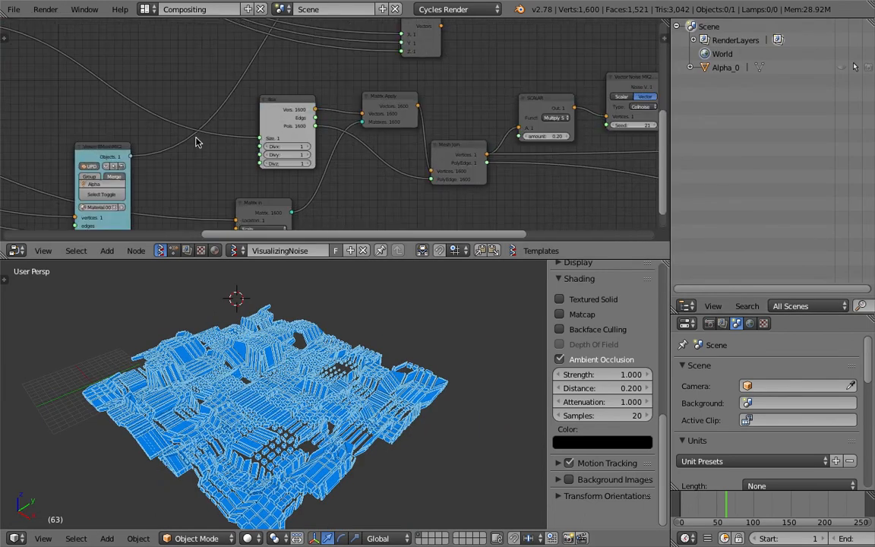
{"action": "middle_click_drag", "start_coordinate": [577, 129], "coordinate": [348, 121]}
{"action": "left_click", "coordinate": [515, 94]}
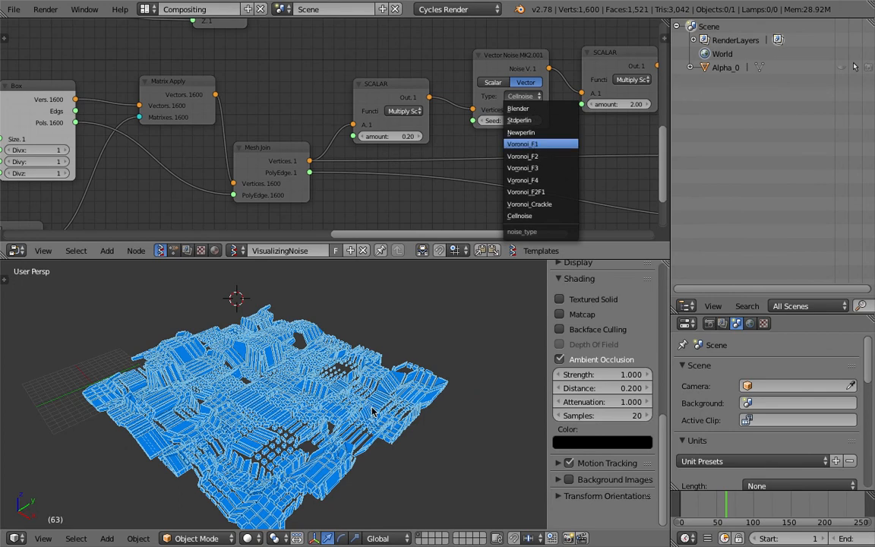
{"action": "left_click", "coordinate": [522, 143]}
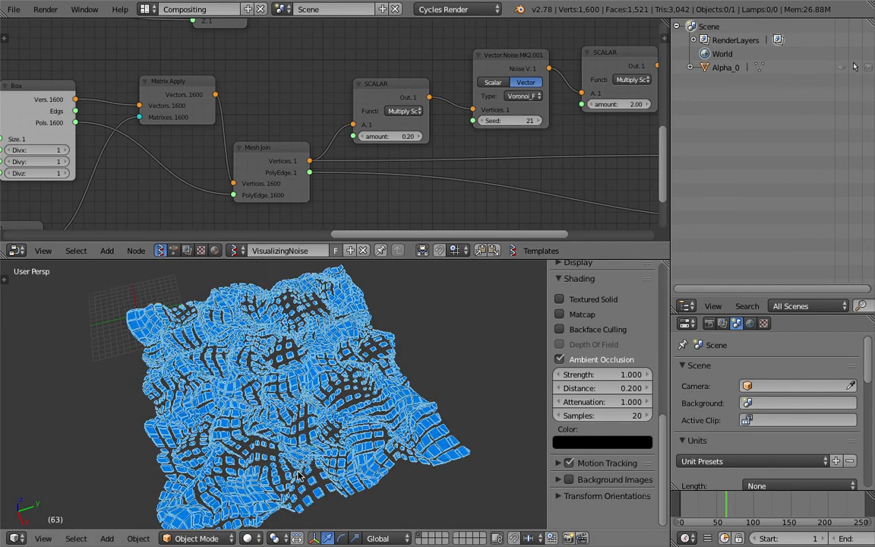
{"action": "left_click", "coordinate": [519, 97]}
{"action": "left_click", "coordinate": [542, 155]}
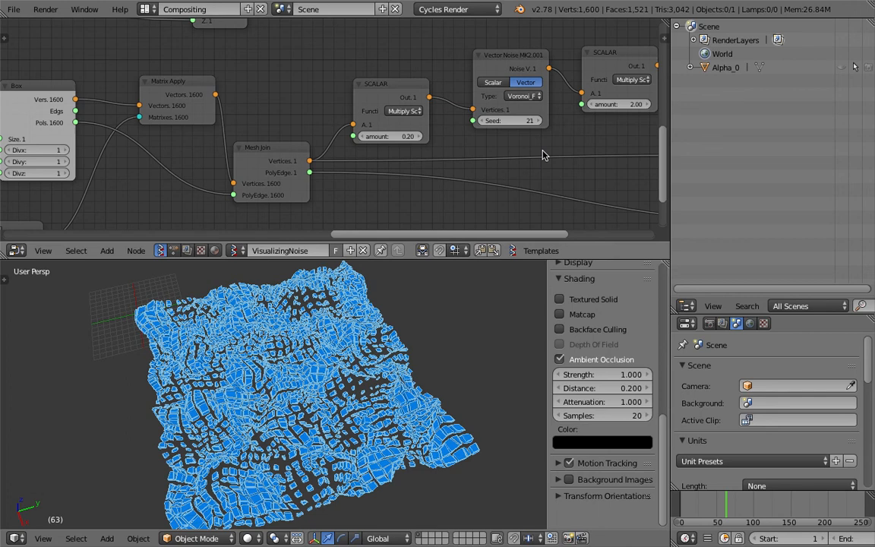
- Set the second Vector Noise node's type to Voronoi_F4 and inspect the displaced boxes up close
{"action": "left_click", "coordinate": [523, 96]}
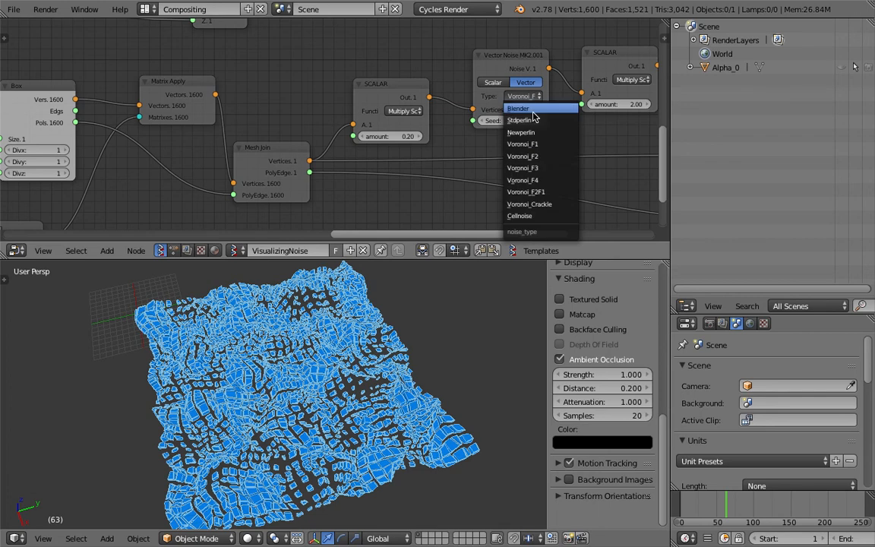
{"action": "left_click", "coordinate": [546, 181]}
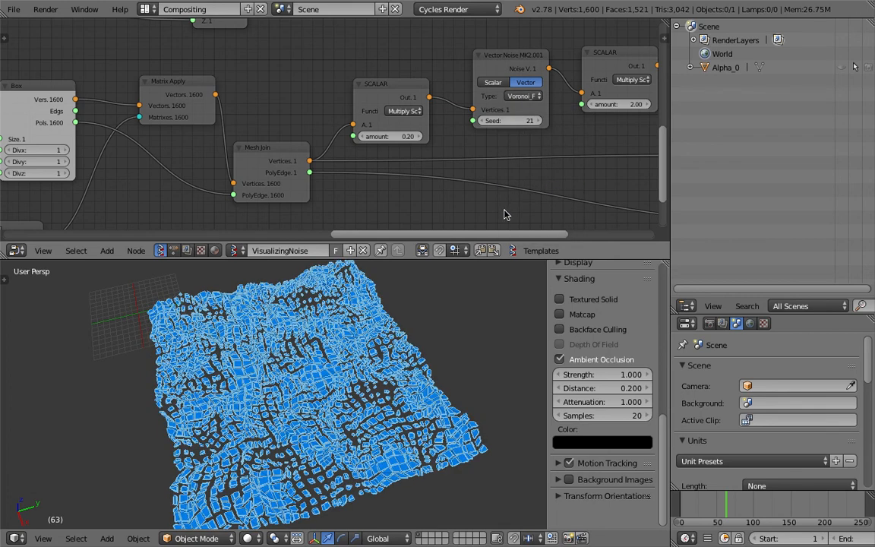
{"action": "middle_click_drag", "start_coordinate": [410, 319], "coordinate": [356, 351]}
{"action": "scroll", "coordinate": [377, 391], "scroll_direction": "up", "scroll_amount": 6}
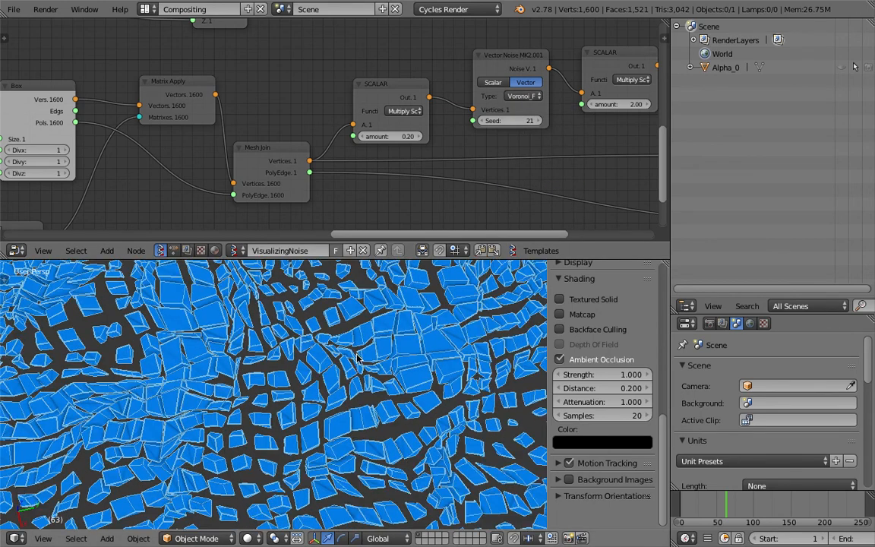
{"action": "scroll", "coordinate": [357, 351], "scroll_direction": "down", "scroll_amount": 4}
{"action": "middle_click_drag", "start_coordinate": [357, 399], "coordinate": [373, 379]}
{"action": "scroll", "coordinate": [369, 395], "scroll_direction": "down", "scroll_amount": 3}
{"action": "left_click", "coordinate": [373, 379]}
- Nudge the Viewer BMesh node toward the tree's start and move the Plane node farther from the first Scalar node
{"action": "scroll", "coordinate": [376, 125], "scroll_direction": "down", "scroll_amount": 8}
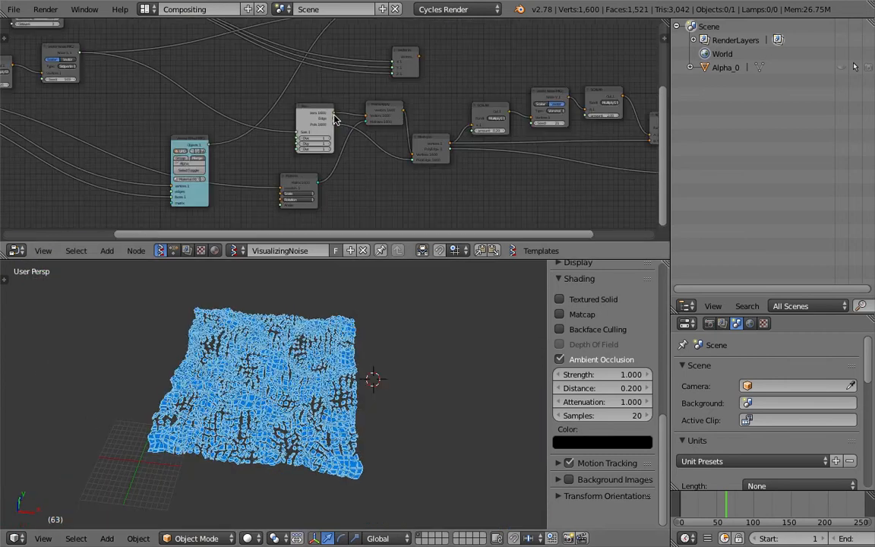
{"action": "middle_click_drag", "start_coordinate": [230, 134], "coordinate": [288, 142]}
{"action": "scroll", "coordinate": [215, 144], "scroll_direction": "up", "scroll_amount": 3}
{"action": "left_click_drag", "start_coordinate": [356, 141], "coordinate": [335, 139]}
{"action": "middle_click_drag", "start_coordinate": [263, 128], "coordinate": [351, 143]}
{"action": "scroll", "coordinate": [304, 129], "scroll_direction": "up", "scroll_amount": 10}
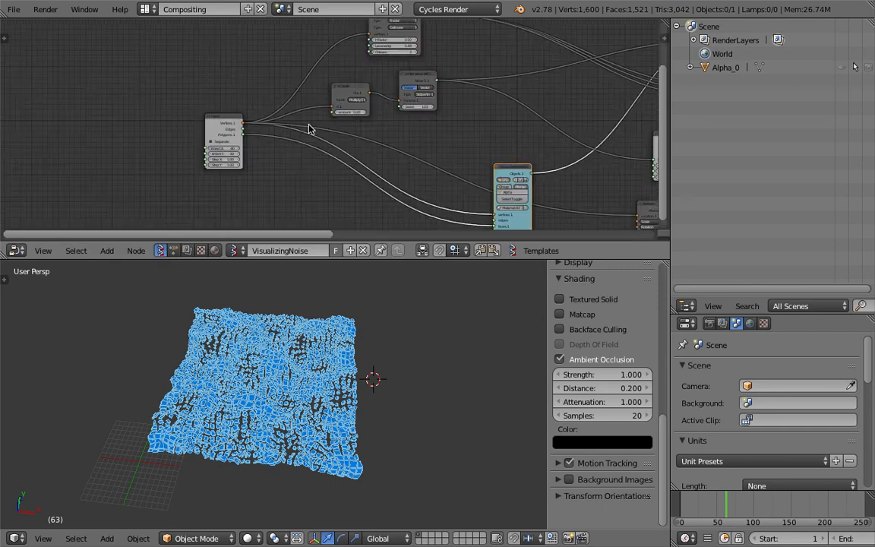
{"action": "scroll", "coordinate": [180, 126], "scroll_direction": "up", "scroll_amount": 1}
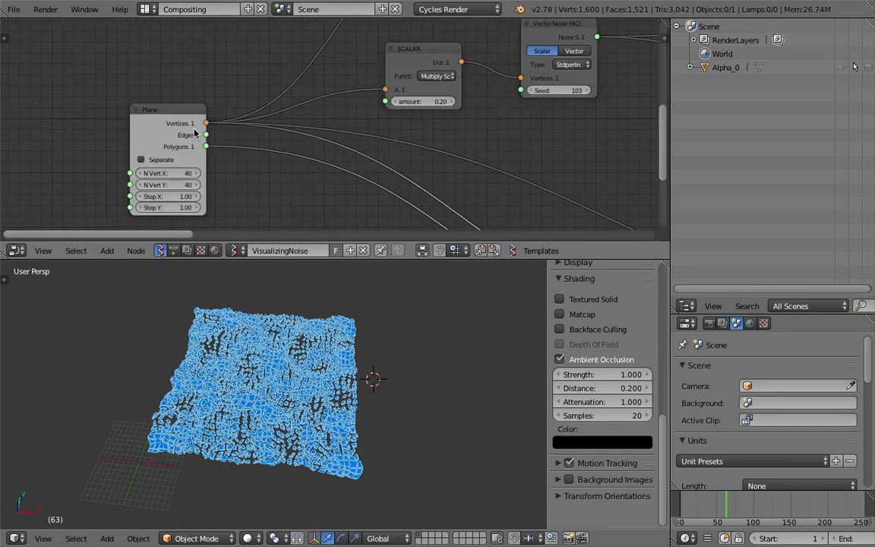
{"action": "left_click_drag", "start_coordinate": [181, 120], "coordinate": [107, 94]}
- Move the Viewer BMesh node close to the Plane node that feeds it
{"action": "scroll", "coordinate": [107, 93], "scroll_direction": "down", "scroll_amount": 4}
{"action": "middle_click_drag", "start_coordinate": [262, 112], "coordinate": [112, 66]}
{"action": "scroll", "coordinate": [113, 66], "scroll_direction": "down", "scroll_amount": 1}
{"action": "left_click_drag", "start_coordinate": [460, 135], "coordinate": [184, 107]}
{"action": "left_click_drag", "start_coordinate": [236, 123], "coordinate": [219, 121]}
- Move the Vertex color node from the far end of the tree to just beside the Viewer BMesh node
{"action": "middle_click_drag", "start_coordinate": [311, 112], "coordinate": [103, 241]}
{"action": "scroll", "coordinate": [379, 145], "scroll_direction": "down", "scroll_amount": 6}
{"action": "middle_click_drag", "start_coordinate": [444, 120], "coordinate": [448, 94]}
{"action": "left_click_drag", "start_coordinate": [483, 71], "coordinate": [158, 205]}
{"action": "middle_click_drag", "start_coordinate": [230, 141], "coordinate": [423, 94]}
{"action": "scroll", "coordinate": [284, 130], "scroll_direction": "up", "scroll_amount": 3}
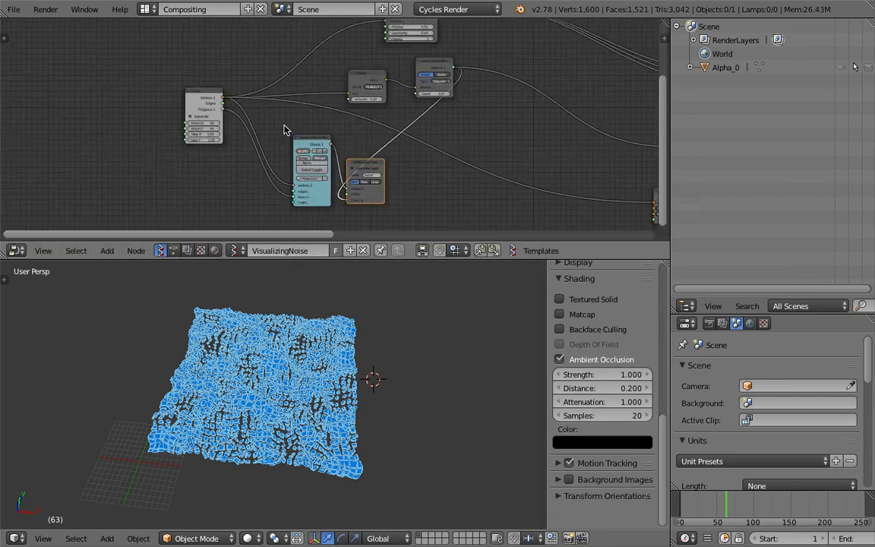
- Arrange the first Scalar, Vector Noise, Viewer BMesh and Vertex color nodes into a compact group beside the Plane node
{"action": "left_click_drag", "start_coordinate": [367, 75], "coordinate": [313, 72]}
{"action": "left_click_drag", "start_coordinate": [439, 63], "coordinate": [364, 56]}
{"action": "left_click_drag", "start_coordinate": [367, 166], "coordinate": [396, 170]}
{"action": "left_click_drag", "start_coordinate": [365, 64], "coordinate": [370, 107]}
{"action": "left_click_drag", "start_coordinate": [327, 78], "coordinate": [302, 74]}
{"action": "left_click_drag", "start_coordinate": [371, 103], "coordinate": [350, 92]}
{"action": "left_click_drag", "start_coordinate": [300, 146], "coordinate": [268, 150]}
{"action": "mouse_move", "coordinate": [403, 170]}
{"action": "left_mouse_down"}
{"action": "mouse_move", "coordinate": [387, 165]}
{"action": "mouse_move", "coordinate": [415, 160]}
{"action": "left_mouse_up"}
{"action": "scroll", "coordinate": [316, 148], "scroll_direction": "up", "scroll_amount": 2}
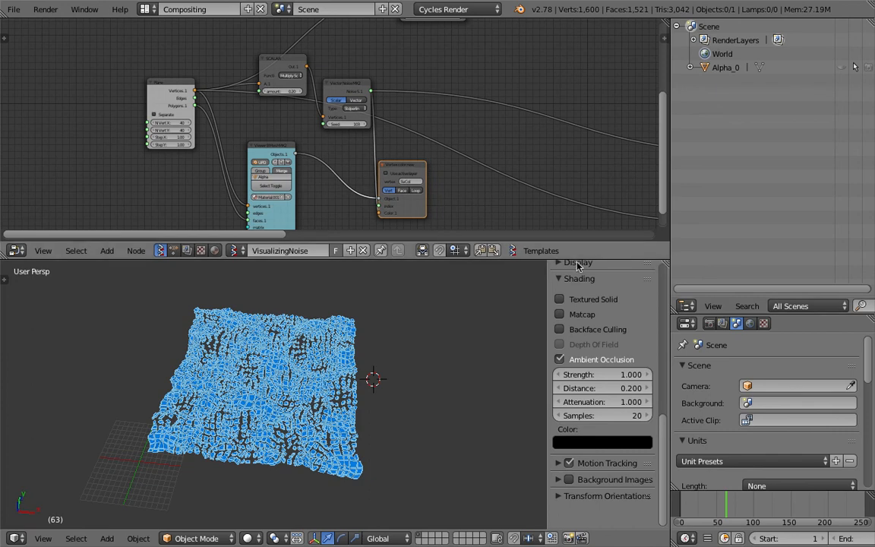
- Examine the displaced box mesh from several angles, both up close and as a whole
{"action": "scroll", "coordinate": [232, 374], "scroll_direction": "up", "scroll_amount": 3}
{"action": "middle_click_drag", "start_coordinate": [232, 374], "coordinate": [273, 376]}
{"action": "middle_click_drag", "start_coordinate": [307, 299], "coordinate": [293, 358]}
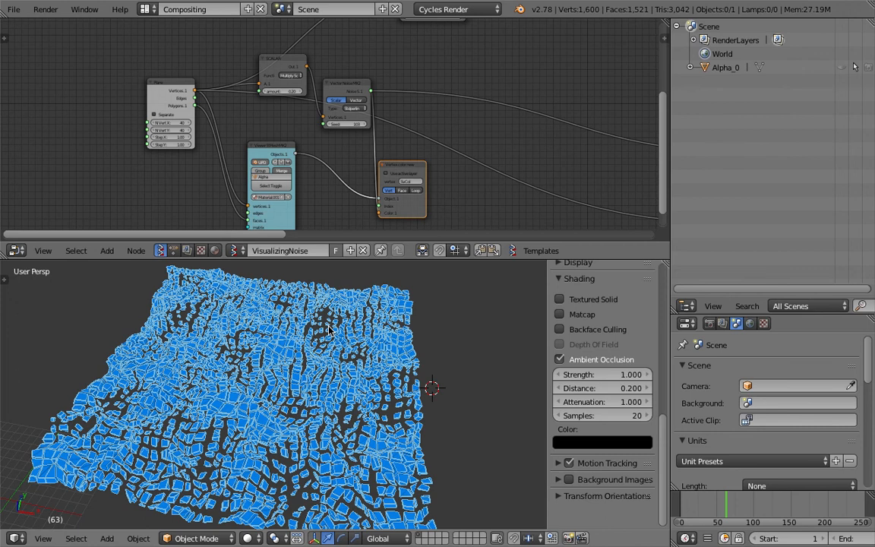
{"action": "middle_click_drag", "start_coordinate": [316, 289], "coordinate": [319, 365]}
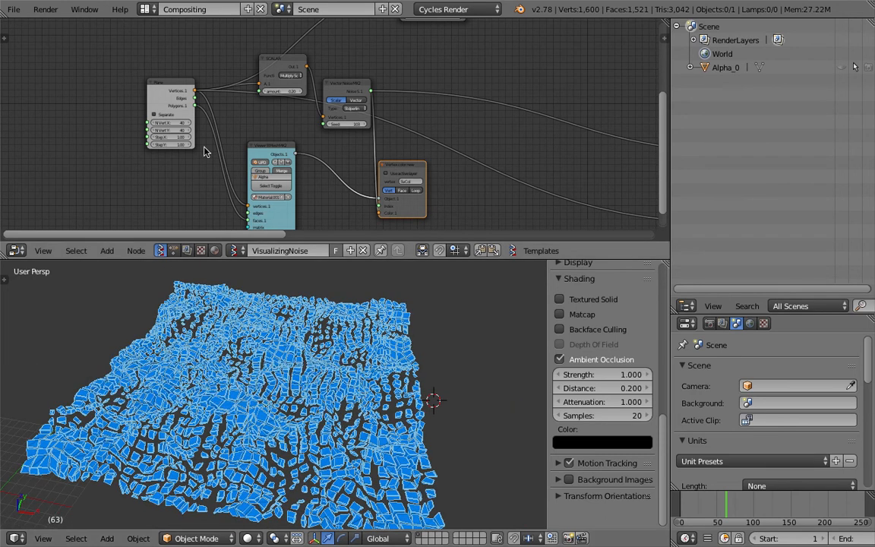
{"action": "middle_click_drag", "start_coordinate": [205, 151], "coordinate": [242, 148]}
{"action": "scroll", "coordinate": [199, 139], "scroll_direction": "up", "scroll_amount": 1}
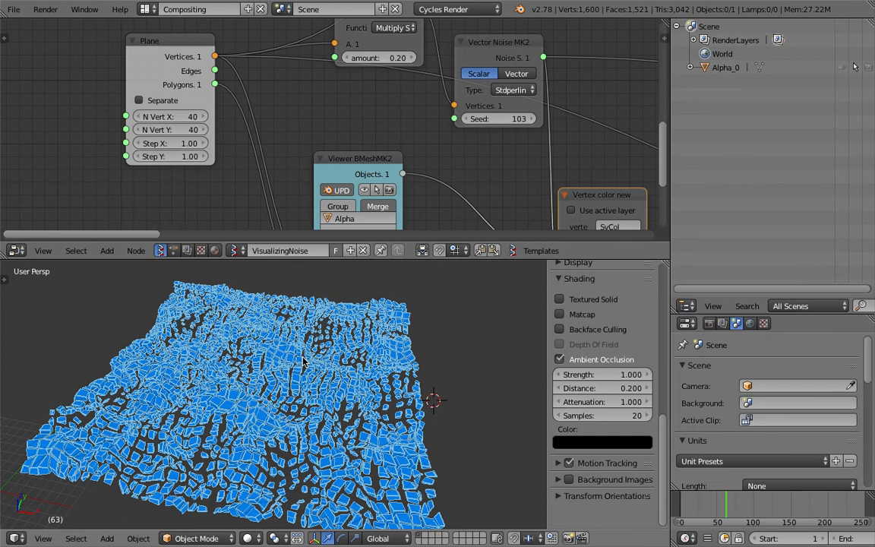
{"action": "scroll", "coordinate": [302, 362], "scroll_direction": "down", "scroll_amount": 3}
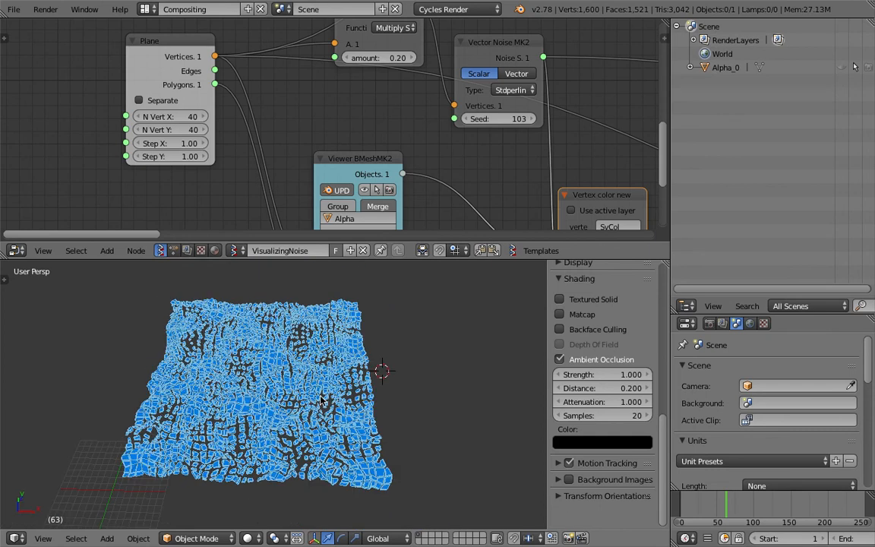
{"action": "scroll", "coordinate": [320, 399], "scroll_direction": "up", "scroll_amount": 8}
{"action": "middle_click_drag", "start_coordinate": [294, 393], "coordinate": [261, 374]}
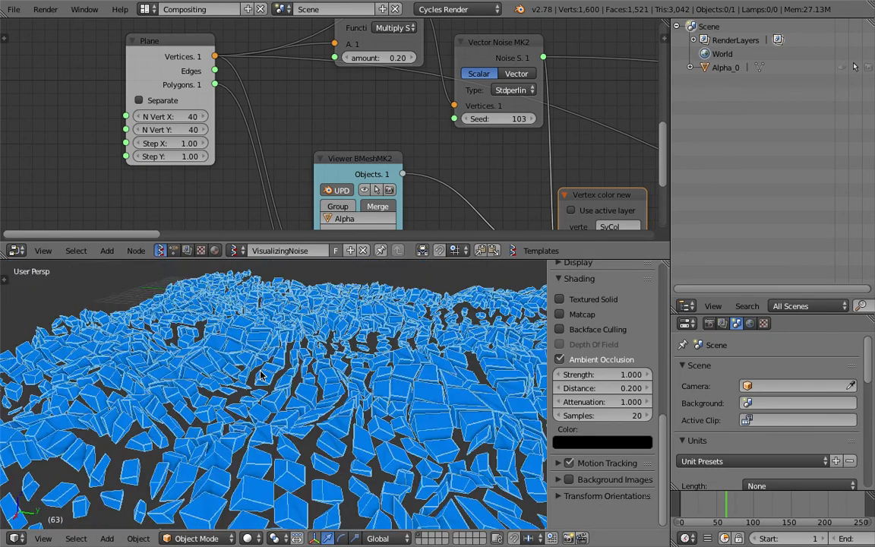
{"action": "scroll", "coordinate": [260, 374], "scroll_direction": "down", "scroll_amount": 2}
{"action": "scroll", "coordinate": [288, 372], "scroll_direction": "down", "scroll_amount": 4}
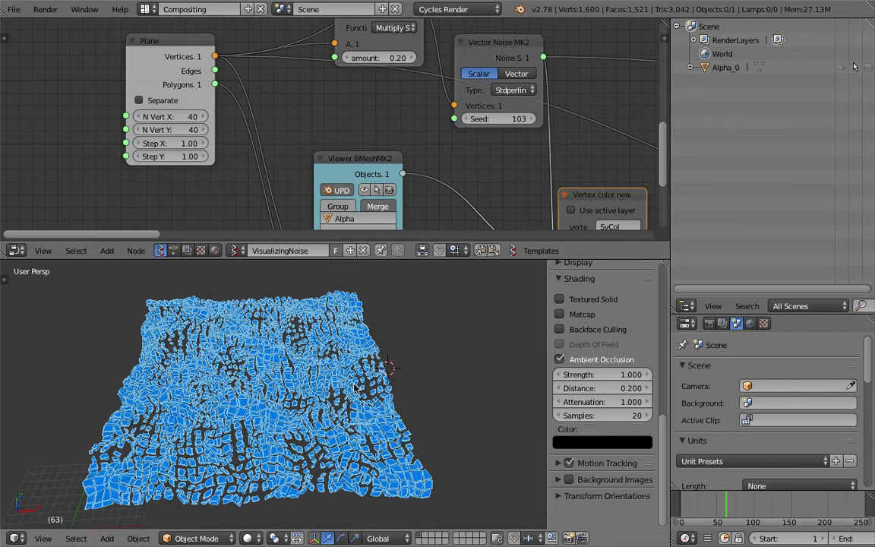
- Set both N Vert X and N Vert Y of the Plane node to 100
{"action": "left_click_drag", "start_coordinate": [163, 53], "coordinate": [132, 51]}
{"action": "left_click", "coordinate": [150, 112]}
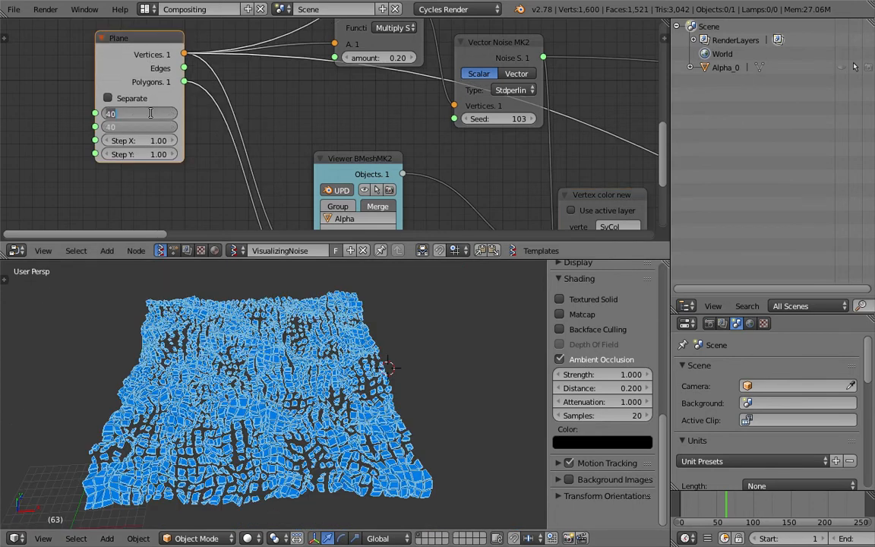
{"action": "type", "text": "100"}
{"action": "key", "text": "Return"}
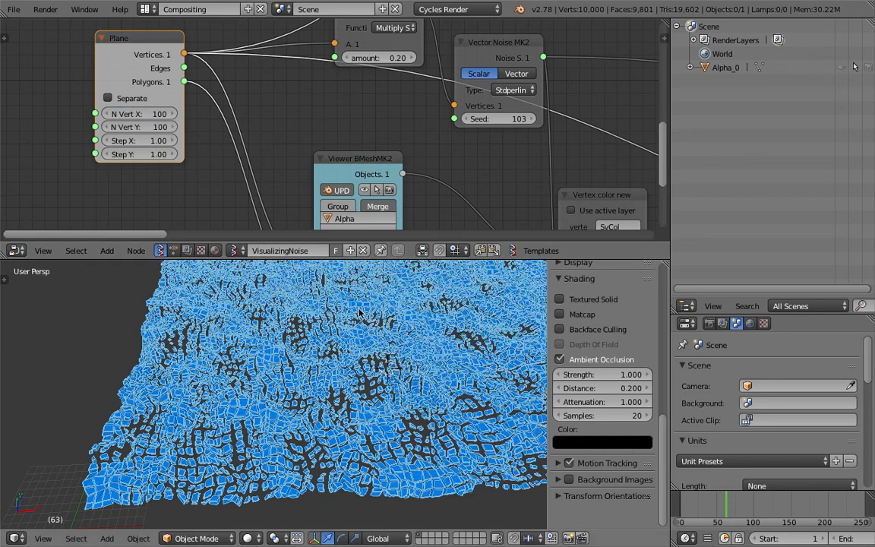
- Reduce the Plane node's N Vert X and N Vert Y to 10 and frame the mesh in the 3D view
{"action": "left_click_drag", "start_coordinate": [158, 114], "coordinate": [158, 127]}
{"action": "type", "text": "10"}
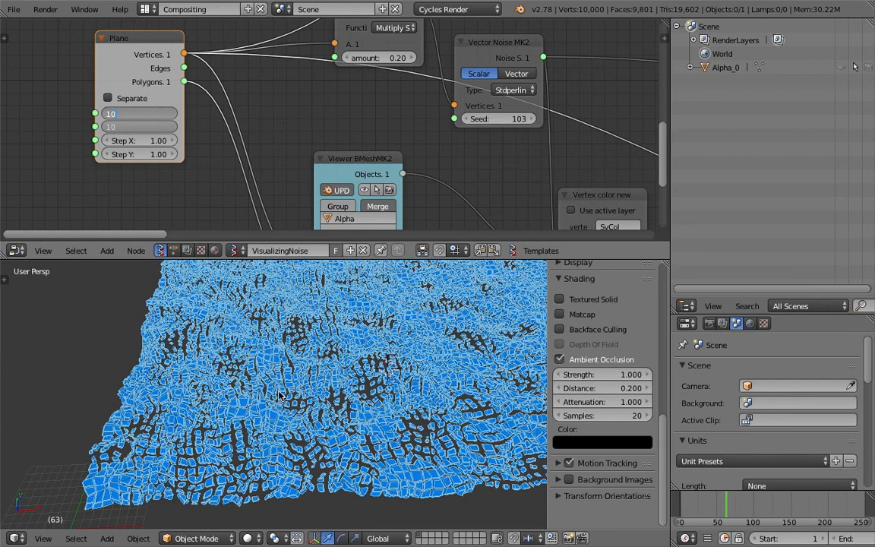
{"action": "key", "text": "Return"}
{"action": "key", "text": "Home"}
{"action": "middle_click_drag", "start_coordinate": [227, 428], "coordinate": [332, 401]}
- Set the Plane node's N Vert X and N Vert Y to 20
{"action": "left_click_drag", "start_coordinate": [158, 114], "coordinate": [158, 127]}
{"action": "type", "text": "20"}
{"action": "key", "text": "Return"}
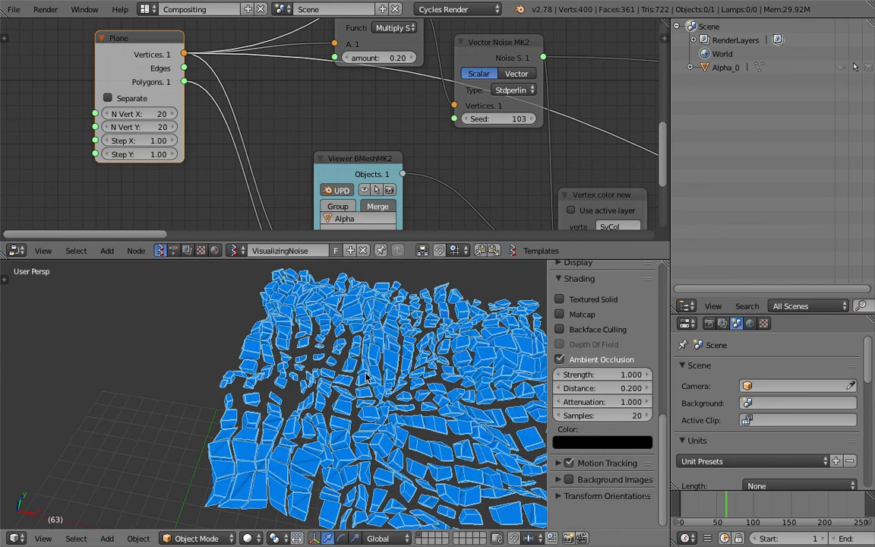
- Set the Plane node's Step X and Step Y to 0.5 and check the box spacing
{"action": "left_click_drag", "start_coordinate": [158, 154], "coordinate": [159, 139]}
{"action": "type", "text": ".5"}
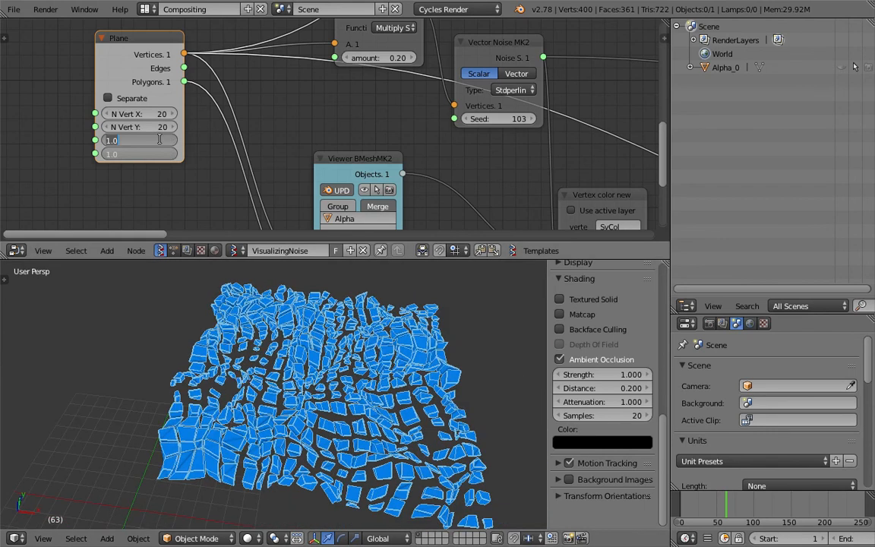
{"action": "key", "text": "Return"}
{"action": "scroll", "coordinate": [256, 426], "scroll_direction": "up", "scroll_amount": 6}
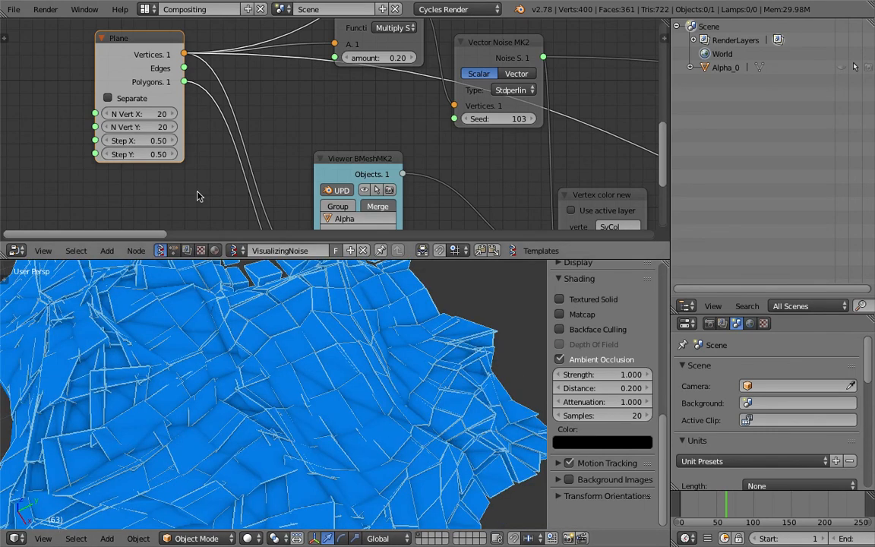
- Set the Plane node's Step X and Step Y to 2 and check the wider box spacing
{"action": "left_click_drag", "start_coordinate": [156, 142], "coordinate": [180, 180]}
{"action": "type", "text": "2"}
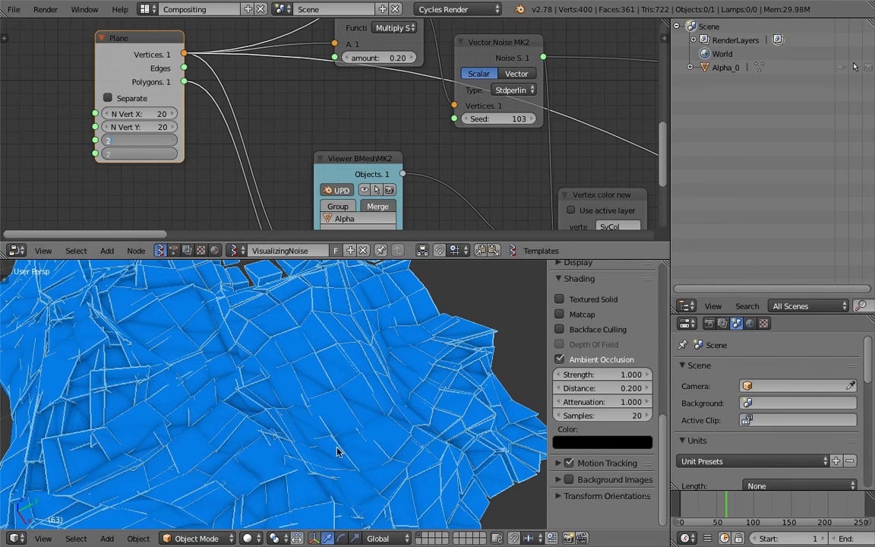
{"action": "key", "text": "Return"}
{"action": "scroll", "coordinate": [262, 415], "scroll_direction": "down", "scroll_amount": 5}
- Set the Plane node's Step X and Step Y to 1
{"action": "left_click_drag", "start_coordinate": [155, 141], "coordinate": [160, 163]}
{"action": "type", "text": "1"}
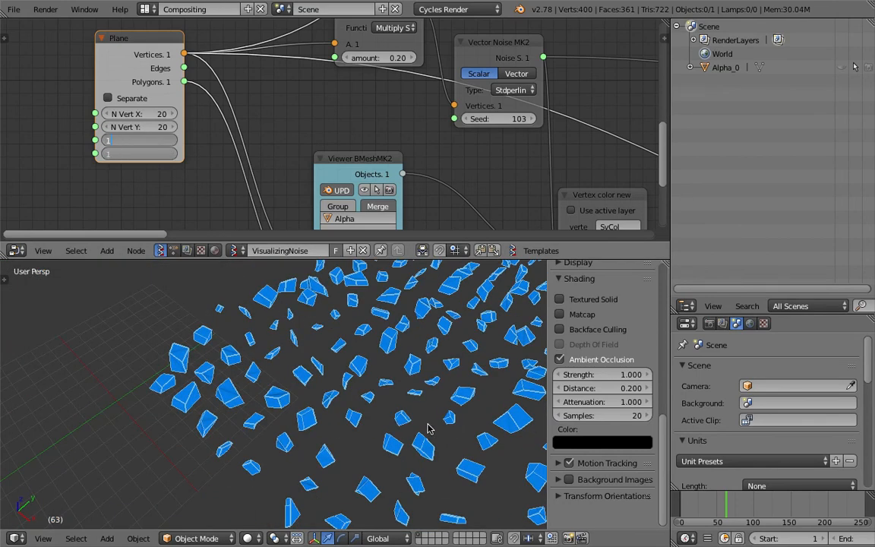
{"action": "key", "text": "Return"}
{"action": "middle_click_drag", "start_coordinate": [367, 417], "coordinate": [151, 127]}
- Move the Plane node farther away from the Scalar and Viewer BMesh nodes and check the mesh from other angles
{"action": "scroll", "coordinate": [152, 126], "scroll_direction": "down", "scroll_amount": 5}
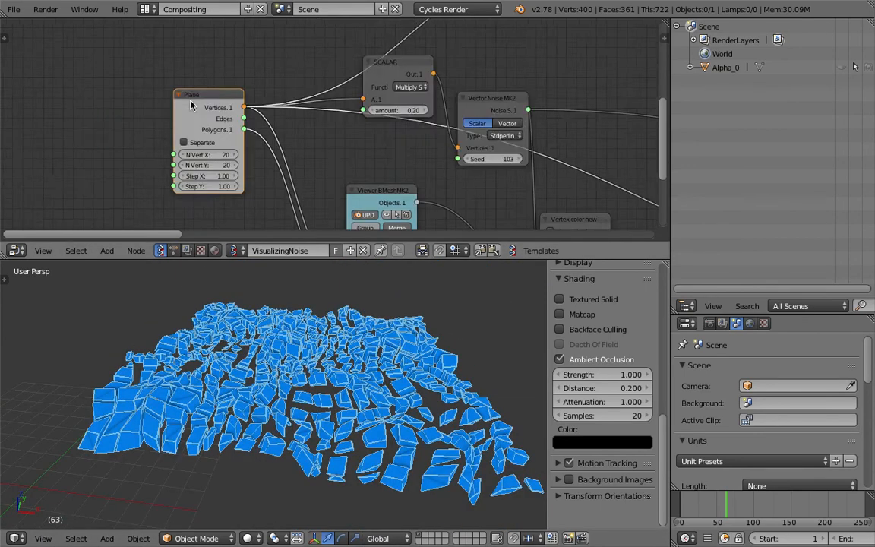
{"action": "left_click_drag", "start_coordinate": [203, 108], "coordinate": [106, 103]}
{"action": "middle_click_drag", "start_coordinate": [295, 411], "coordinate": [282, 360]}
{"action": "scroll", "coordinate": [126, 92], "scroll_direction": "up", "scroll_amount": 3}
{"action": "left_click_drag", "start_coordinate": [68, 92], "coordinate": [100, 85]}
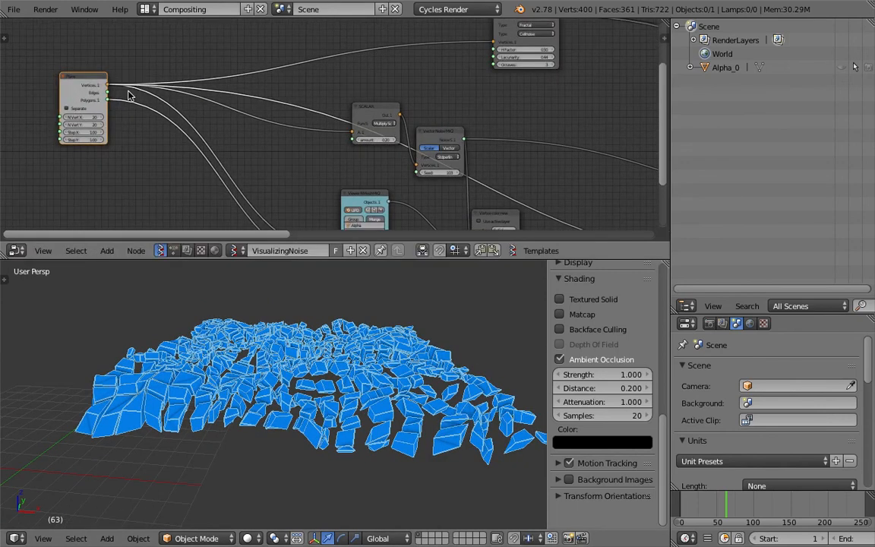
{"action": "scroll", "coordinate": [273, 155], "scroll_direction": "up", "scroll_amount": 1}
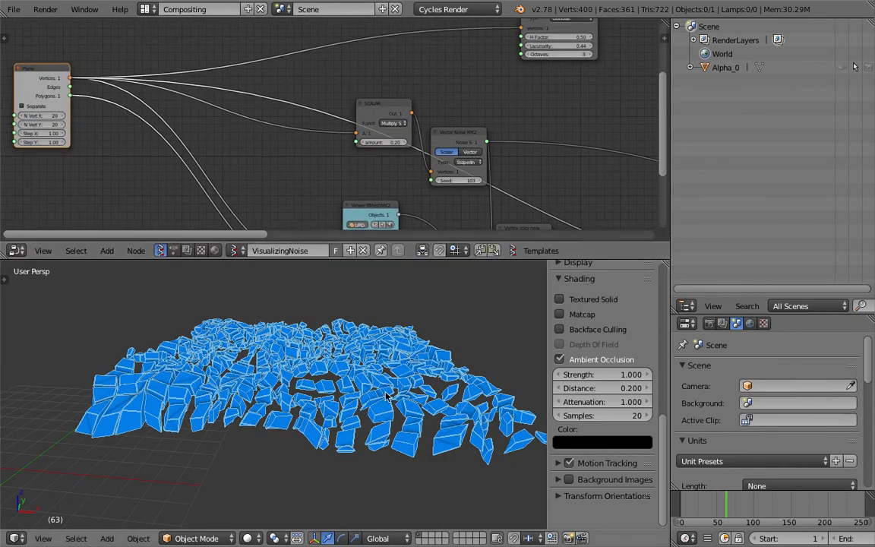
{"action": "middle_click_drag", "start_coordinate": [305, 273], "coordinate": [292, 387]}
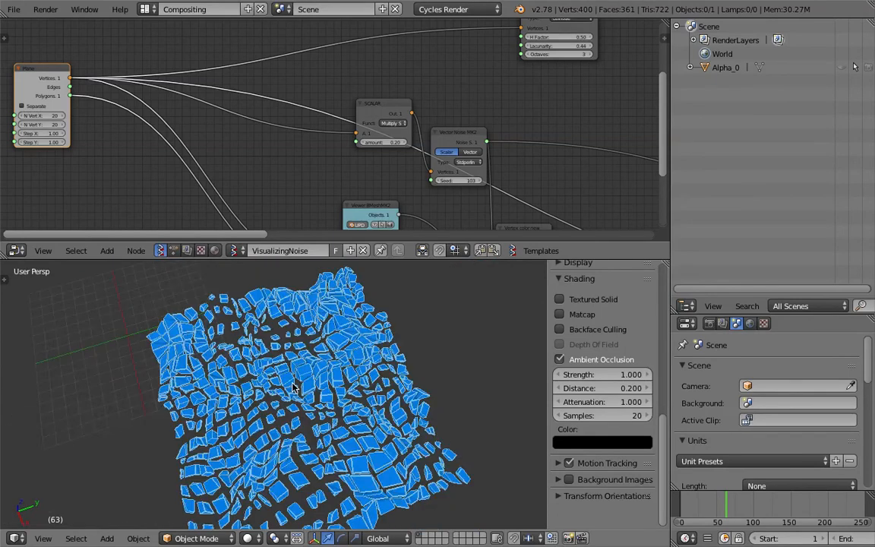
- Shift the Plane node slightly back toward the tree and move the Matrix In node closer to the Vertex color node
{"action": "scroll", "coordinate": [292, 387], "scroll_direction": "down", "scroll_amount": 2}
{"action": "left_click_drag", "start_coordinate": [44, 69], "coordinate": [88, 87]}
{"action": "scroll", "coordinate": [258, 144], "scroll_direction": "down", "scroll_amount": 3}
{"action": "middle_click_drag", "start_coordinate": [265, 150], "coordinate": [96, 85]}
{"action": "scroll", "coordinate": [529, 131], "scroll_direction": "down", "scroll_amount": 3}
{"action": "middle_click_drag", "start_coordinate": [577, 168], "coordinate": [565, 188]}
{"action": "left_click_drag", "start_coordinate": [565, 192], "coordinate": [446, 175]}
- Move the Plane node farther out and raise the Vertex color node toward the first Vector Noise node
{"action": "middle_click_drag", "start_coordinate": [80, 83], "coordinate": [129, 110]}
{"action": "left_click", "coordinate": [69, 101]}
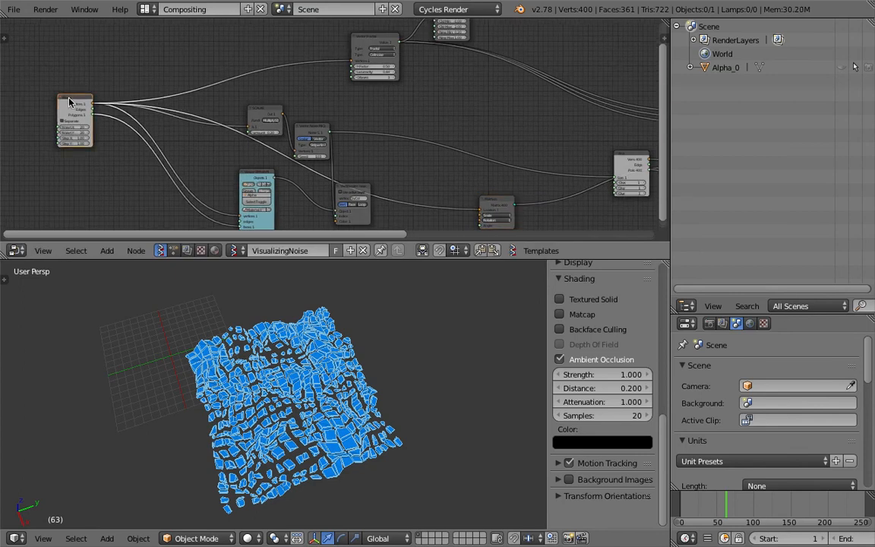
{"action": "left_click_drag", "start_coordinate": [69, 101], "coordinate": [36, 99]}
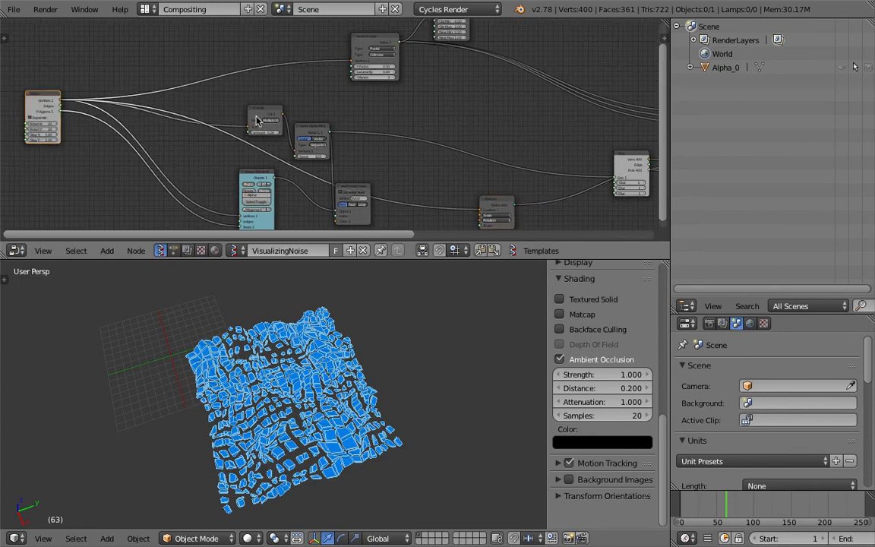
{"action": "middle_click_drag", "start_coordinate": [128, 84], "coordinate": [119, 103]}
{"action": "left_click_drag", "start_coordinate": [347, 207], "coordinate": [368, 173]}
- Move the Box node above the Matrix In node and save the file over the existing version
{"action": "middle_click_drag", "start_coordinate": [433, 163], "coordinate": [131, 141]}
{"action": "left_click_drag", "start_coordinate": [321, 154], "coordinate": [188, 141]}
{"action": "scroll", "coordinate": [302, 133], "scroll_direction": "up", "scroll_amount": 1}
{"action": "scroll", "coordinate": [303, 133], "scroll_direction": "up", "scroll_amount": 2}
{"action": "key", "text": "ctrl+s"}
{"action": "left_click", "coordinate": [203, 133]}
- Inspect the scattered boxes from other angles and save the file over the existing version again
{"action": "scroll", "coordinate": [265, 335], "scroll_direction": "up", "scroll_amount": 8}
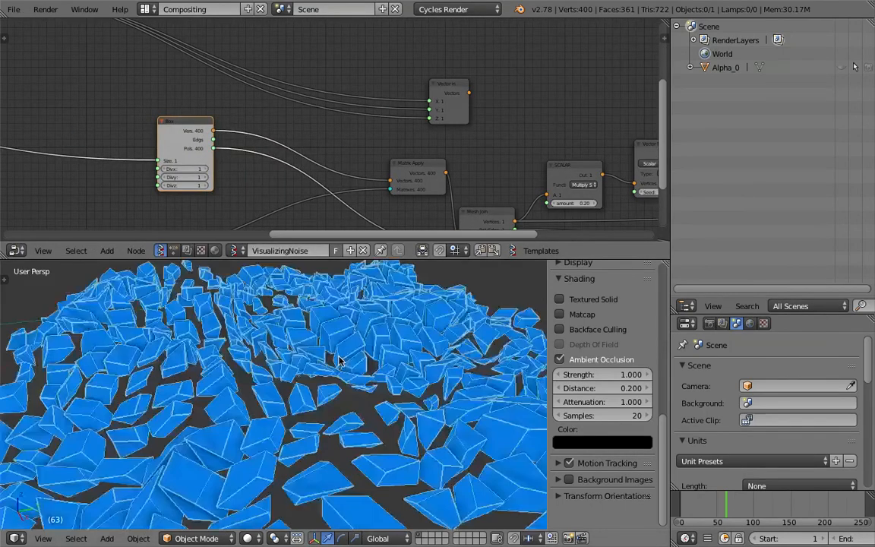
{"action": "middle_click_drag", "start_coordinate": [265, 336], "coordinate": [469, 431]}
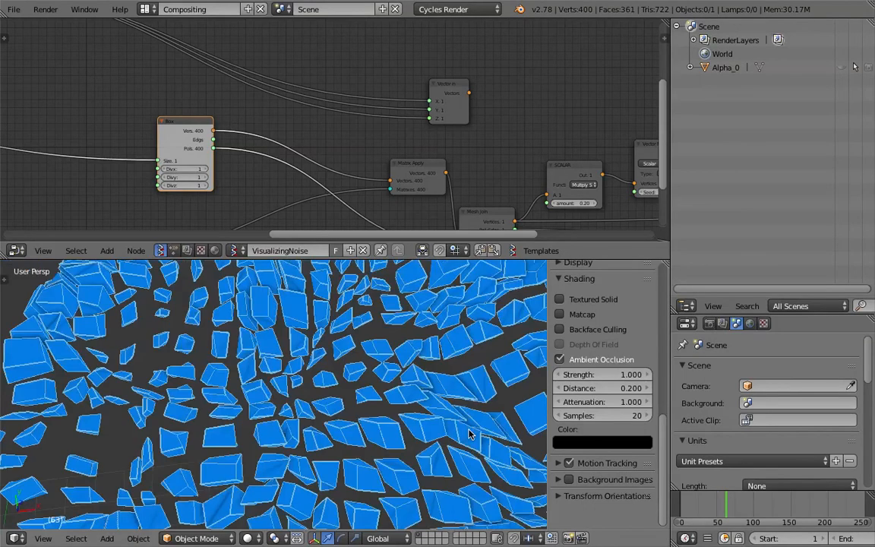
{"action": "scroll", "coordinate": [430, 422], "scroll_direction": "down", "scroll_amount": 4}
{"action": "key", "text": "ctrl+s"}
{"action": "left_click", "coordinate": [394, 416]}
{"action": "scroll", "coordinate": [336, 152], "scroll_direction": "right", "scroll_amount": 6}
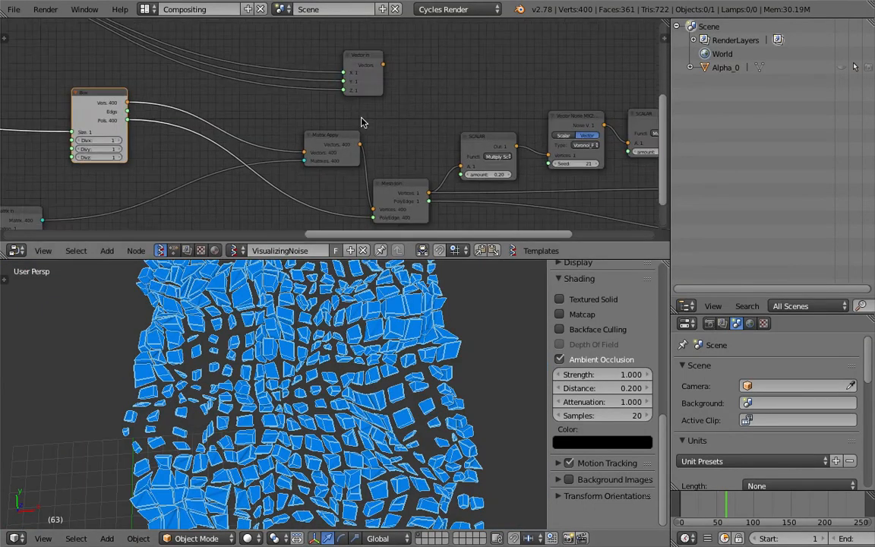
- Try amounts of 3, 4 and 6 on the Multiply Scalar node between Mesh Join and the second Vector Noise node
{"action": "left_click", "coordinate": [431, 179]}
{"action": "type", "text": "3"}
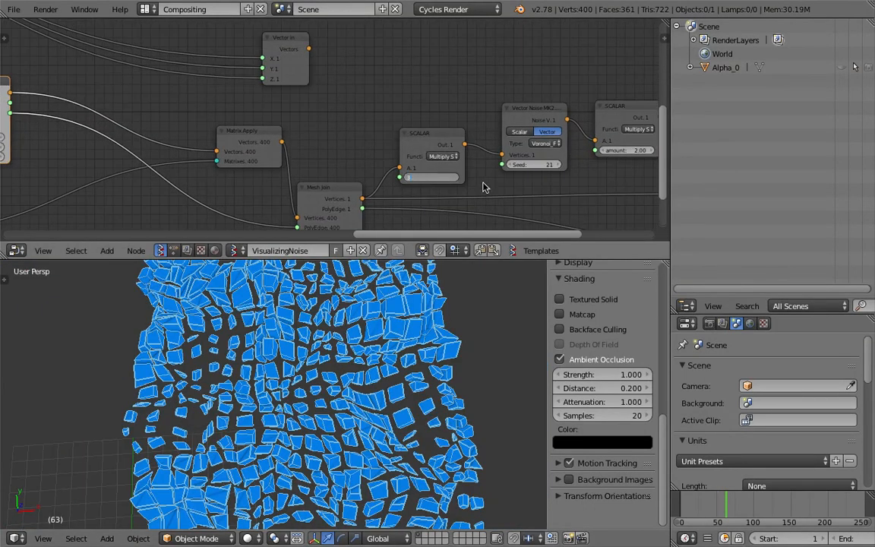
{"action": "key", "text": "Return"}
{"action": "left_click", "coordinate": [441, 179]}
{"action": "type", "text": "4"}
{"action": "key", "text": "Return"}
{"action": "left_click", "coordinate": [452, 177]}
{"action": "type", "text": "6"}
{"action": "key", "text": "Return"}
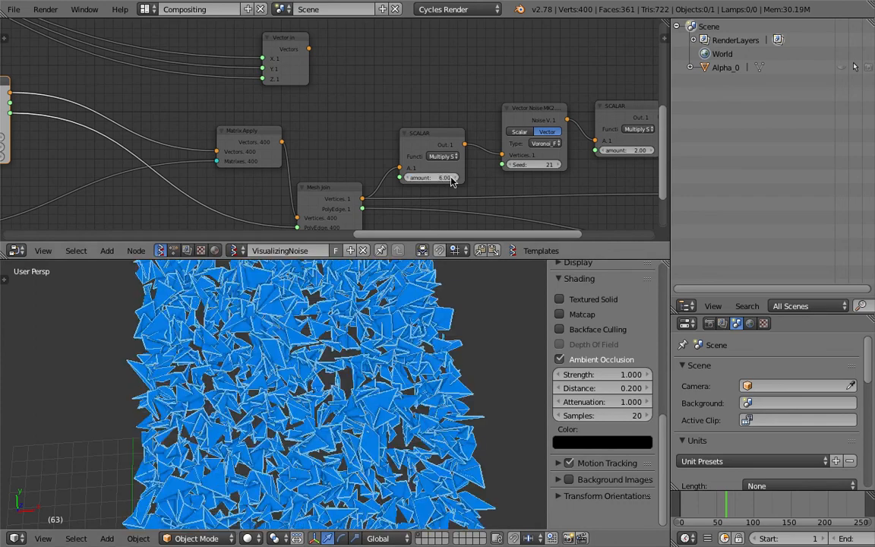
- Lower the amount of the Scalar node after Mesh Join and change the seed of the Vector Noise node it feeds
{"action": "left_click", "coordinate": [455, 178]}
{"action": "left_click", "coordinate": [440, 179]}
{"action": "type", "text": "2"}
{"action": "key", "text": "Return"}
{"action": "left_click_drag", "start_coordinate": [529, 165], "coordinate": [593, 165]}
{"action": "scroll", "coordinate": [315, 114], "scroll_direction": "down", "scroll_amount": 6}
{"action": "middle_click_drag", "start_coordinate": [199, 102], "coordinate": [425, 157]}
{"action": "middle_click_drag", "start_coordinate": [342, 425], "coordinate": [346, 325]}
- Shift the Vector Fractal node toward the Plane node and bring the Vector In node closer to it
{"action": "middle_click_drag", "start_coordinate": [121, 72], "coordinate": [322, 129]}
{"action": "scroll", "coordinate": [292, 99], "scroll_direction": "up", "scroll_amount": 4}
{"action": "scroll", "coordinate": [318, 133], "scroll_direction": "up", "scroll_amount": 1}
{"action": "scroll", "coordinate": [308, 142], "scroll_direction": "down", "scroll_amount": 2}
{"action": "left_click_drag", "start_coordinate": [312, 84], "coordinate": [280, 97]}
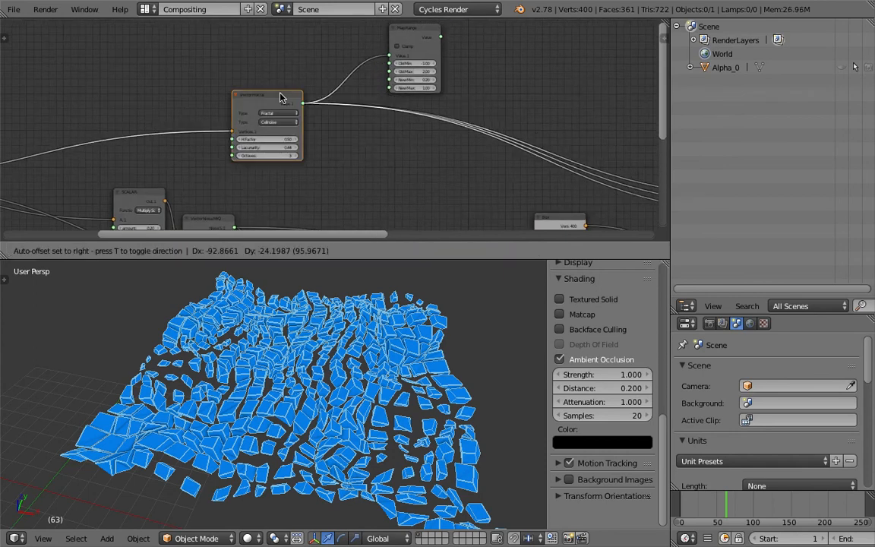
{"action": "scroll", "coordinate": [334, 114], "scroll_direction": "down", "scroll_amount": 2}
{"action": "middle_click_drag", "start_coordinate": [378, 127], "coordinate": [260, 92]}
{"action": "scroll", "coordinate": [259, 92], "scroll_direction": "down", "scroll_amount": 1}
{"action": "left_click_drag", "start_coordinate": [495, 136], "coordinate": [305, 116]}
- Move the Box, Matrix Apply and Matrix In nodes closer together
{"action": "middle_click_drag", "start_coordinate": [328, 117], "coordinate": [361, 111]}
{"action": "scroll", "coordinate": [361, 111], "scroll_direction": "up", "scroll_amount": 7}
{"action": "left_click_drag", "start_coordinate": [434, 163], "coordinate": [455, 130]}
{"action": "scroll", "coordinate": [481, 172], "scroll_direction": "down", "scroll_amount": 3}
{"action": "middle_click_drag", "start_coordinate": [481, 171], "coordinate": [410, 113]}
{"action": "left_click_drag", "start_coordinate": [521, 128], "coordinate": [482, 99]}
{"action": "left_click_drag", "start_coordinate": [287, 180], "coordinate": [296, 164]}
- Raise the Matrix In node slightly and adjust the Plane node's distance from the rest of the tree
{"action": "middle_click_drag", "start_coordinate": [156, 114], "coordinate": [477, 142]}
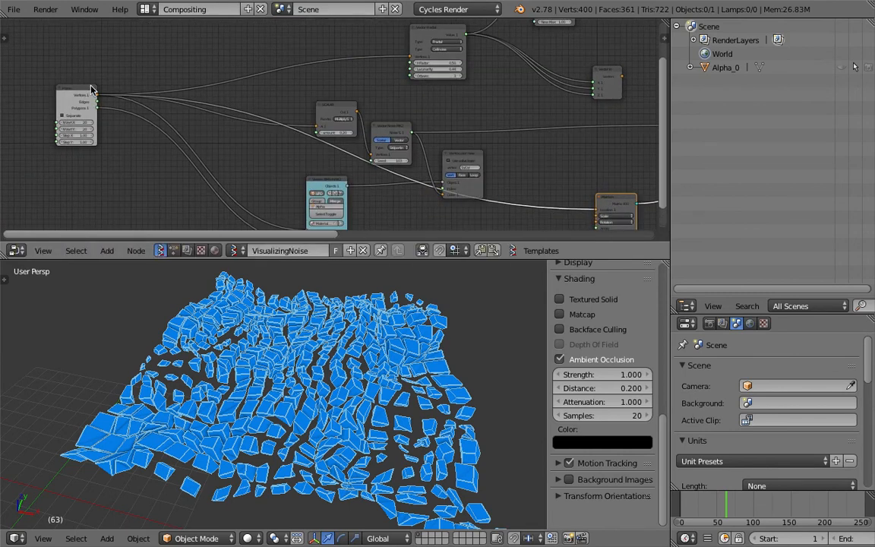
{"action": "left_click_drag", "start_coordinate": [89, 87], "coordinate": [75, 83]}
{"action": "middle_click_drag", "start_coordinate": [362, 158], "coordinate": [322, 137]}
{"action": "left_click_drag", "start_coordinate": [576, 179], "coordinate": [574, 148]}
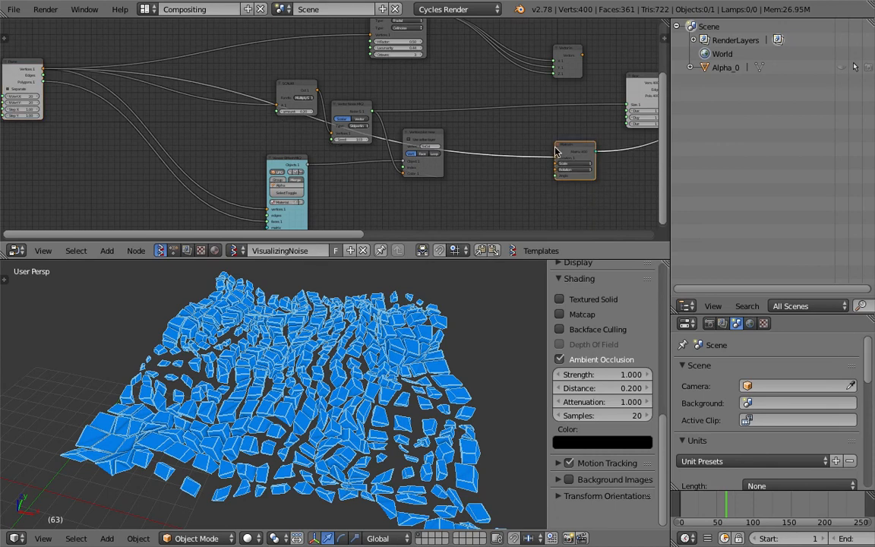
{"action": "left_click_drag", "start_coordinate": [40, 65], "coordinate": [53, 70]}
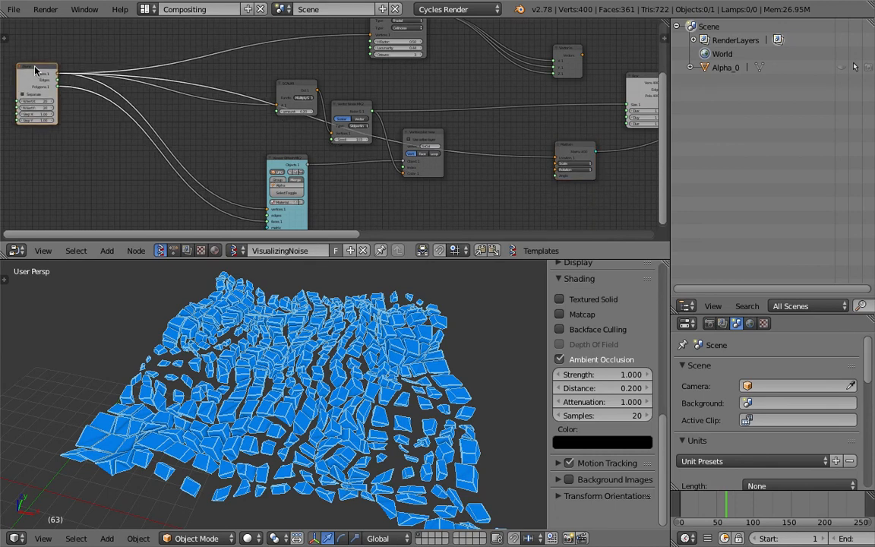
- Raise the Matrix Apply node slightly and move the Matrix In node nearer to it, lower than before
{"action": "middle_click_drag", "start_coordinate": [647, 158], "coordinate": [418, 138]}
{"action": "left_click", "coordinate": [502, 103]}
{"action": "left_click_drag", "start_coordinate": [502, 103], "coordinate": [502, 94]}
{"action": "left_click", "coordinate": [312, 152]}
{"action": "left_click_drag", "start_coordinate": [312, 152], "coordinate": [348, 168]}
- Enlarge the node editor and move the Matrix In and Box nodes closer to Matrix Apply
{"action": "middle_click_drag", "start_coordinate": [273, 144], "coordinate": [331, 141]}
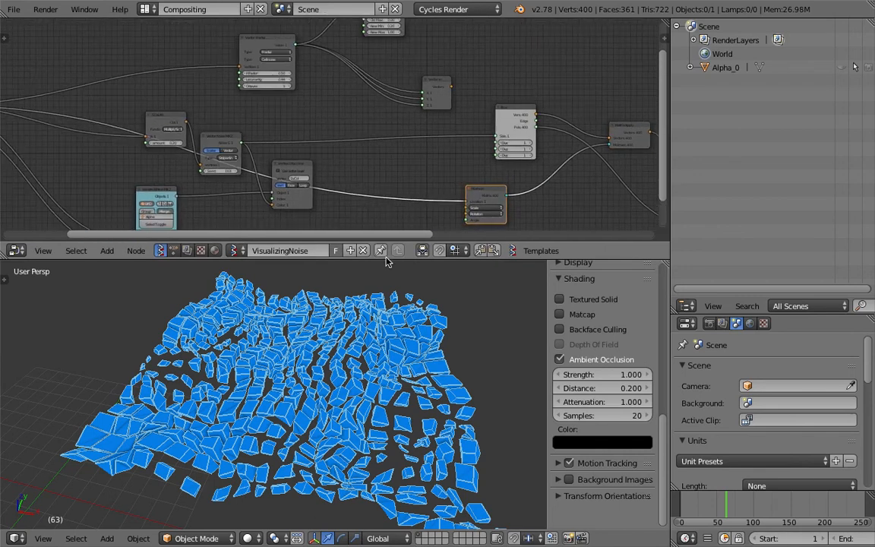
{"action": "left_click_drag", "start_coordinate": [386, 259], "coordinate": [384, 286]}
{"action": "left_click_drag", "start_coordinate": [489, 205], "coordinate": [506, 198]}
{"action": "left_click_drag", "start_coordinate": [514, 127], "coordinate": [537, 96]}
- Move the Vector In node toward Vector Fractal and raise the Scalar node feeding the first Vector Noise node
{"action": "middle_click_drag", "start_coordinate": [476, 87], "coordinate": [494, 115]}
{"action": "left_click", "coordinate": [448, 124]}
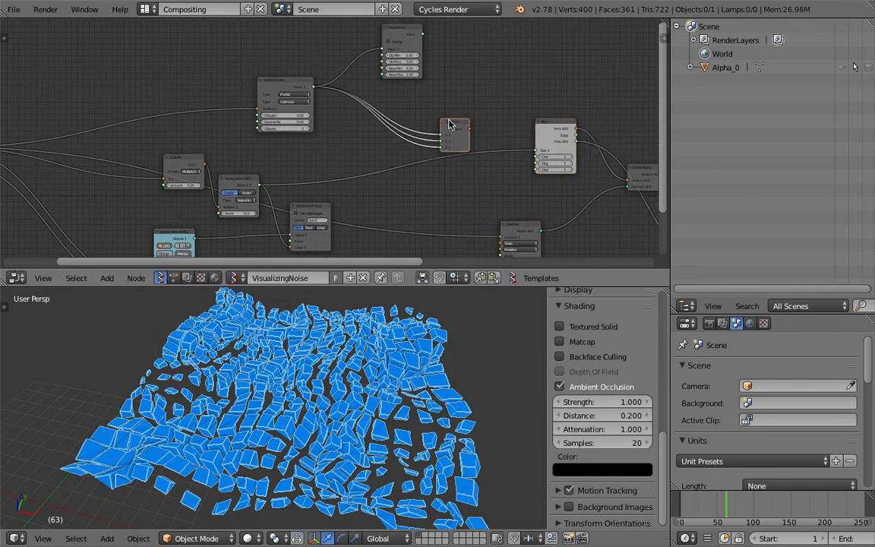
{"action": "left_click_drag", "start_coordinate": [449, 124], "coordinate": [410, 110]}
{"action": "middle_click_drag", "start_coordinate": [426, 108], "coordinate": [401, 84]}
{"action": "middle_click_drag", "start_coordinate": [353, 454], "coordinate": [338, 444]}
{"action": "scroll", "coordinate": [291, 126], "scroll_direction": "up", "scroll_amount": 3}
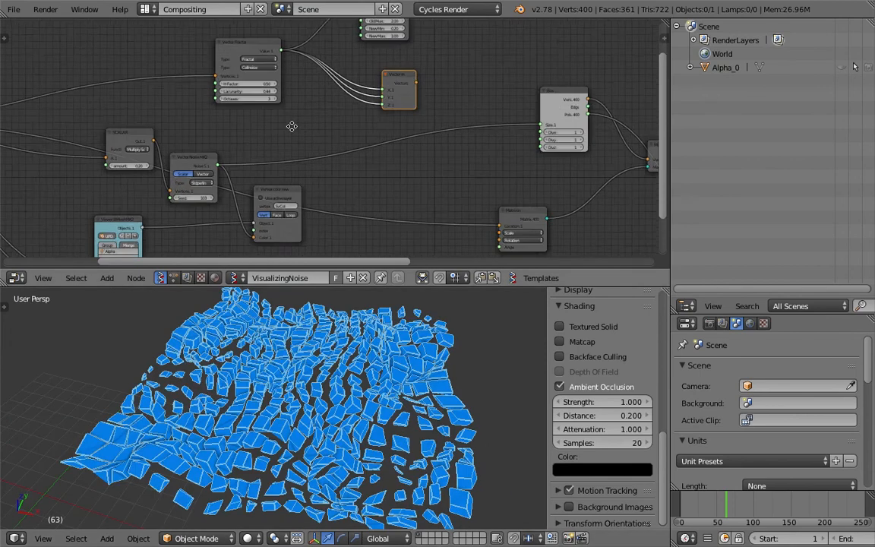
{"action": "middle_click_drag", "start_coordinate": [330, 134], "coordinate": [367, 106]}
{"action": "middle_click_drag", "start_coordinate": [304, 157], "coordinate": [313, 151]}
{"action": "left_click_drag", "start_coordinate": [208, 117], "coordinate": [205, 88]}
- Try amounts of 4, 6 and 1 on the Scalar node feeding the first Vector Noise node
{"action": "left_click", "coordinate": [199, 126]}
{"action": "type", "text": "4"}
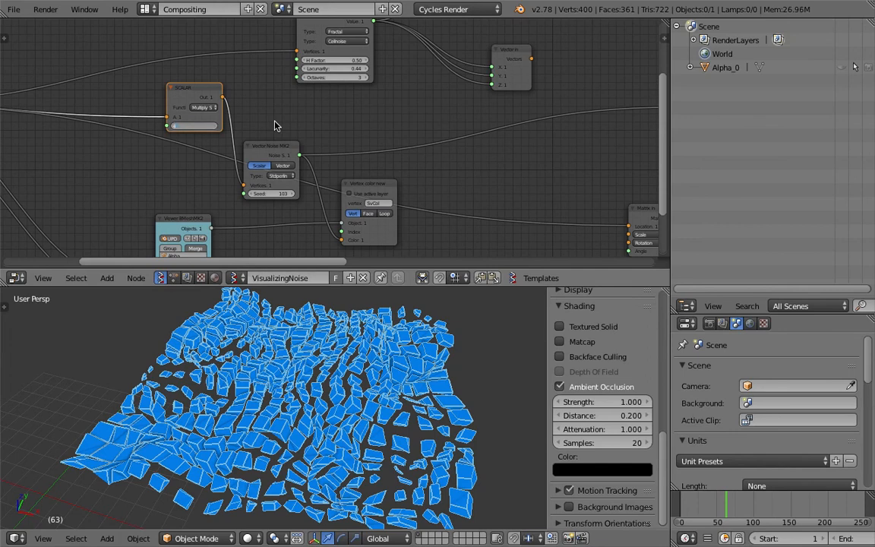
{"action": "key", "text": "Return"}
{"action": "left_click", "coordinate": [200, 126]}
{"action": "type", "text": "6"}
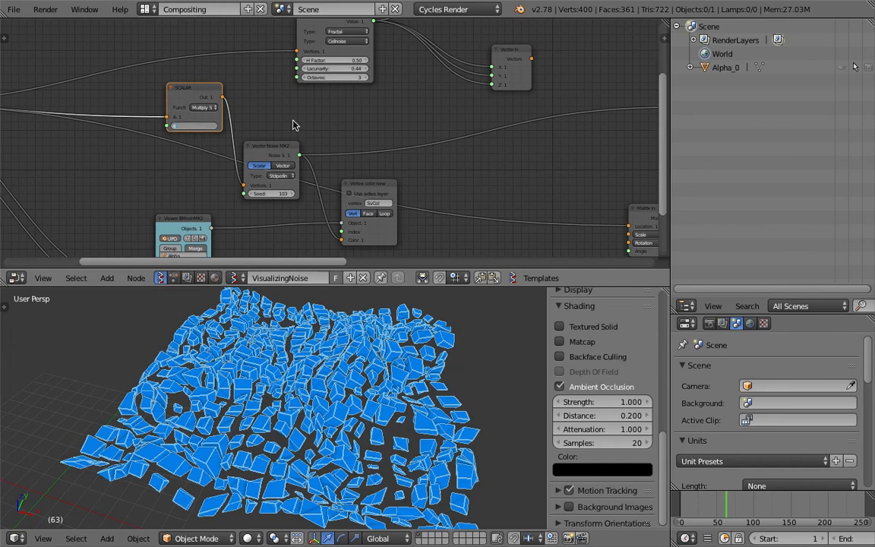
{"action": "key", "text": "Return"}
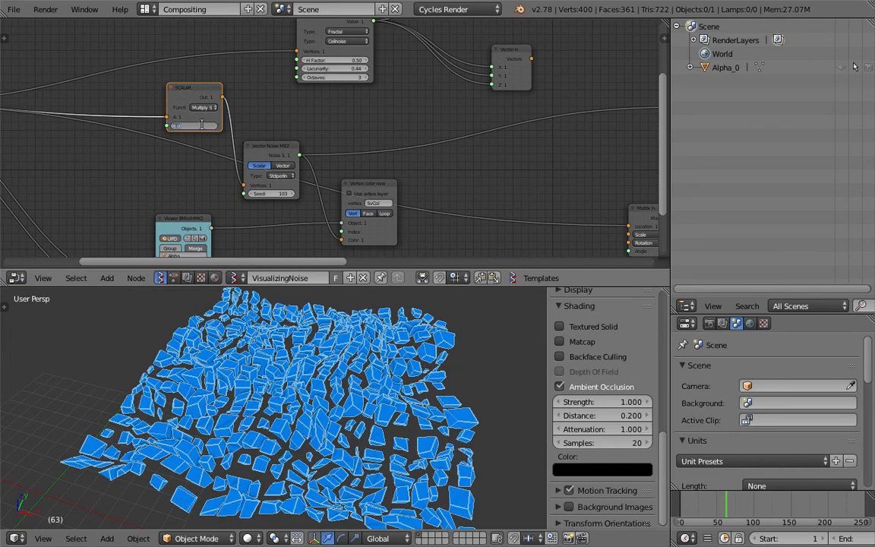
{"action": "left_click", "coordinate": [200, 126]}
{"action": "type", "text": "1"}
{"action": "key", "text": "Return"}
- Set the first Scalar node's amount to 0.4 and the first Vector Noise node's type to Blender
{"action": "left_click", "coordinate": [198, 127]}
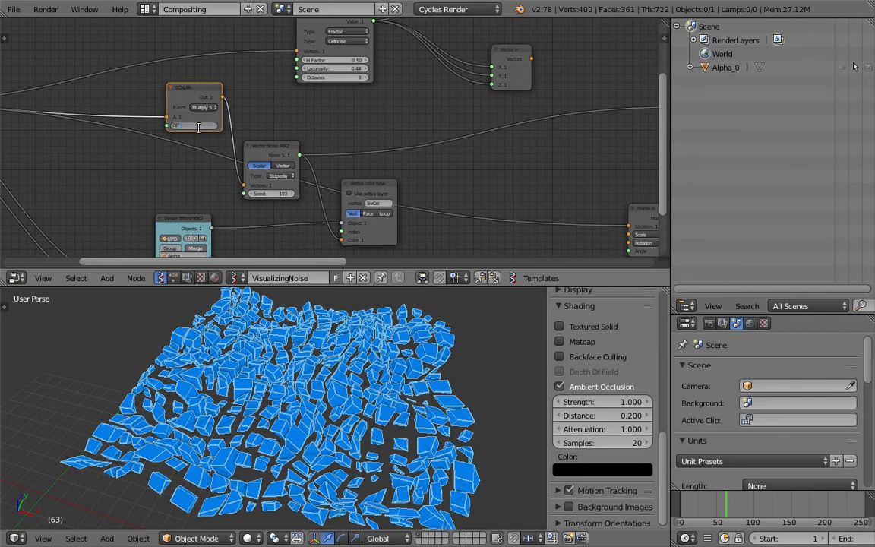
{"action": "type", "text": "0.4"}
{"action": "key", "text": "Return"}
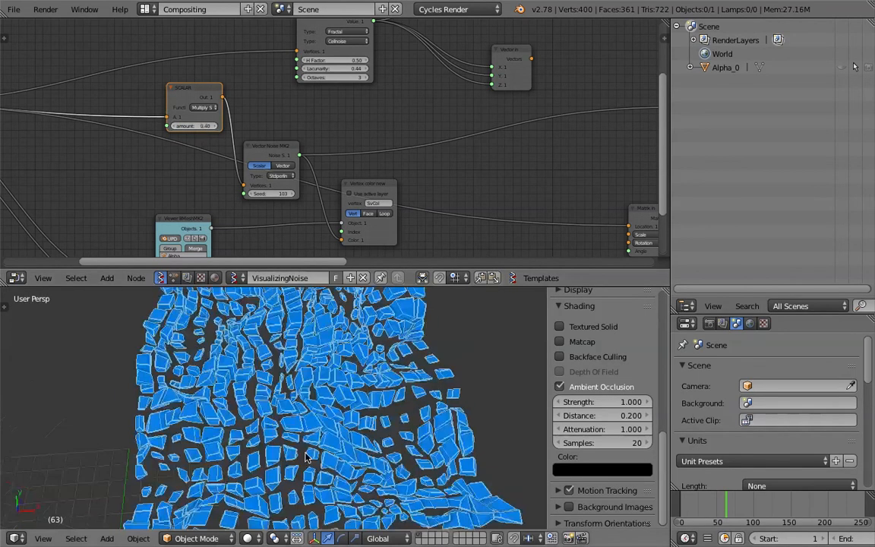
{"action": "left_click_drag", "start_coordinate": [255, 157], "coordinate": [253, 141]}
{"action": "left_click", "coordinate": [280, 158]}
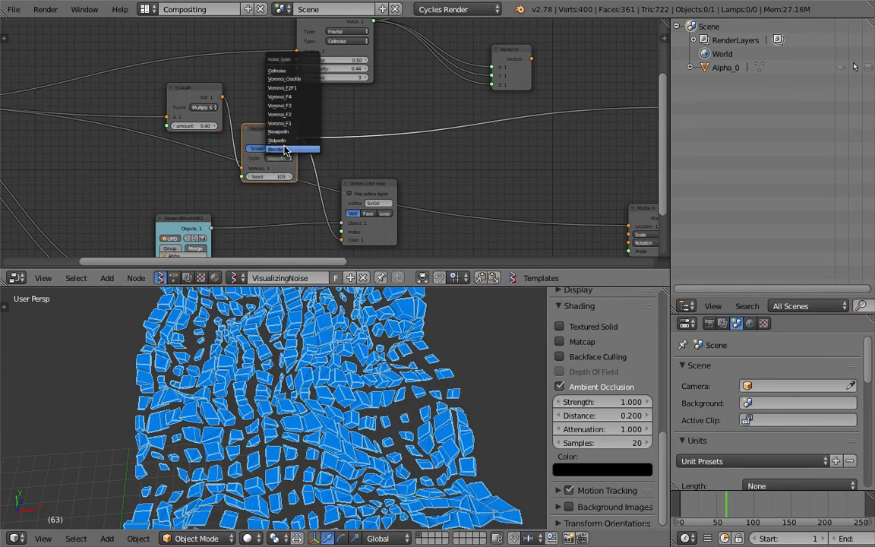
{"action": "left_click", "coordinate": [285, 150]}
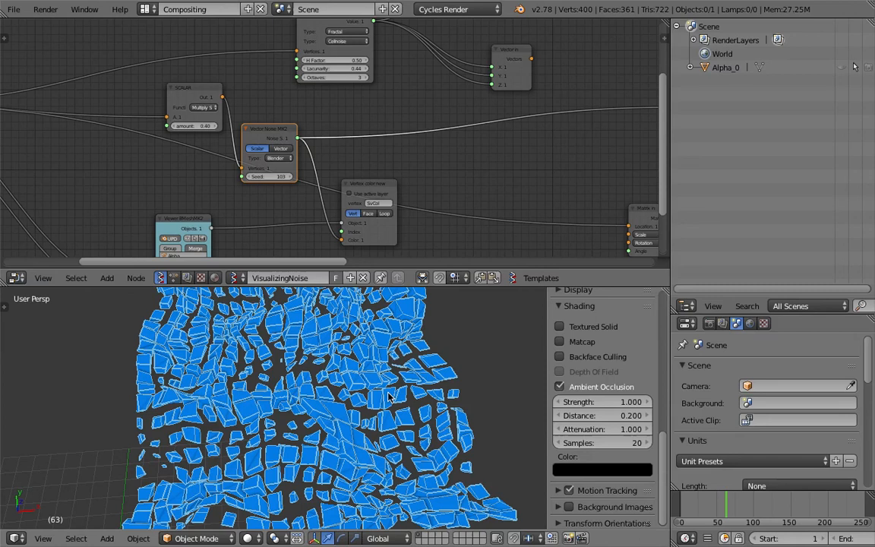
- Lower the Vertex color node to about the height of the Viewer BMesh node
{"action": "left_click_drag", "start_coordinate": [375, 189], "coordinate": [361, 232]}
{"action": "middle_click_drag", "start_coordinate": [361, 232], "coordinate": [391, 123]}
{"action": "left_click_drag", "start_coordinate": [387, 117], "coordinate": [380, 141]}
{"action": "left_click", "coordinate": [213, 122]}
{"action": "scroll", "coordinate": [410, 176], "scroll_direction": "down", "scroll_amount": 2}
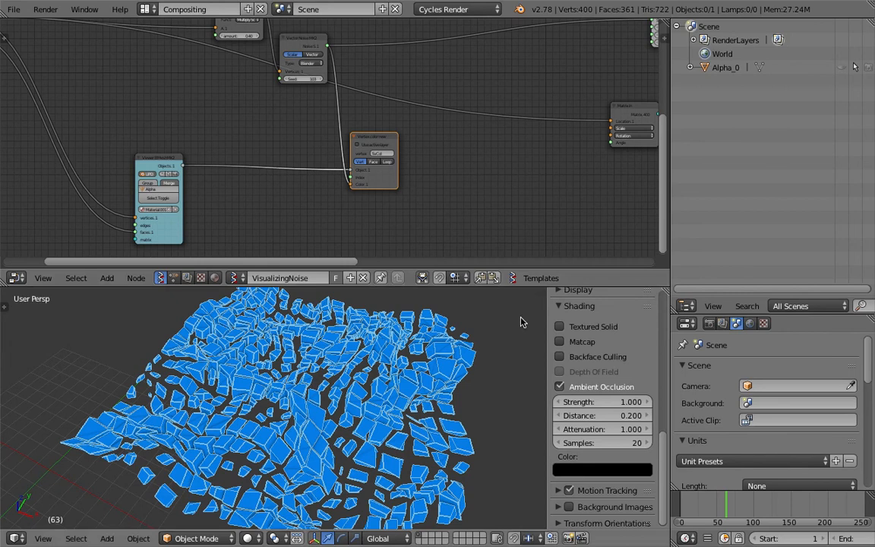
- Make the Alpha_0 object visible and turn the outliner area into a second 3D view
{"action": "left_click", "coordinate": [841, 68]}
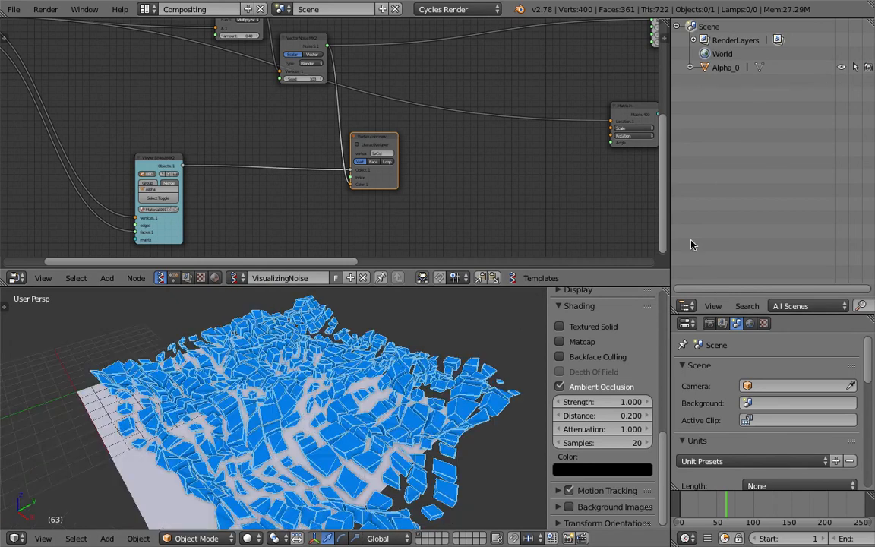
{"action": "left_click", "coordinate": [685, 306]}
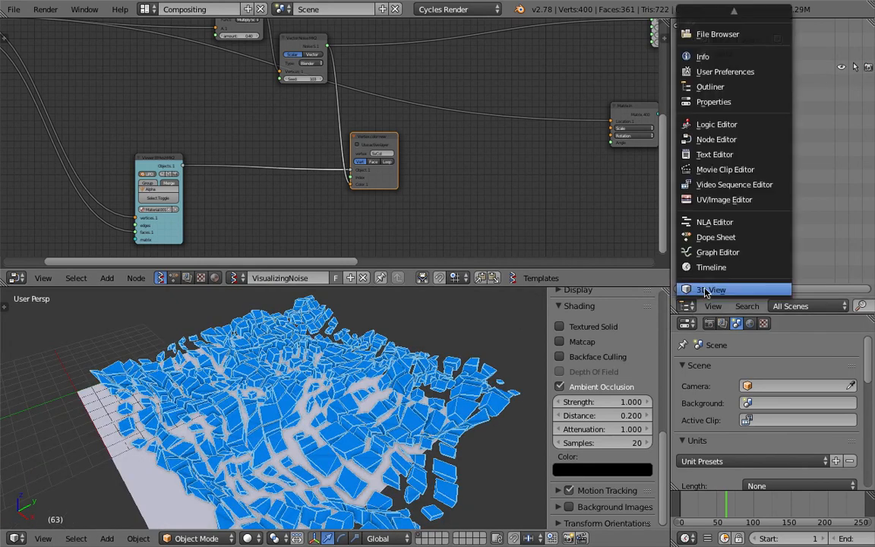
{"action": "left_click", "coordinate": [717, 342]}
- Set the second 3D view to Rendered shading and frame the noise-colored plane in it
{"action": "scroll", "coordinate": [746, 194], "scroll_direction": "down", "scroll_amount": 4}
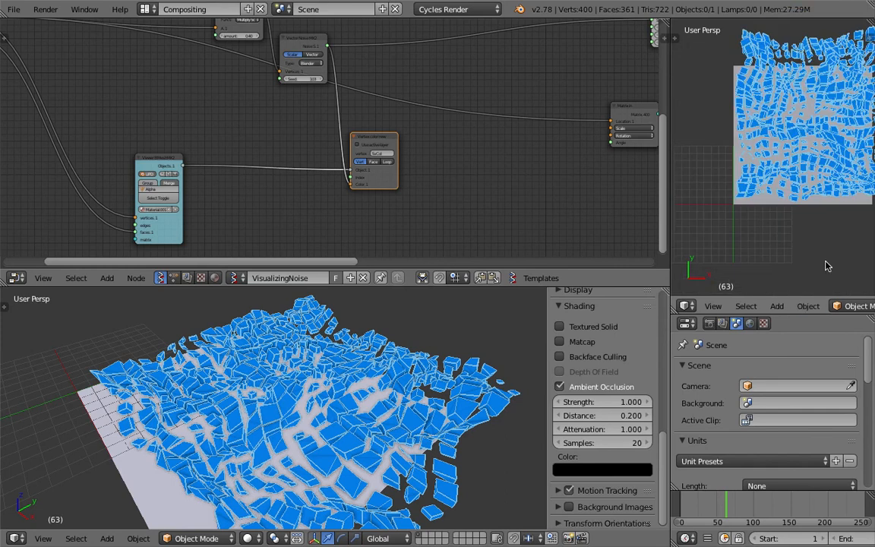
{"action": "middle_click_drag", "start_coordinate": [828, 266], "coordinate": [769, 268], "text": "shift"}
{"action": "scroll", "coordinate": [820, 310], "scroll_direction": "down", "scroll_amount": 2}
{"action": "left_click", "coordinate": [835, 306]}
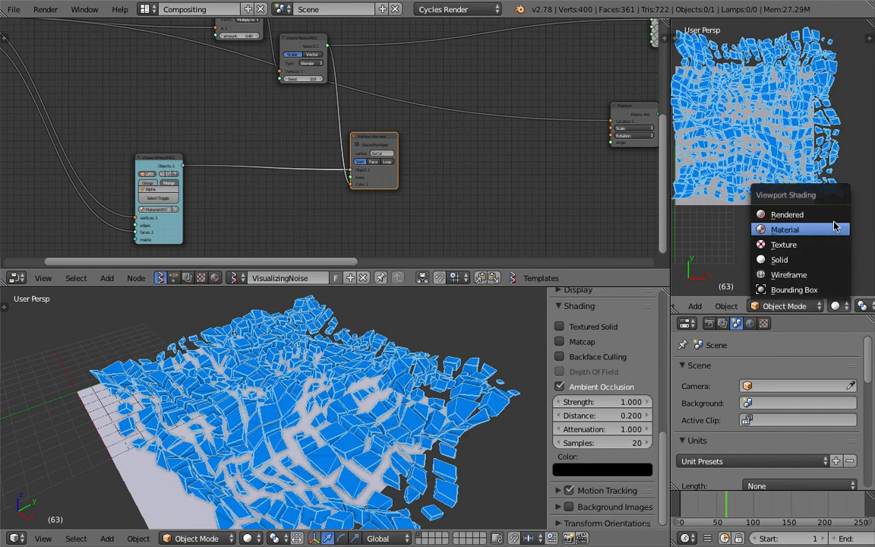
{"action": "left_click", "coordinate": [771, 213]}
{"action": "scroll", "coordinate": [789, 226], "scroll_direction": "up", "scroll_amount": 1}
{"action": "middle_click_drag", "start_coordinate": [761, 184], "coordinate": [800, 211], "text": "shift"}
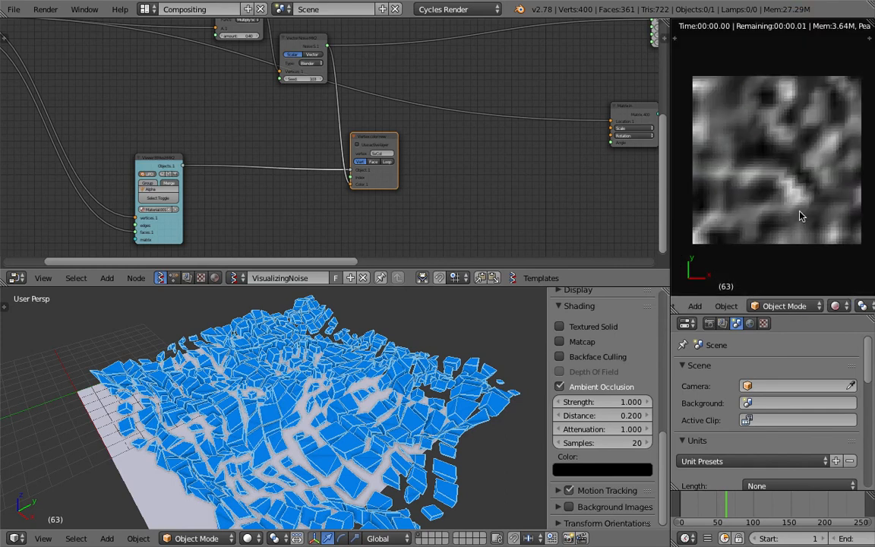
{"action": "scroll", "coordinate": [800, 216], "scroll_direction": "up", "scroll_amount": 2}
{"action": "scroll", "coordinate": [298, 469], "scroll_direction": "down", "scroll_amount": 3}
- Set both the X and Y vertex counts of the Plane node to 60
{"action": "middle_click_drag", "start_coordinate": [91, 148], "coordinate": [247, 202]}
{"action": "scroll", "coordinate": [247, 201], "scroll_direction": "up", "scroll_amount": 2}
{"action": "left_click_drag", "start_coordinate": [254, 75], "coordinate": [254, 85]}
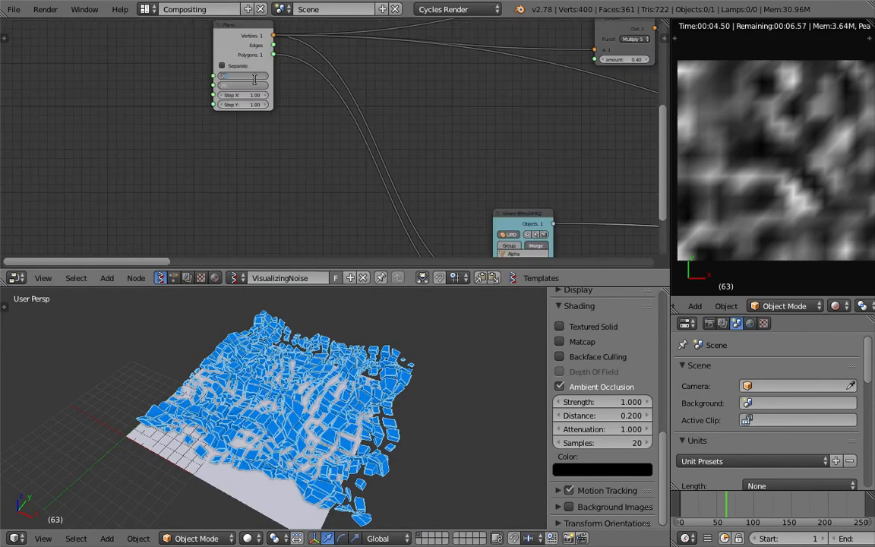
{"action": "type", "text": "10"}
{"action": "key", "text": "Return"}
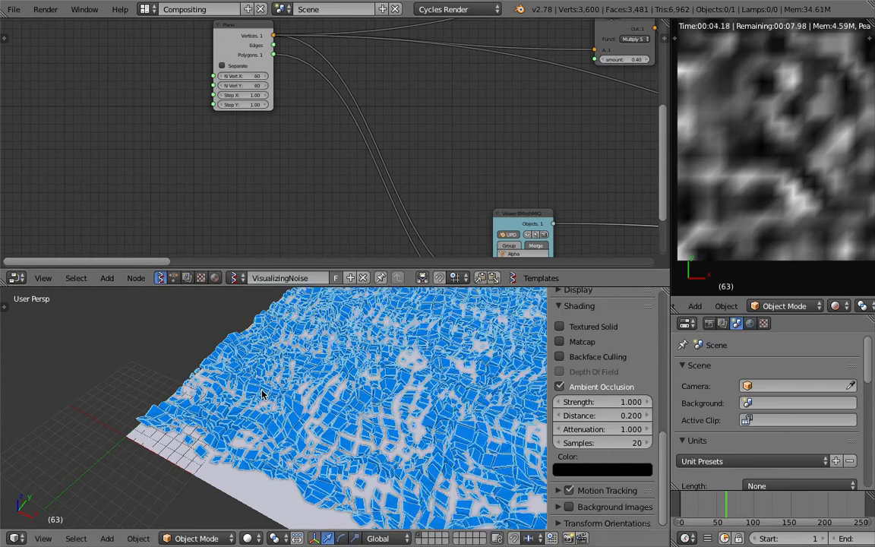
- Set the Plane node's Y vertex count to 100
{"action": "middle_click_drag", "start_coordinate": [262, 394], "coordinate": [761, 216]}
{"action": "scroll", "coordinate": [777, 166], "scroll_direction": "down", "scroll_amount": 2}
{"action": "left_click", "coordinate": [771, 66]}
{"action": "scroll", "coordinate": [792, 80], "scroll_direction": "up", "scroll_amount": 2}
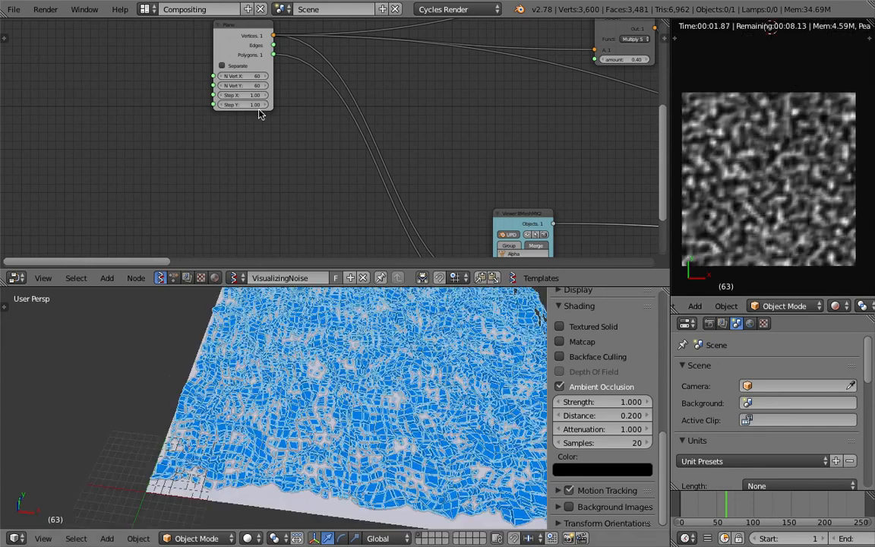
{"action": "left_click", "coordinate": [247, 85]}
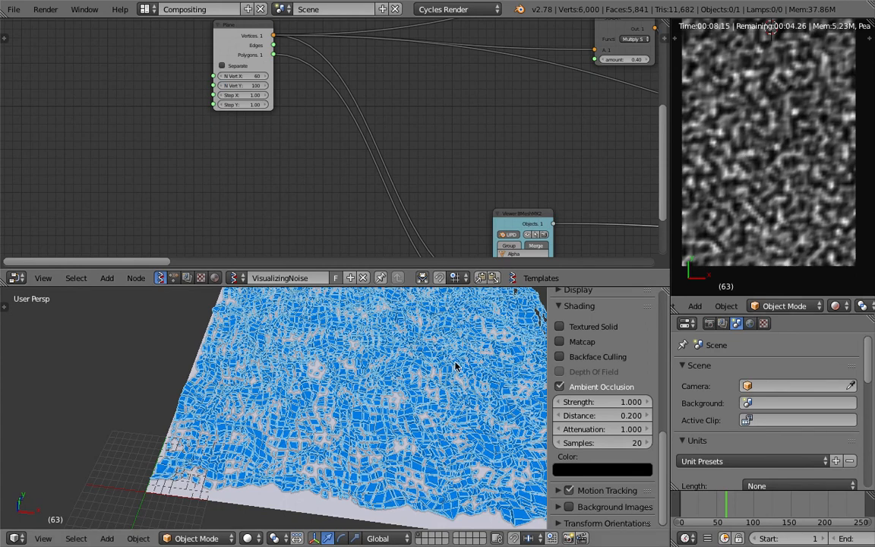
- Enlarge the main 3D view and examine the larger box field alongside the rendered noise plane
{"action": "middle_click_drag", "start_coordinate": [456, 367], "coordinate": [362, 364]}
{"action": "scroll", "coordinate": [362, 364], "scroll_direction": "down", "scroll_amount": 4}
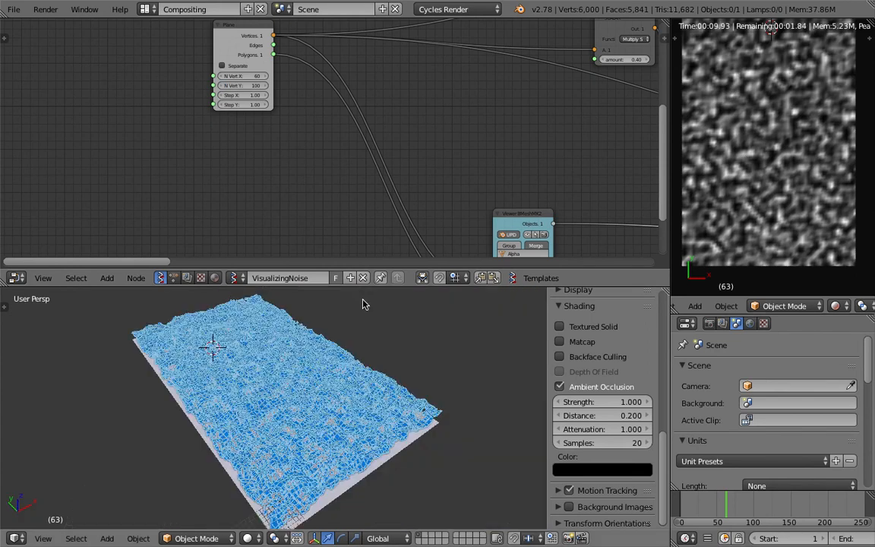
{"action": "left_click_drag", "start_coordinate": [368, 286], "coordinate": [380, 120]}
{"action": "scroll", "coordinate": [357, 95], "scroll_direction": "down", "scroll_amount": 3}
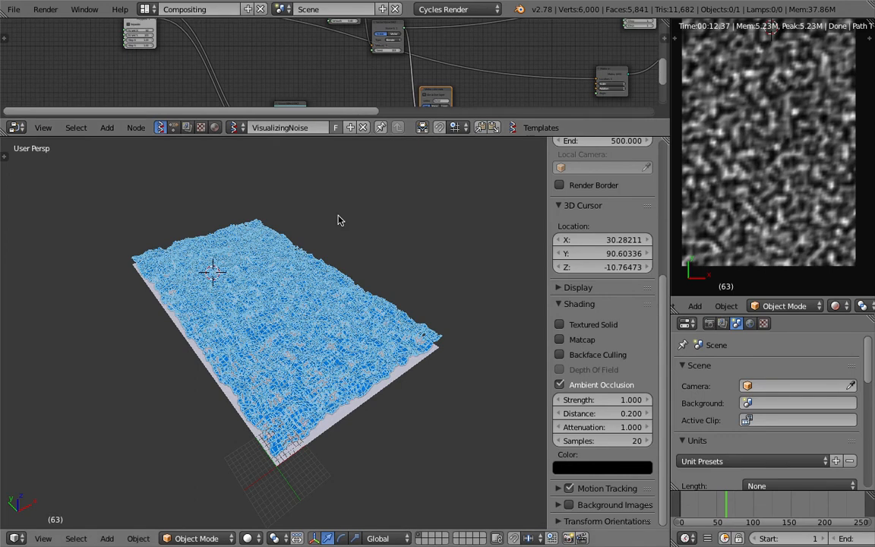
{"action": "scroll", "coordinate": [297, 348], "scroll_direction": "up", "scroll_amount": 8}
{"action": "scroll", "coordinate": [351, 306], "scroll_direction": "down", "scroll_amount": 4}
{"action": "middle_click_drag", "start_coordinate": [295, 352], "coordinate": [265, 342]}
{"action": "middle_click_drag", "start_coordinate": [448, 82], "coordinate": [269, 112]}
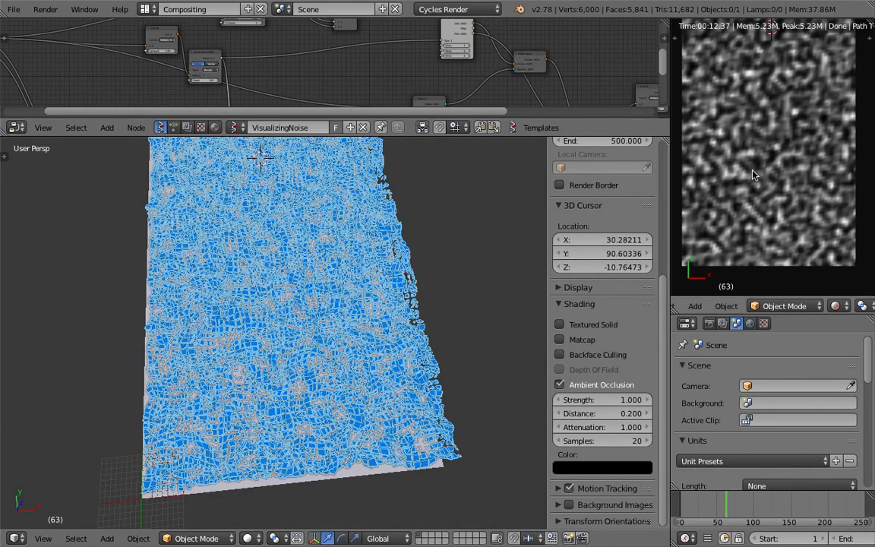
{"action": "scroll", "coordinate": [755, 171], "scroll_direction": "down", "scroll_amount": 1}
{"action": "scroll", "coordinate": [771, 203], "scroll_direction": "down", "scroll_amount": 1}
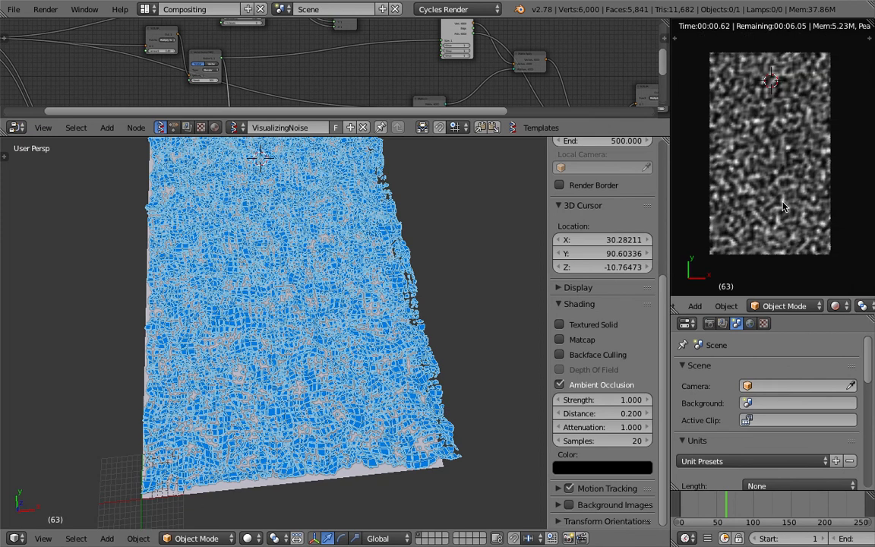
{"action": "scroll", "coordinate": [782, 206], "scroll_direction": "up", "scroll_amount": 1}
{"action": "middle_click_drag", "start_coordinate": [468, 251], "coordinate": [427, 299]}
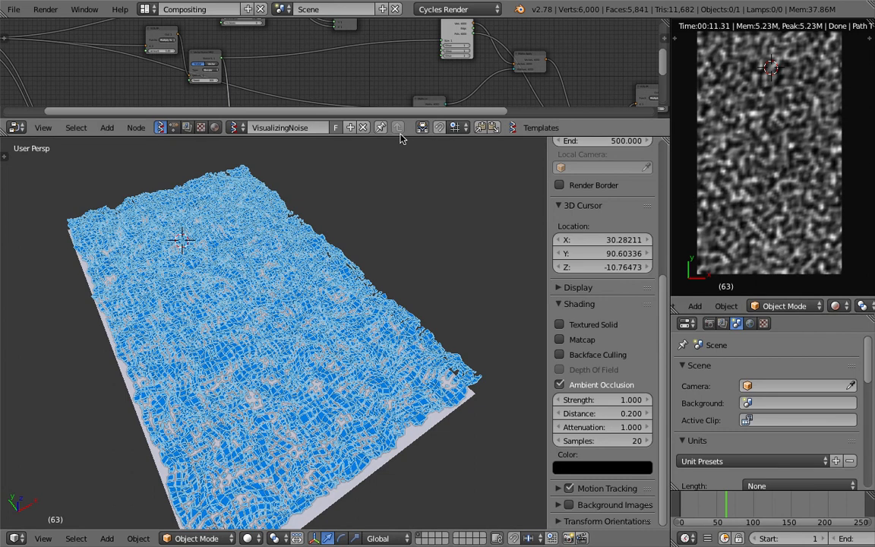
- Enlarge the node editor, then align the first Vector Noise node with its Scalar node below the repositioned Vector Fractal node
{"action": "left_click_drag", "start_coordinate": [400, 136], "coordinate": [400, 382]}
{"action": "middle_click_drag", "start_coordinate": [218, 199], "coordinate": [293, 196]}
{"action": "scroll", "coordinate": [293, 195], "scroll_direction": "up", "scroll_amount": 9}
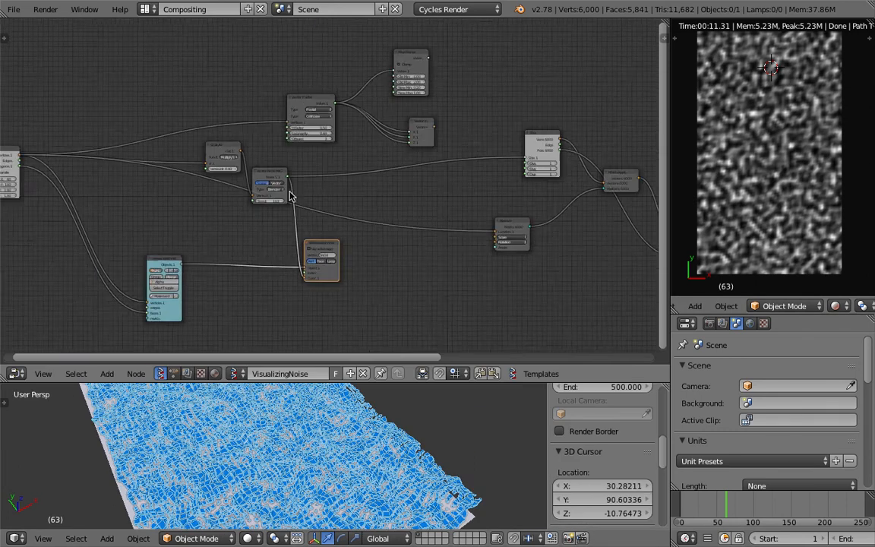
{"action": "middle_click_drag", "start_coordinate": [230, 157], "coordinate": [258, 185]}
{"action": "left_click_drag", "start_coordinate": [257, 184], "coordinate": [315, 158]}
{"action": "scroll", "coordinate": [312, 95], "scroll_direction": "up", "scroll_amount": 4}
{"action": "middle_click_drag", "start_coordinate": [312, 95], "coordinate": [314, 125]}
{"action": "left_click_drag", "start_coordinate": [300, 59], "coordinate": [252, 36]}
{"action": "left_click_drag", "start_coordinate": [296, 219], "coordinate": [259, 189]}
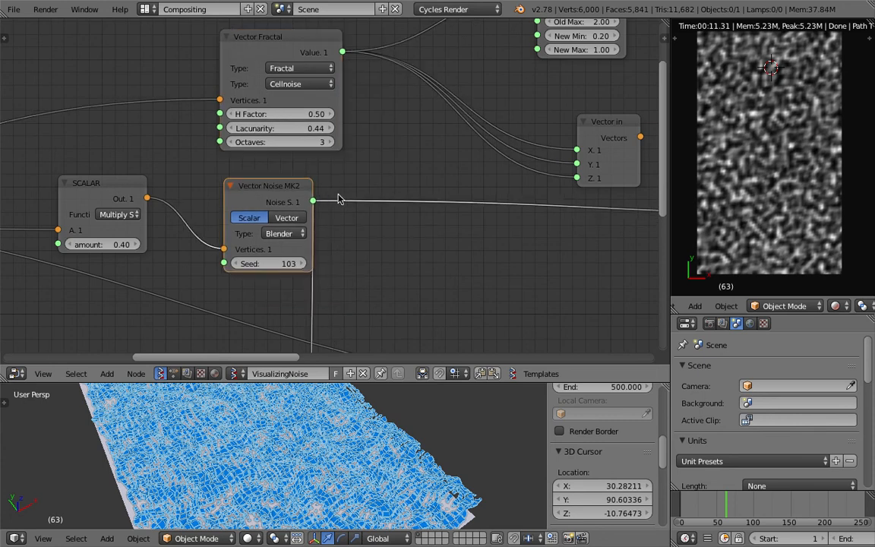
- Move the Vertex color node up beside the first Vector Noise node
{"action": "scroll", "coordinate": [322, 235], "scroll_direction": "down", "scroll_amount": 1}
{"action": "middle_click_drag", "start_coordinate": [322, 235], "coordinate": [339, 168]}
{"action": "left_click_drag", "start_coordinate": [344, 297], "coordinate": [445, 159]}
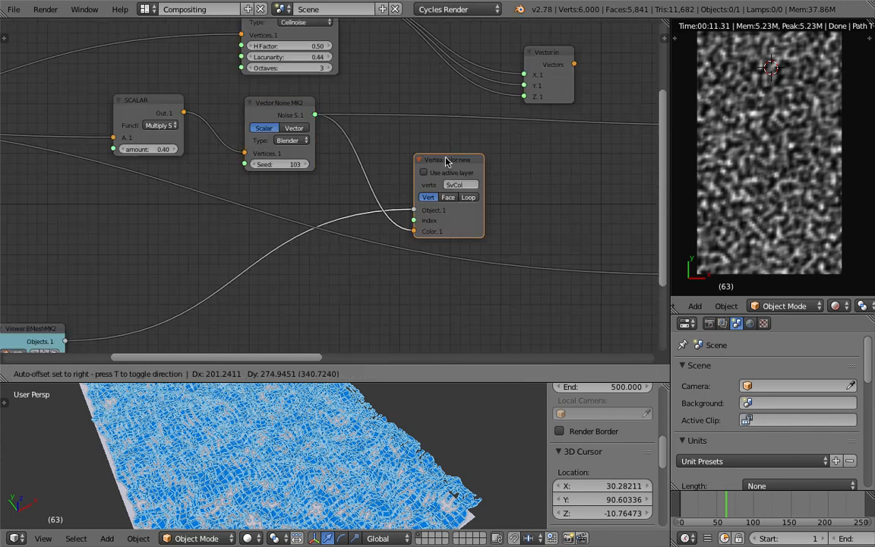
{"action": "scroll", "coordinate": [262, 188], "scroll_direction": "down", "scroll_amount": 3}
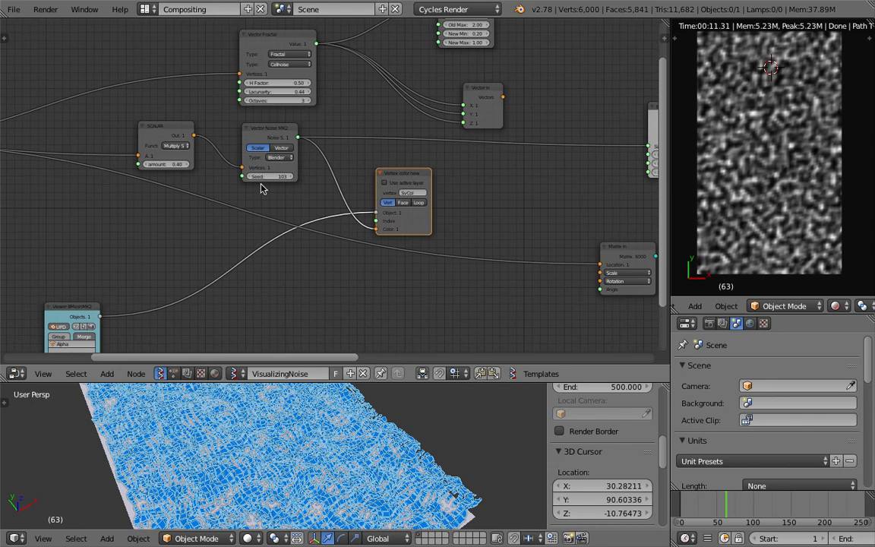
{"action": "middle_click_drag", "start_coordinate": [262, 188], "coordinate": [199, 205]}
{"action": "middle_click_drag", "start_coordinate": [277, 265], "coordinate": [273, 230]}
{"action": "key", "text": "space"}
{"action": "type", "text": "scrip"}
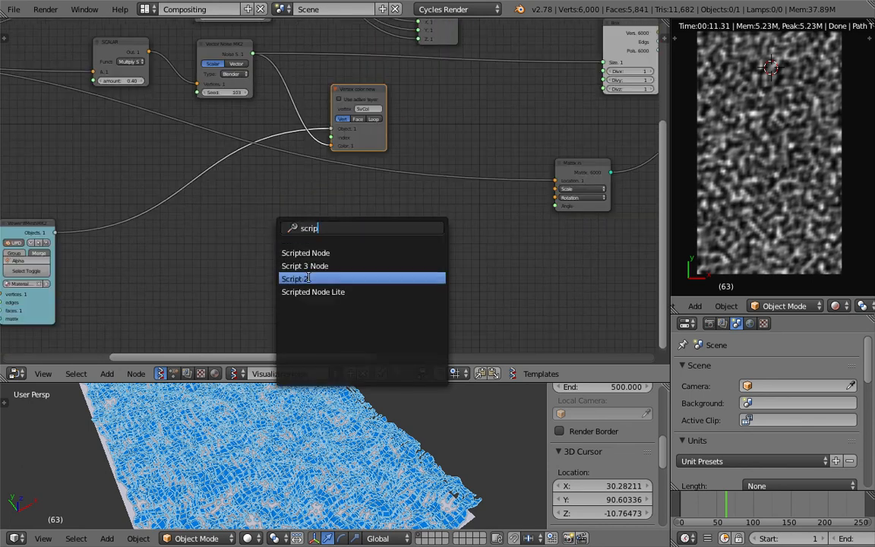
{"action": "left_click", "coordinate": [228, 205]}
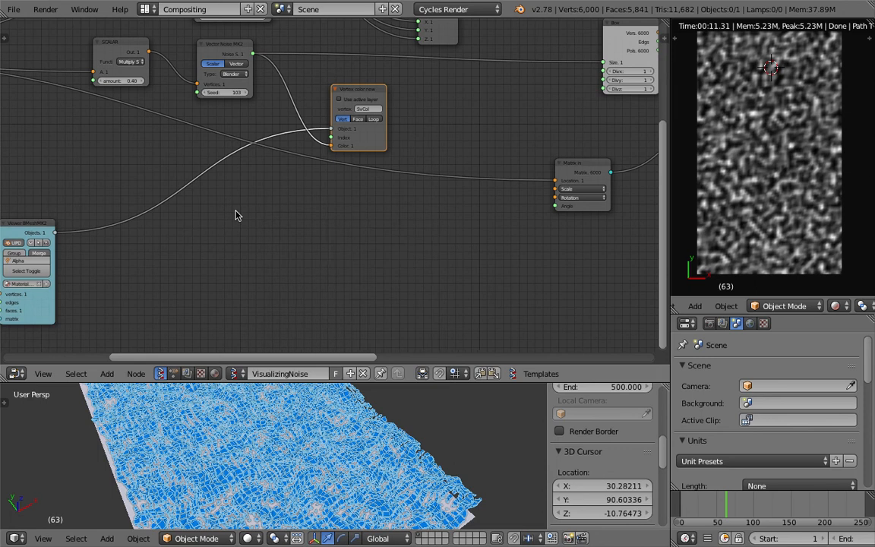
- Move the Viewer BMesh node up, closer to the Vertex color node
{"action": "scroll", "coordinate": [137, 221], "scroll_direction": "down", "scroll_amount": 3}
{"action": "middle_click_drag", "start_coordinate": [136, 220], "coordinate": [194, 277]}
{"action": "left_click_drag", "start_coordinate": [147, 301], "coordinate": [193, 232]}
{"action": "middle_click_drag", "start_coordinate": [477, 146], "coordinate": [380, 162]}
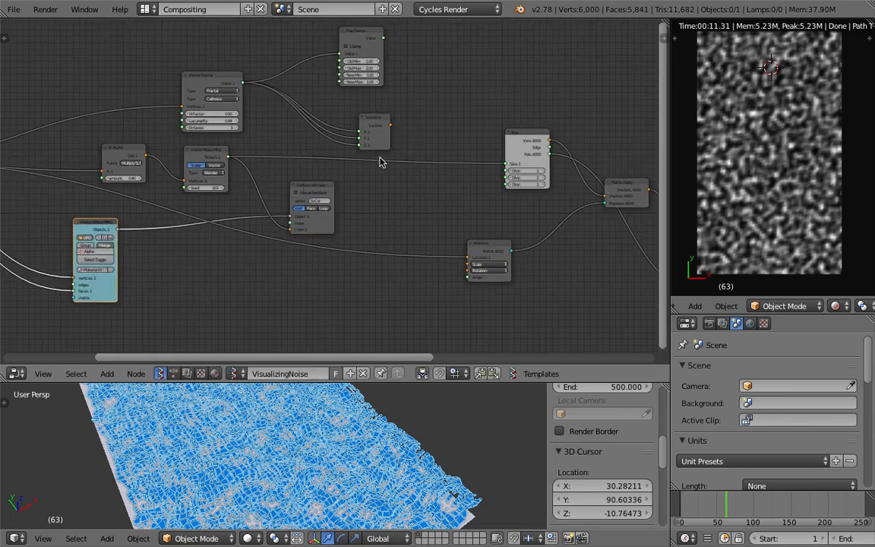
- Select the Vertex color node and enlarge the main 3D view to show more of the box field
{"action": "left_click", "coordinate": [305, 182]}
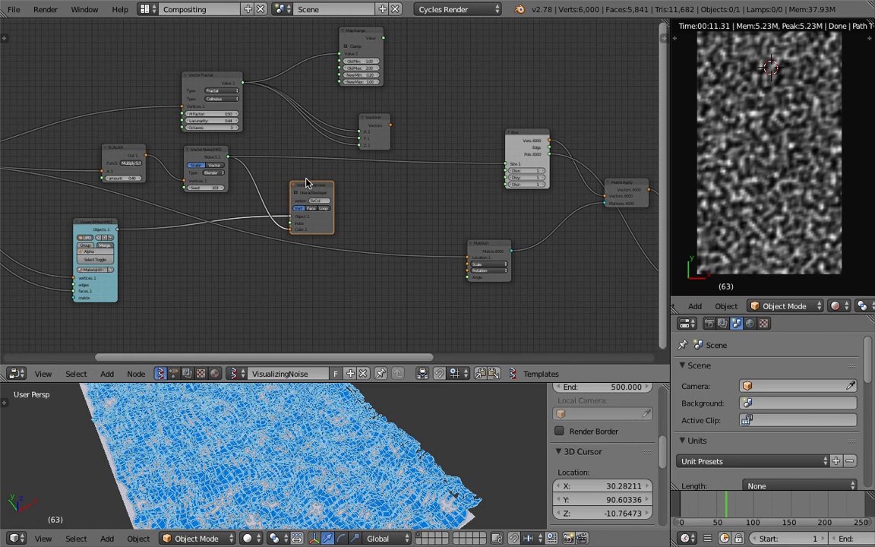
{"action": "middle_click_drag", "start_coordinate": [296, 441], "coordinate": [299, 407]}
{"action": "left_click_drag", "start_coordinate": [307, 382], "coordinate": [314, 265]}
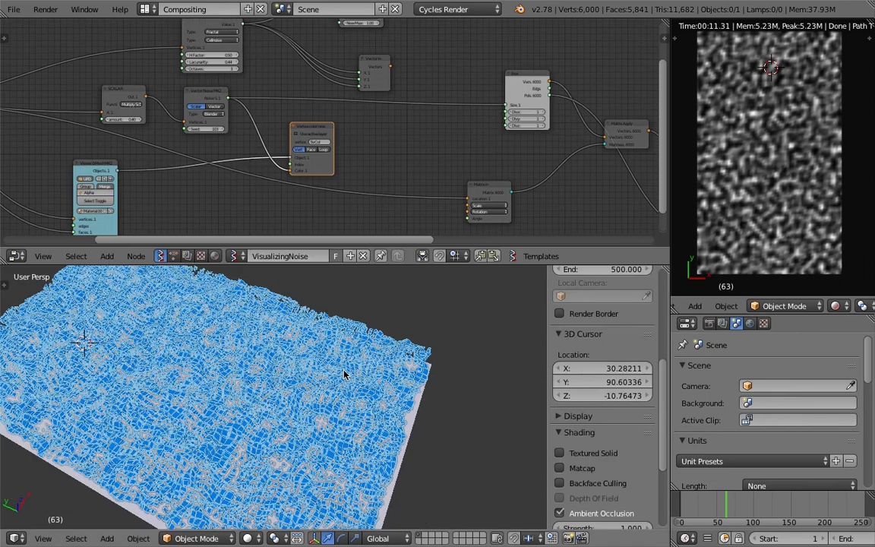